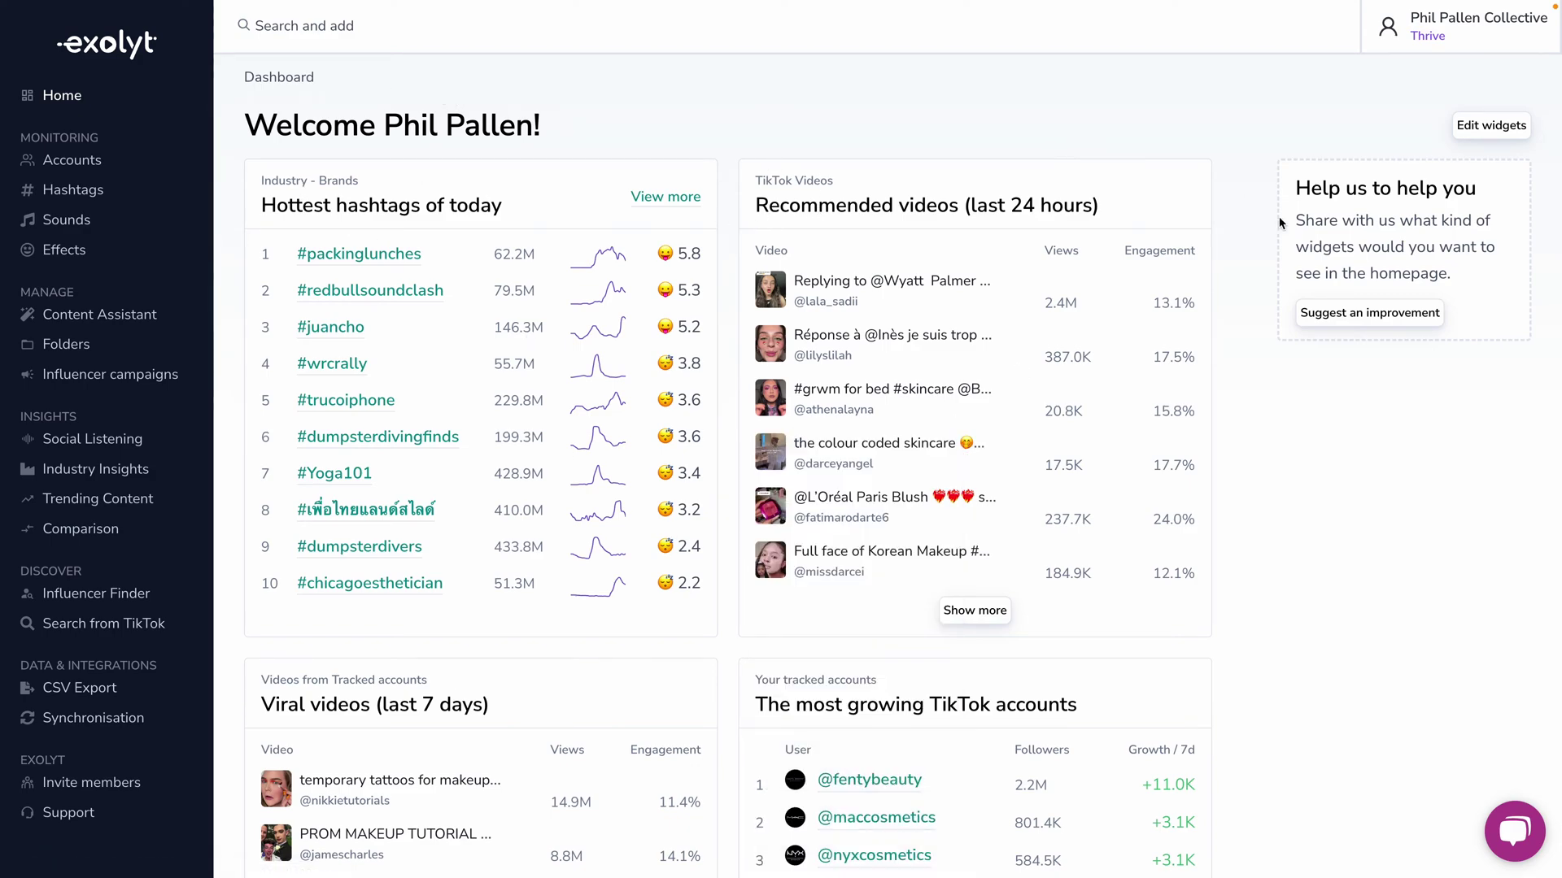
Look through the dashboard widgets covering trending hashtags, recommended and viral videos, growing accounts and sounds
{"action": "scroll", "coordinate": [1401, 466], "scroll_direction": "down", "scroll_amount": 2}
{"action": "scroll", "coordinate": [1401, 466], "scroll_direction": "down", "scroll_amount": 4}
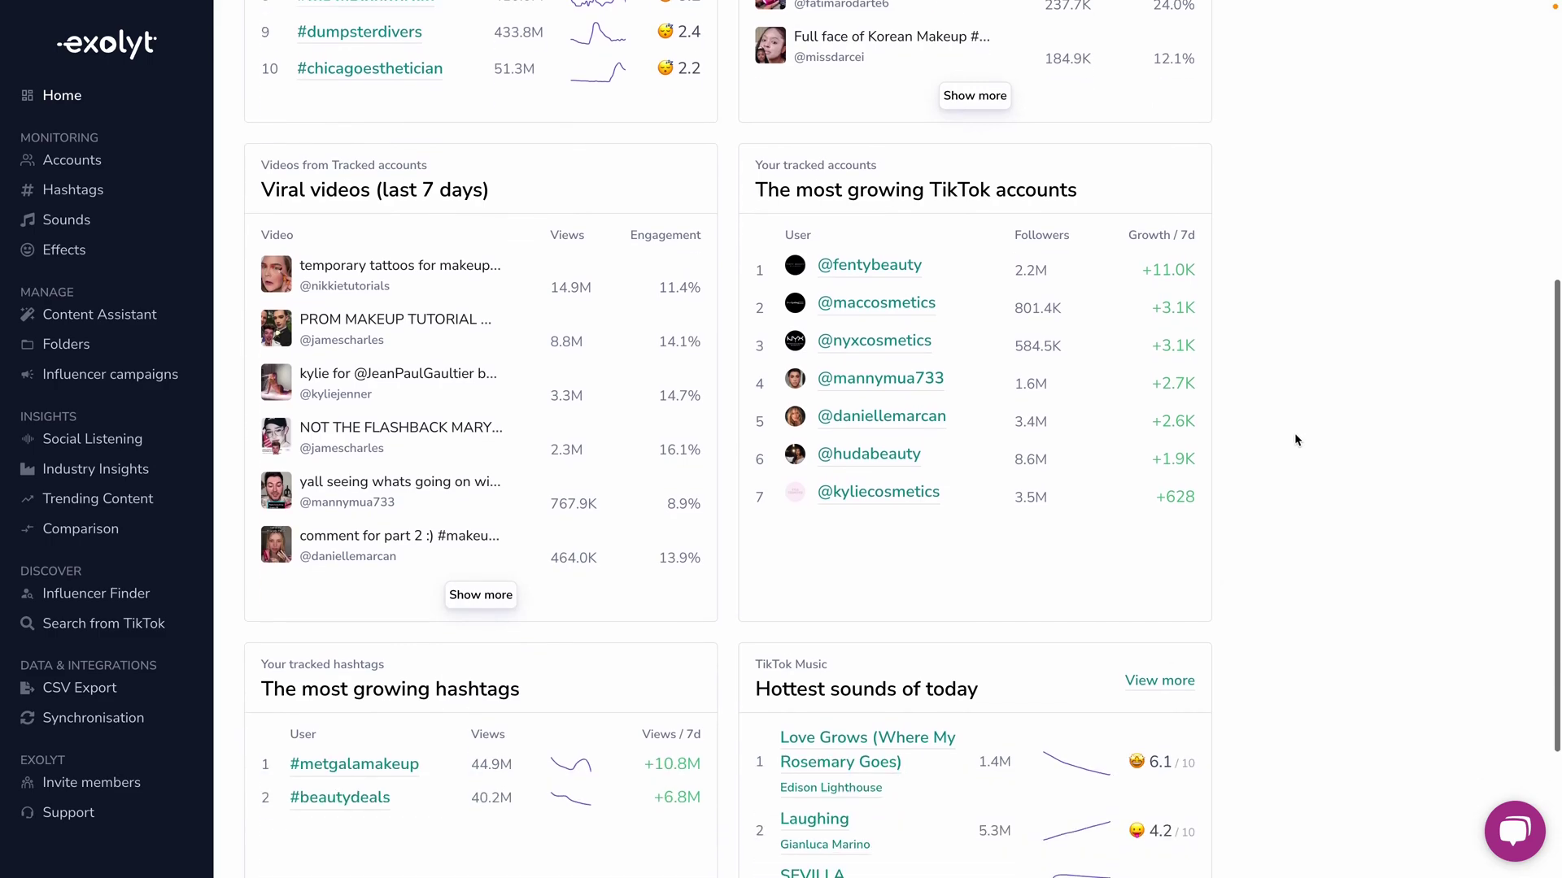
{"action": "scroll", "coordinate": [1296, 439], "scroll_direction": "up", "scroll_amount": 6}
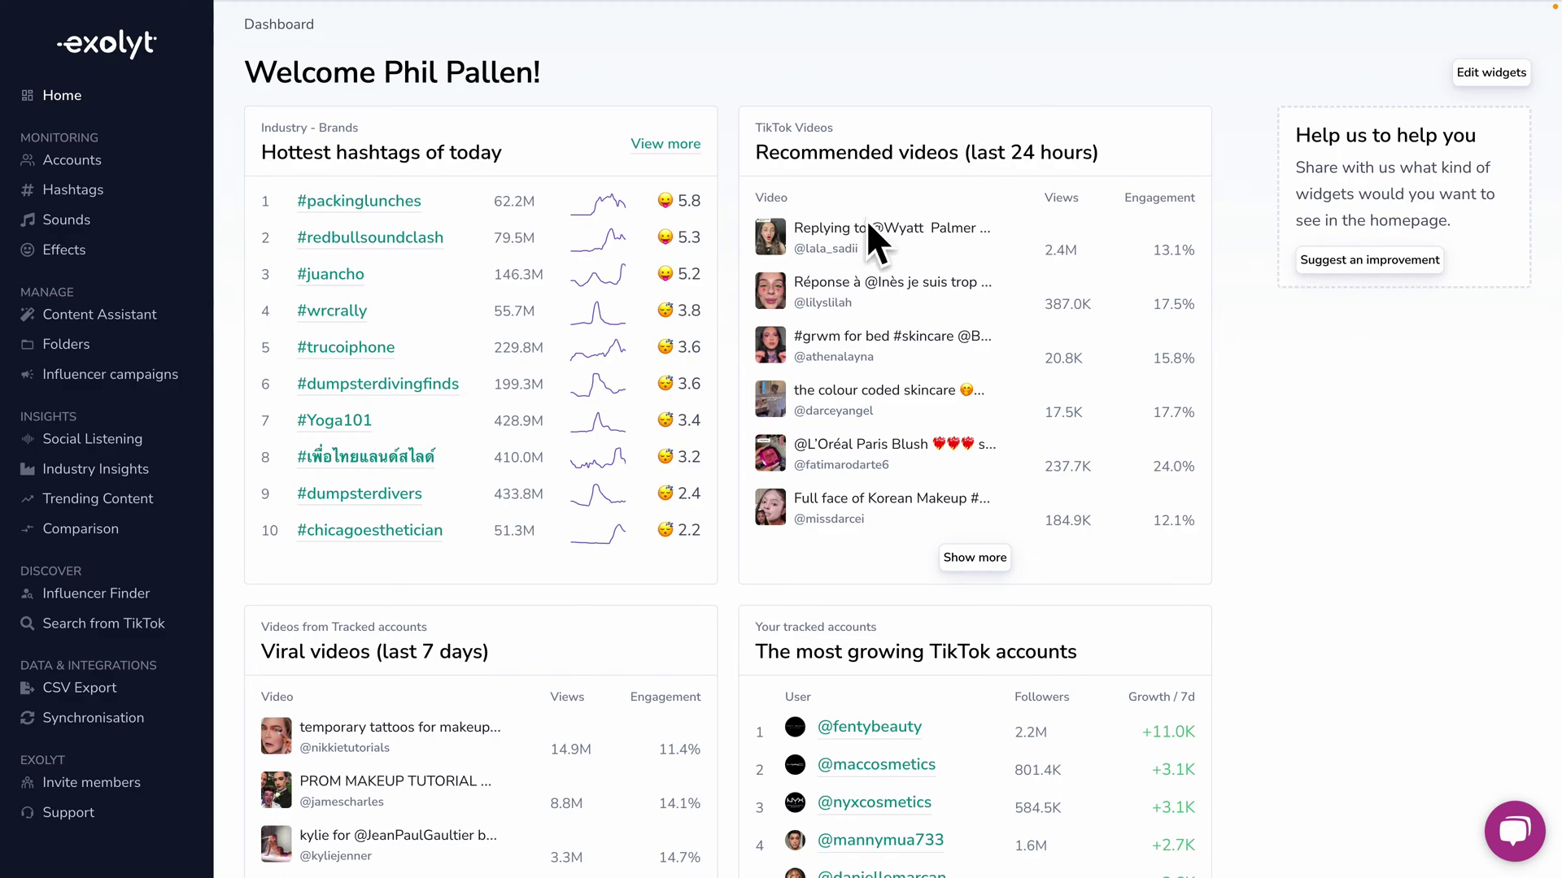
{"action": "scroll", "coordinate": [727, 305], "scroll_direction": "down", "scroll_amount": 3}
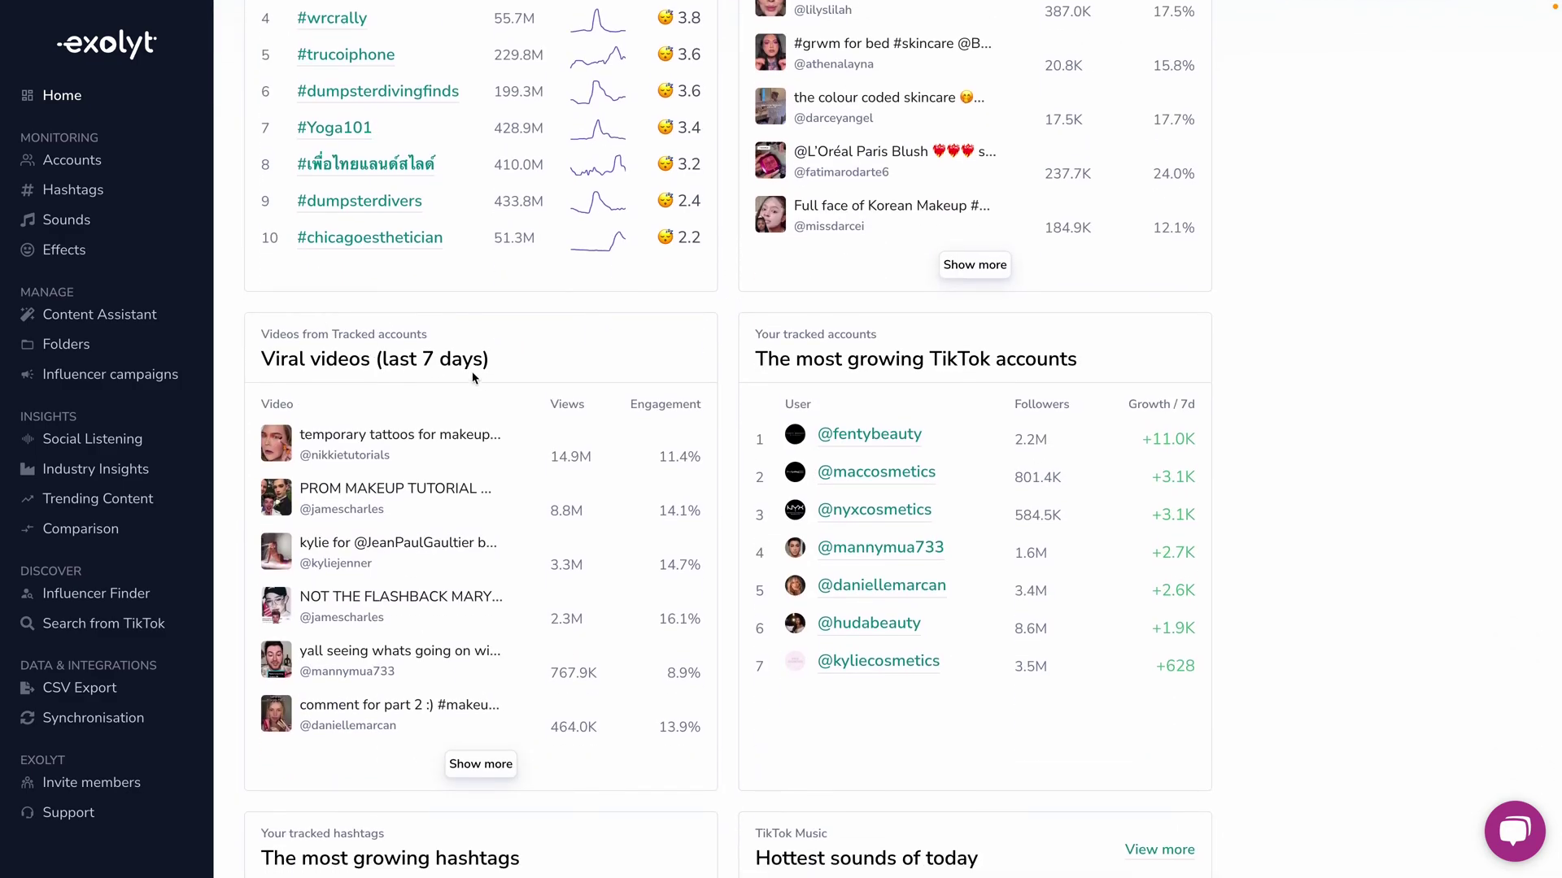
{"action": "scroll", "coordinate": [958, 360], "scroll_direction": "up", "scroll_amount": 3}
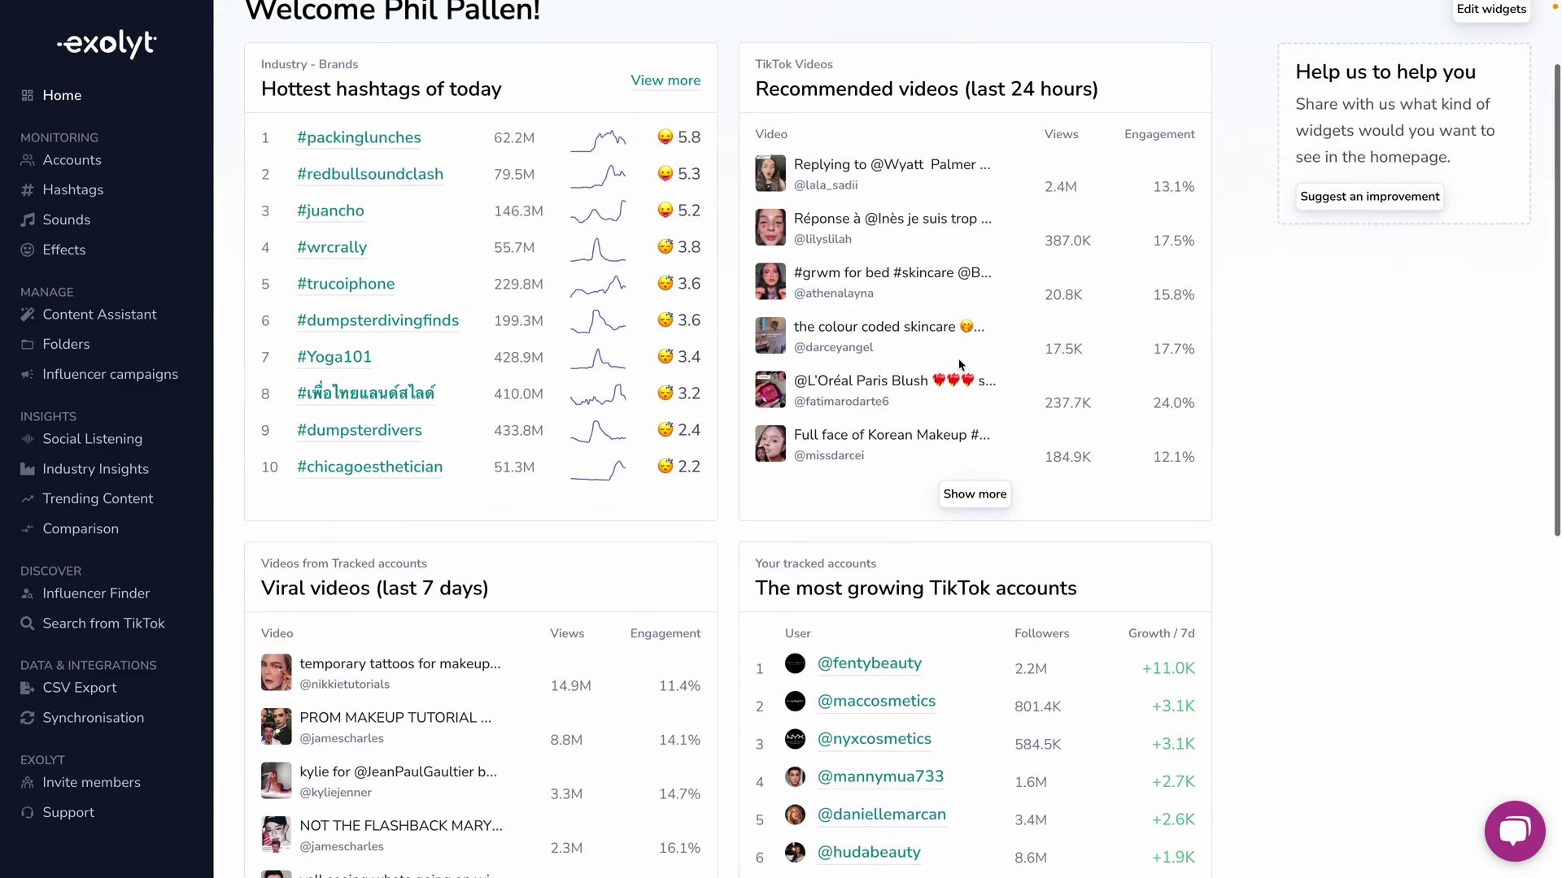
{"action": "scroll", "coordinate": [797, 366], "scroll_direction": "down", "scroll_amount": 3}
{"action": "scroll", "coordinate": [690, 401], "scroll_direction": "up", "scroll_amount": 3}
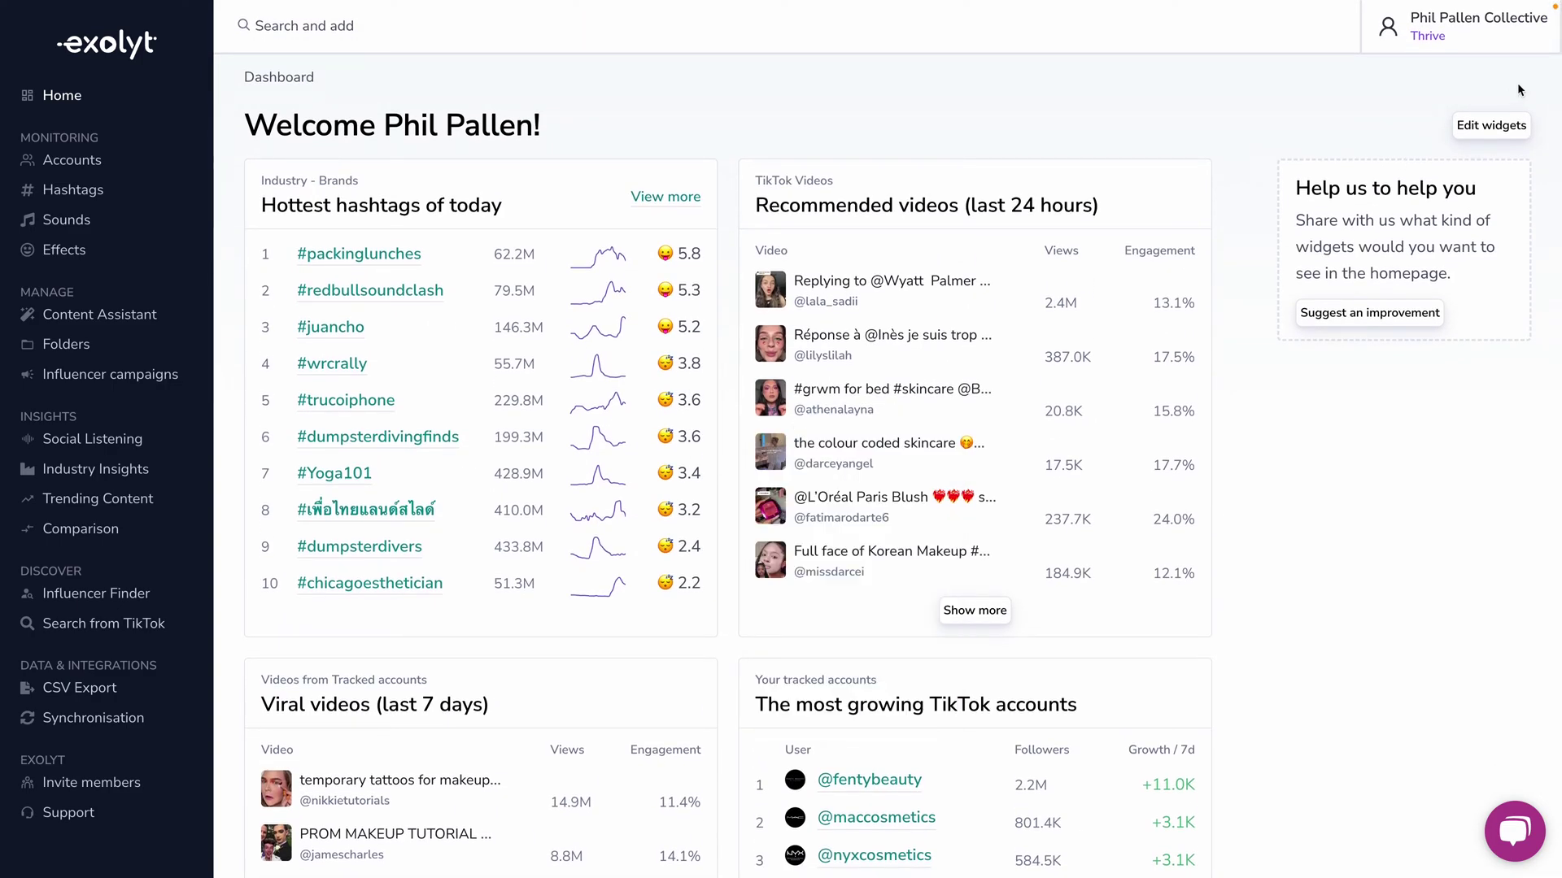
Open the dashboard widgets for editing, view the industry choices for the hottest hashtags widget, and stop editing
{"action": "left_click", "coordinate": [1491, 125]}
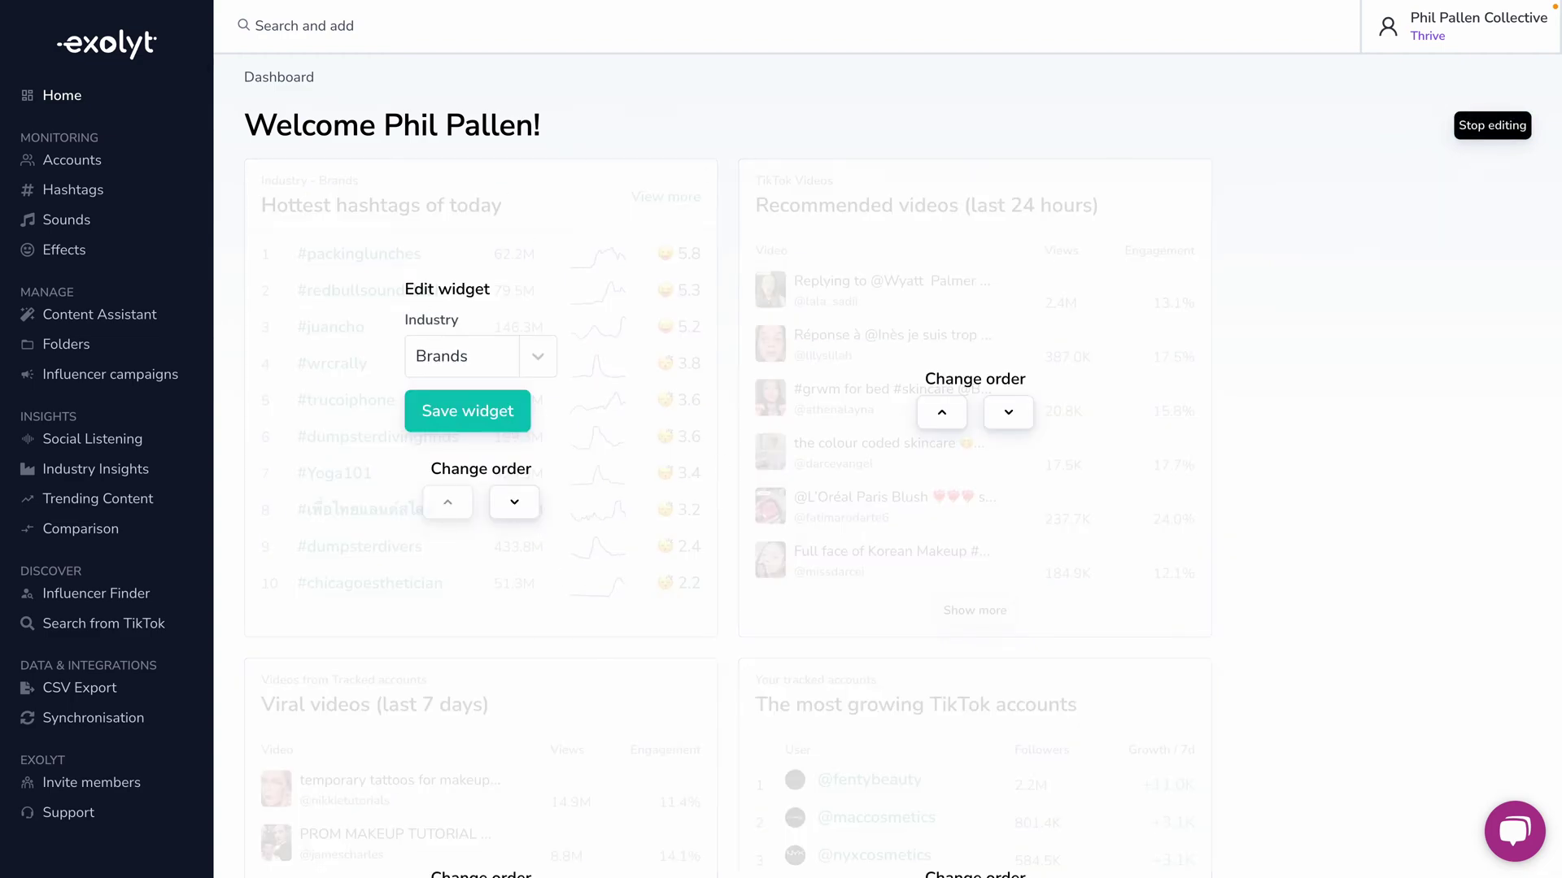
{"action": "left_click", "coordinate": [537, 358]}
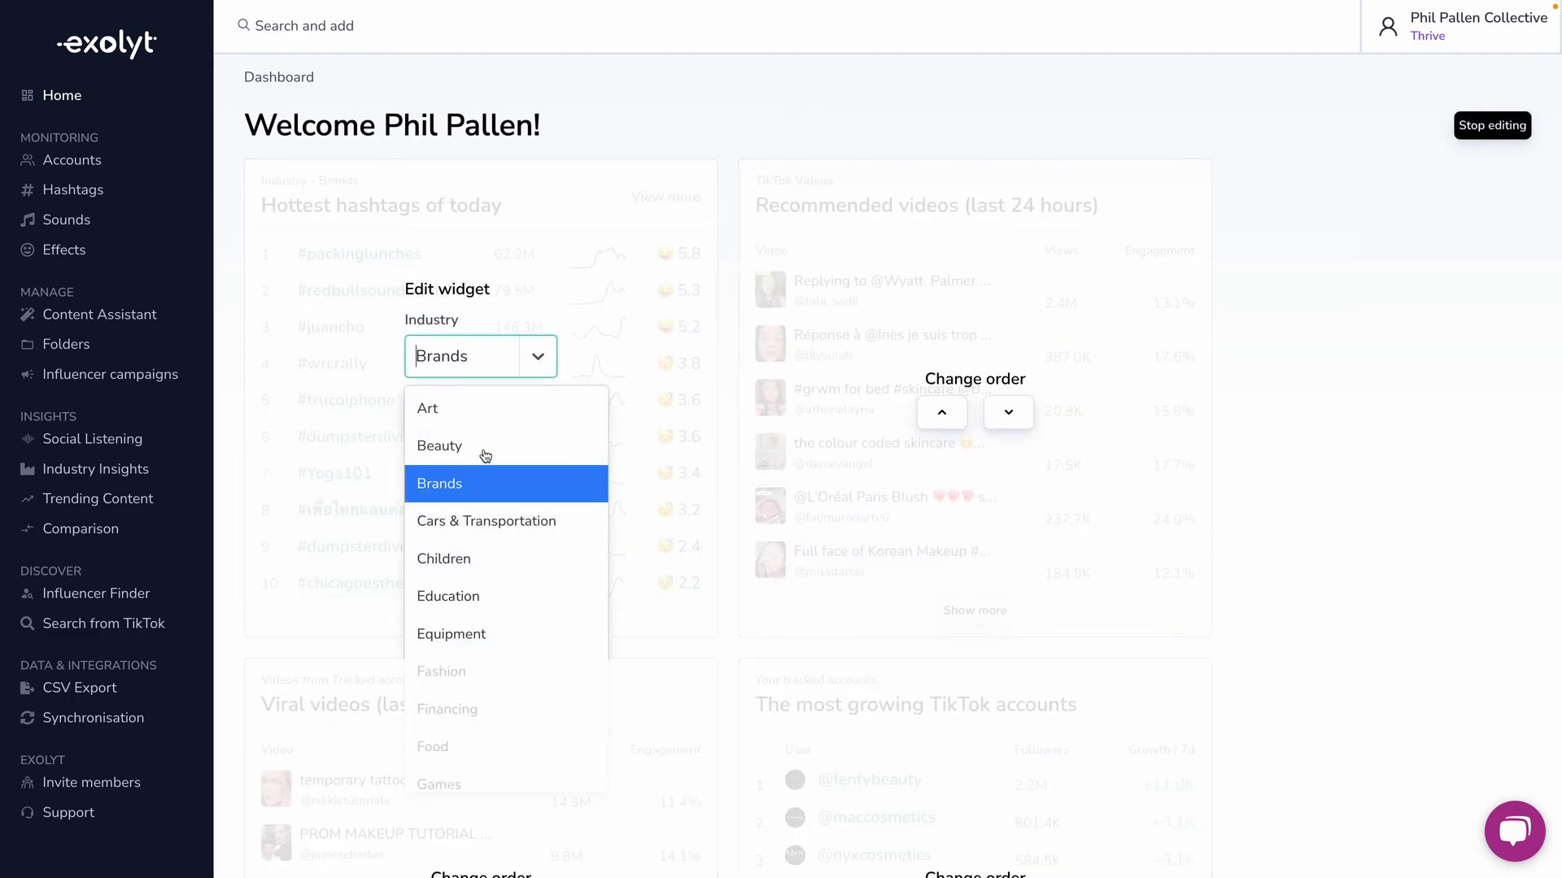
{"action": "left_click", "coordinate": [586, 293]}
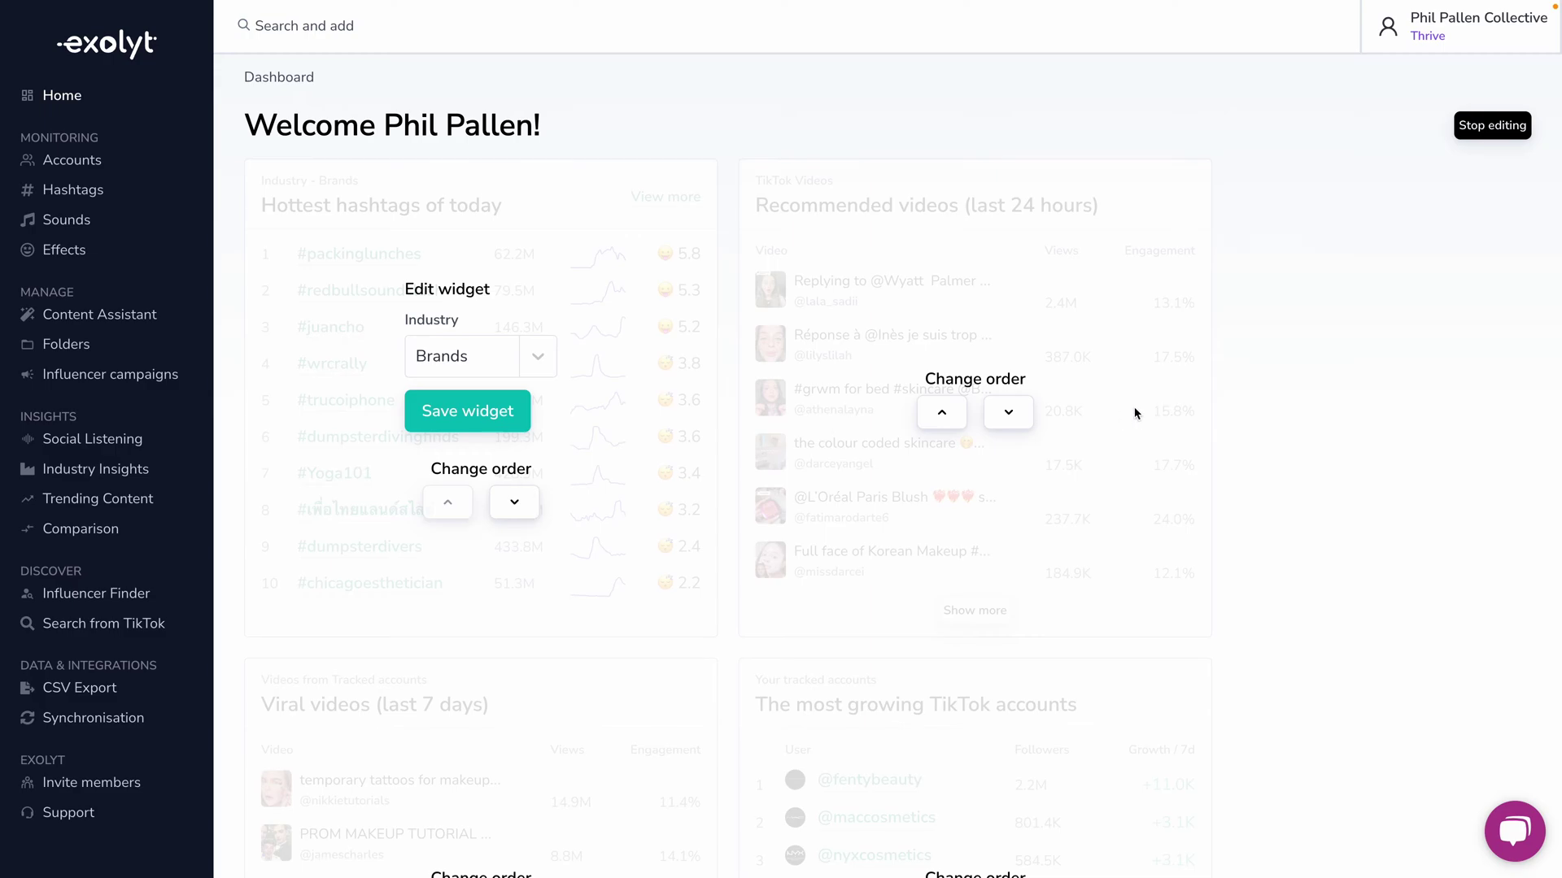
{"action": "left_click", "coordinate": [1505, 131]}
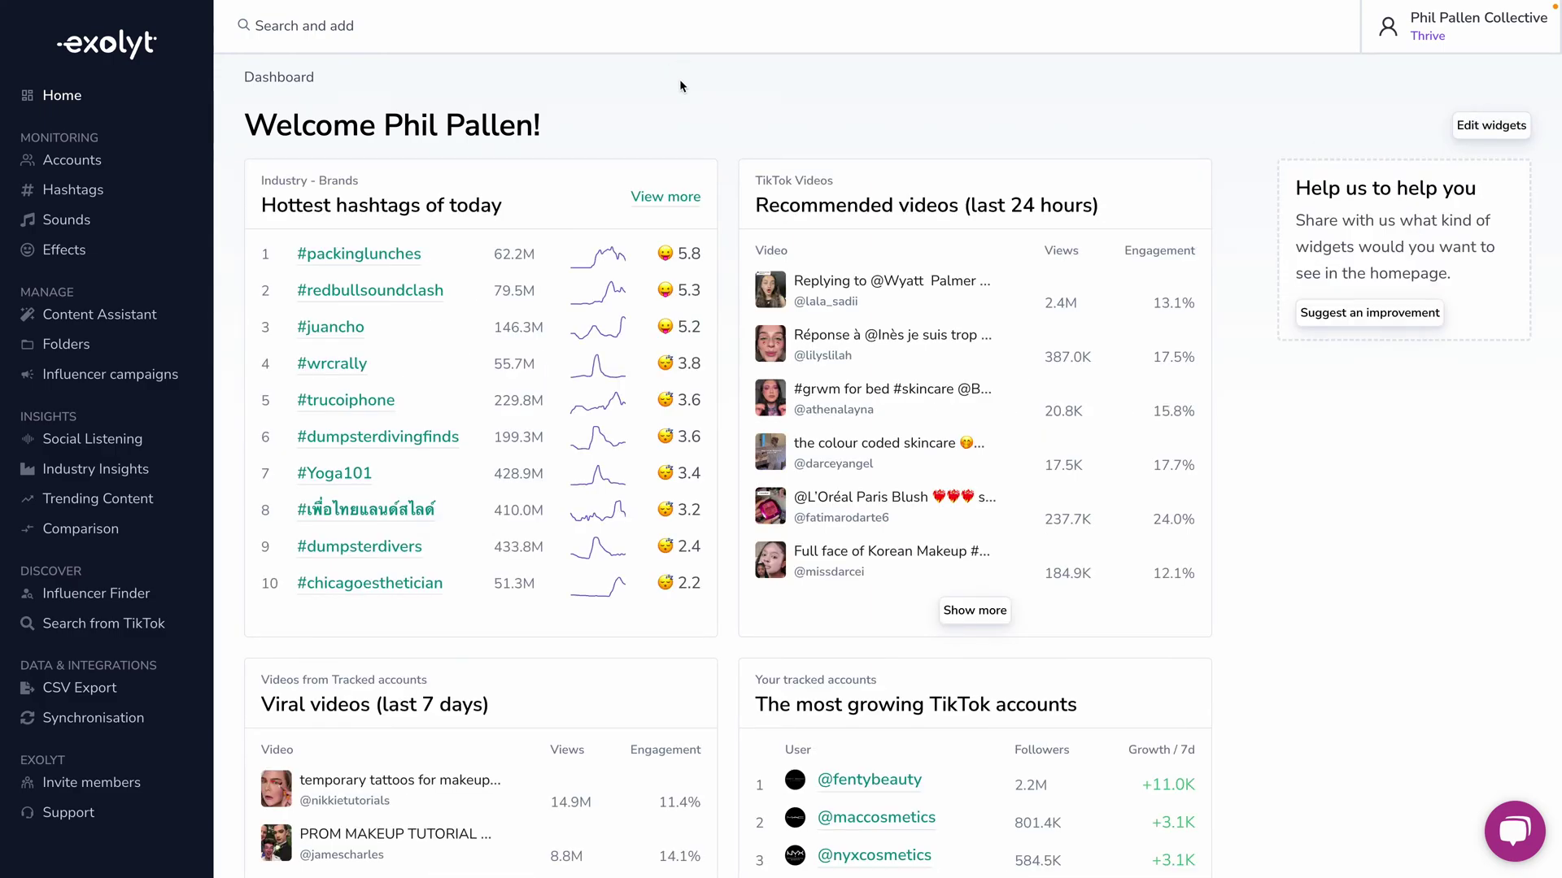
{"action": "scroll", "coordinate": [837, 153], "scroll_direction": "down", "scroll_amount": 7}
{"action": "scroll", "coordinate": [843, 155], "scroll_direction": "up", "scroll_amount": 7}
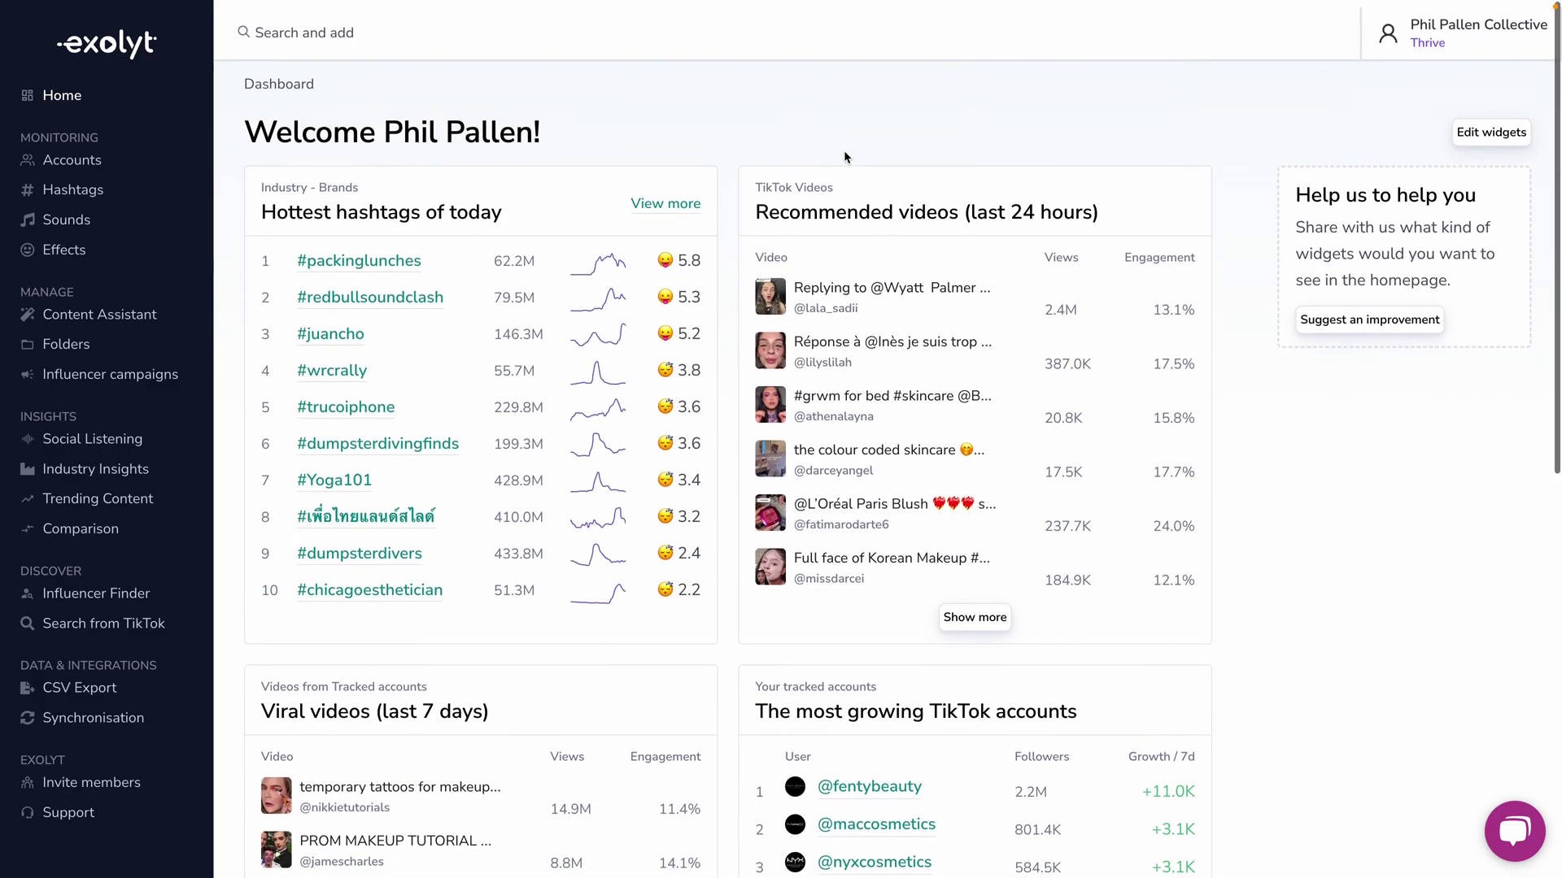
{"action": "scroll", "coordinate": [842, 150], "scroll_direction": "down", "scroll_amount": 1}
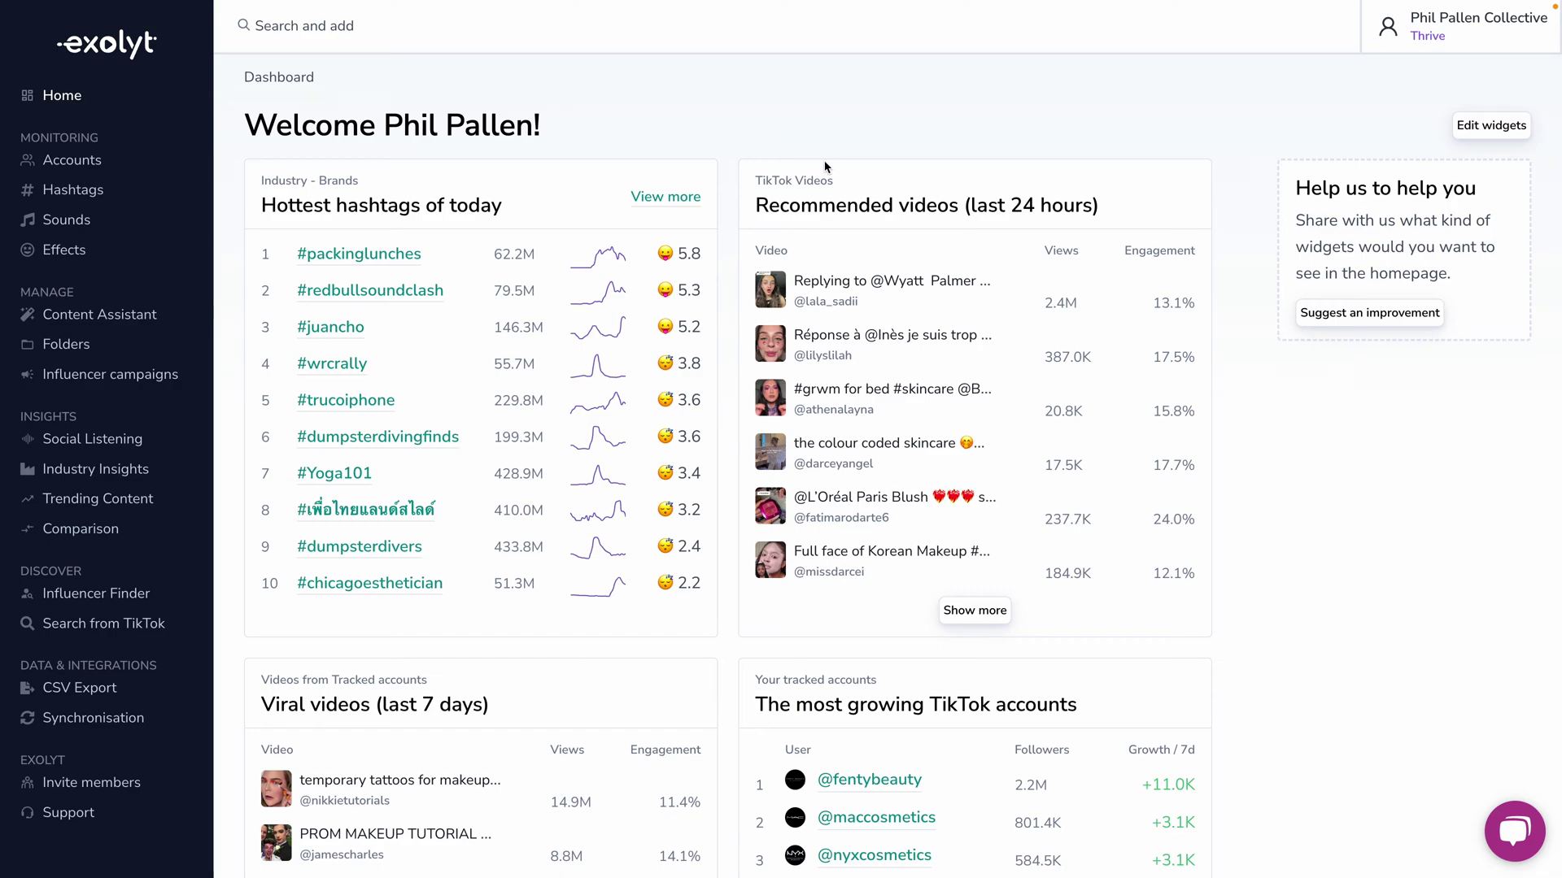
Start a new idea in the AI Content Assistant and choose Beauty as the video's industry
{"action": "left_click", "coordinate": [117, 322]}
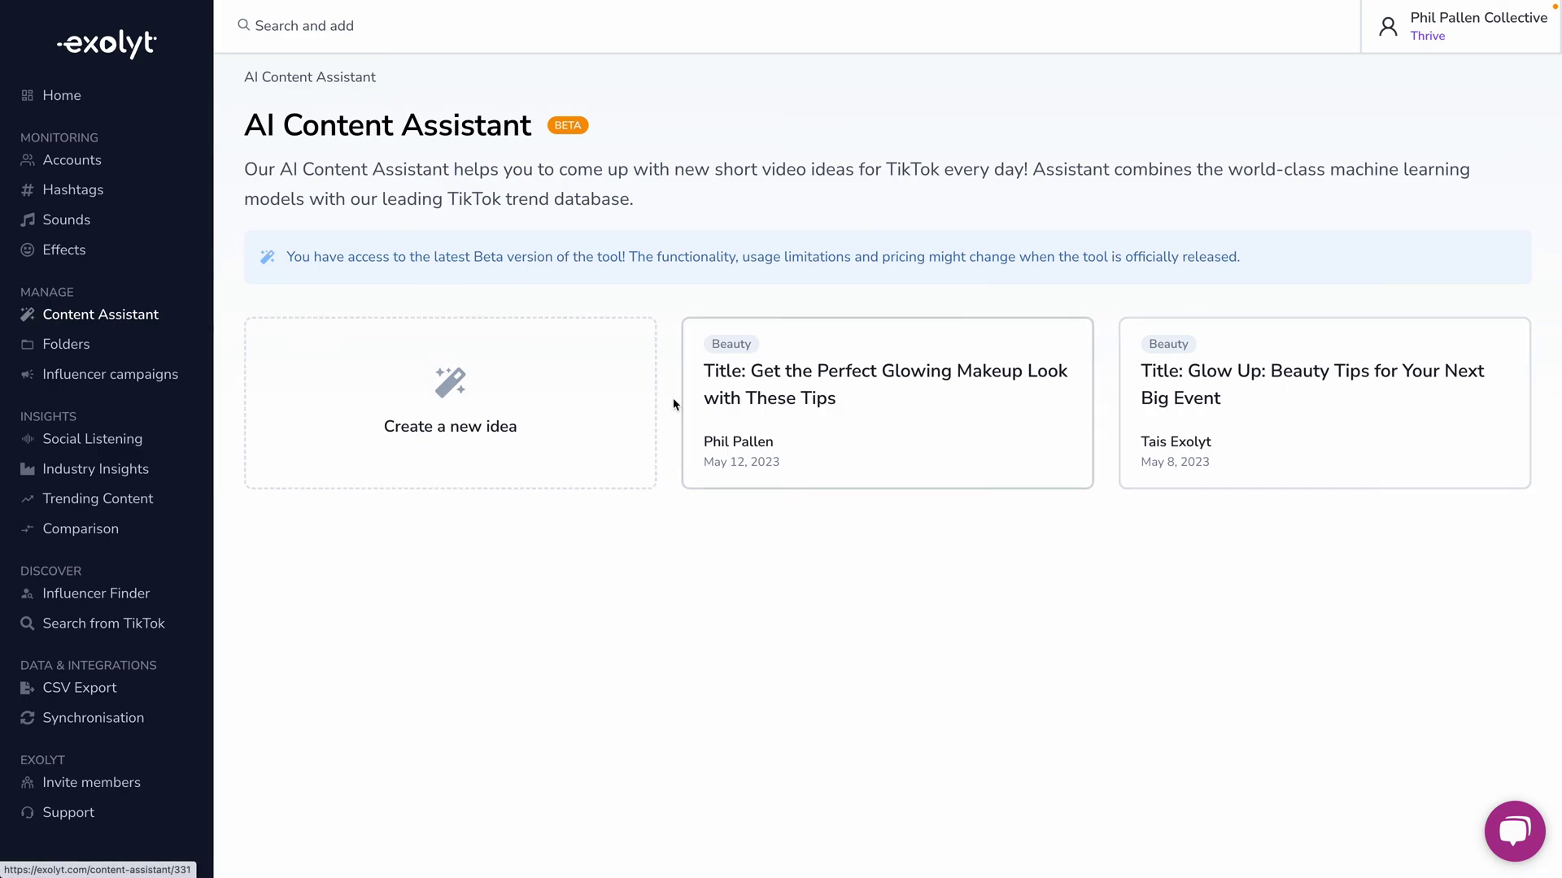
{"action": "left_click", "coordinate": [446, 404]}
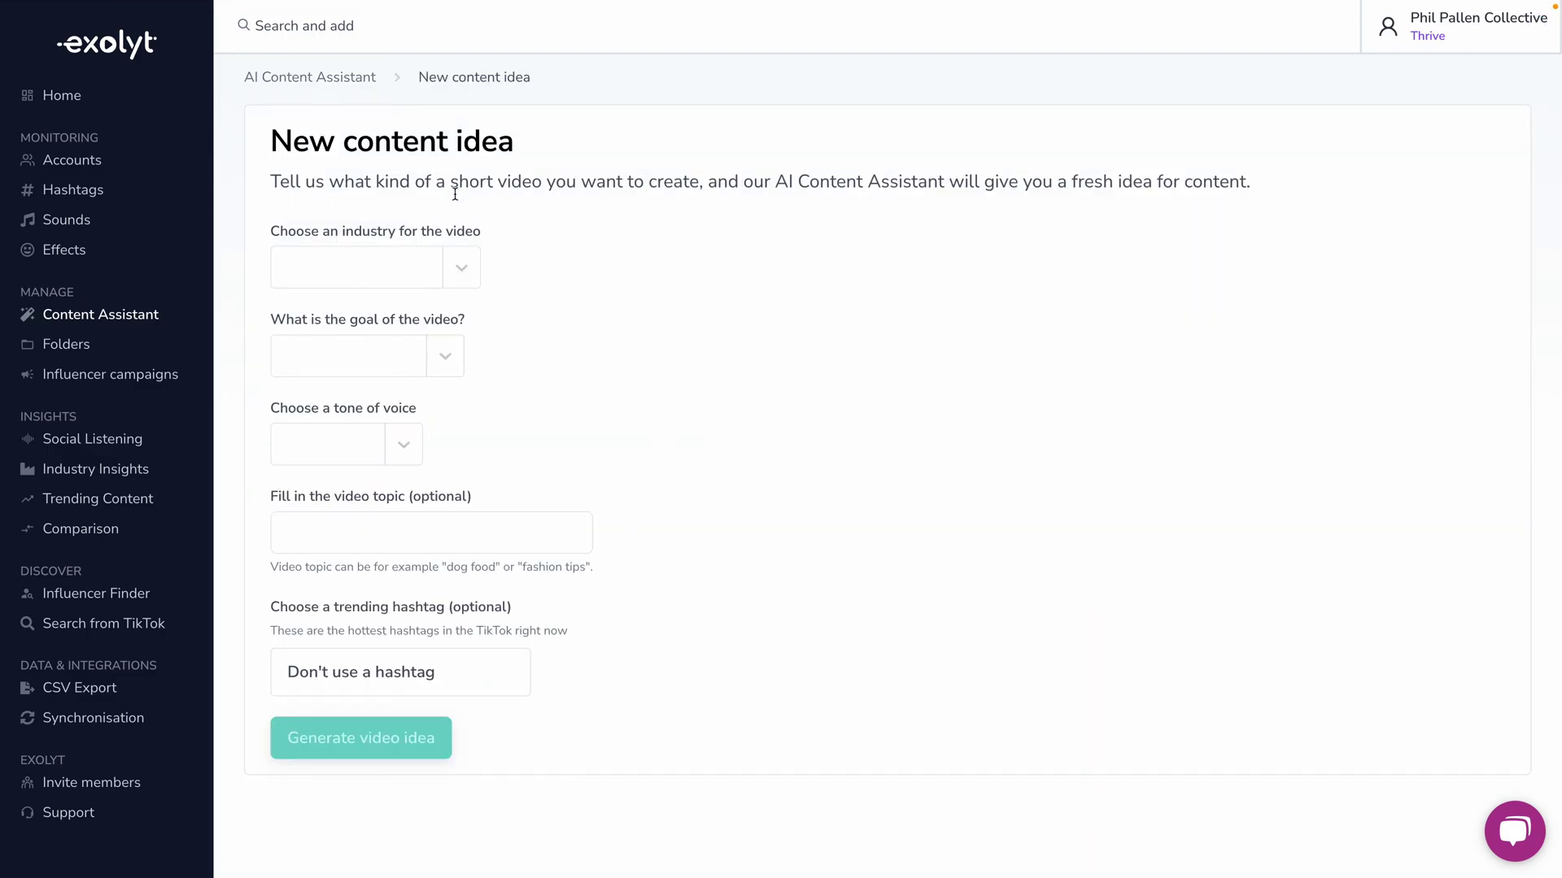
{"action": "left_click", "coordinate": [461, 271]}
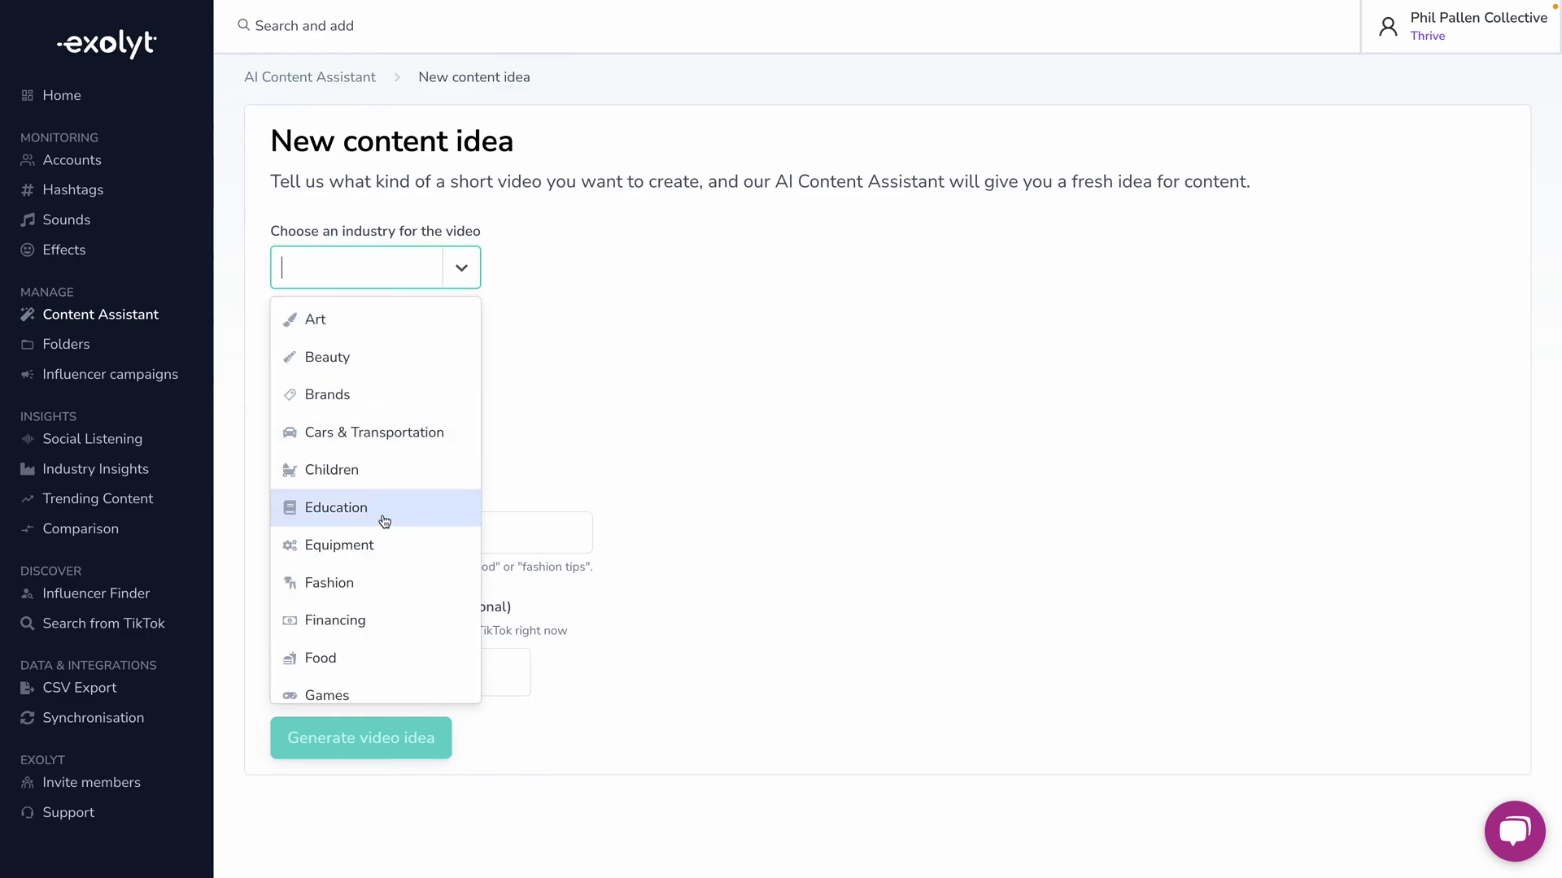
{"action": "scroll", "coordinate": [383, 514], "scroll_direction": "down", "scroll_amount": 1}
{"action": "scroll", "coordinate": [383, 510], "scroll_direction": "up", "scroll_amount": 1}
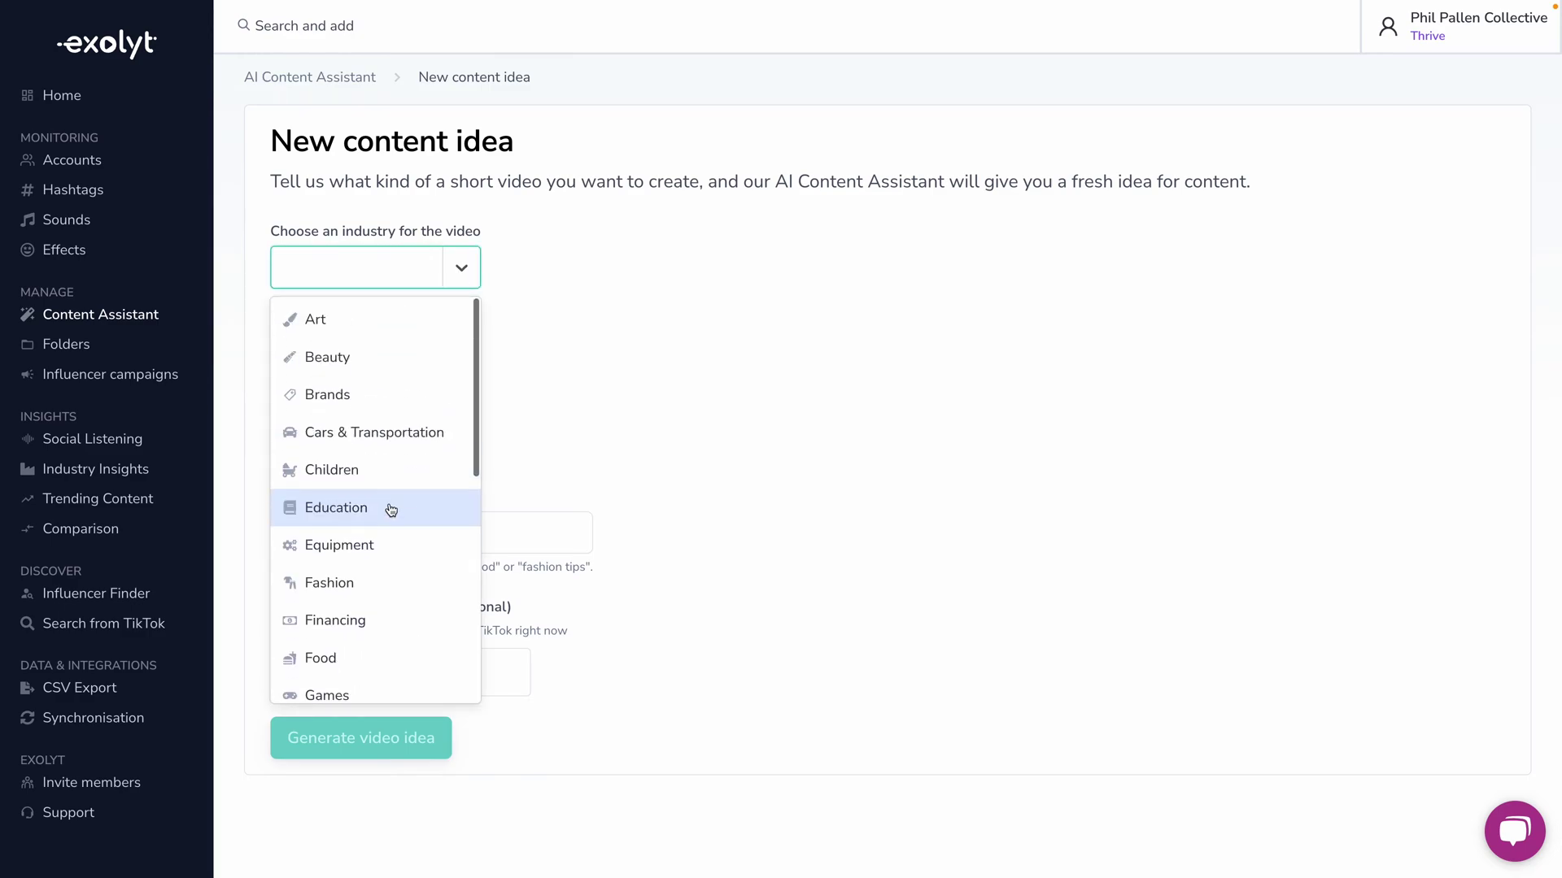
{"action": "left_click", "coordinate": [359, 366]}
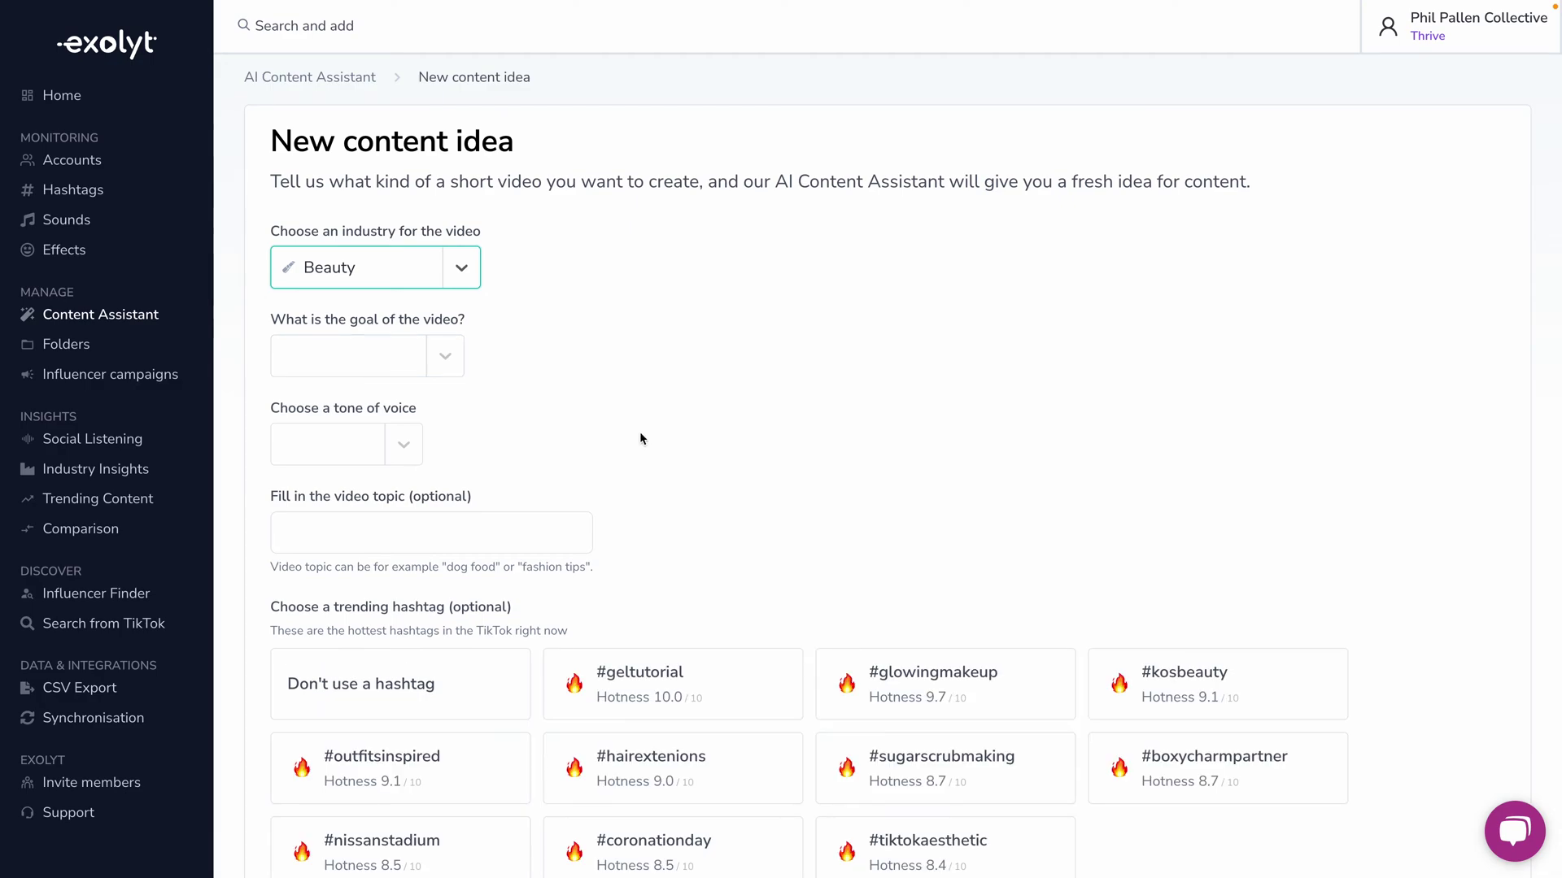
Set the video's goal to Getting followers and its tone of voice to Relaxed
{"action": "scroll", "coordinate": [464, 369], "scroll_direction": "down", "scroll_amount": 1}
{"action": "left_click", "coordinate": [446, 357]}
{"action": "scroll", "coordinate": [363, 504], "scroll_direction": "up", "scroll_amount": 1}
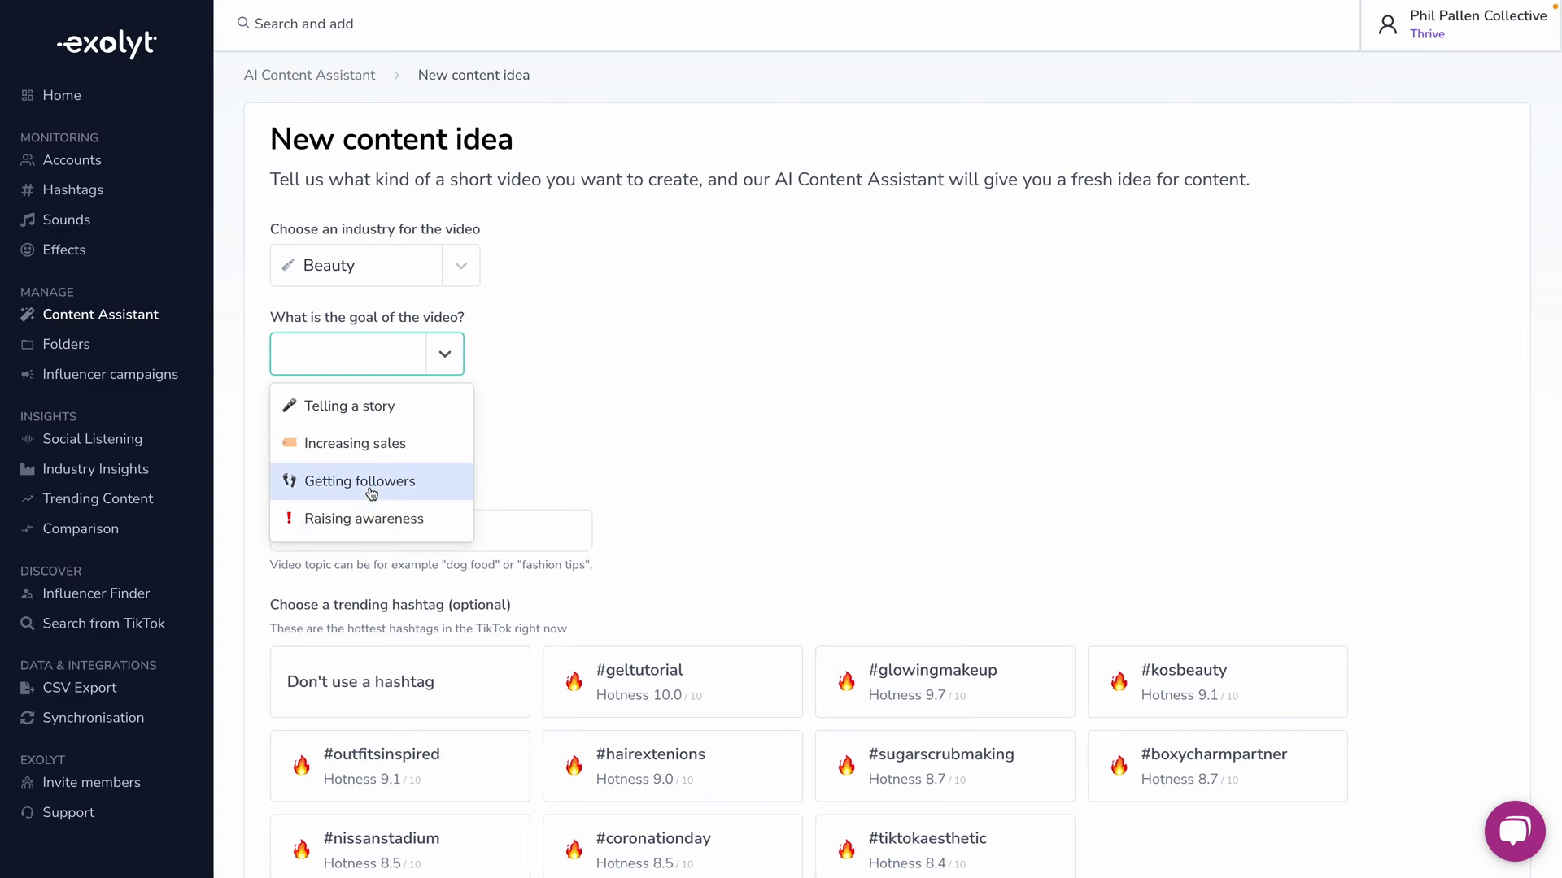
{"action": "left_click", "coordinate": [370, 498]}
{"action": "left_click", "coordinate": [411, 457]}
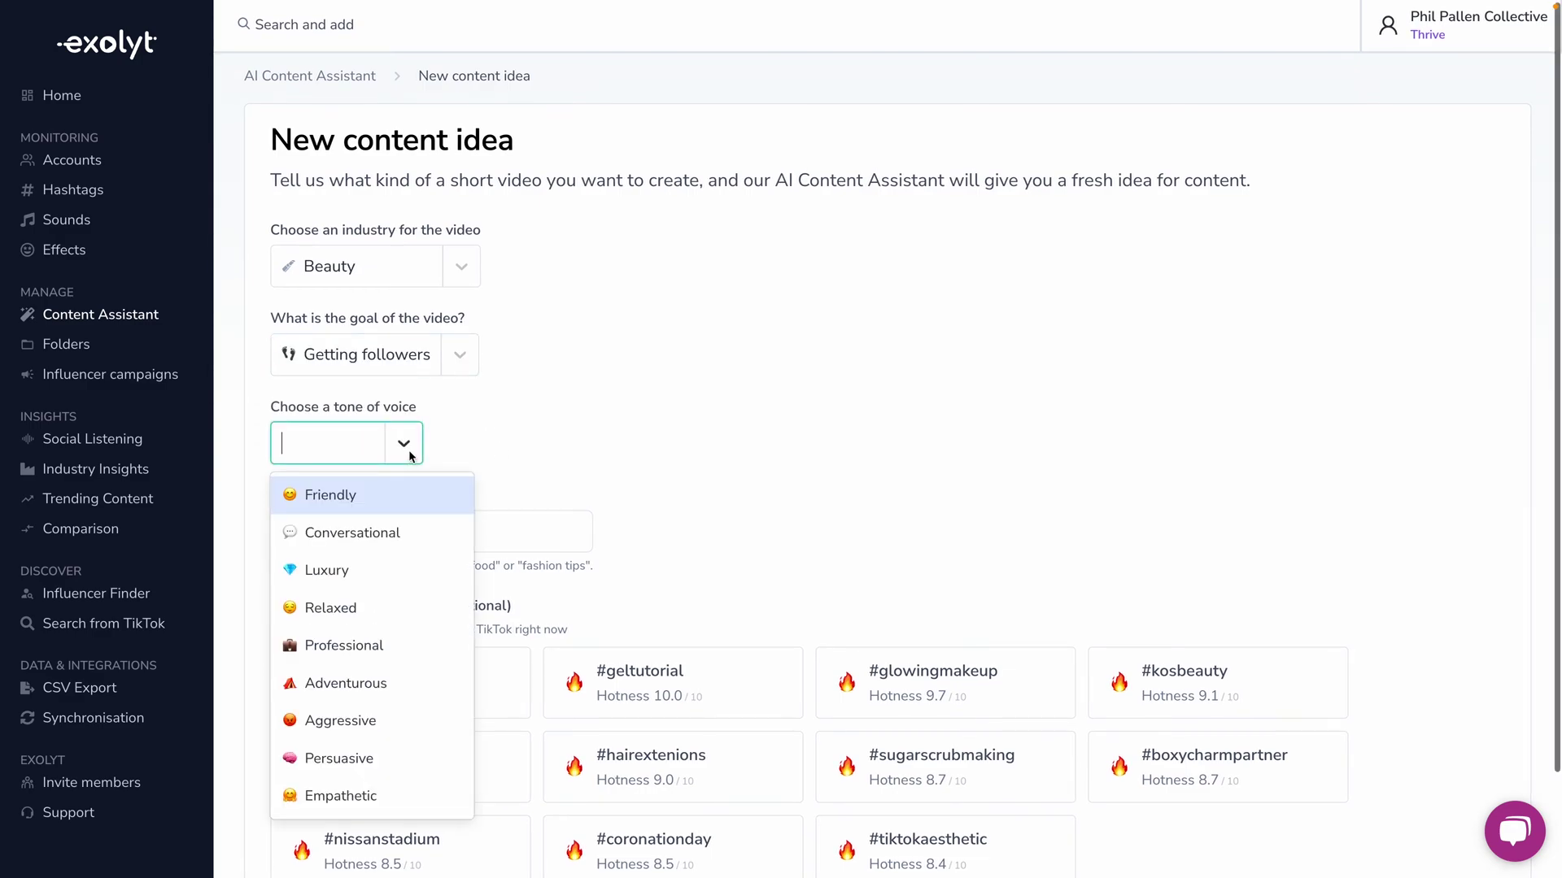
{"action": "left_click", "coordinate": [348, 610]}
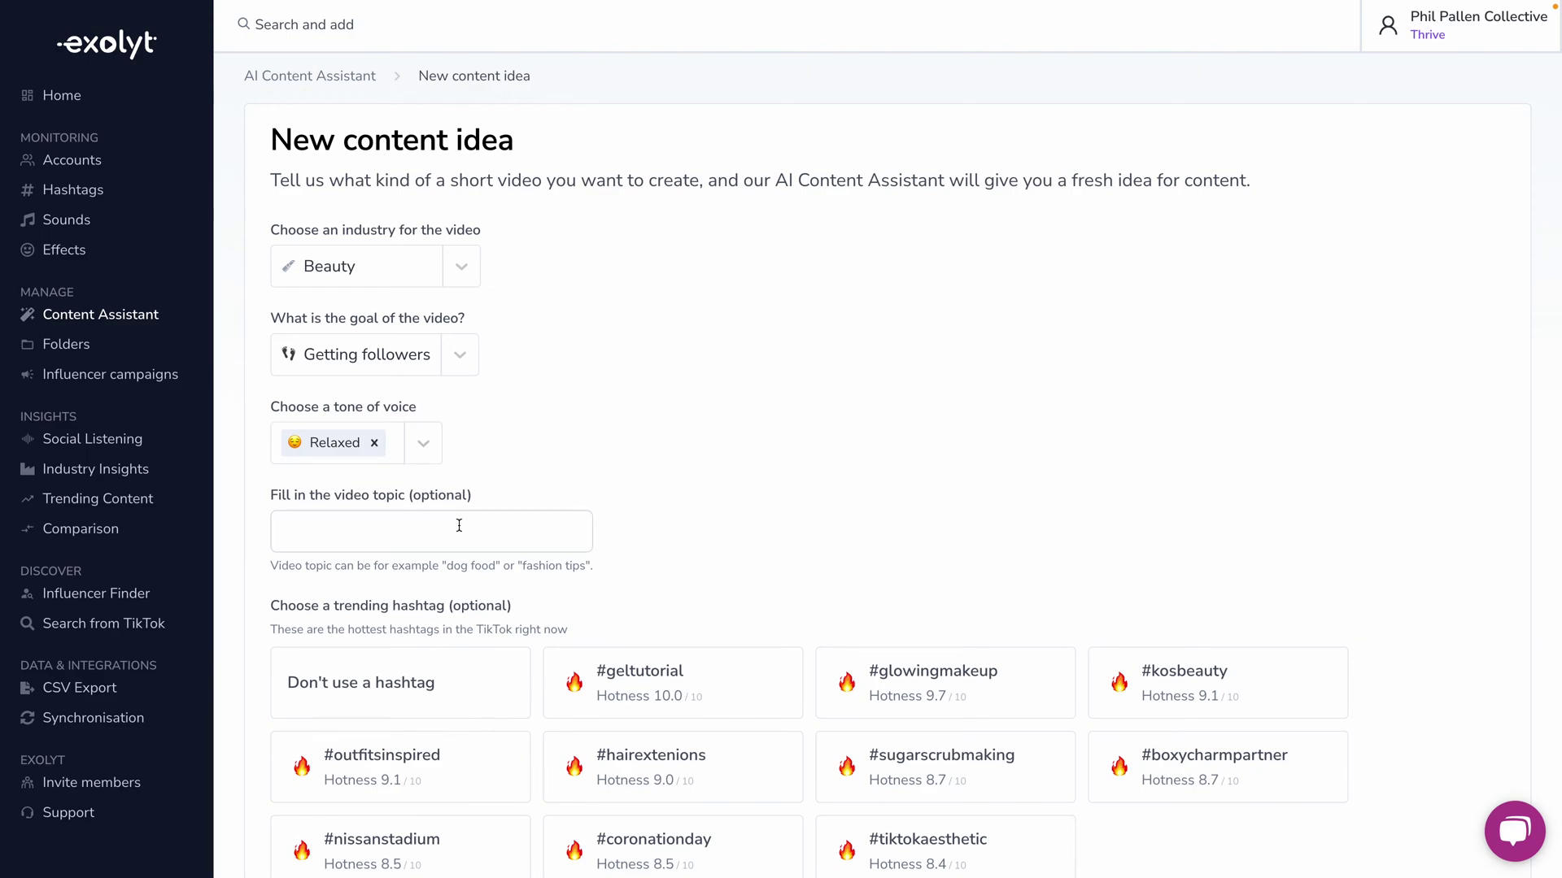
Enter "Beauty makeup tips" as the video topic of the new content idea
{"action": "left_click", "coordinate": [458, 526]}
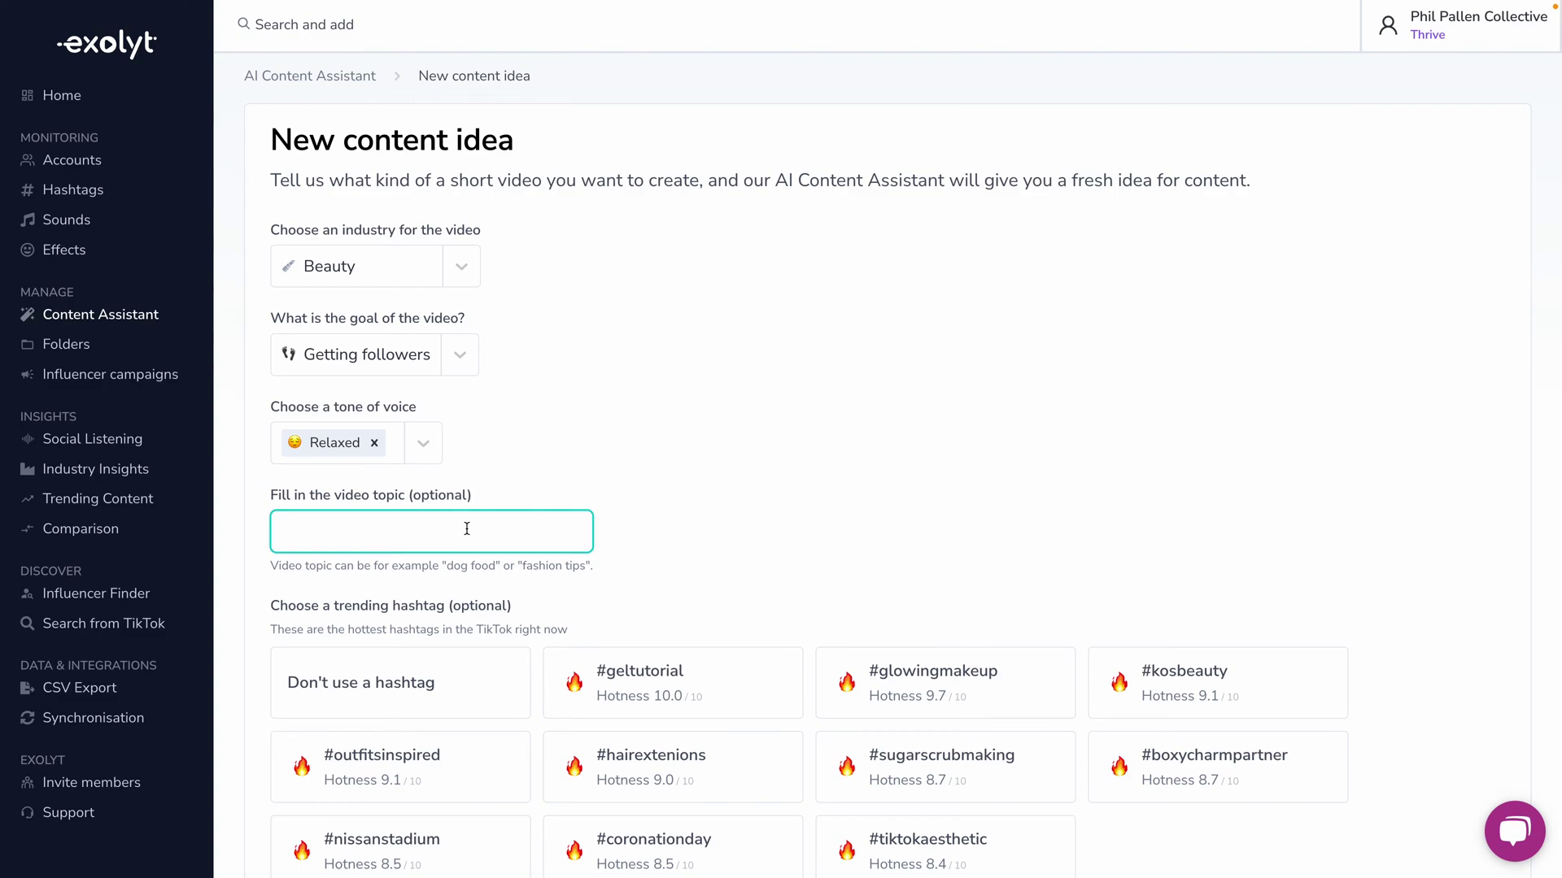
{"action": "type", "text": "Beauty makeup tuip"}
{"action": "type", "text": "ips"}
{"action": "left_click", "coordinate": [750, 421]}
Generate the video idea with the trending hashtag #glowingmakeup and read through the resulting script
{"action": "scroll", "coordinate": [723, 502], "scroll_direction": "down", "scroll_amount": 2}
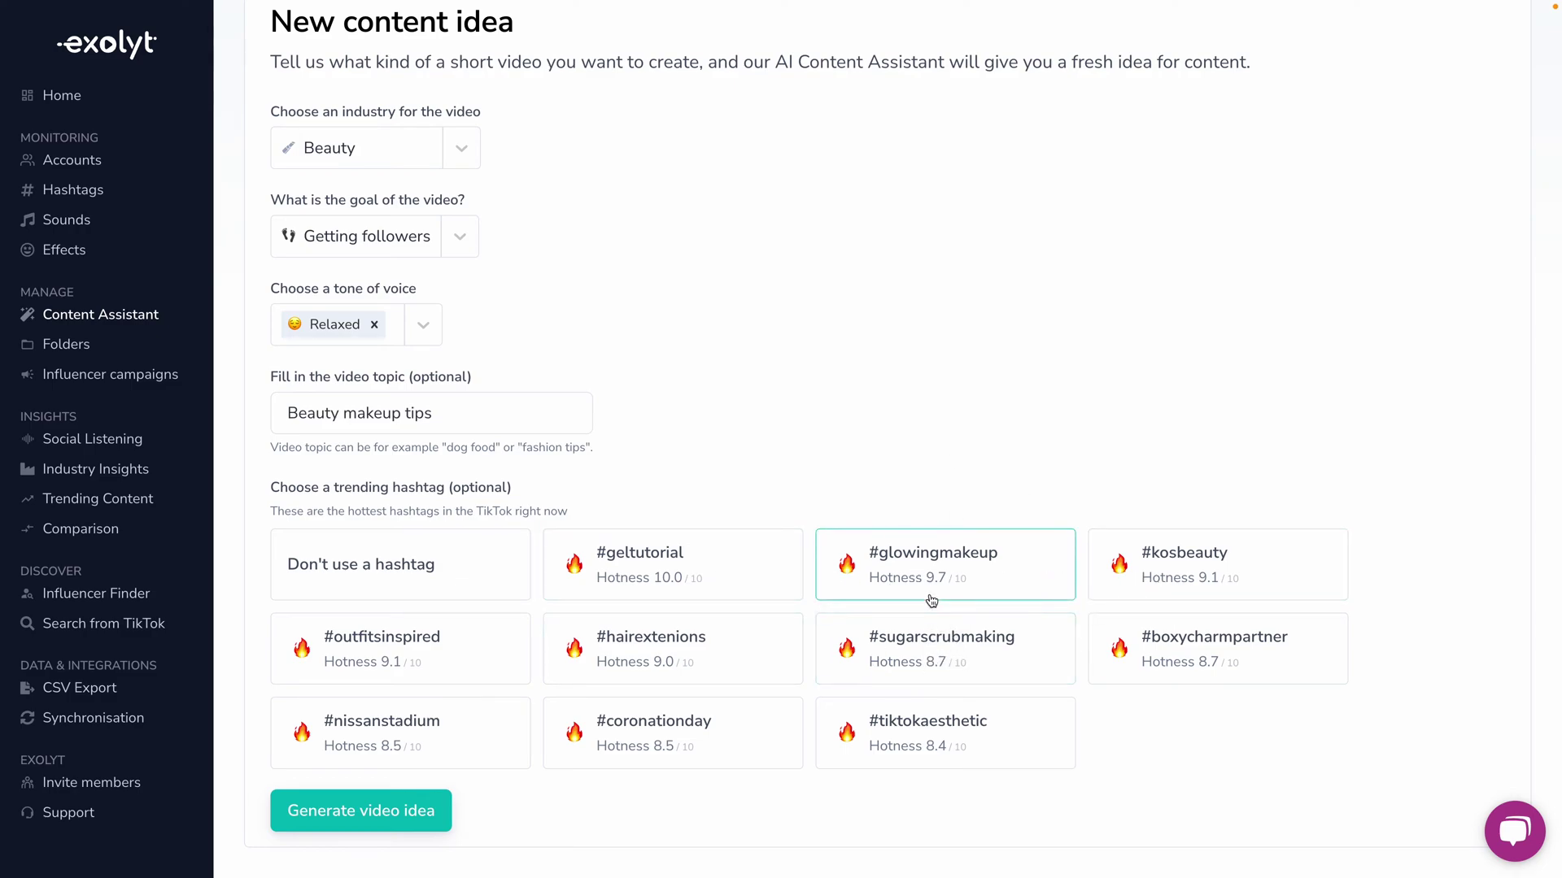
{"action": "left_click", "coordinate": [976, 578]}
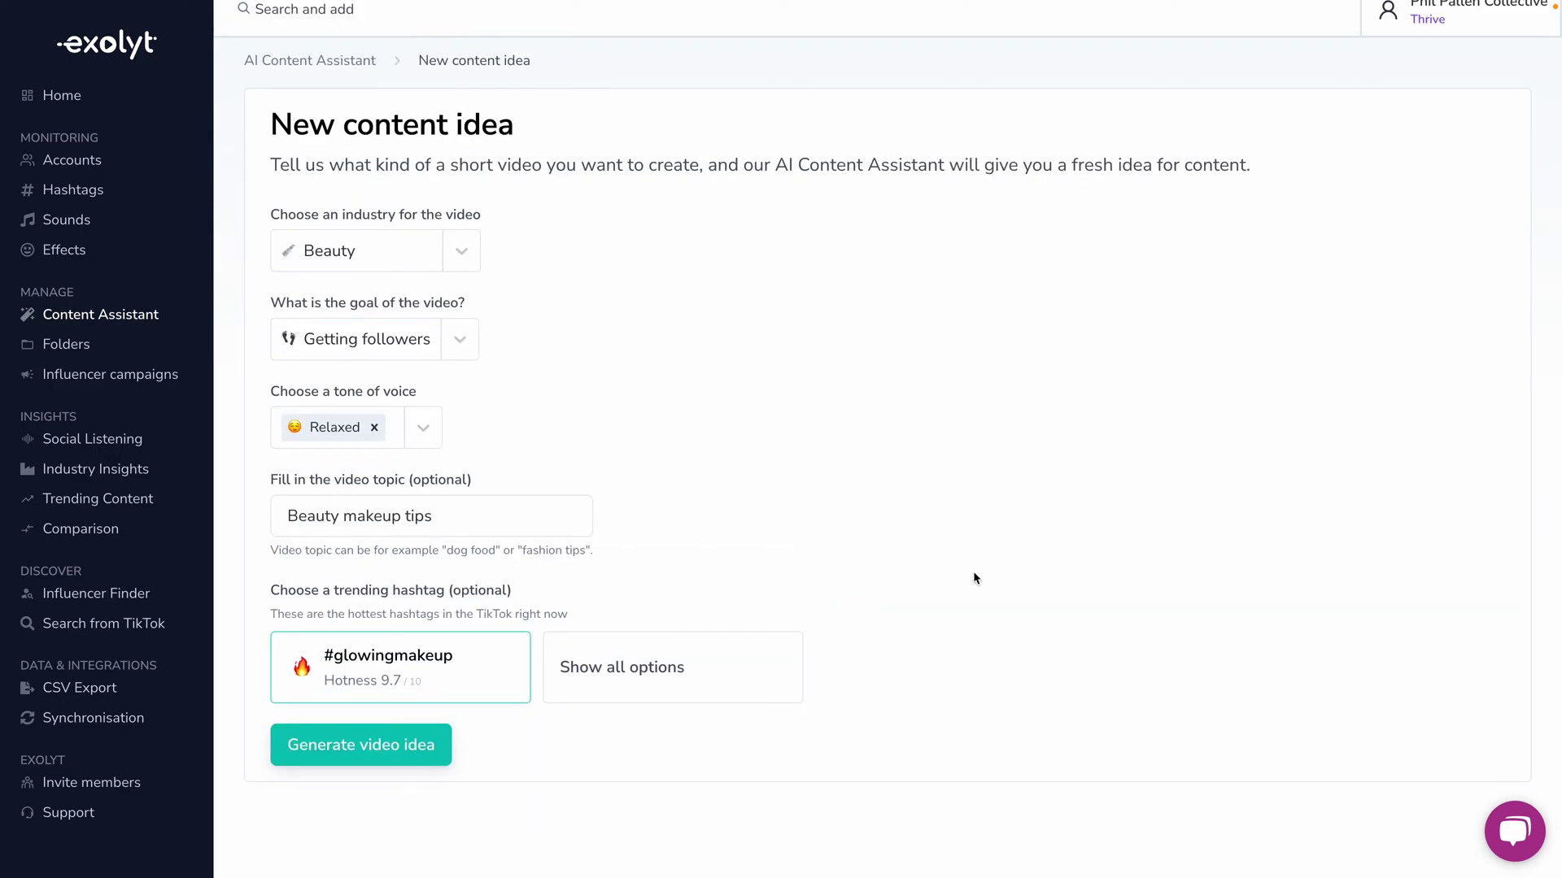
{"action": "left_click", "coordinate": [342, 759]}
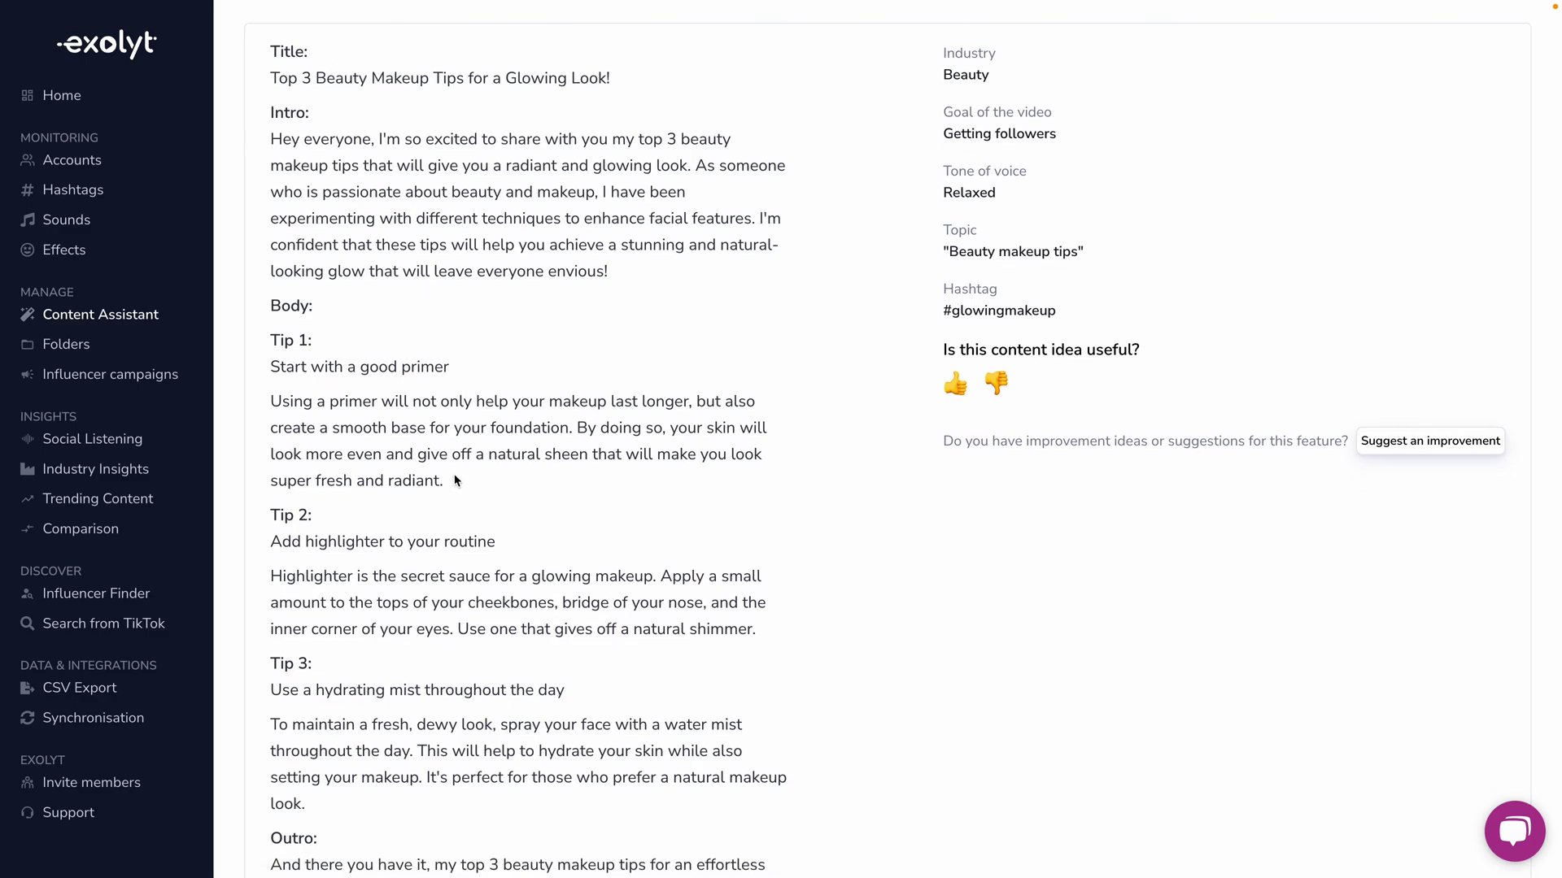
{"action": "scroll", "coordinate": [555, 541], "scroll_direction": "down", "scroll_amount": 2}
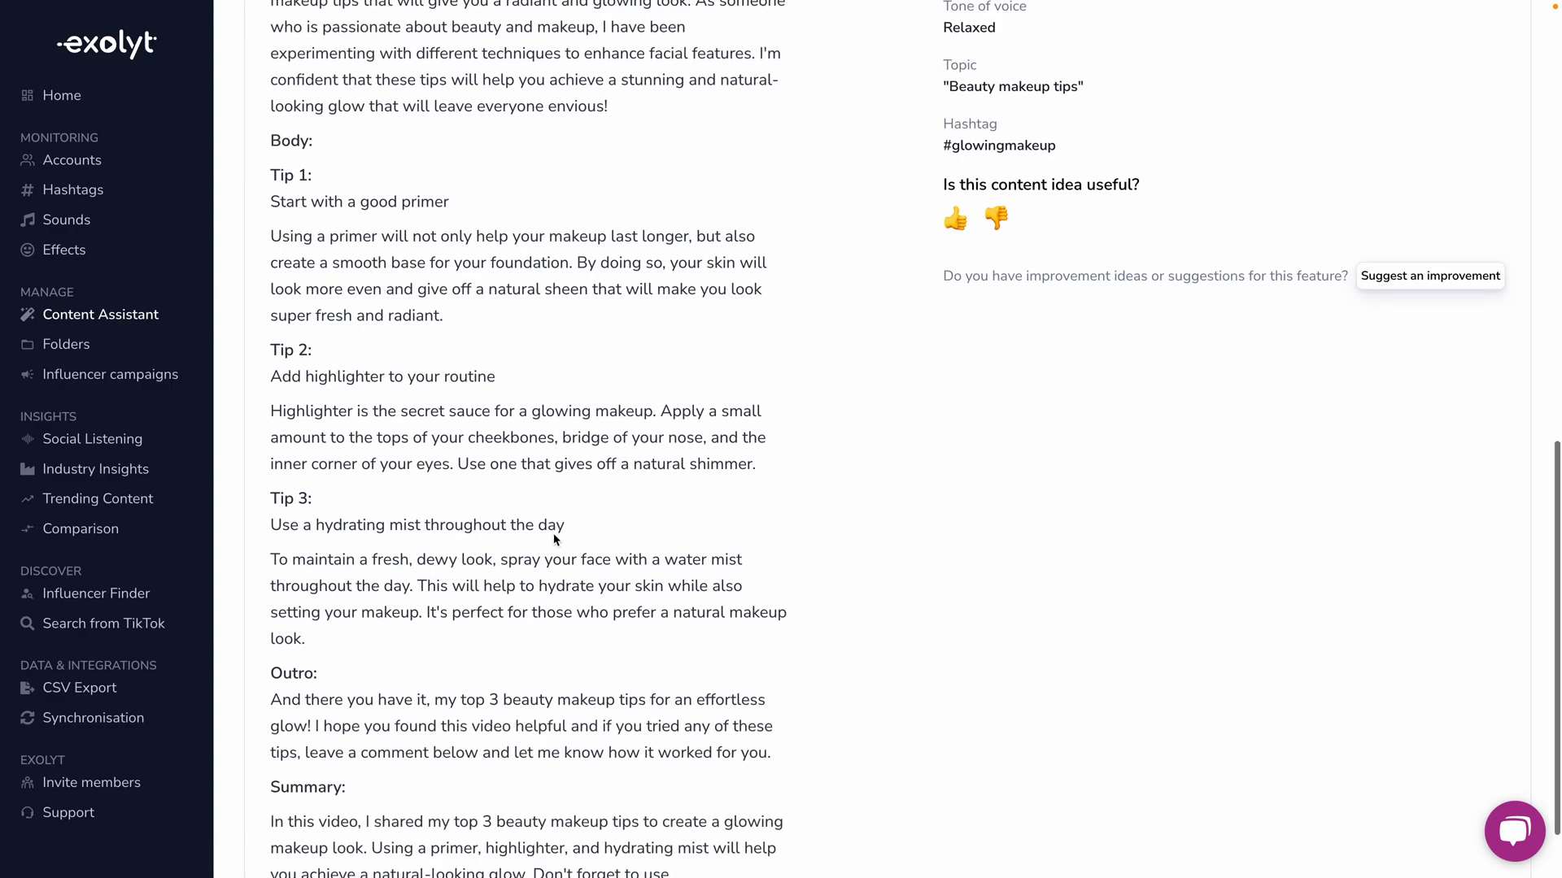
{"action": "scroll", "coordinate": [551, 532], "scroll_direction": "up", "scroll_amount": 2}
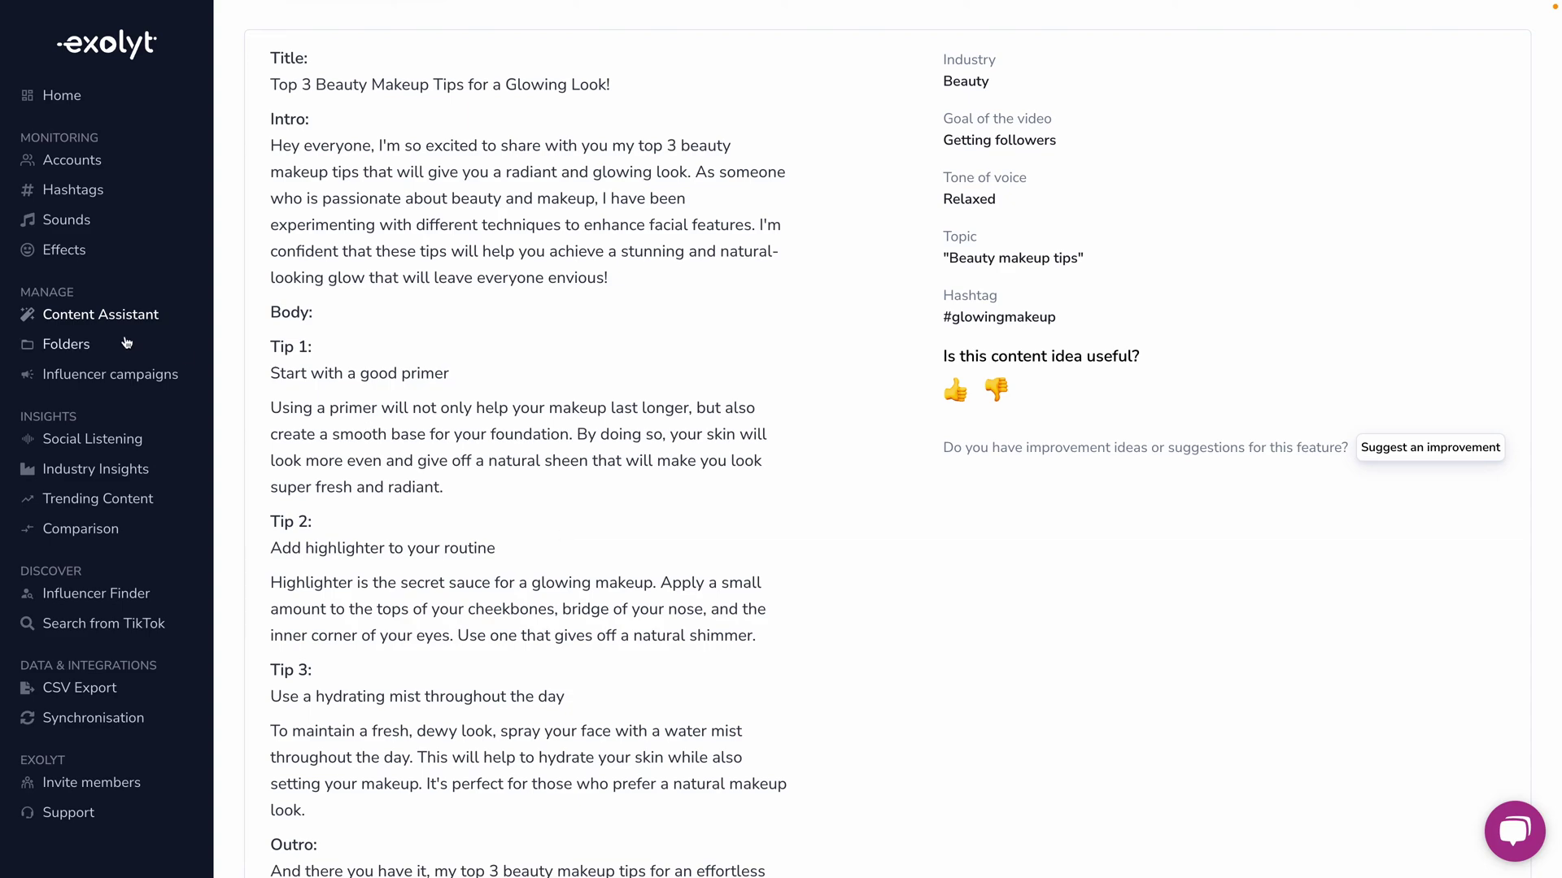
Open the Beauty Tips folder and review its hashtags, accounts and videos
{"action": "left_click", "coordinate": [82, 347]}
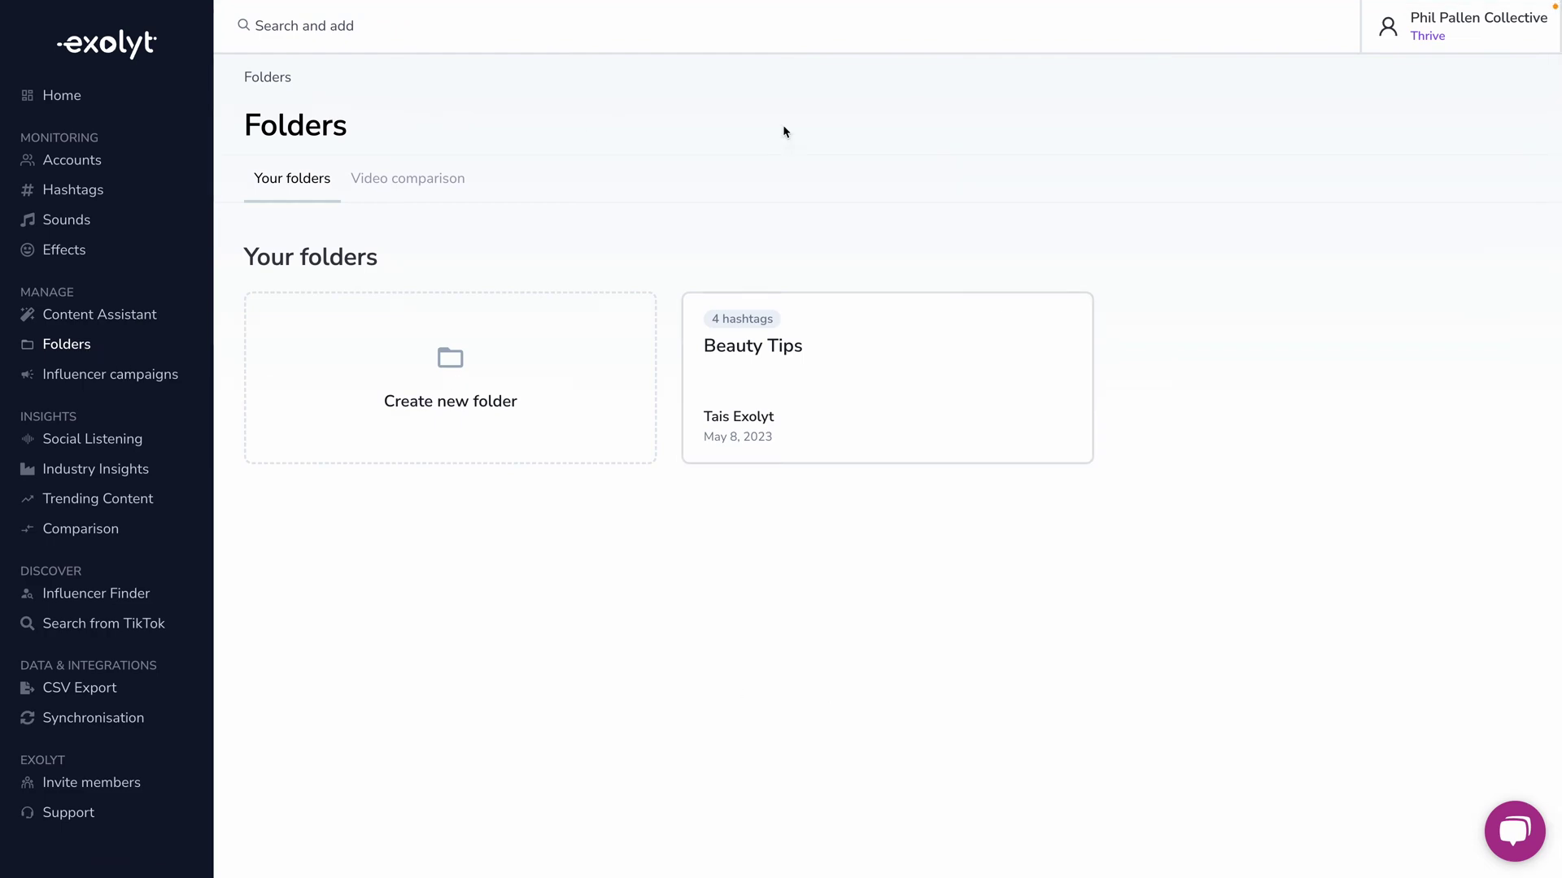
{"action": "left_click", "coordinate": [998, 407]}
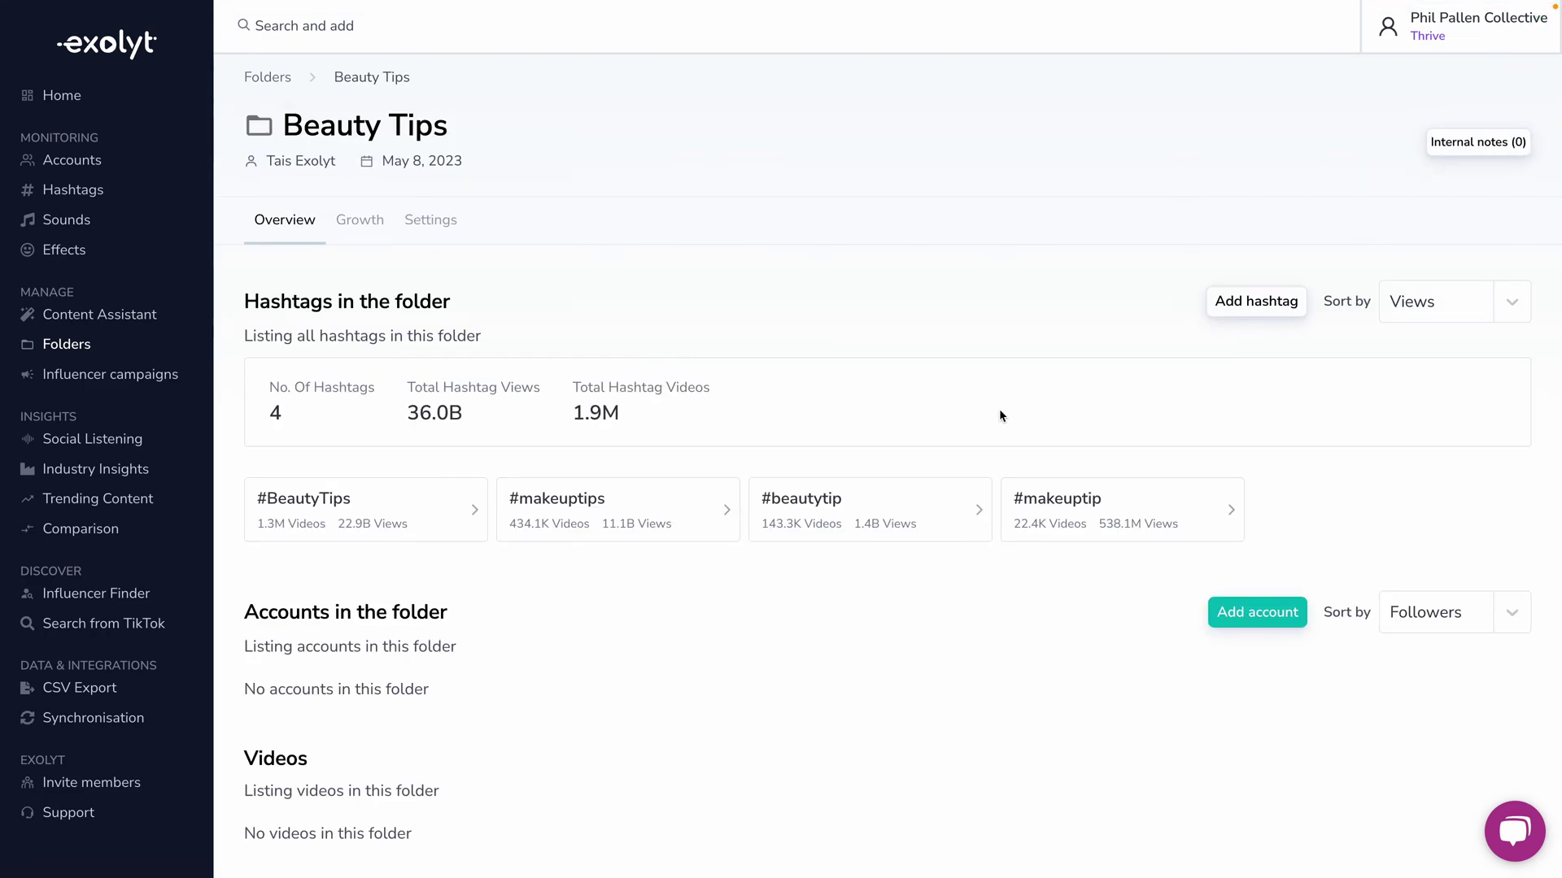
{"action": "scroll", "coordinate": [952, 320], "scroll_direction": "down", "scroll_amount": 1}
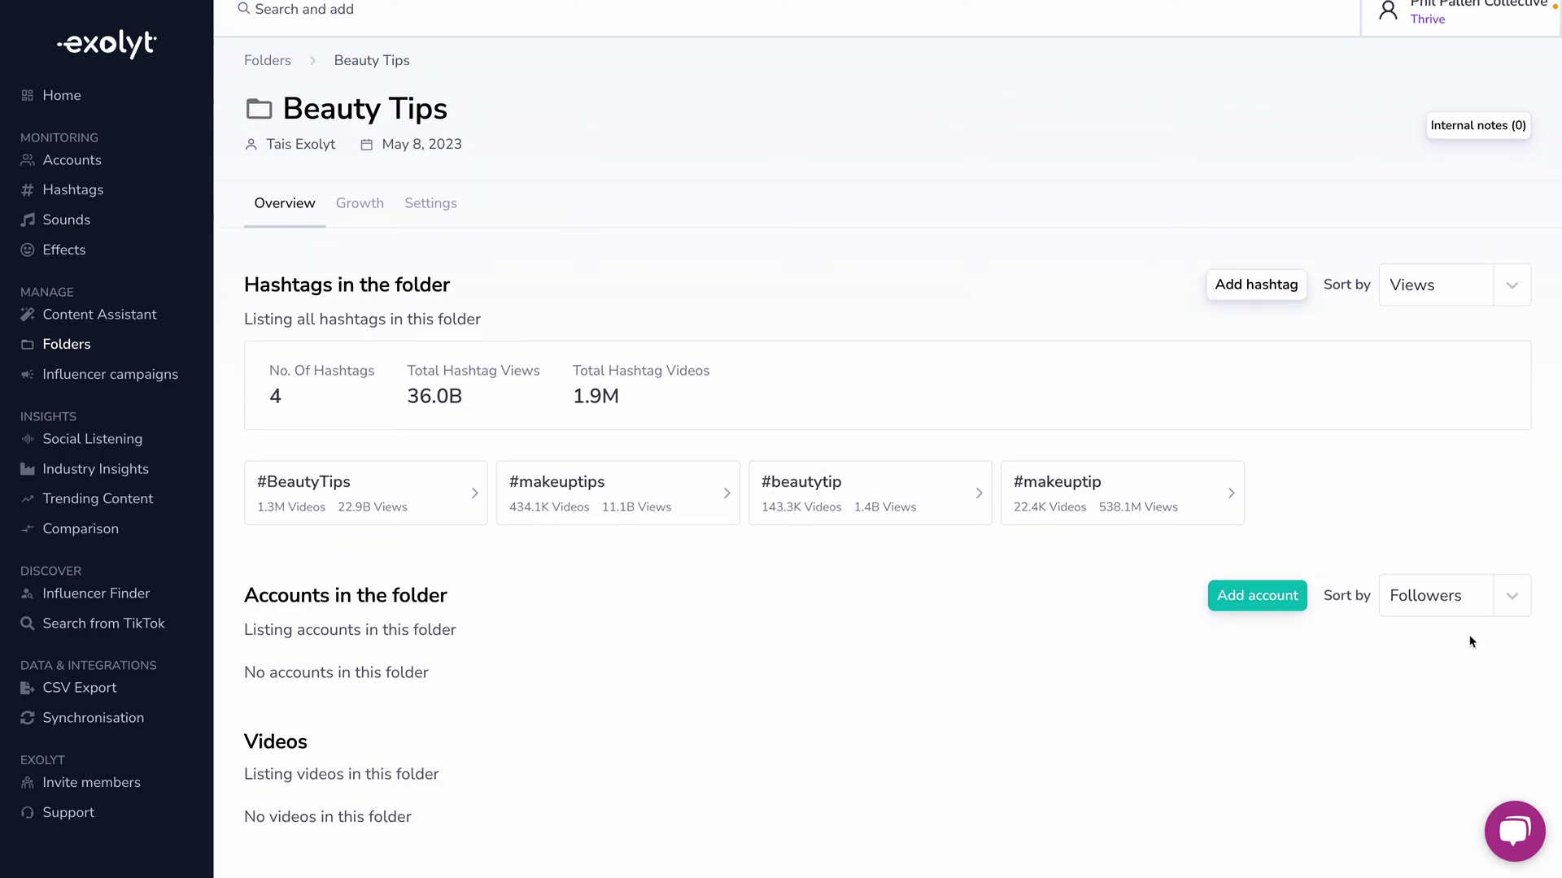
{"action": "scroll", "coordinate": [592, 554], "scroll_direction": "up", "scroll_amount": 1}
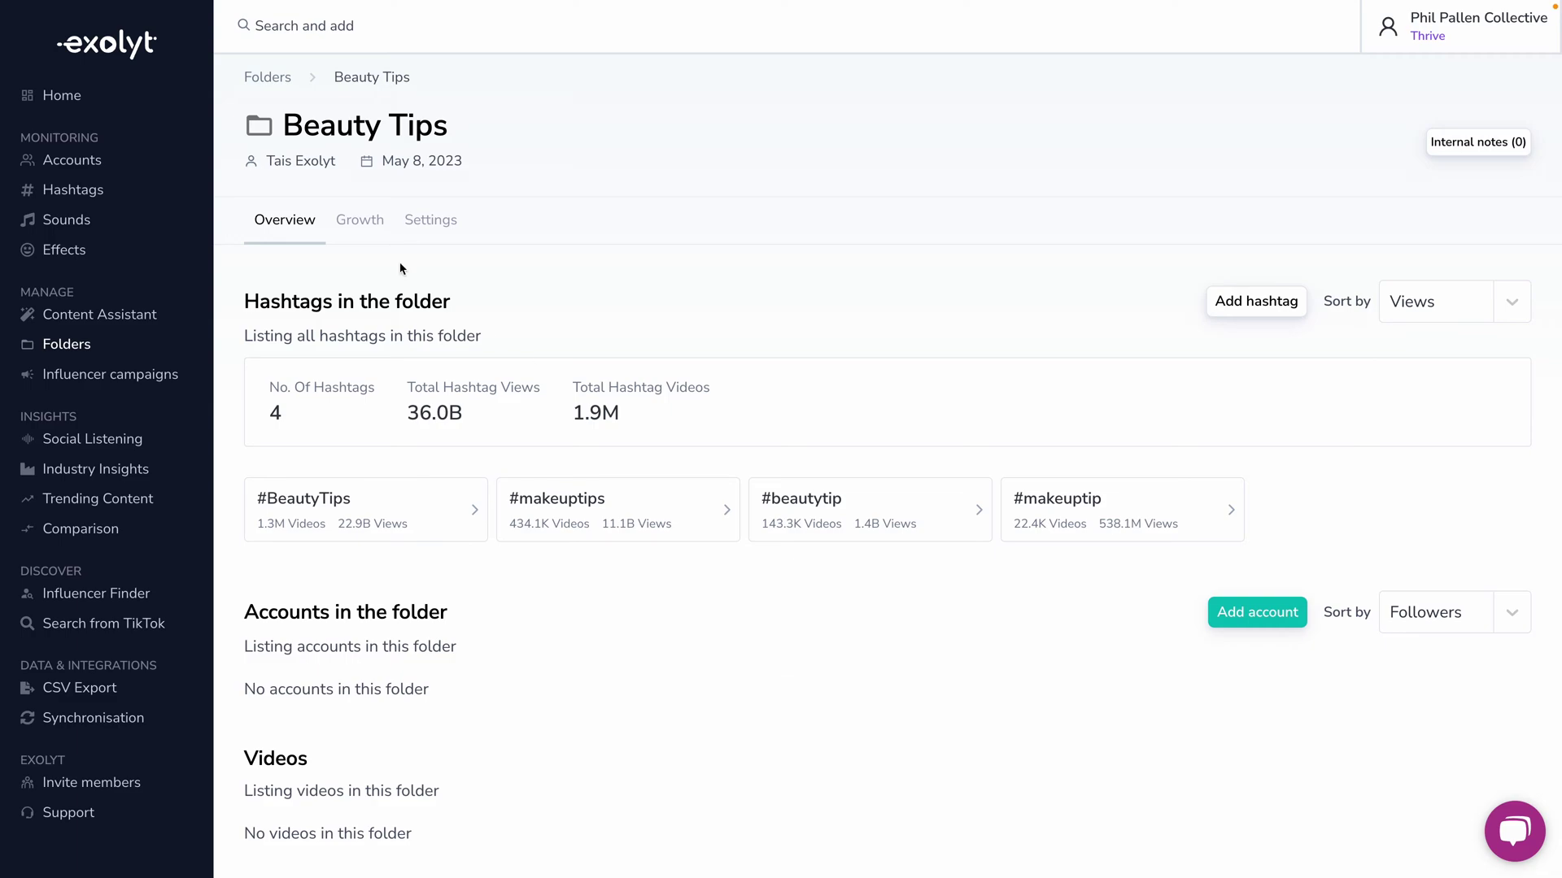
Examine the hashtag and video growth sections of the Beauty Tips folder and return to its overview
{"action": "left_click", "coordinate": [362, 220]}
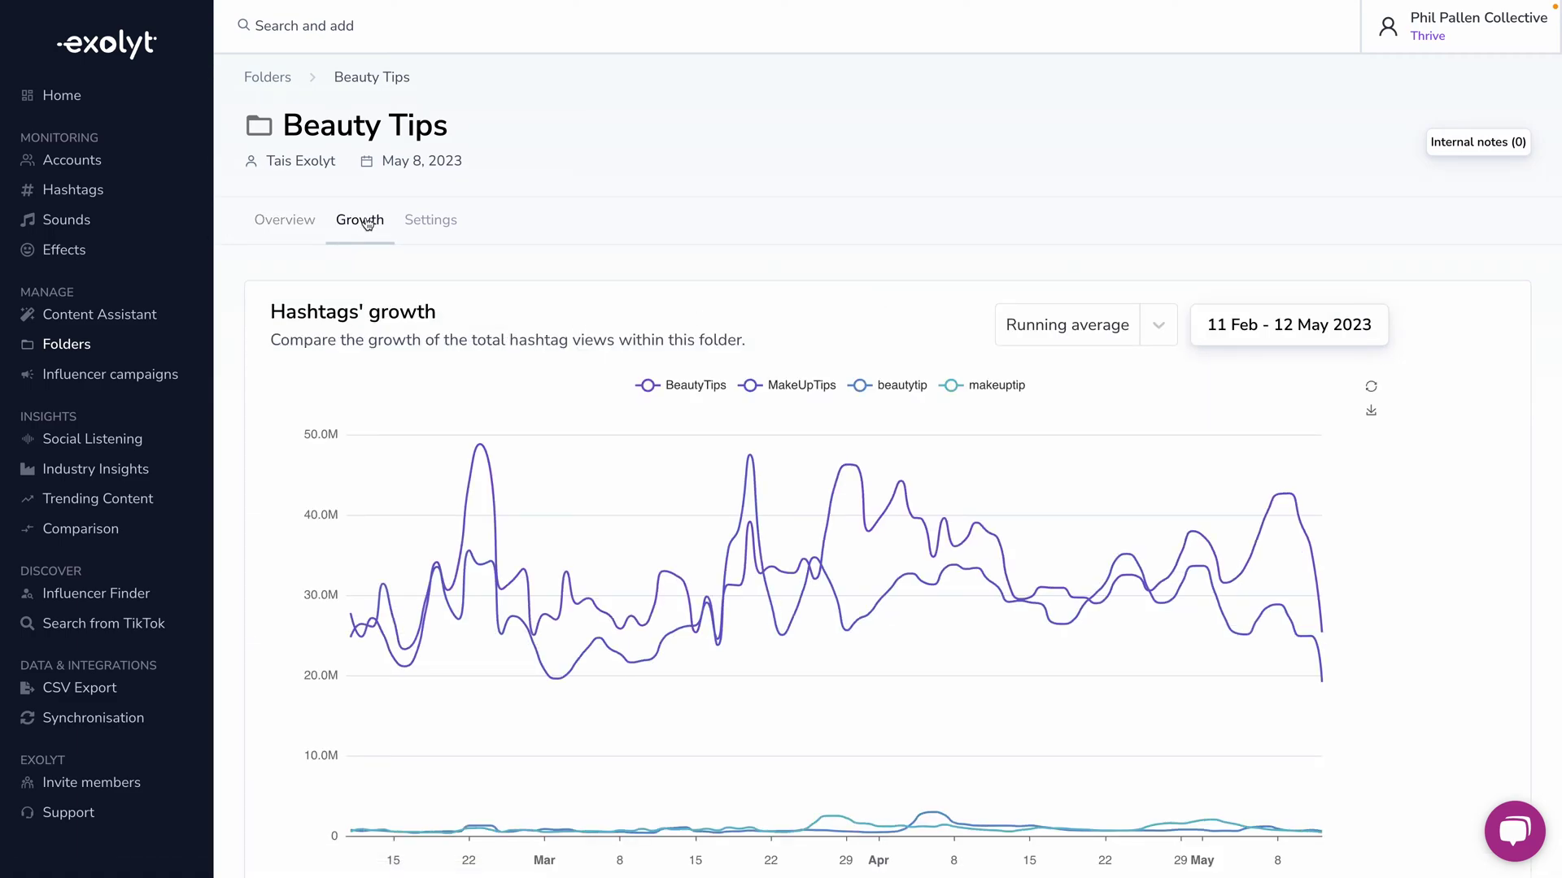
{"action": "scroll", "coordinate": [847, 358], "scroll_direction": "down", "scroll_amount": 4}
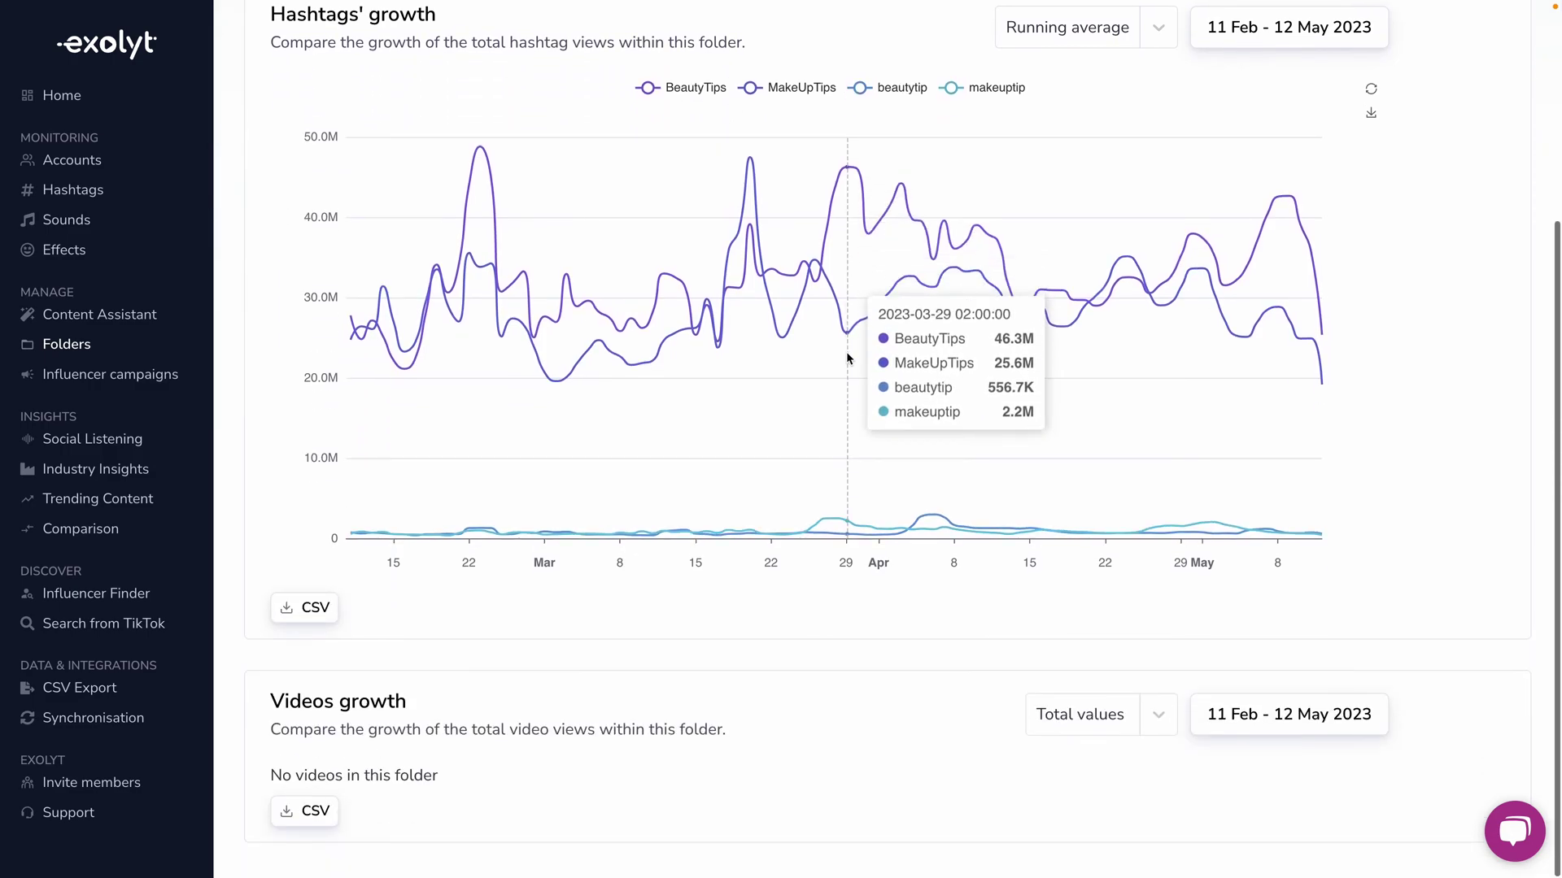
{"action": "scroll", "coordinate": [849, 488], "scroll_direction": "up", "scroll_amount": 3}
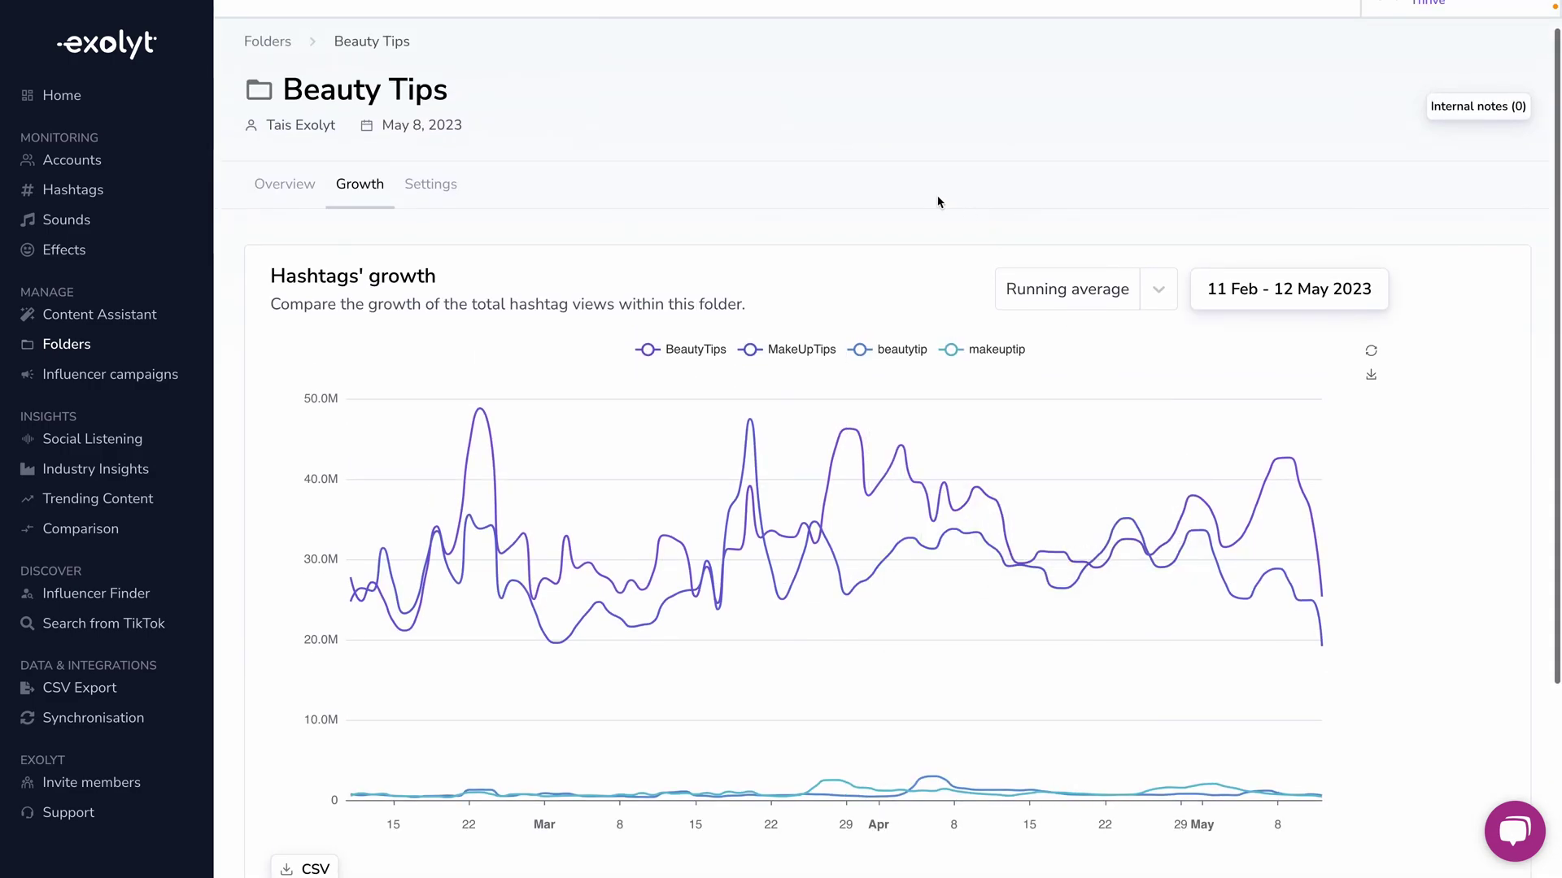
{"action": "scroll", "coordinate": [928, 244], "scroll_direction": "up", "scroll_amount": 1}
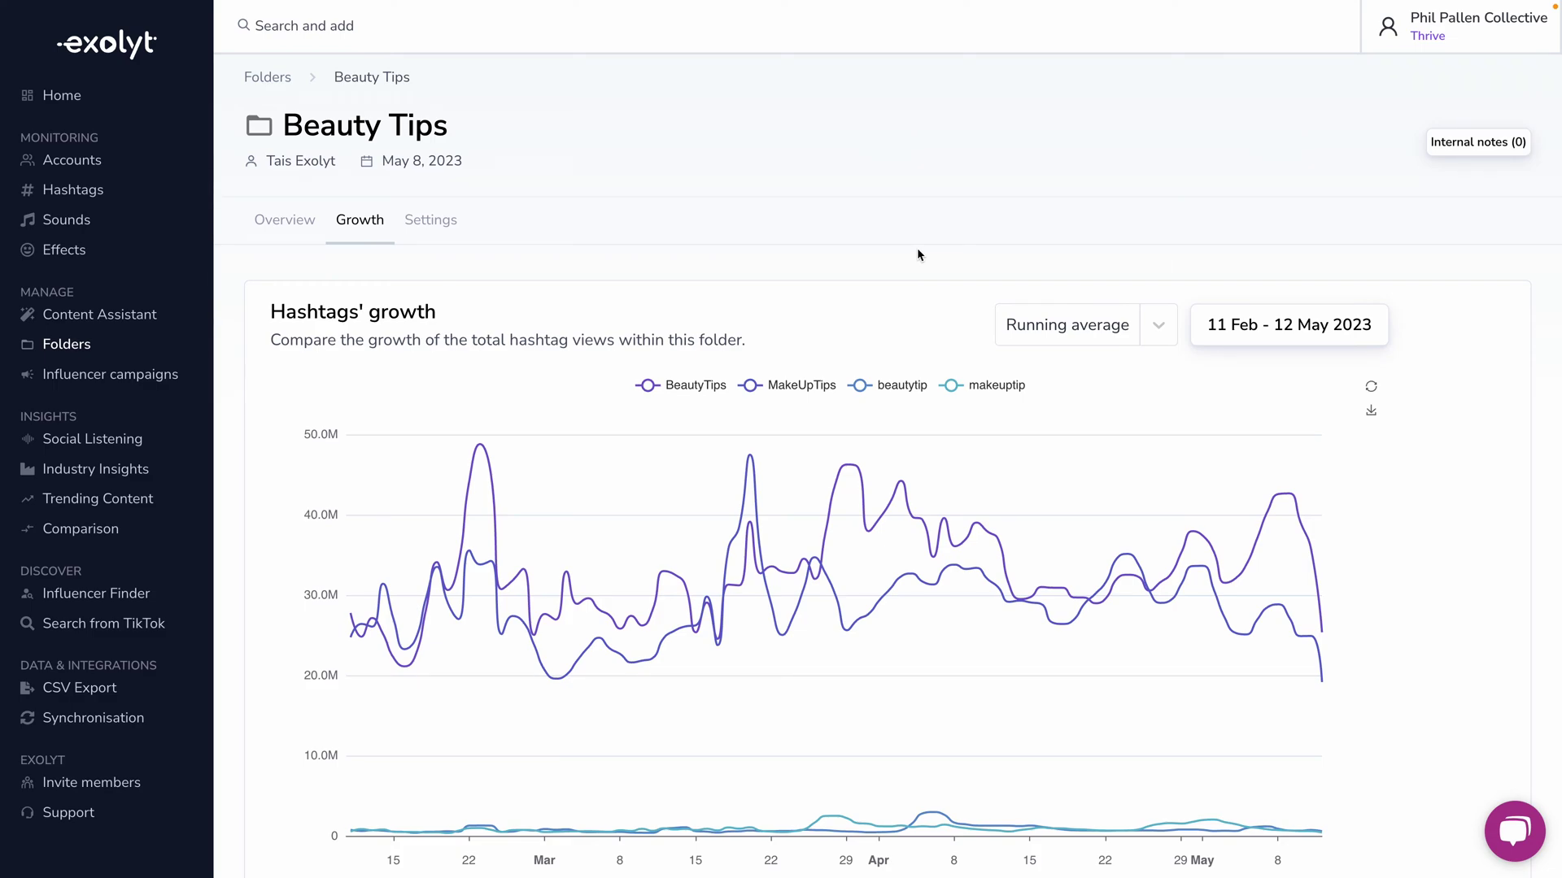
{"action": "left_click", "coordinate": [315, 218]}
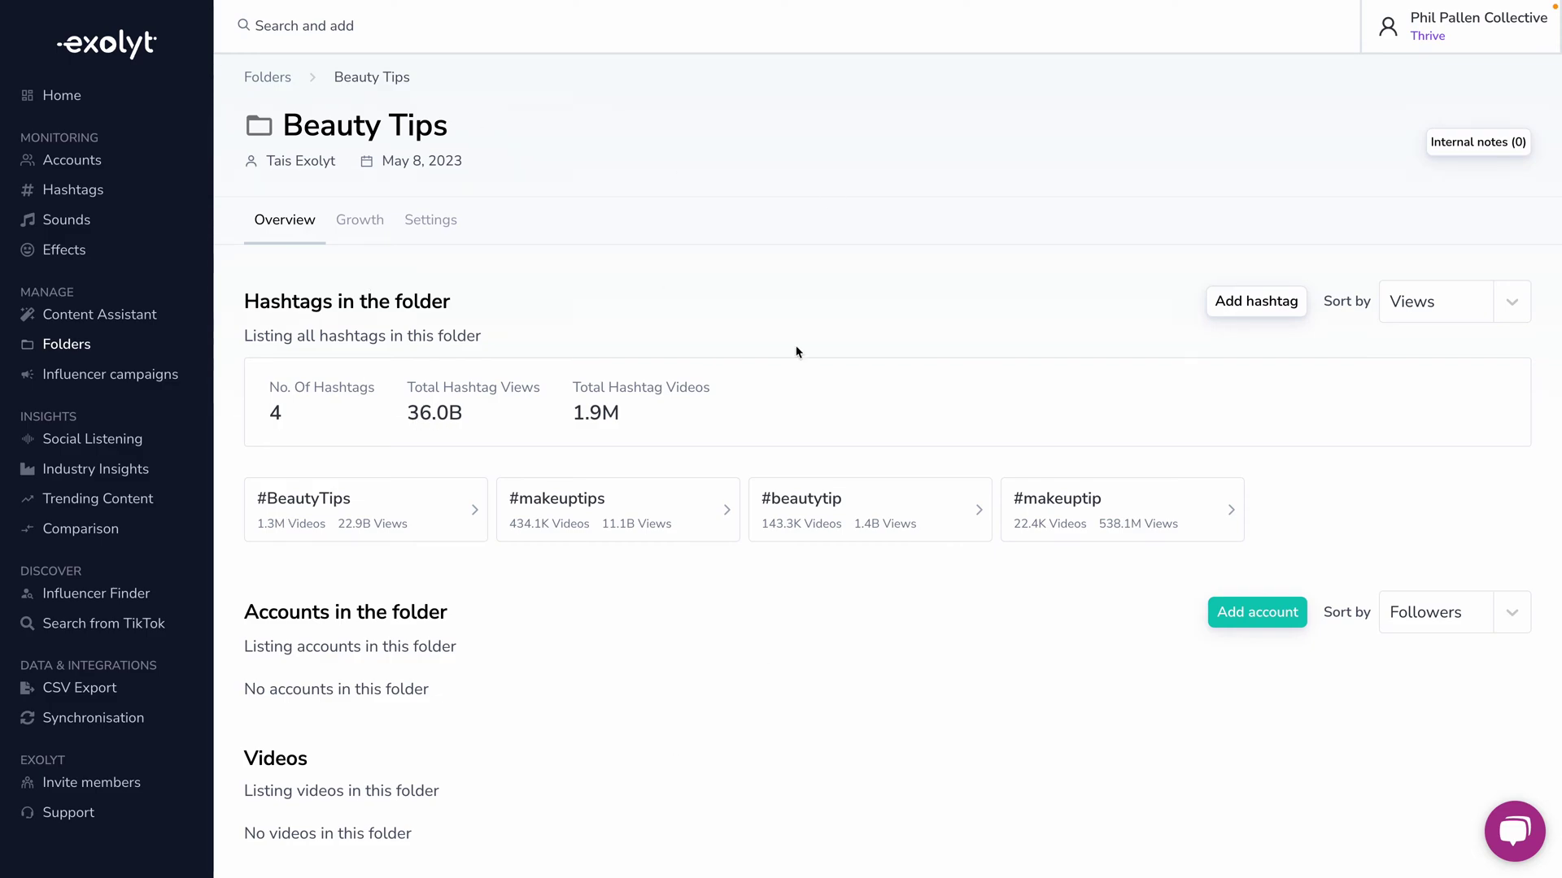
Open the Beauty Campaign among the influencer campaigns and review its total numbers, accounts and hashtags
{"action": "left_click", "coordinate": [134, 375]}
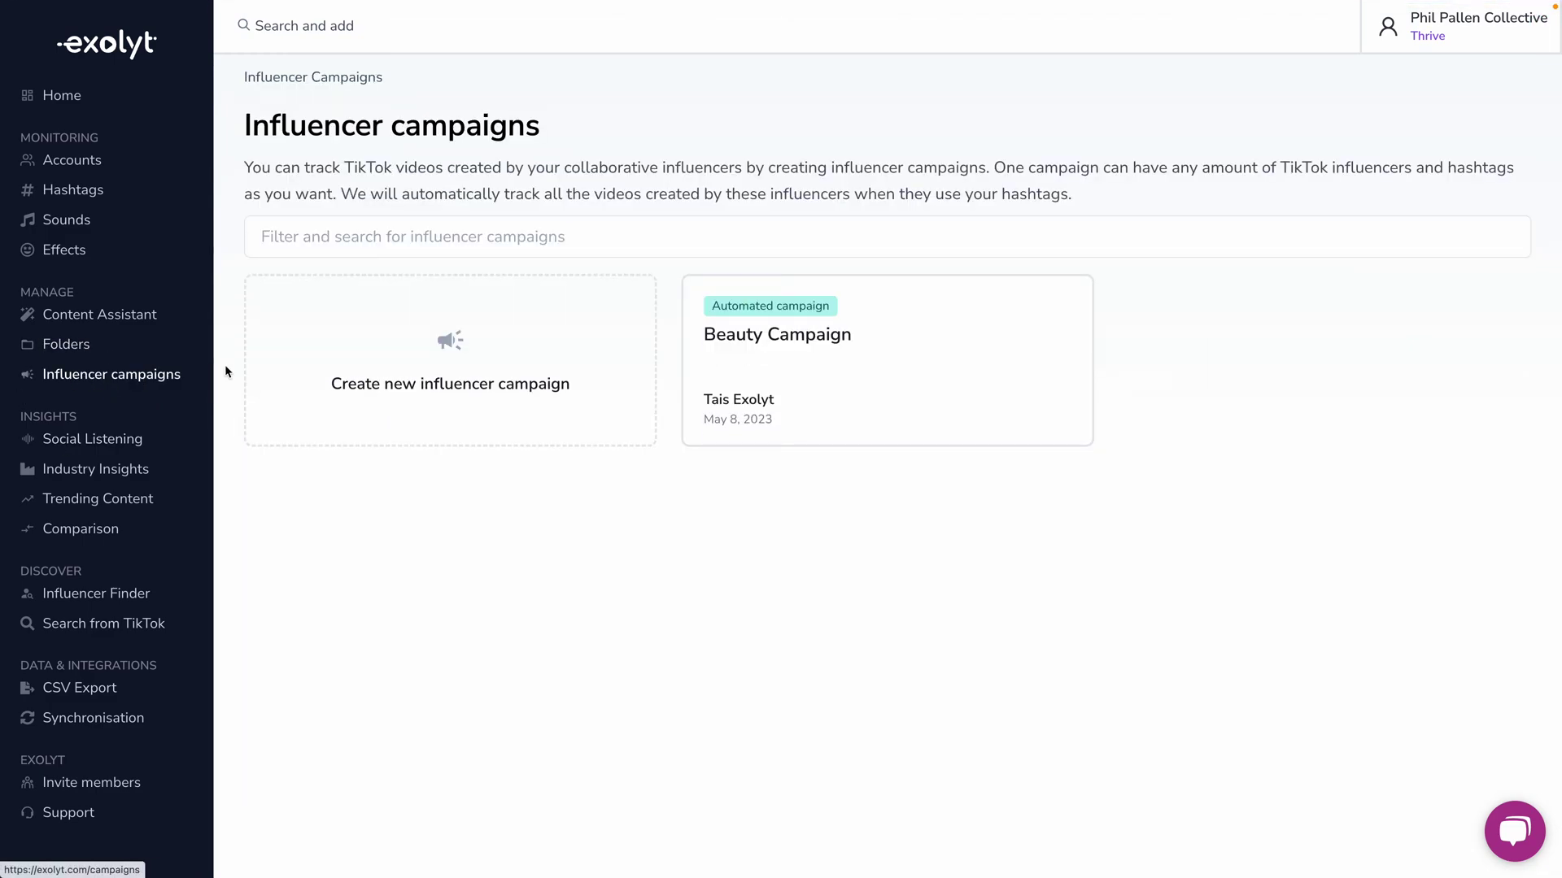
{"action": "left_click", "coordinate": [920, 374]}
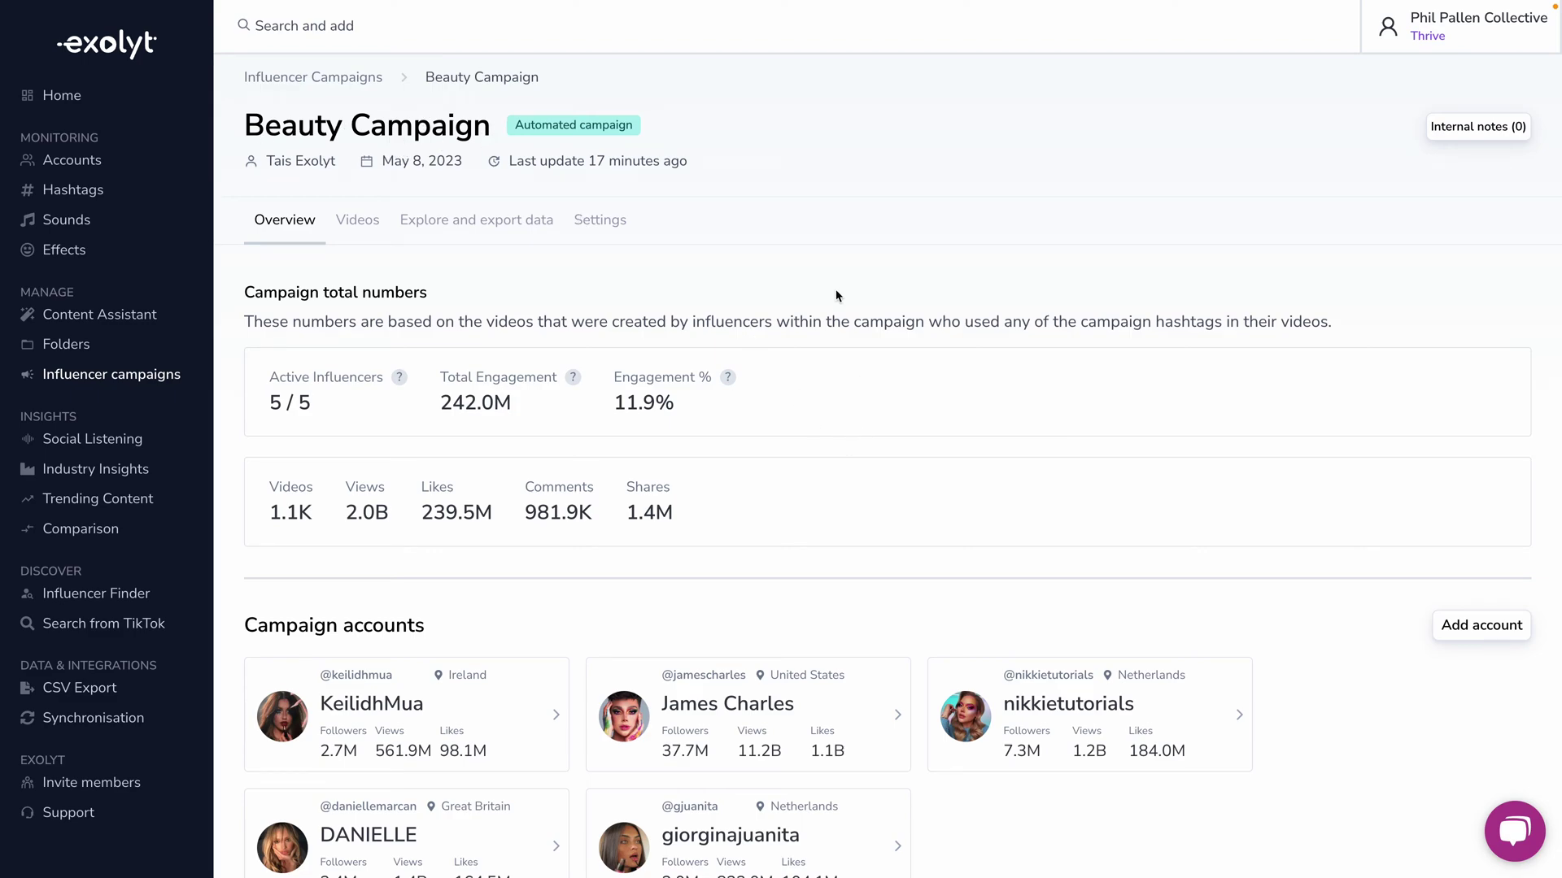
{"action": "scroll", "coordinate": [837, 293], "scroll_direction": "down", "scroll_amount": 2}
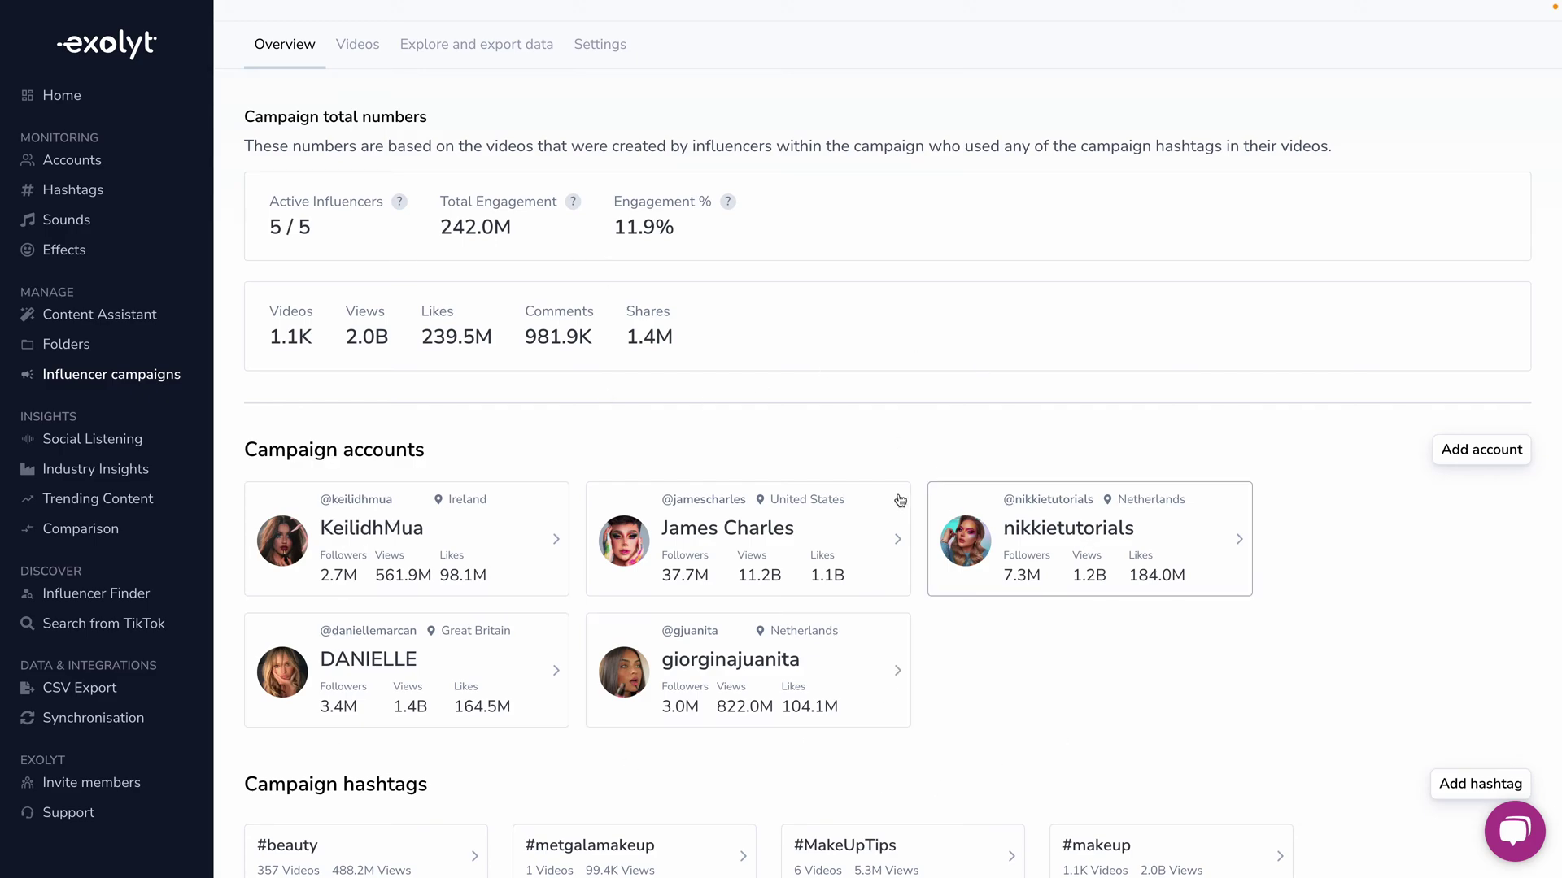
{"action": "scroll", "coordinate": [1060, 492], "scroll_direction": "down", "scroll_amount": 3}
{"action": "scroll", "coordinate": [1062, 503], "scroll_direction": "down", "scroll_amount": 1}
{"action": "scroll", "coordinate": [1064, 529], "scroll_direction": "up", "scroll_amount": 3}
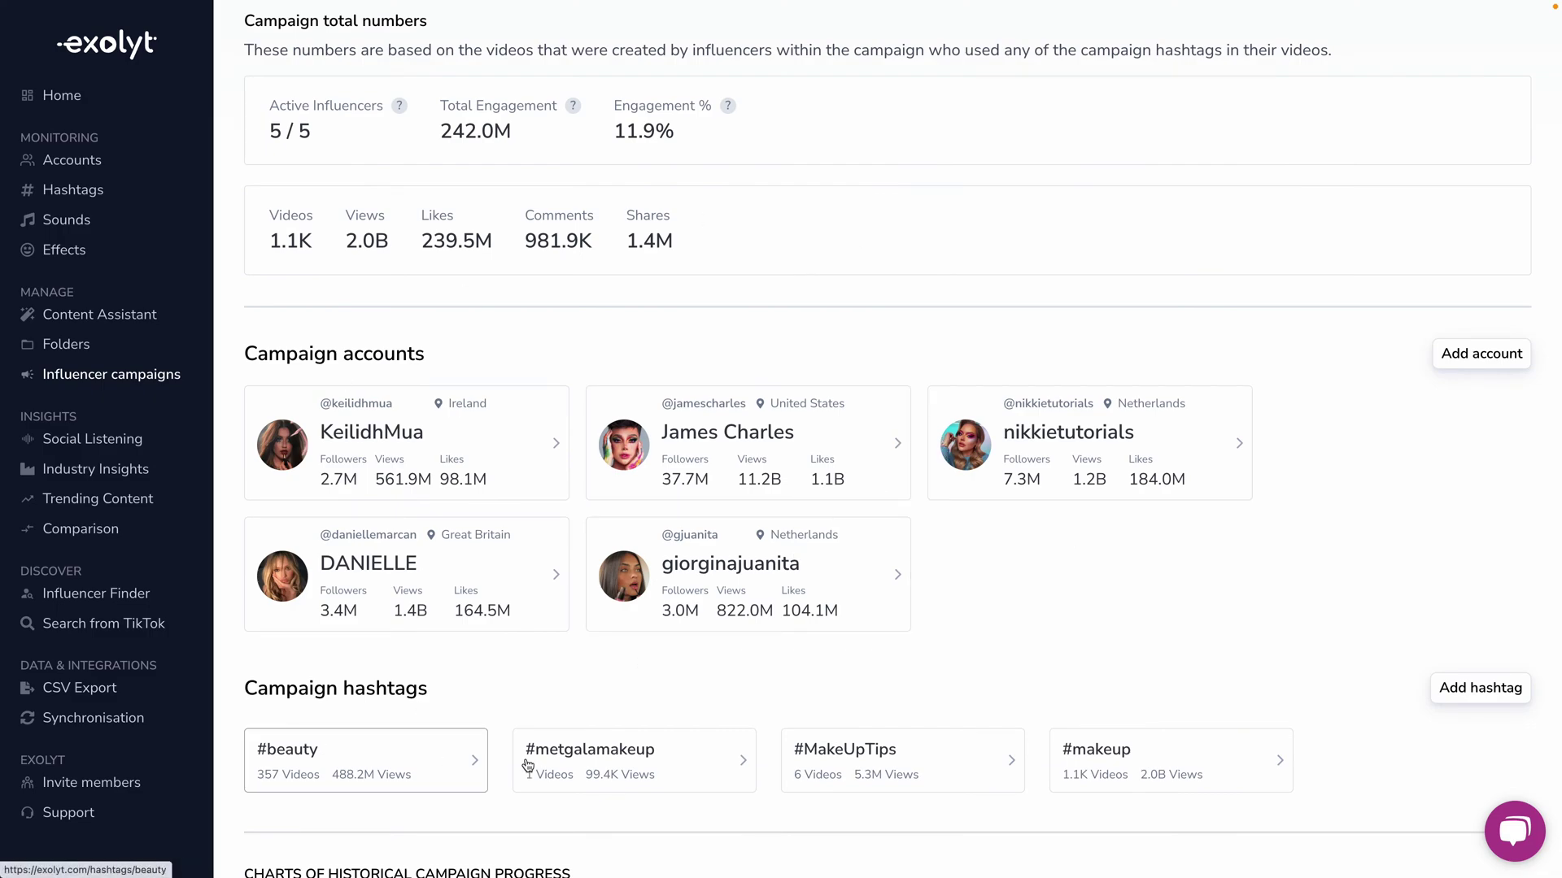
{"action": "scroll", "coordinate": [852, 369], "scroll_direction": "up", "scroll_amount": 1}
{"action": "scroll", "coordinate": [853, 369], "scroll_direction": "up", "scroll_amount": 2}
{"action": "scroll", "coordinate": [855, 369], "scroll_direction": "down", "scroll_amount": 1}
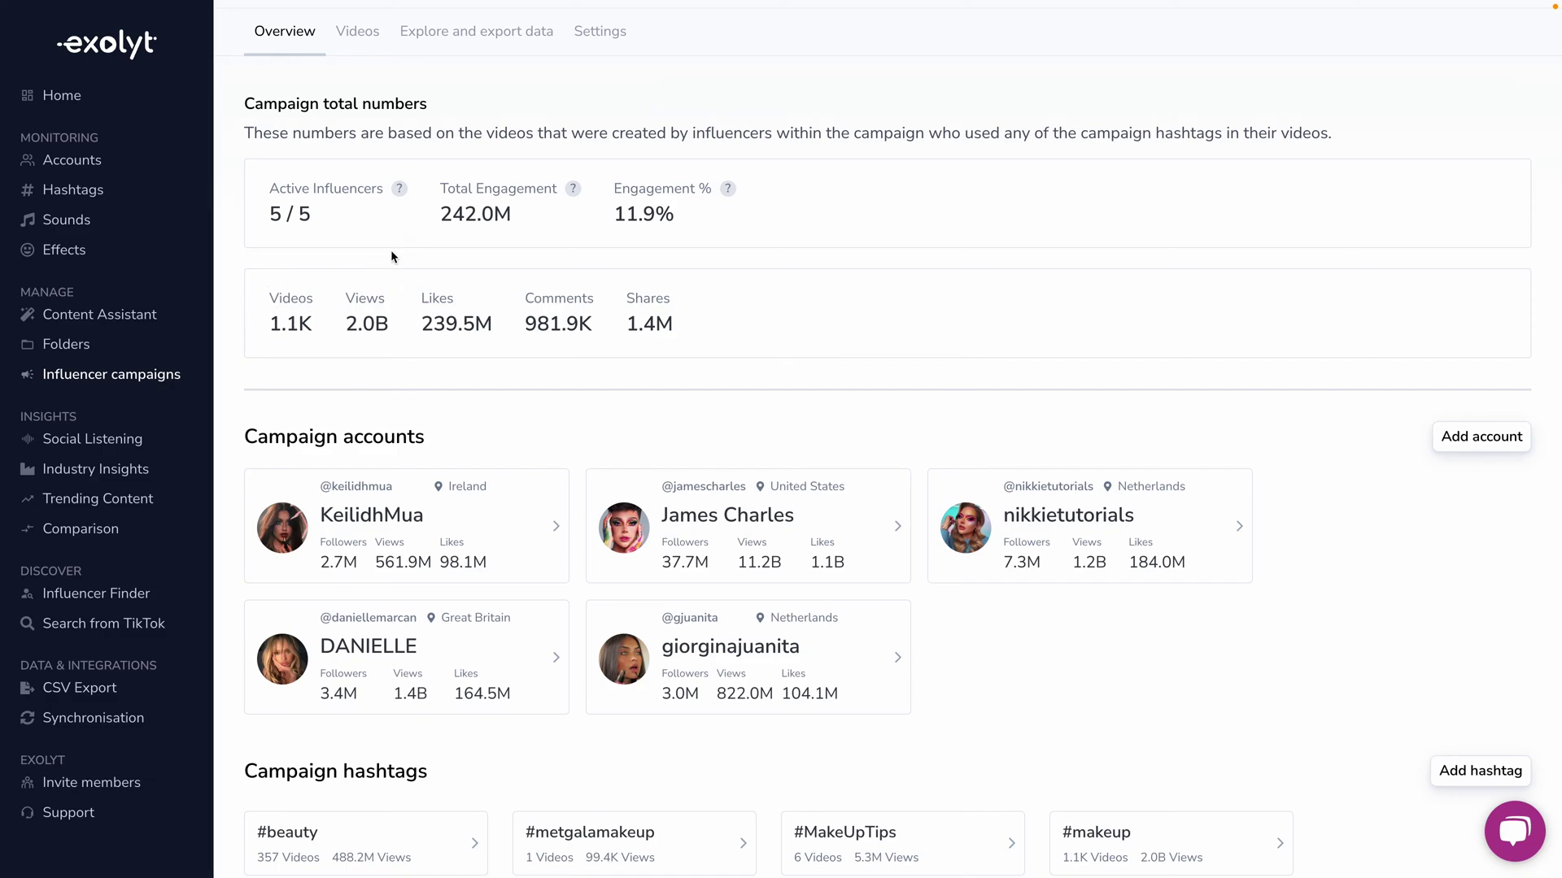
{"action": "scroll", "coordinate": [680, 306], "scroll_direction": "up", "scroll_amount": 3}
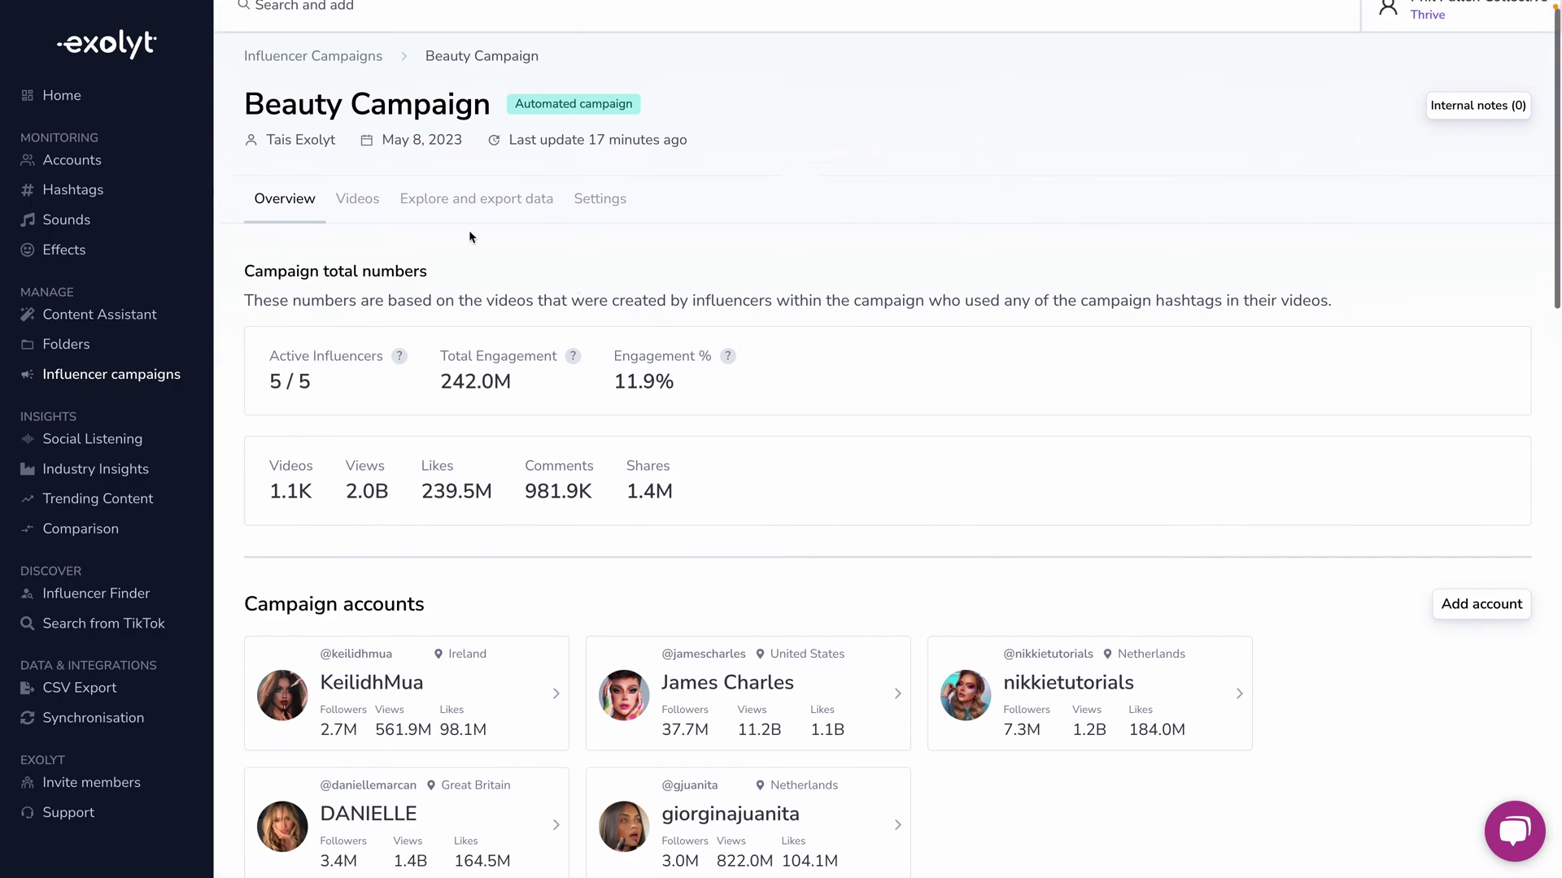
Review the videos in the Beauty Campaign along with the available upload date and promoted filter options
{"action": "left_click", "coordinate": [364, 231]}
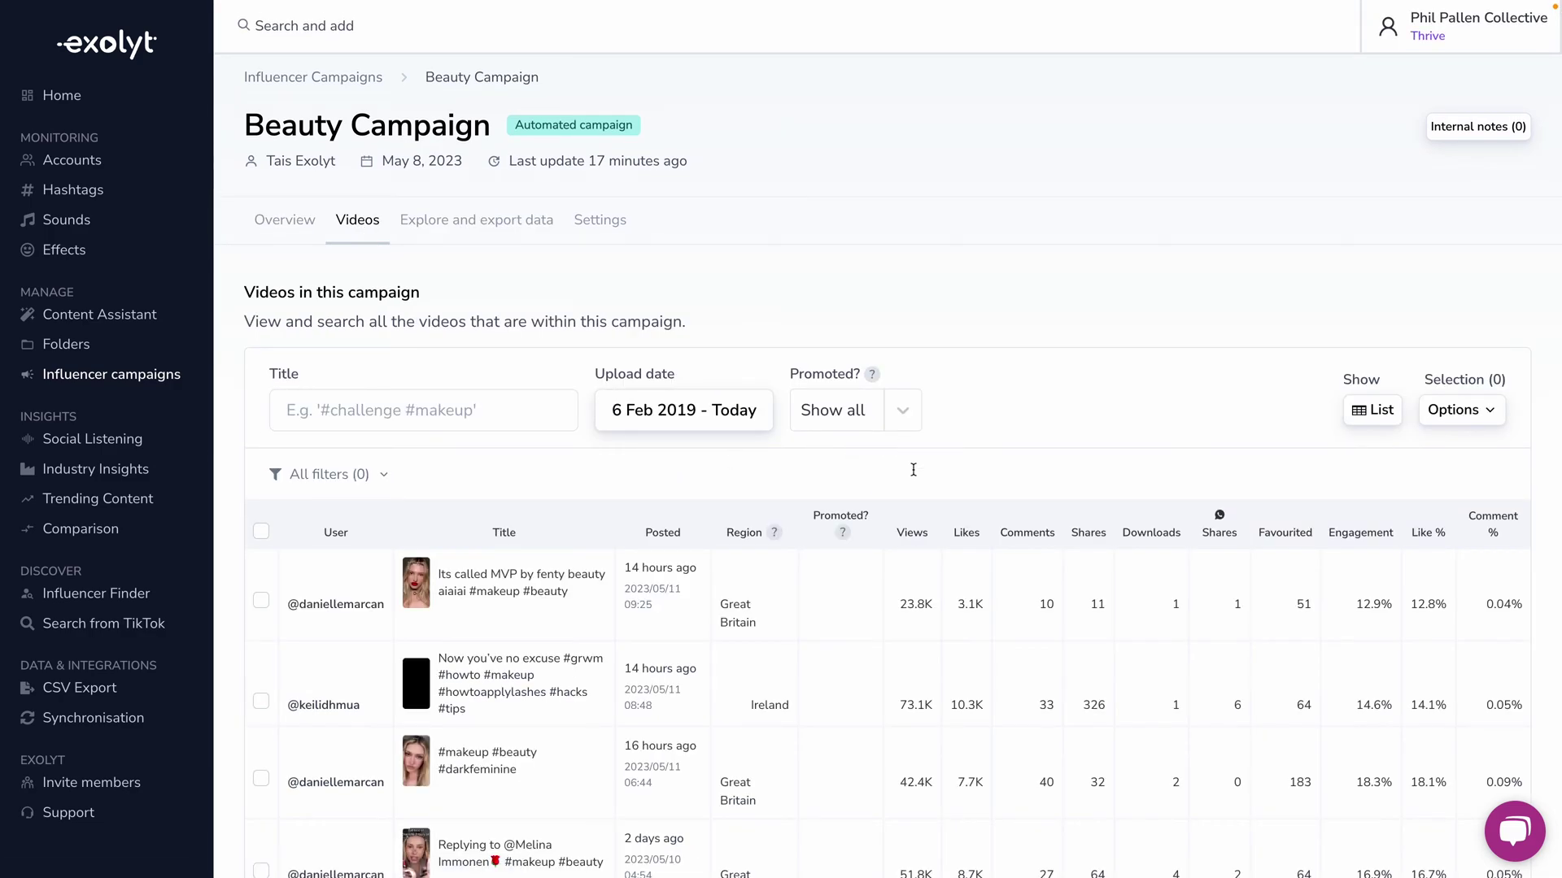
{"action": "scroll", "coordinate": [911, 488], "scroll_direction": "down", "scroll_amount": 7}
{"action": "scroll", "coordinate": [914, 513], "scroll_direction": "up", "scroll_amount": 7}
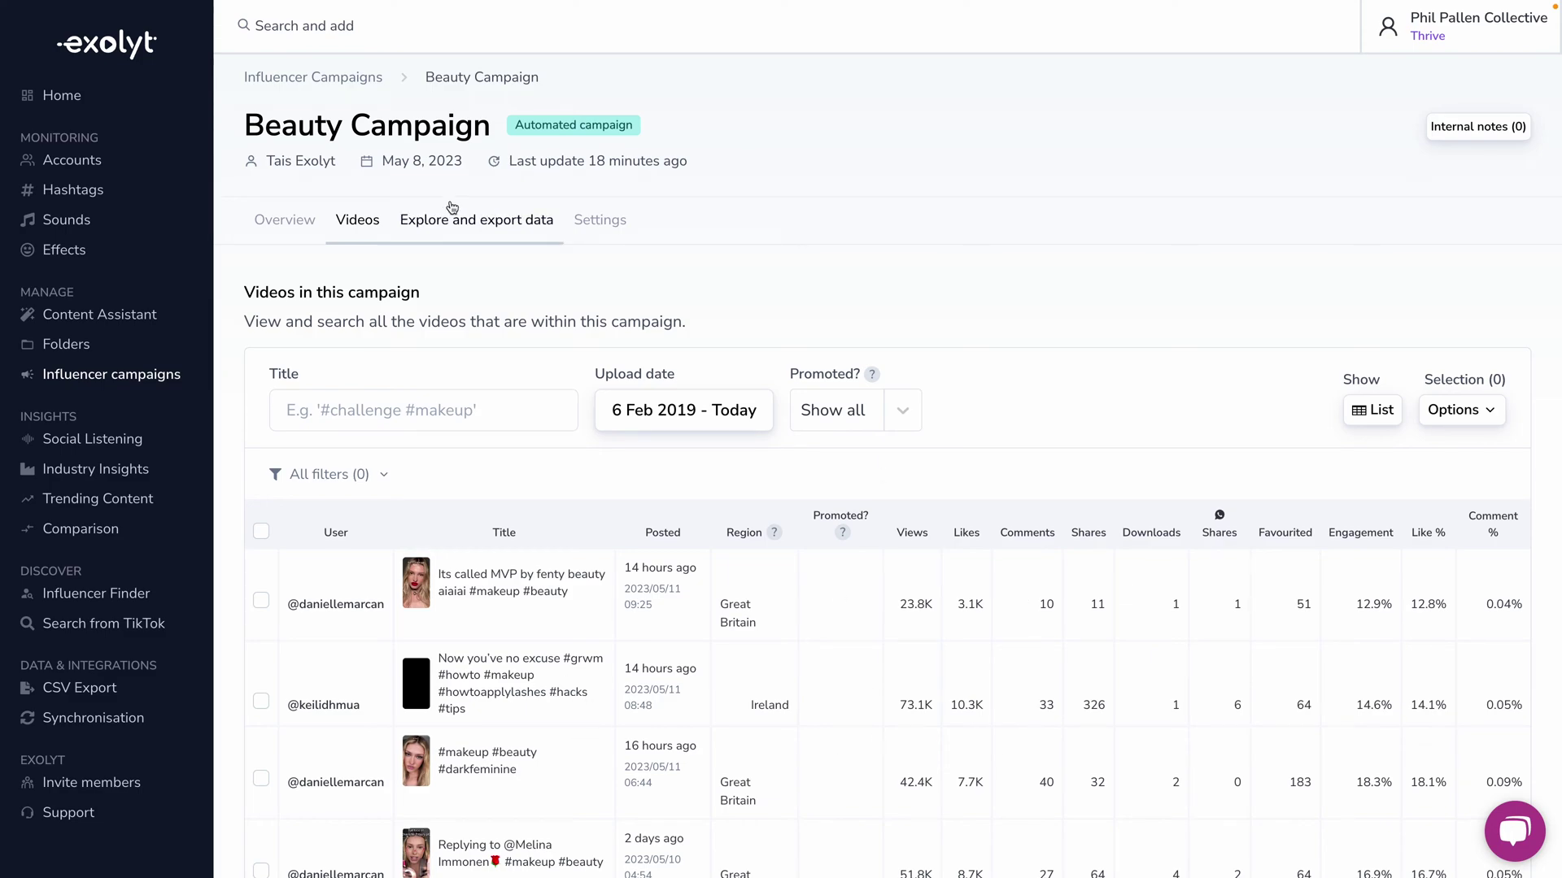
{"action": "left_click", "coordinate": [713, 411]}
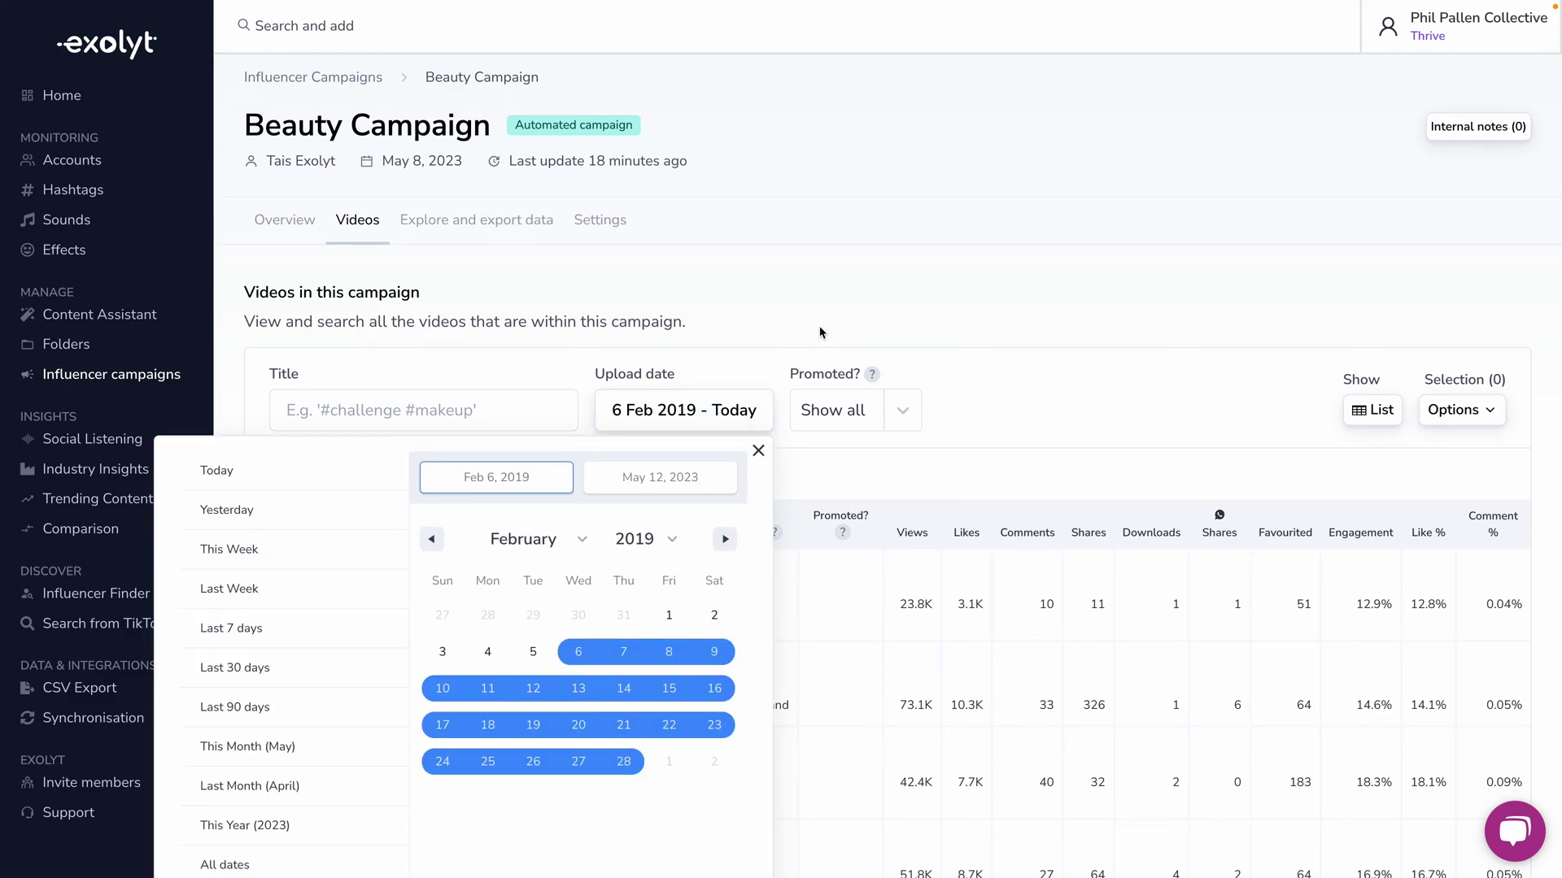
{"action": "left_click", "coordinate": [901, 410]}
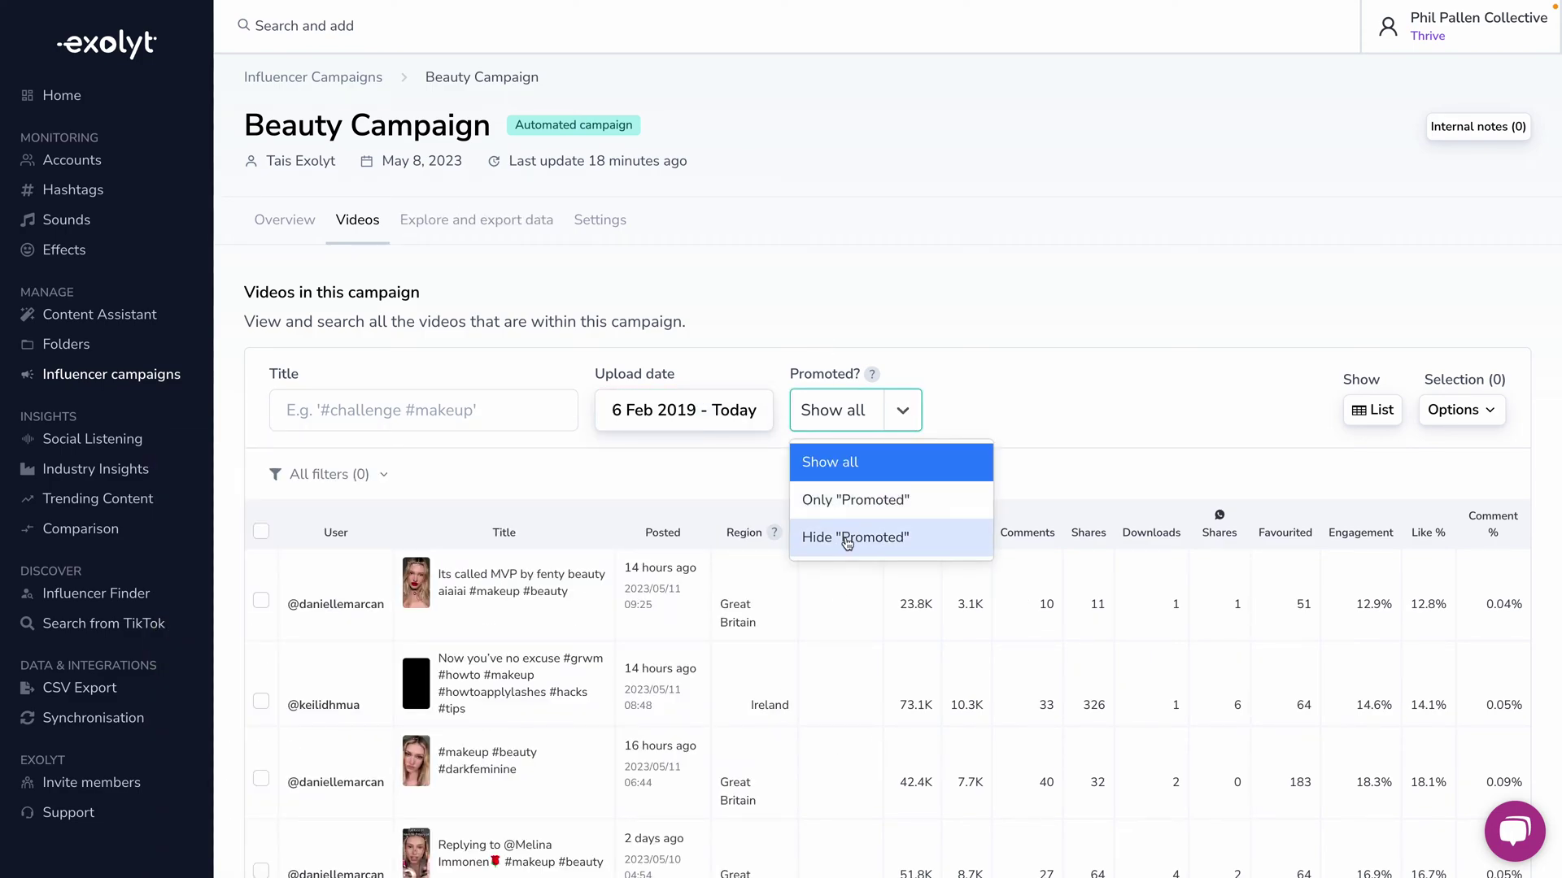
{"action": "left_click", "coordinate": [1005, 374]}
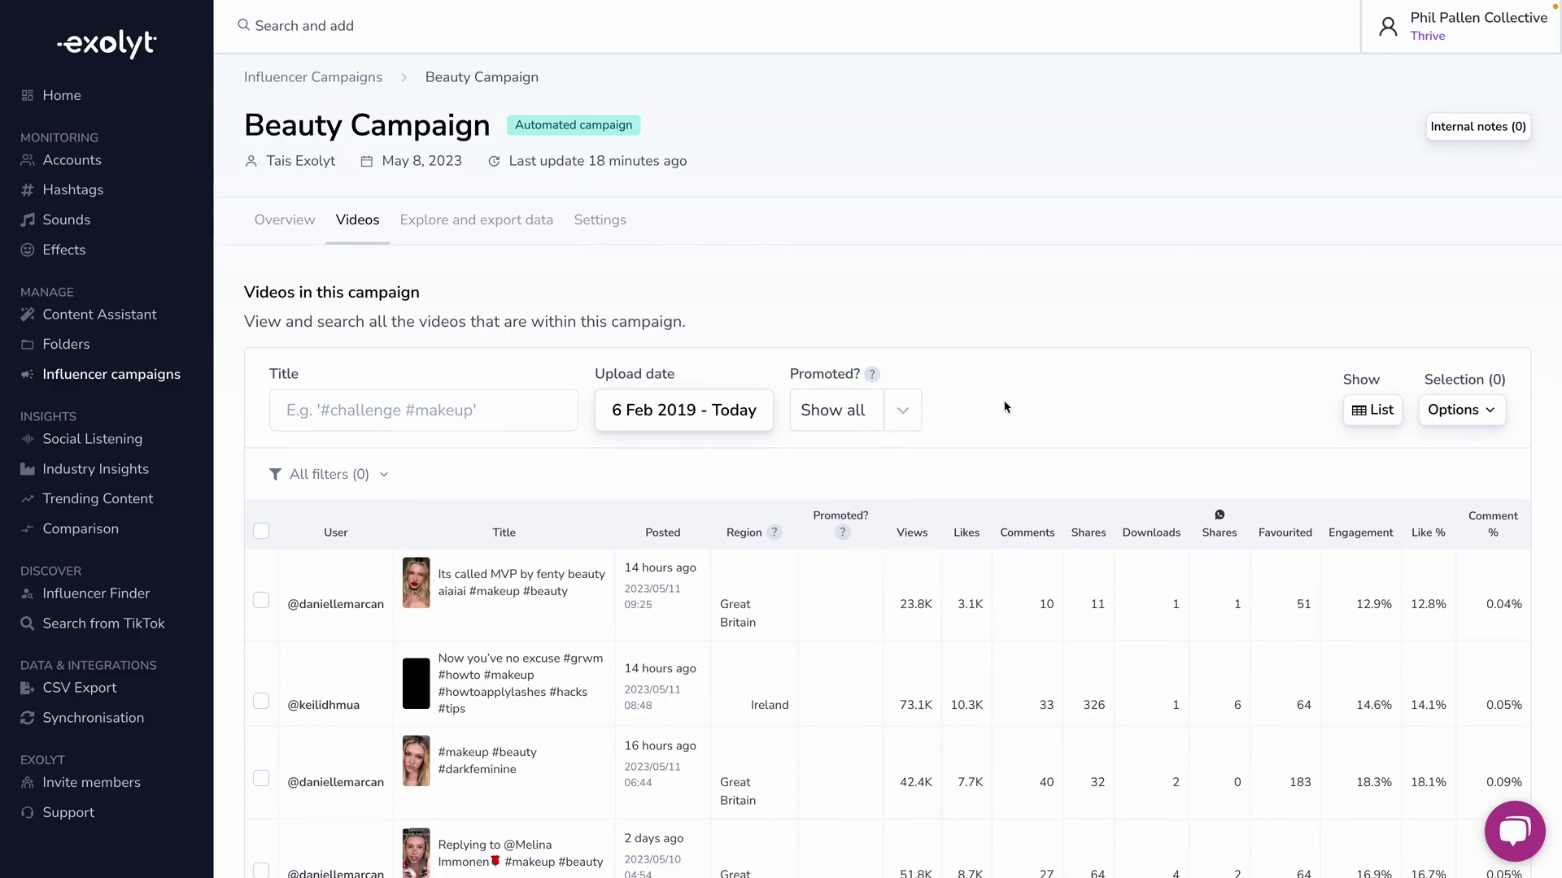
{"action": "scroll", "coordinate": [524, 407], "scroll_direction": "down", "scroll_amount": 4}
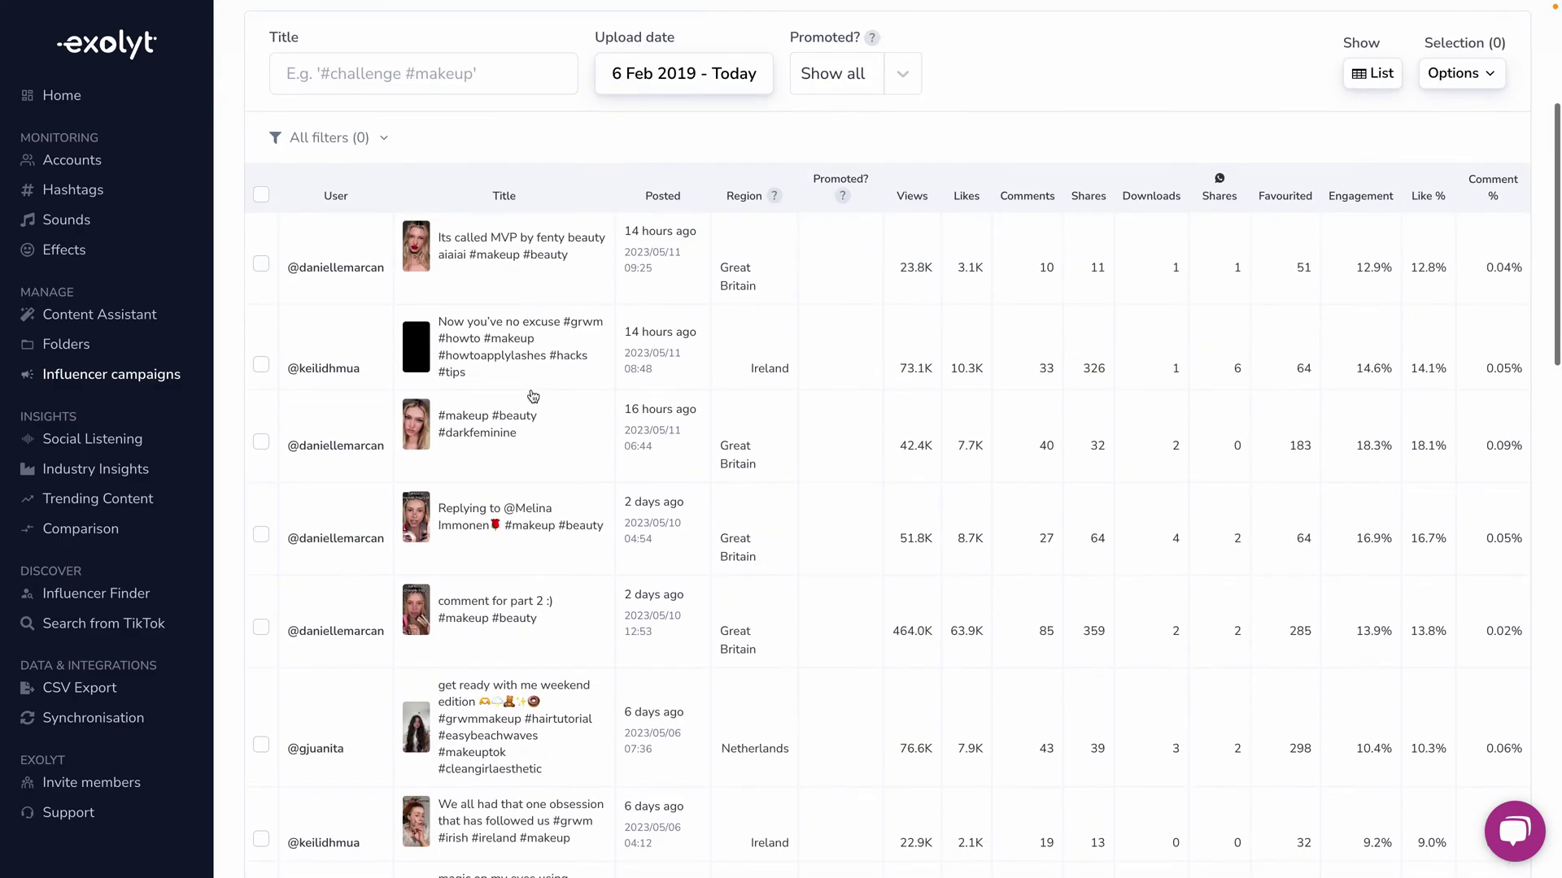
{"action": "scroll", "coordinate": [525, 398], "scroll_direction": "up", "scroll_amount": 4}
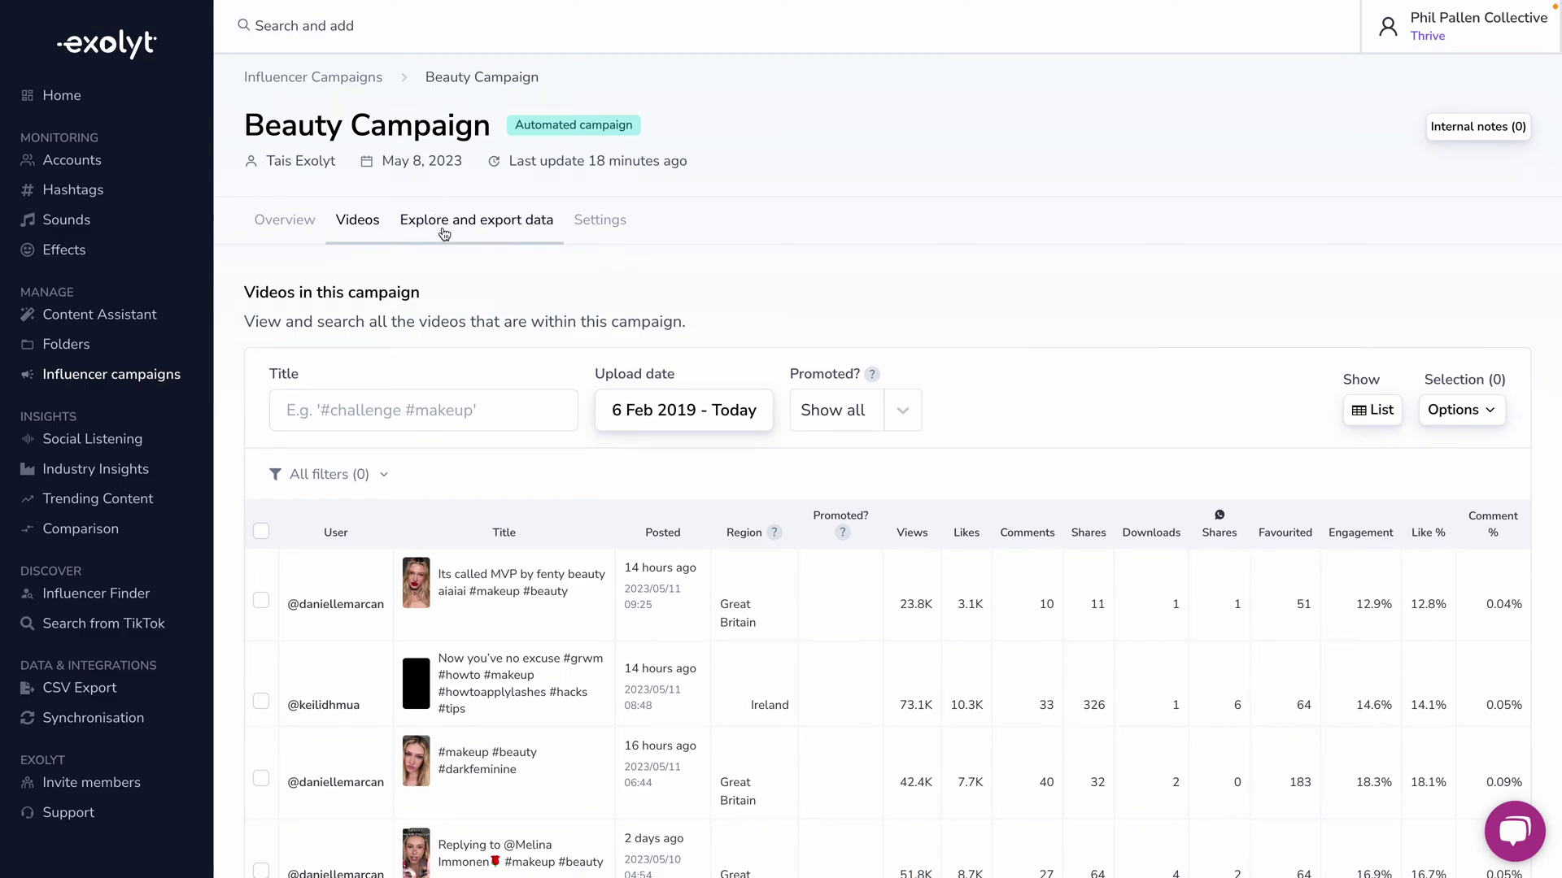
Open the campaign's data exploration and export view and examine the data per single video
{"action": "left_click", "coordinate": [488, 225]}
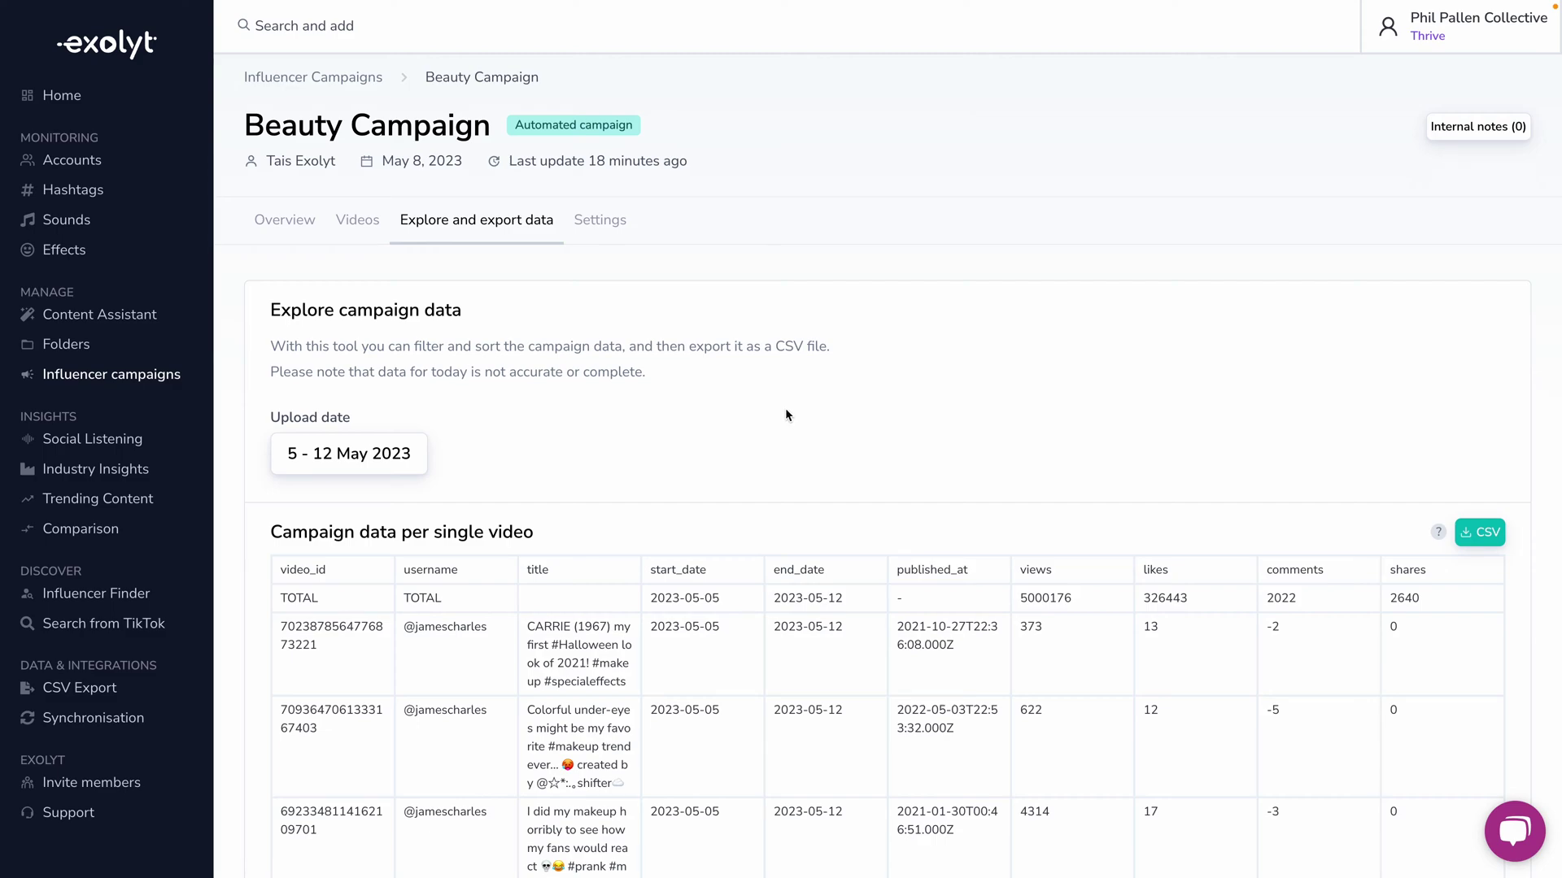
{"action": "scroll", "coordinate": [758, 453], "scroll_direction": "down", "scroll_amount": 1}
{"action": "scroll", "coordinate": [758, 453], "scroll_direction": "down", "scroll_amount": 1}
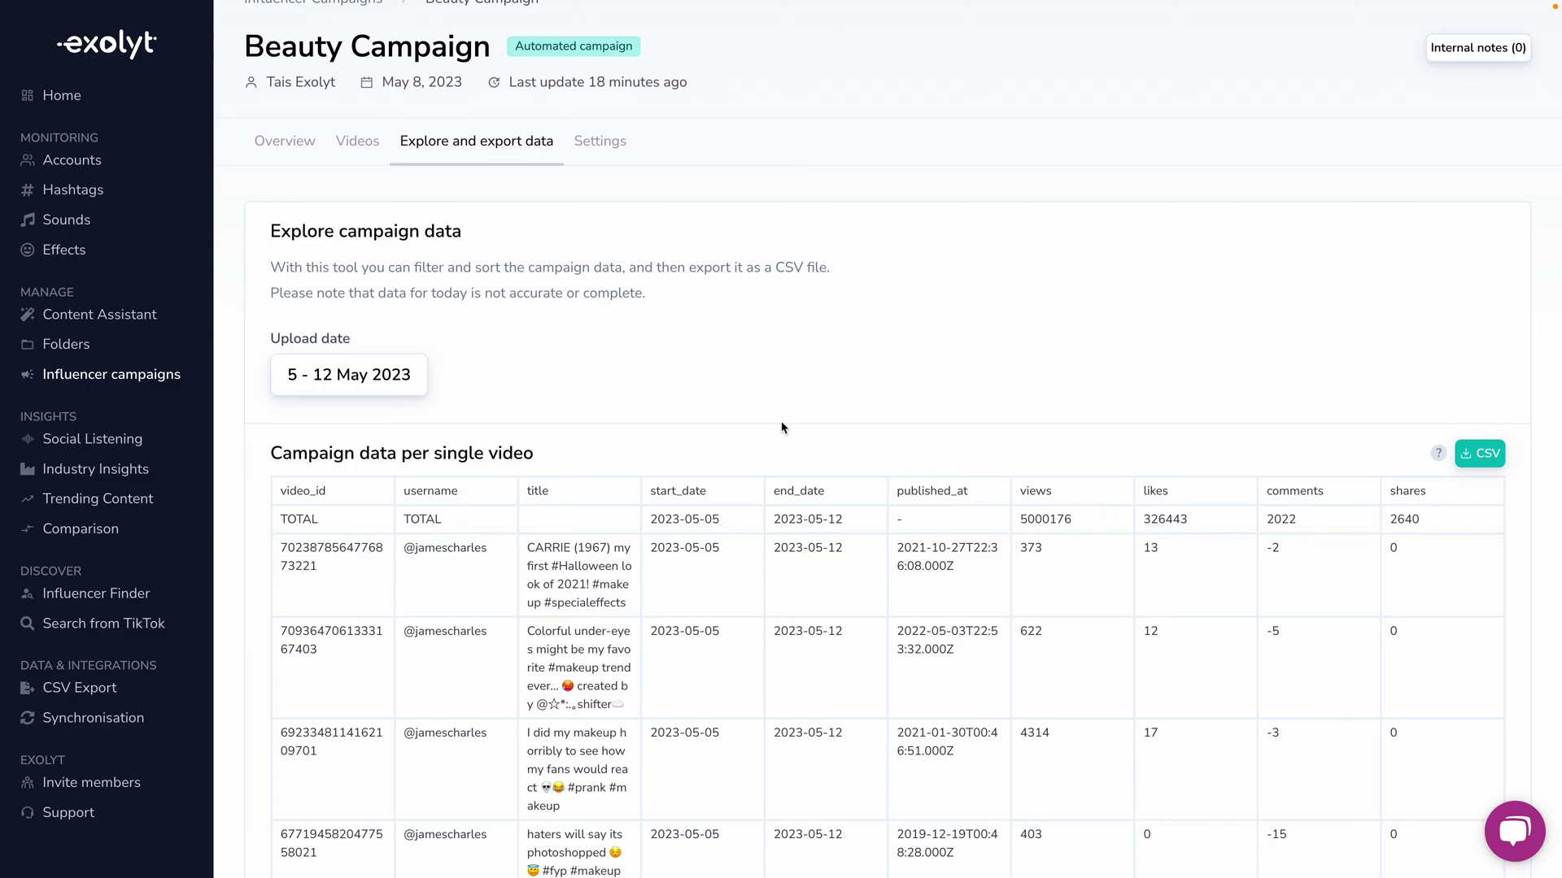
{"action": "scroll", "coordinate": [935, 391], "scroll_direction": "down", "scroll_amount": 2}
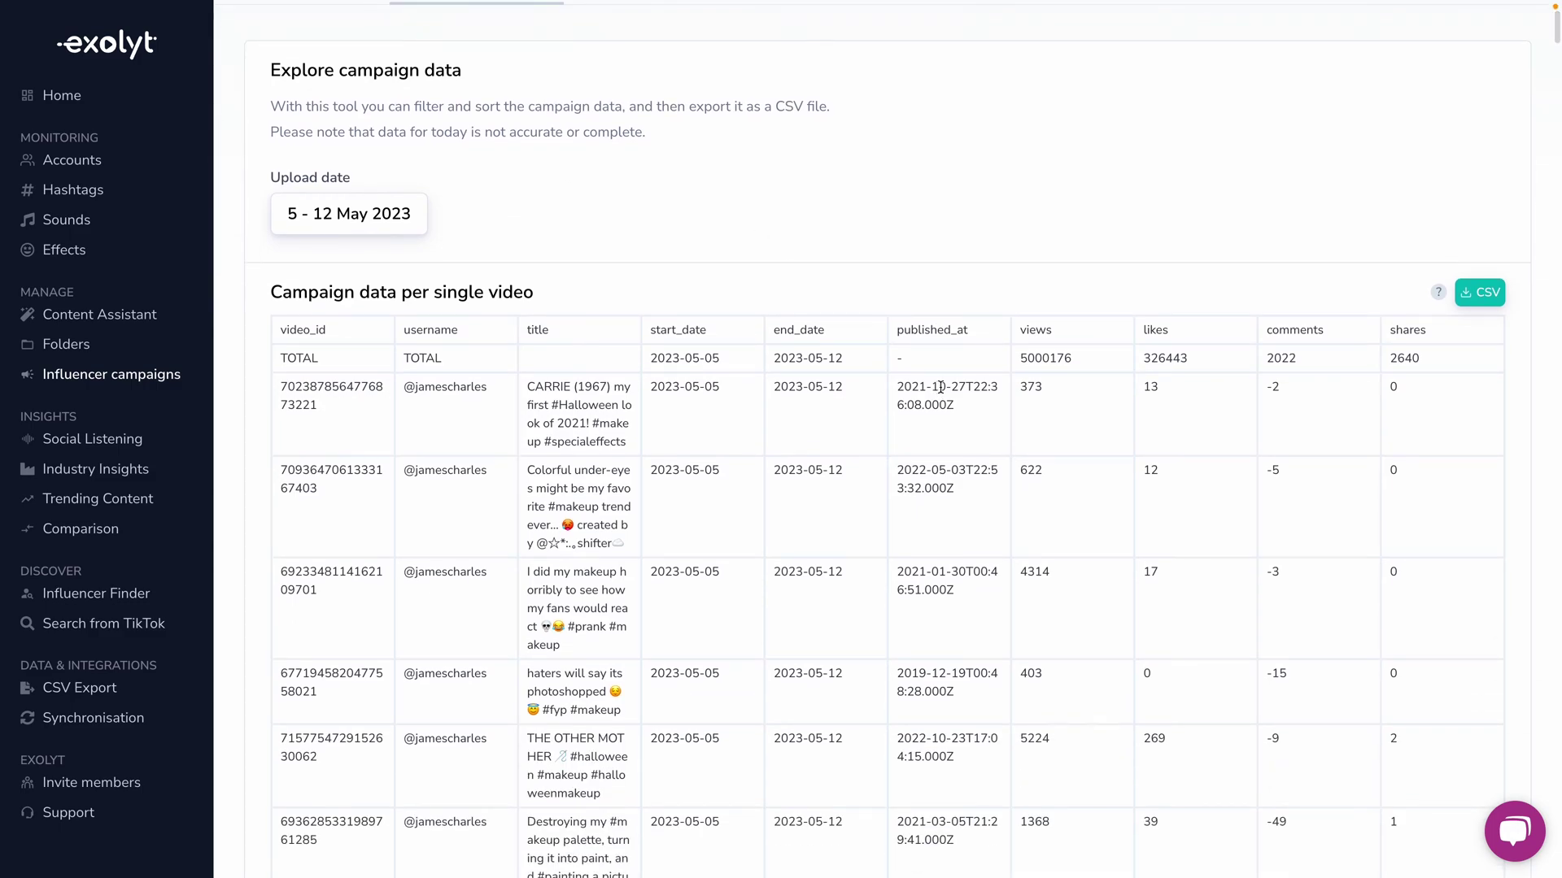
{"action": "scroll", "coordinate": [935, 387], "scroll_direction": "up", "scroll_amount": 2}
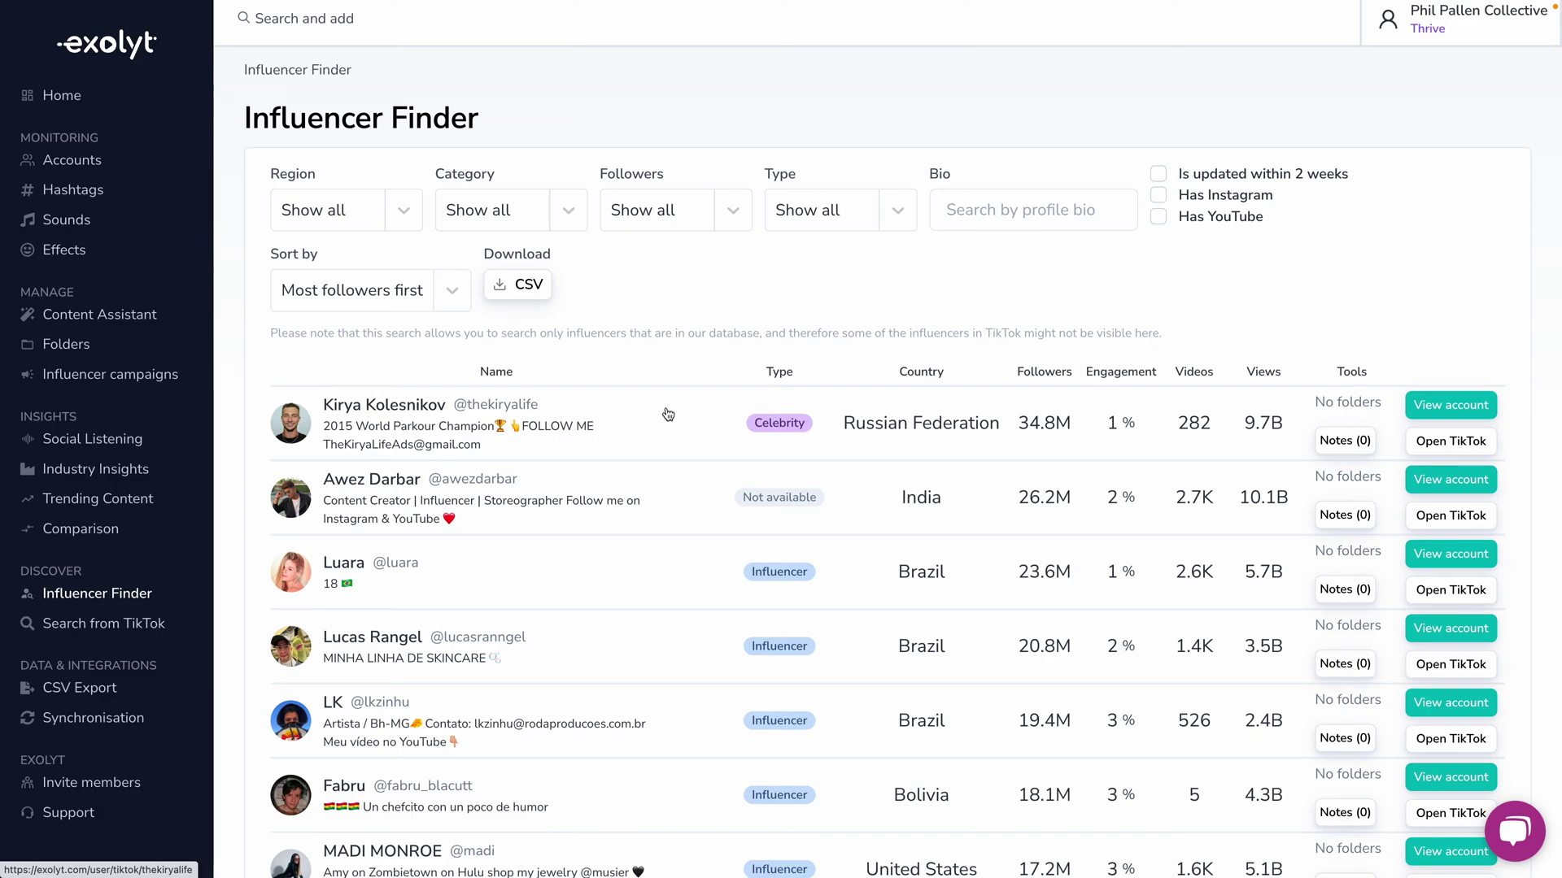
Look over the Influencer Finder list and filter it to influencers from the United States region
{"action": "scroll", "coordinate": [667, 411], "scroll_direction": "down", "scroll_amount": 4}
{"action": "scroll", "coordinate": [448, 258], "scroll_direction": "up", "scroll_amount": 4}
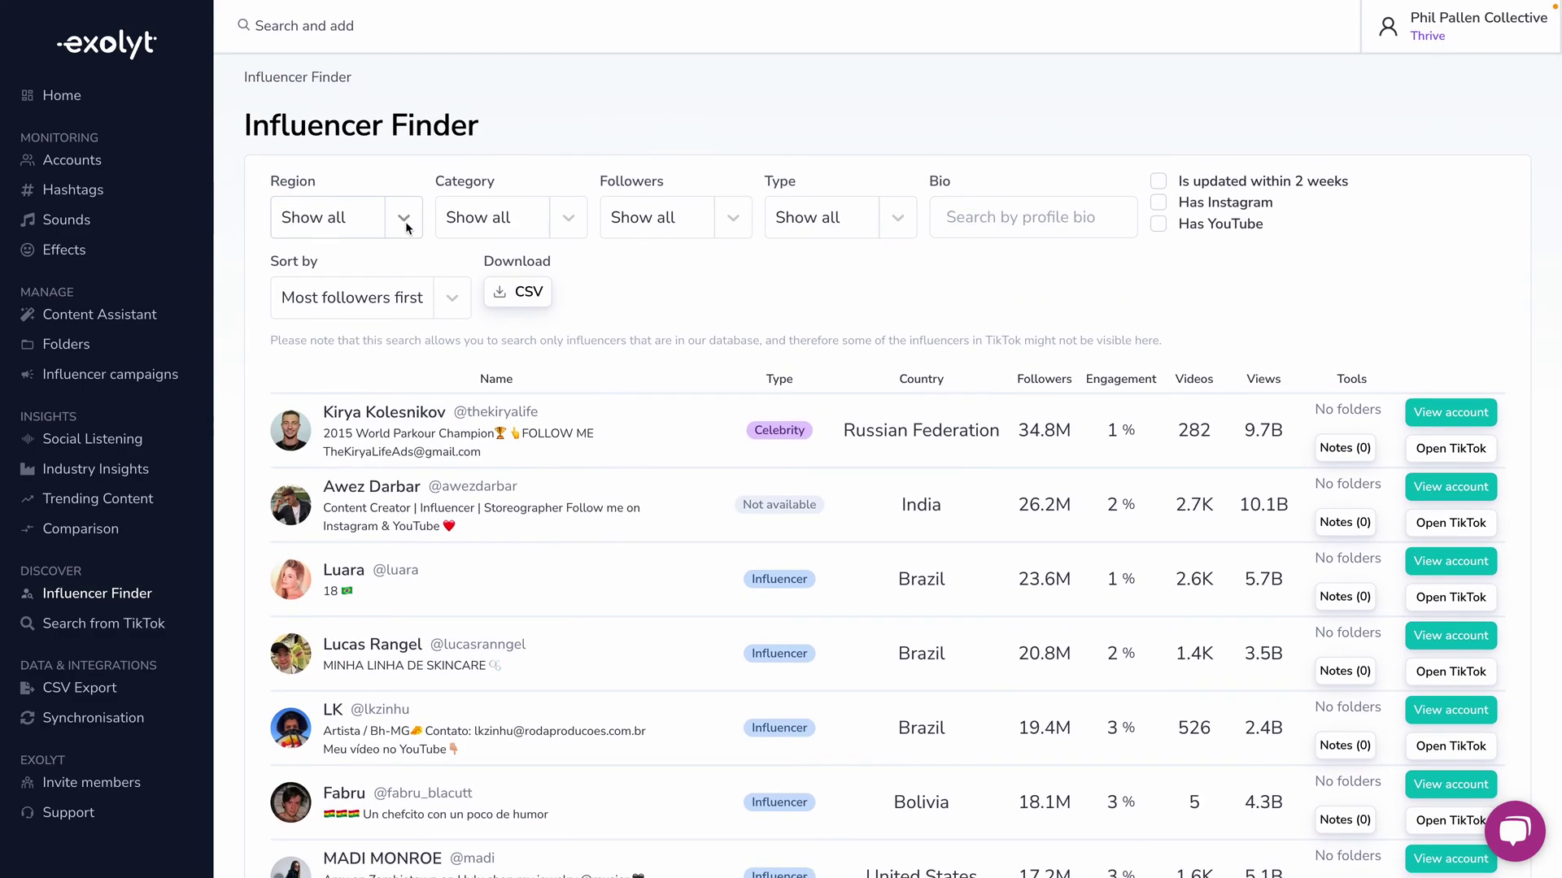
{"action": "left_click", "coordinate": [404, 218]}
{"action": "scroll", "coordinate": [358, 492], "scroll_direction": "down", "scroll_amount": 3}
{"action": "scroll", "coordinate": [370, 488], "scroll_direction": "down", "scroll_amount": 20}
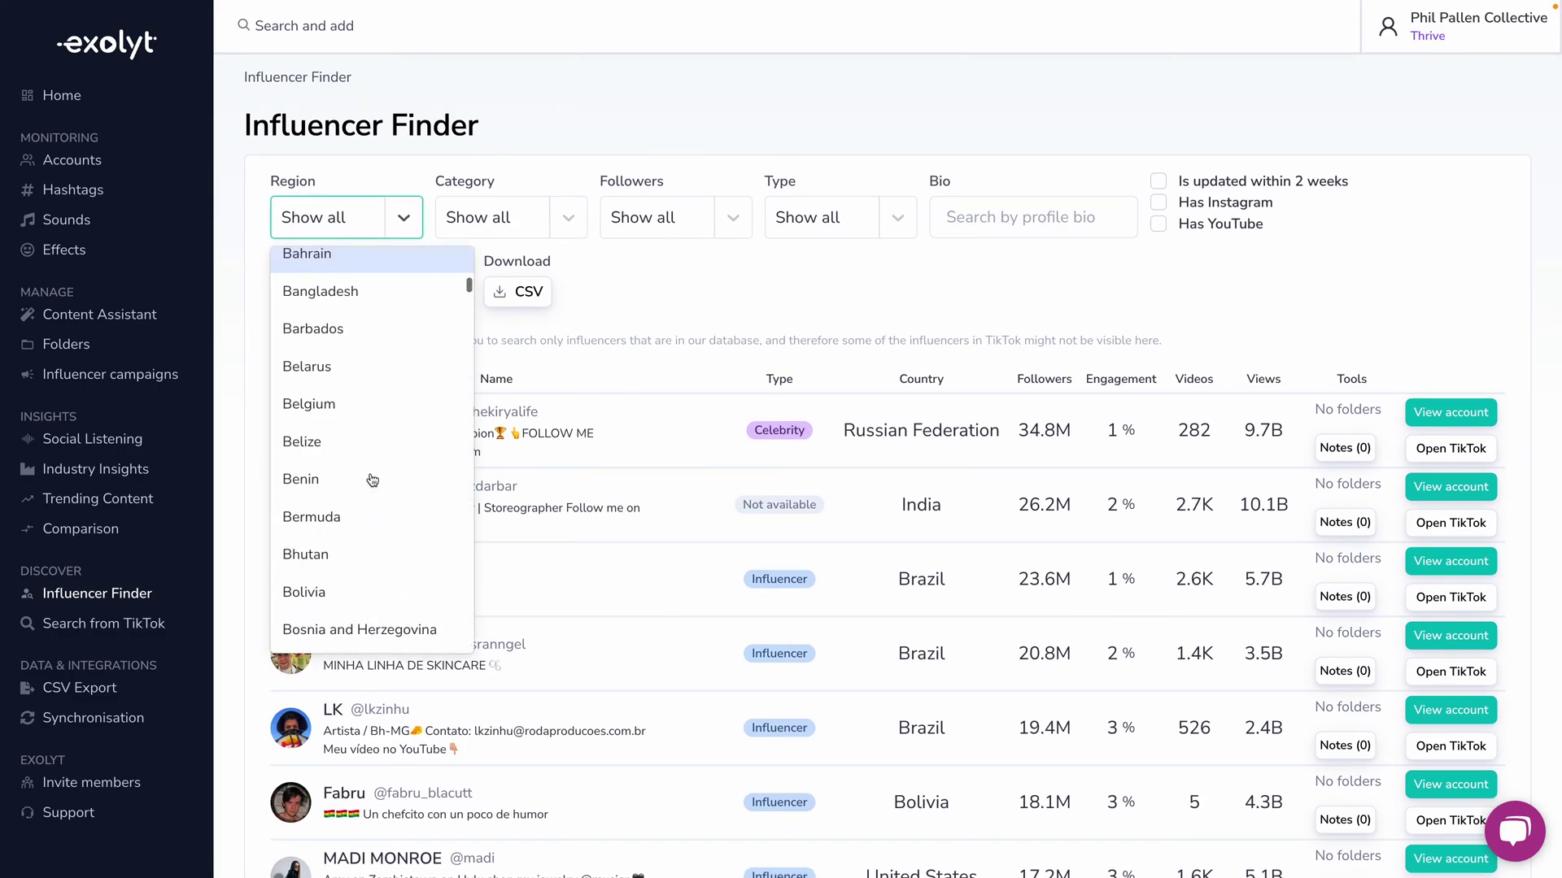
{"action": "scroll", "coordinate": [382, 467], "scroll_direction": "down", "scroll_amount": 20}
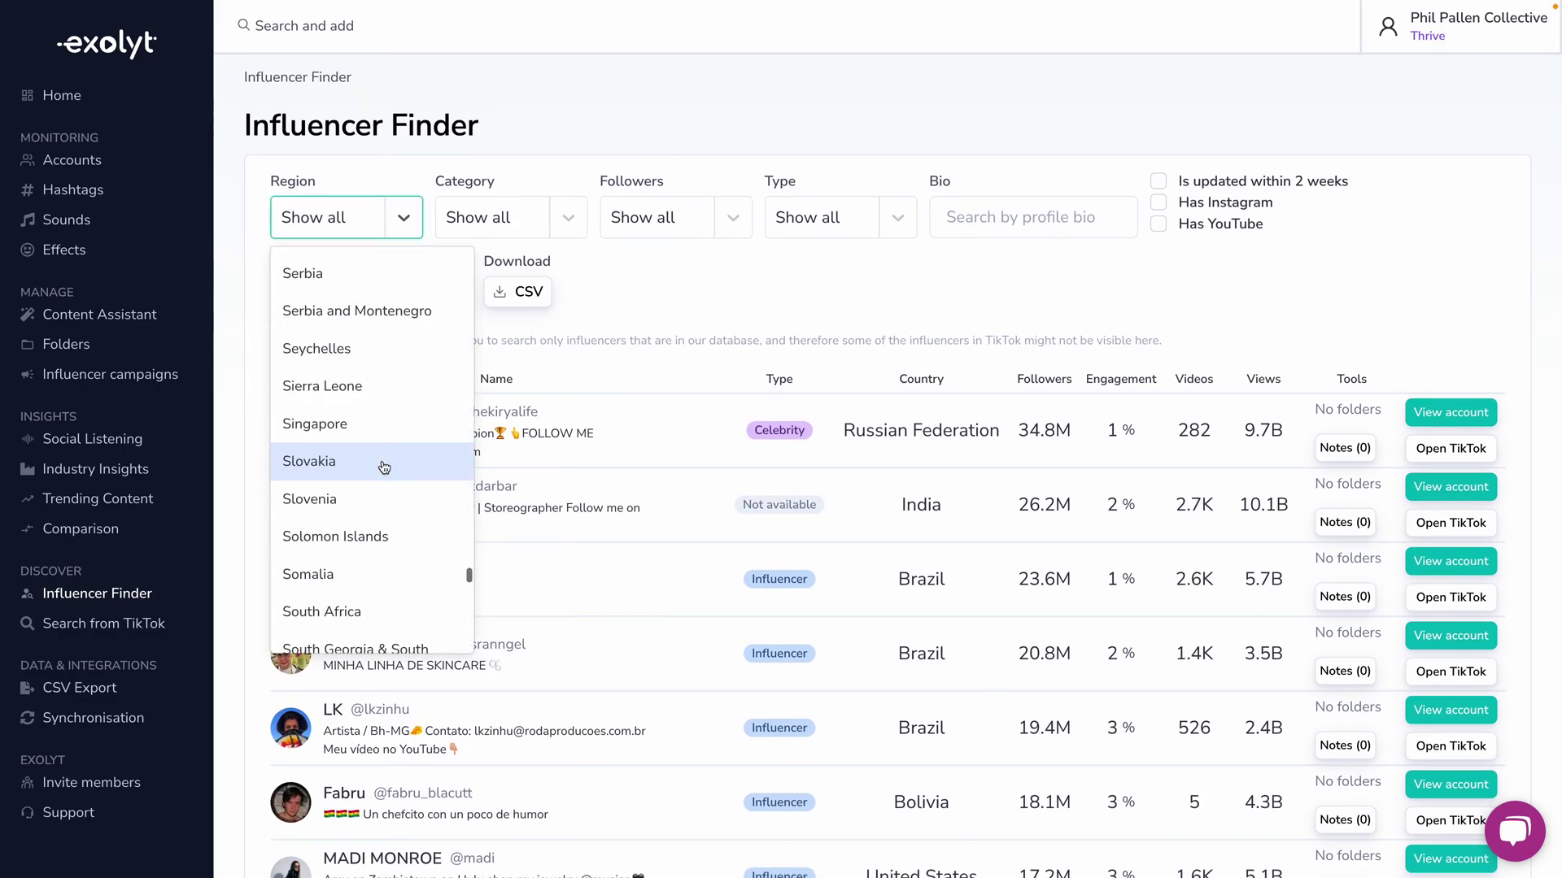
{"action": "scroll", "coordinate": [383, 467], "scroll_direction": "down", "scroll_amount": 5}
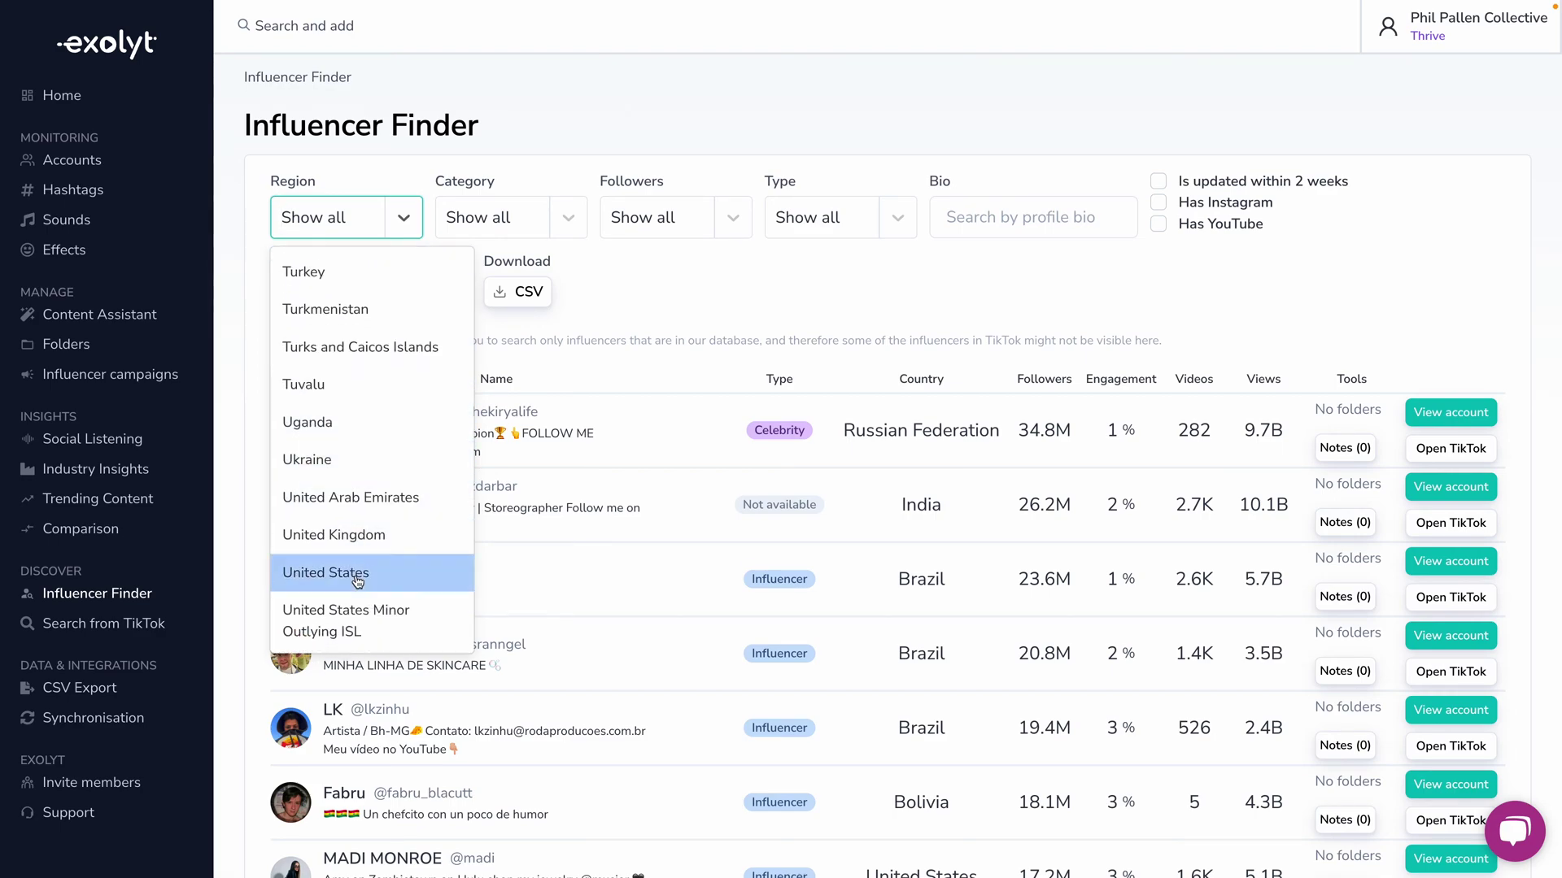
{"action": "left_click", "coordinate": [357, 573]}
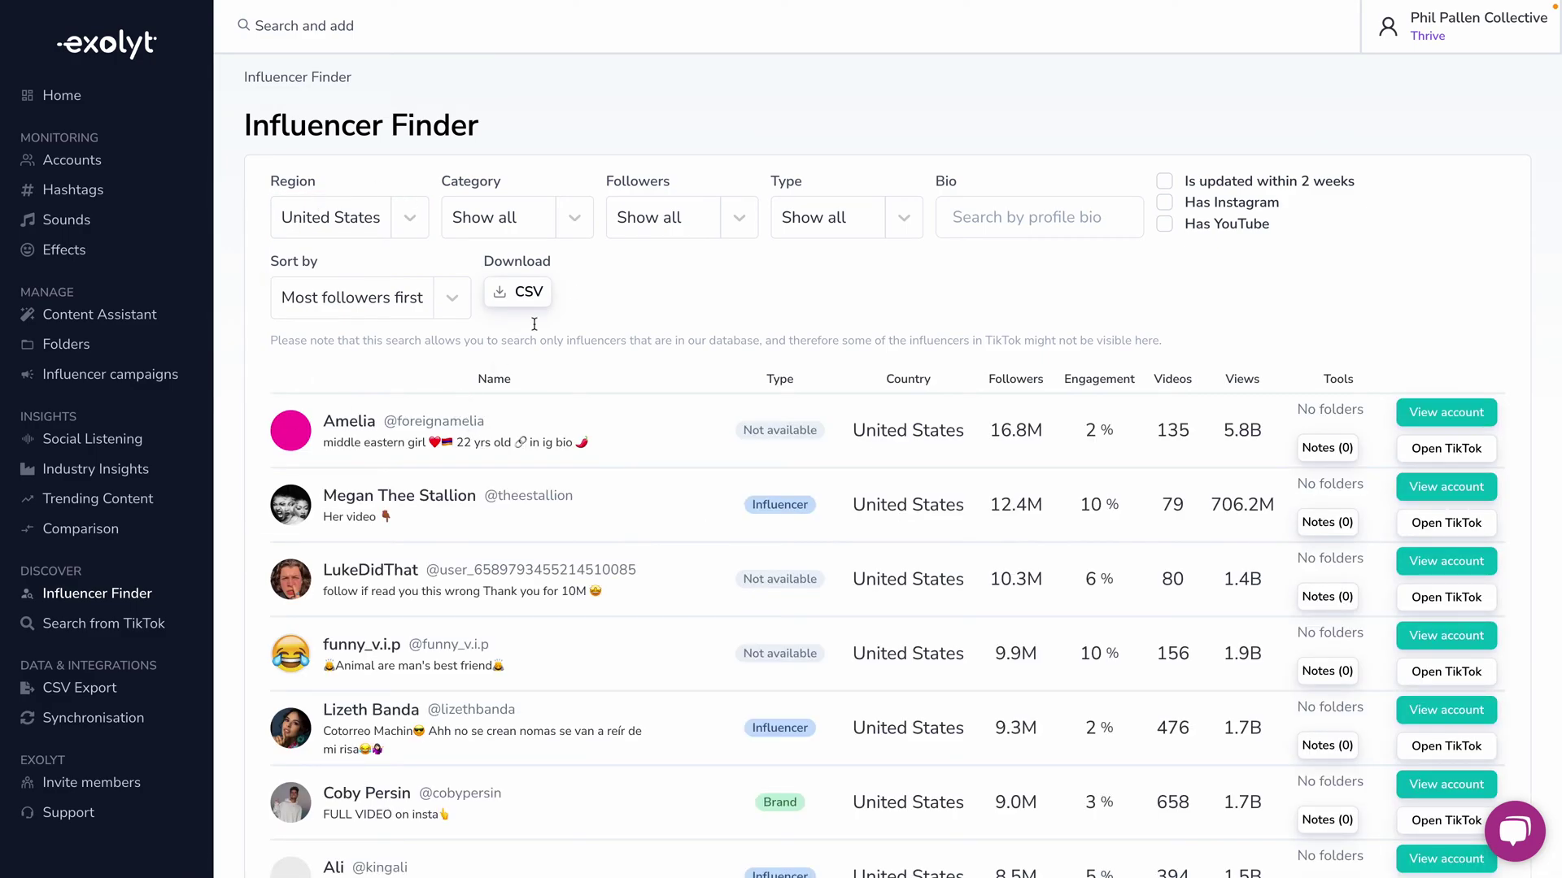
Narrow the influencer list to the Beauty category
{"action": "left_click", "coordinate": [583, 226]}
{"action": "scroll", "coordinate": [612, 449], "scroll_direction": "down", "scroll_amount": 5}
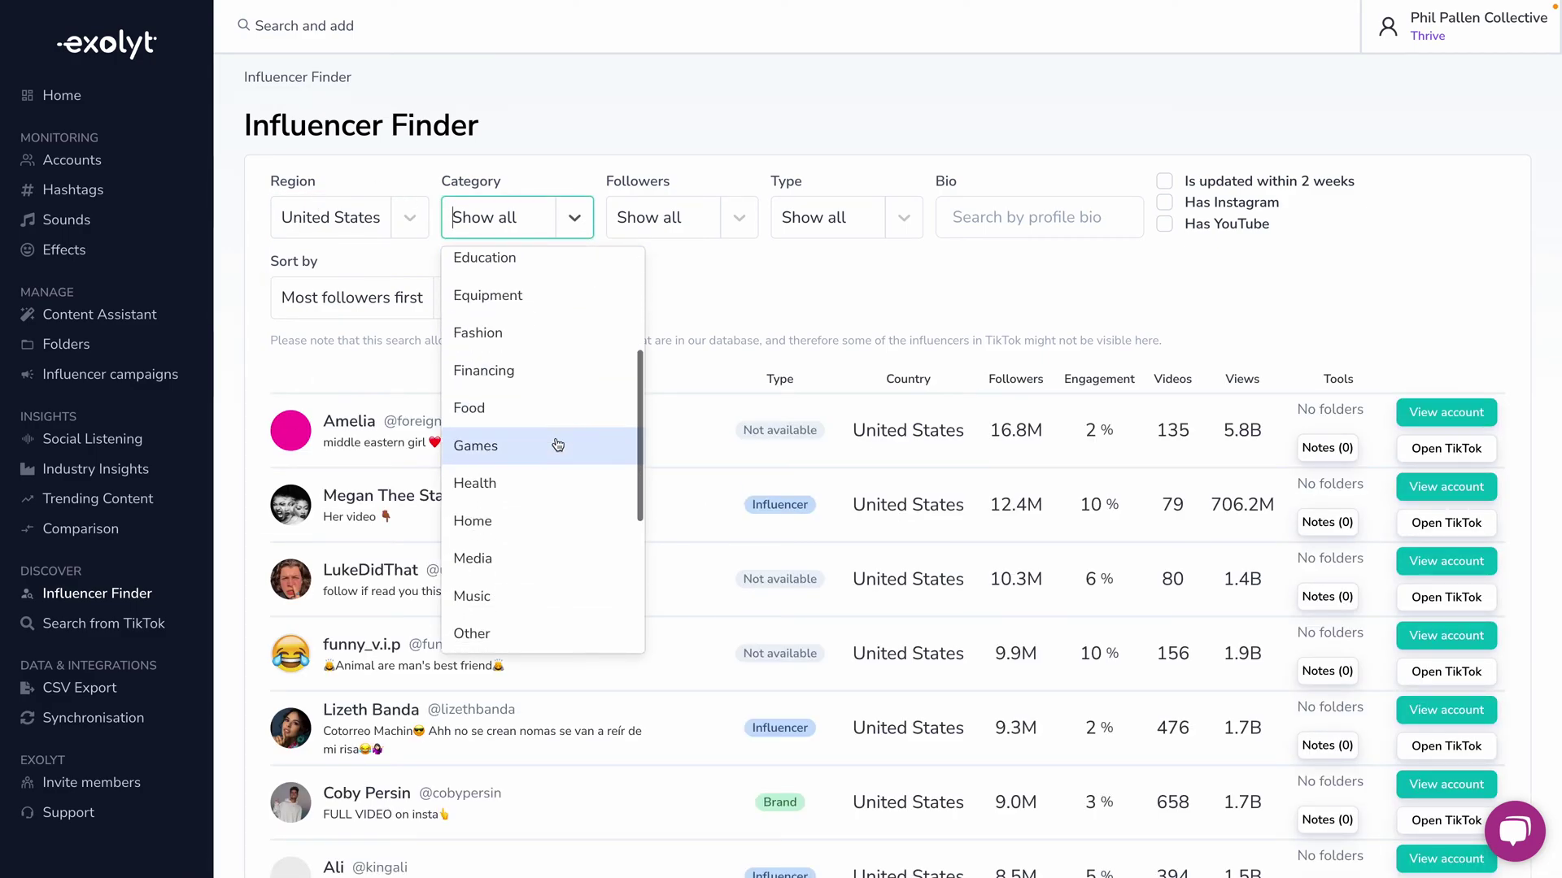
{"action": "scroll", "coordinate": [563, 443], "scroll_direction": "up", "scroll_amount": 6}
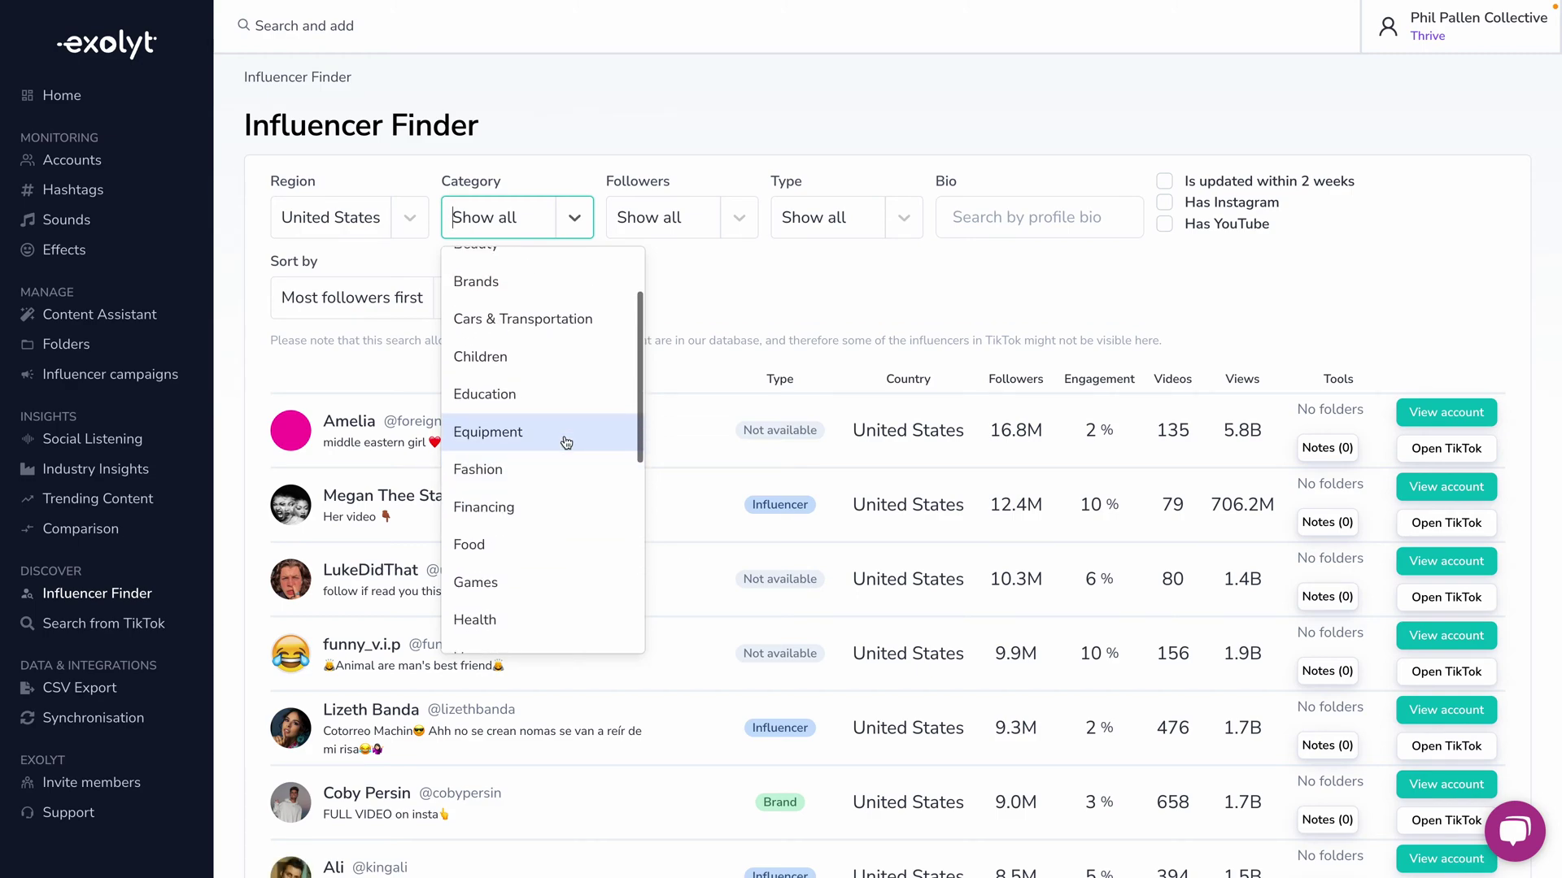
{"action": "left_click", "coordinate": [496, 344]}
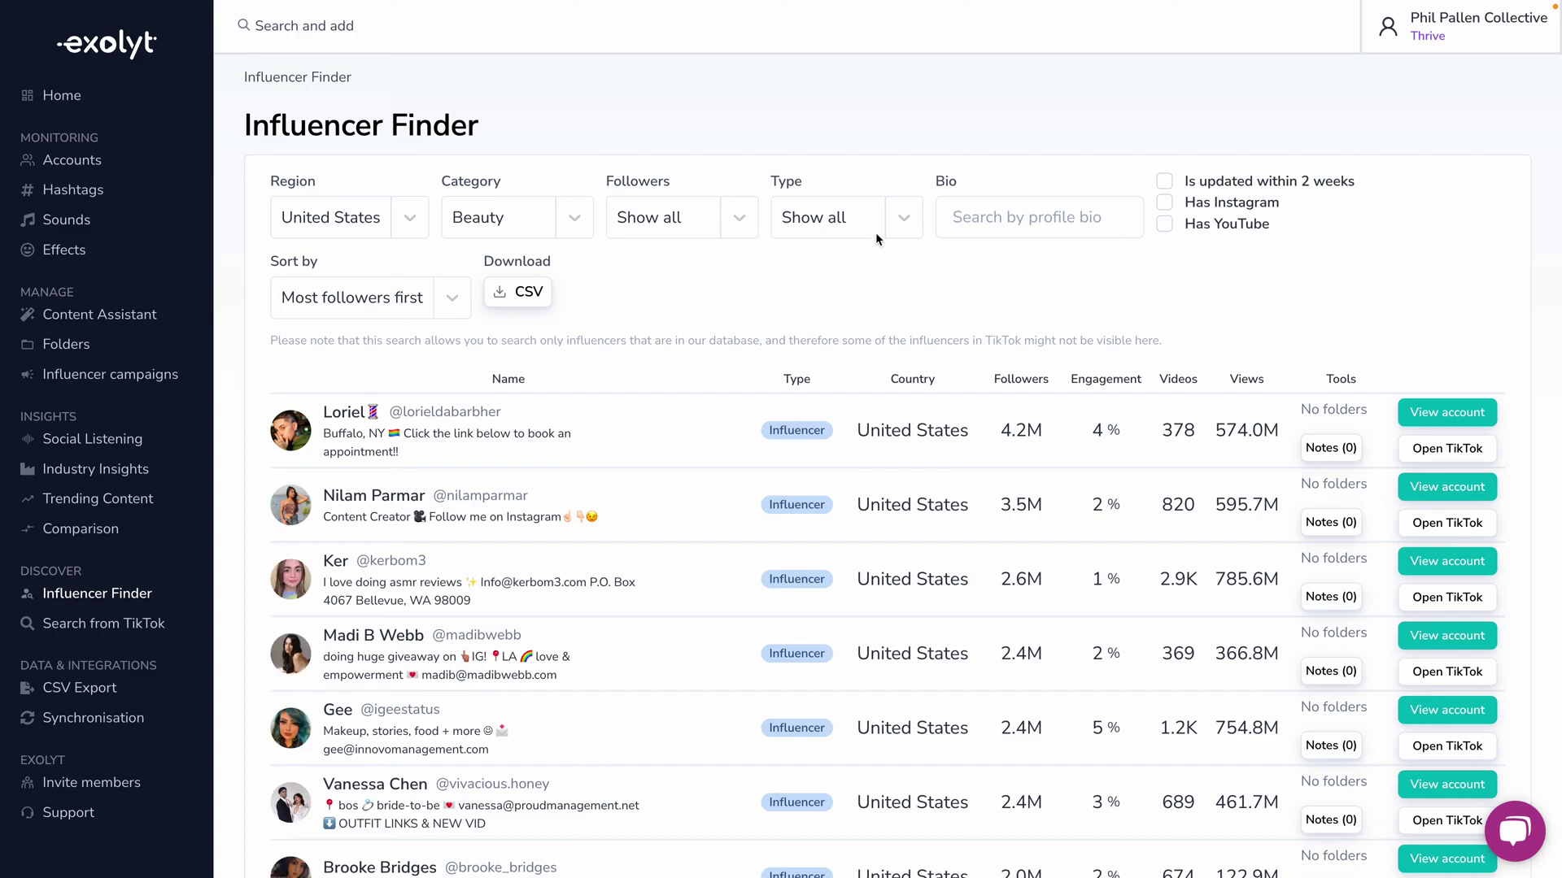
Check the available follower ranges and influencer types, and look over the filtered influencer results
{"action": "left_click", "coordinate": [742, 220]}
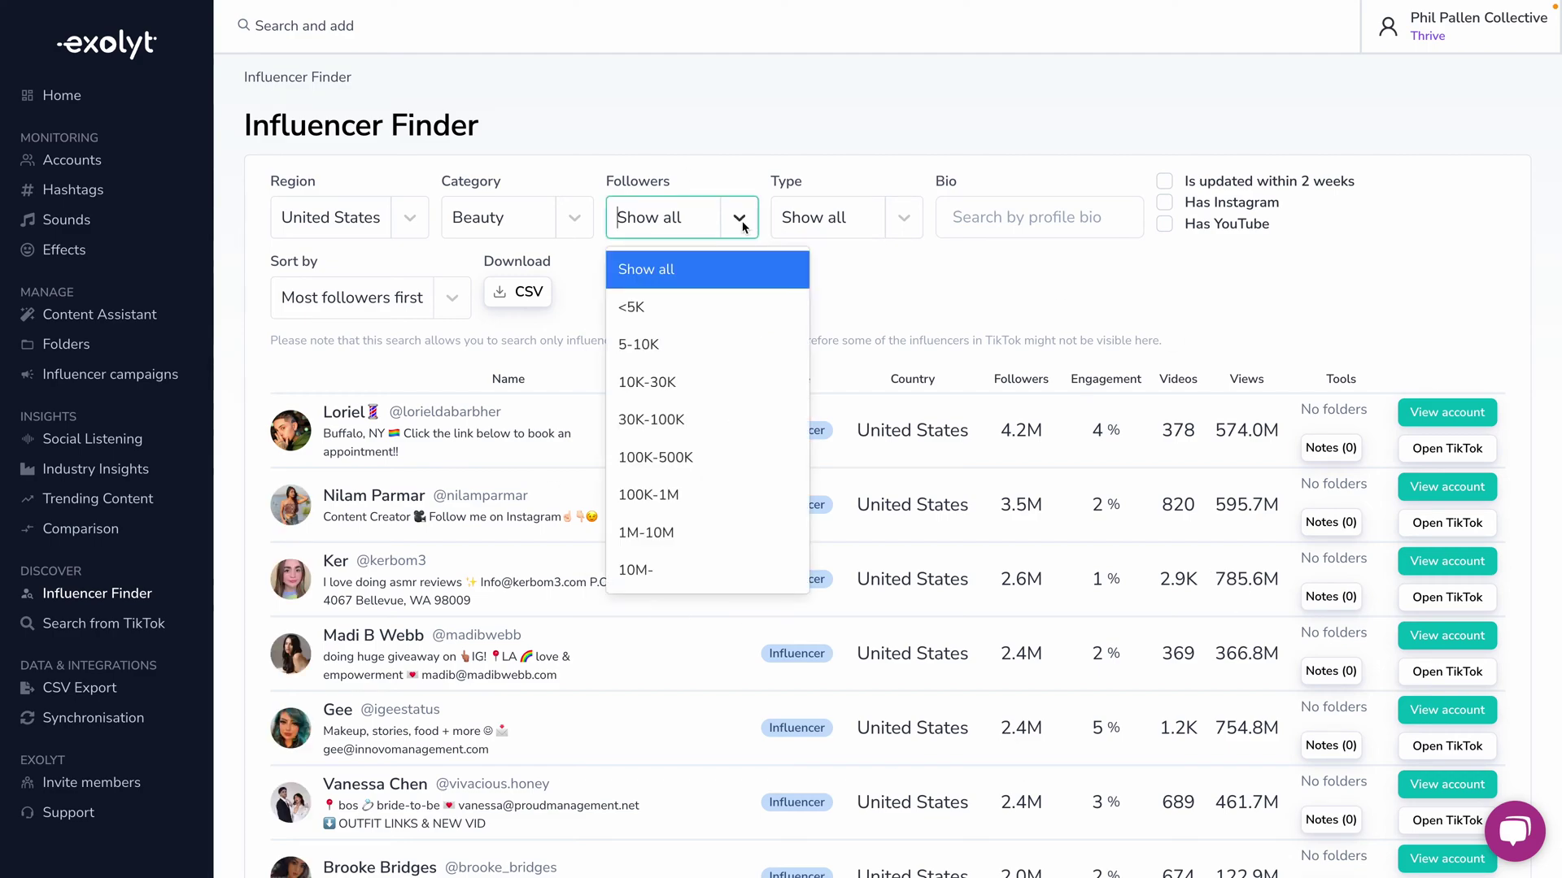
{"action": "left_click", "coordinate": [741, 220]}
{"action": "left_click", "coordinate": [903, 217]}
{"action": "left_click", "coordinate": [903, 217]}
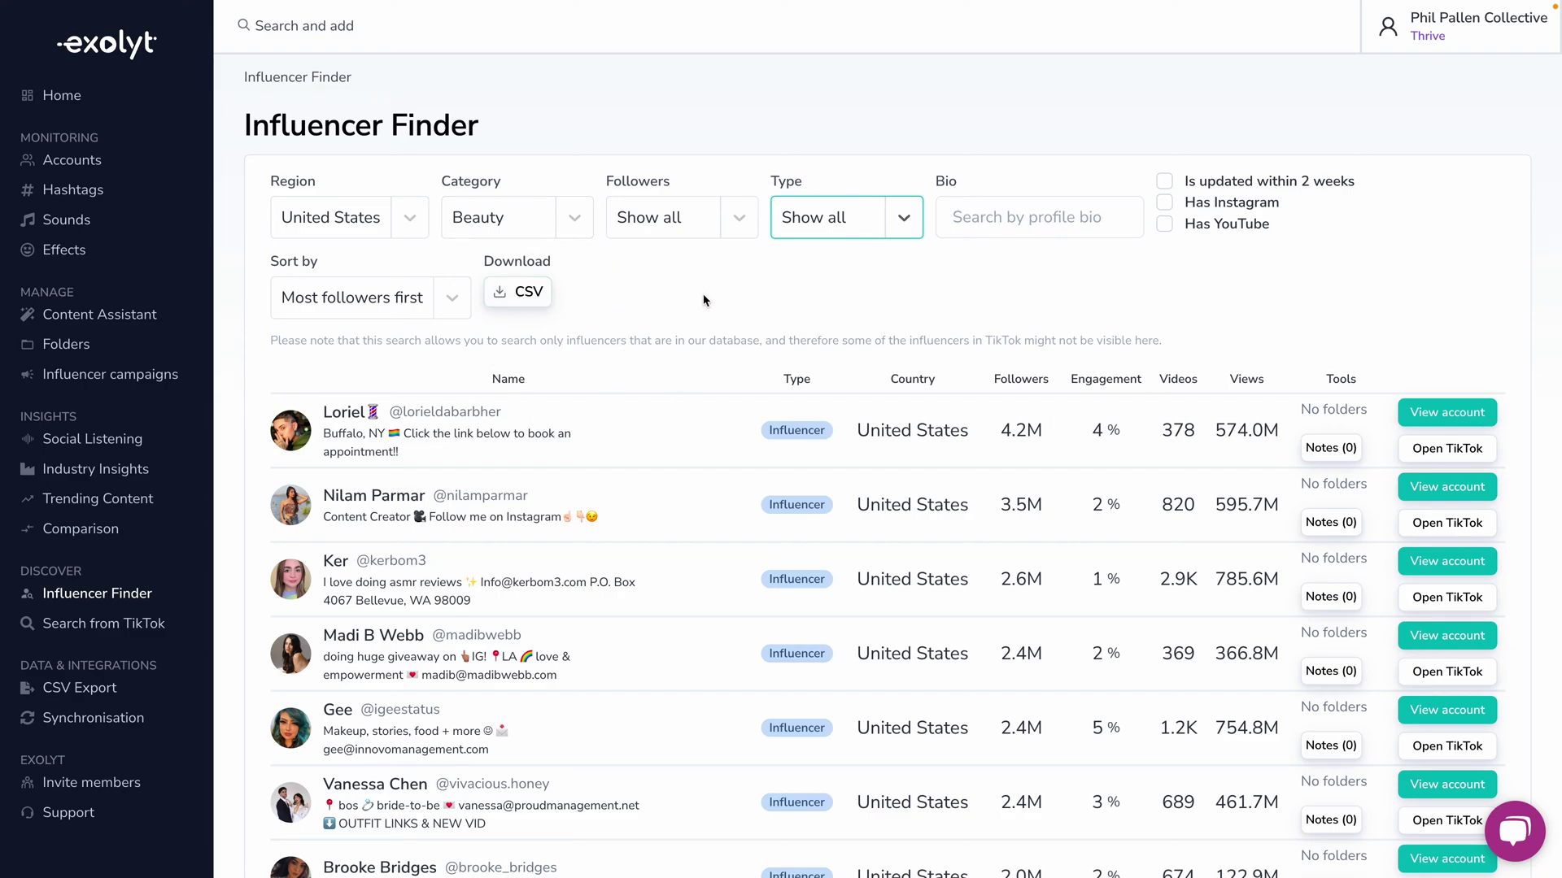
{"action": "scroll", "coordinate": [733, 312], "scroll_direction": "down", "scroll_amount": 2}
{"action": "scroll", "coordinate": [732, 311], "scroll_direction": "up", "scroll_amount": 2}
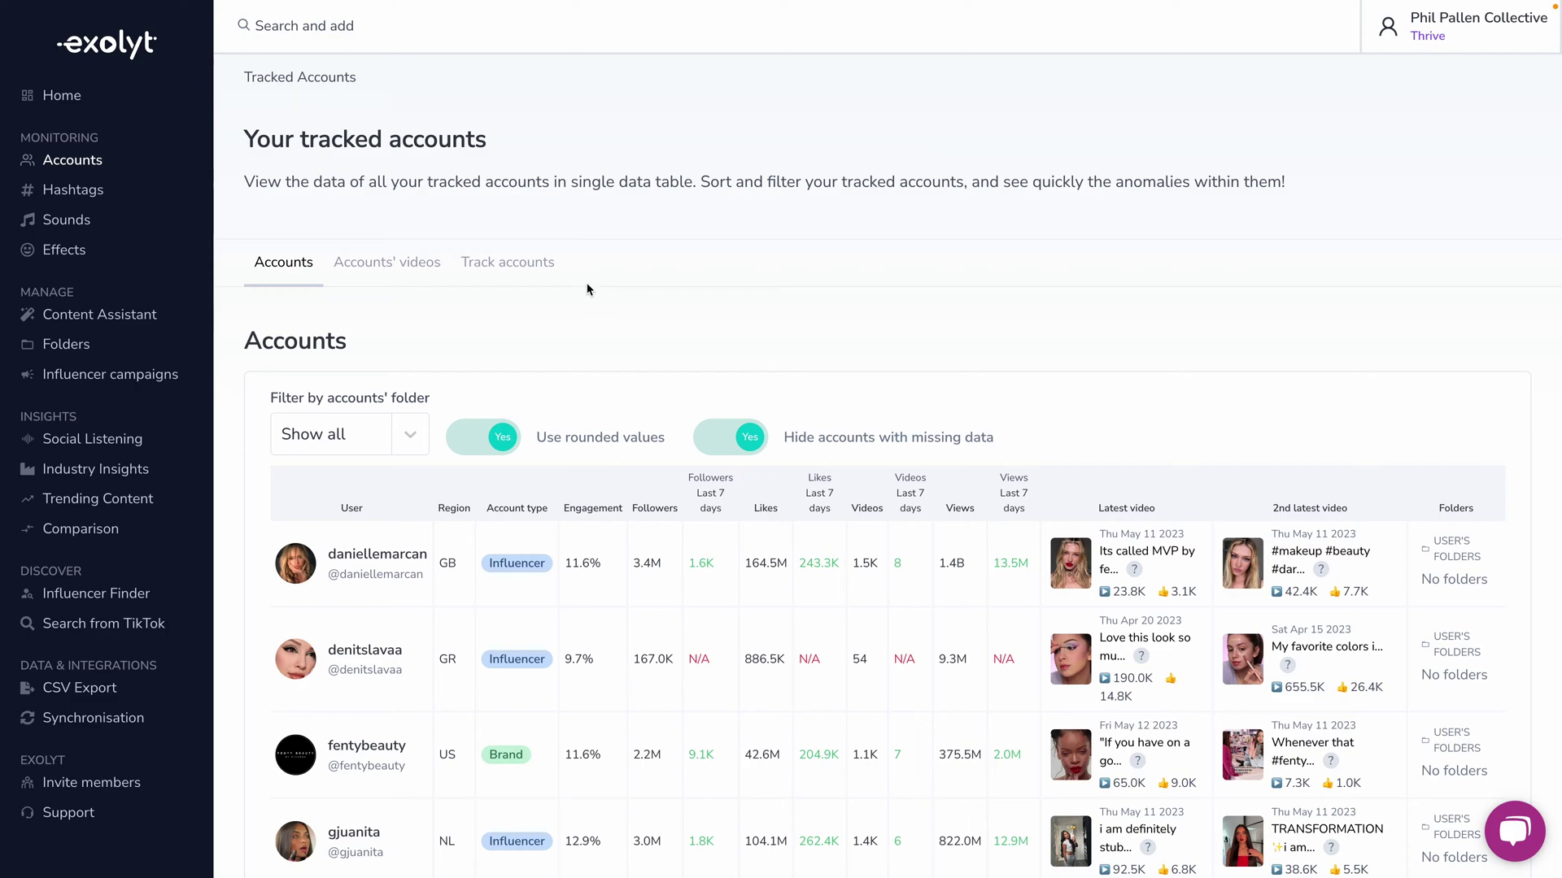
Review the tracked accounts table with its engagement, seven-day growth figures and latest videos
{"action": "scroll", "coordinate": [565, 239], "scroll_direction": "down", "scroll_amount": 4}
{"action": "scroll", "coordinate": [597, 243], "scroll_direction": "up", "scroll_amount": 4}
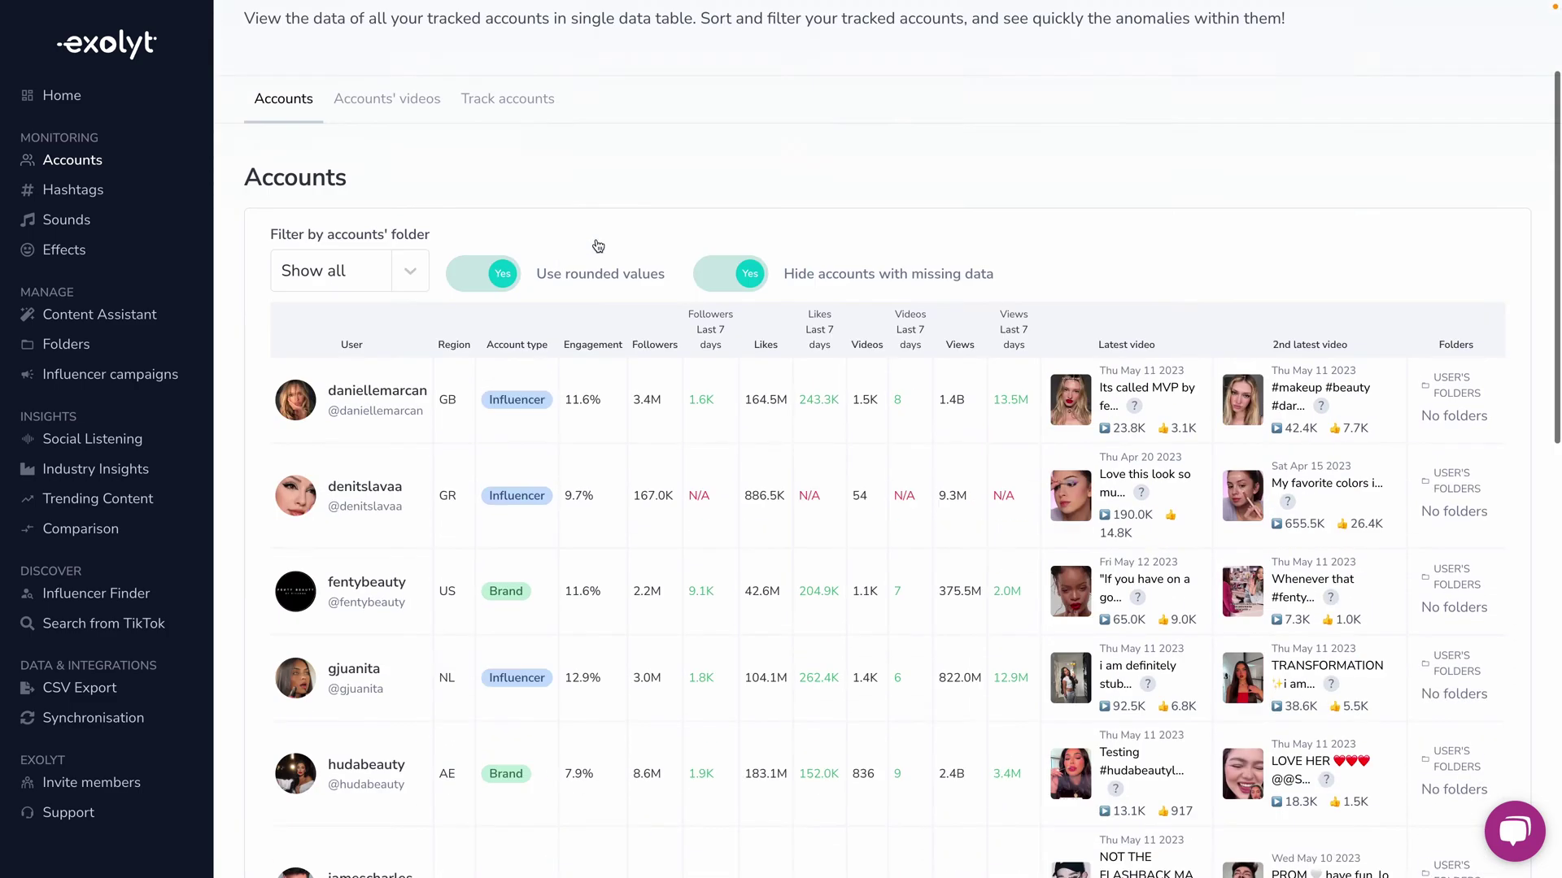
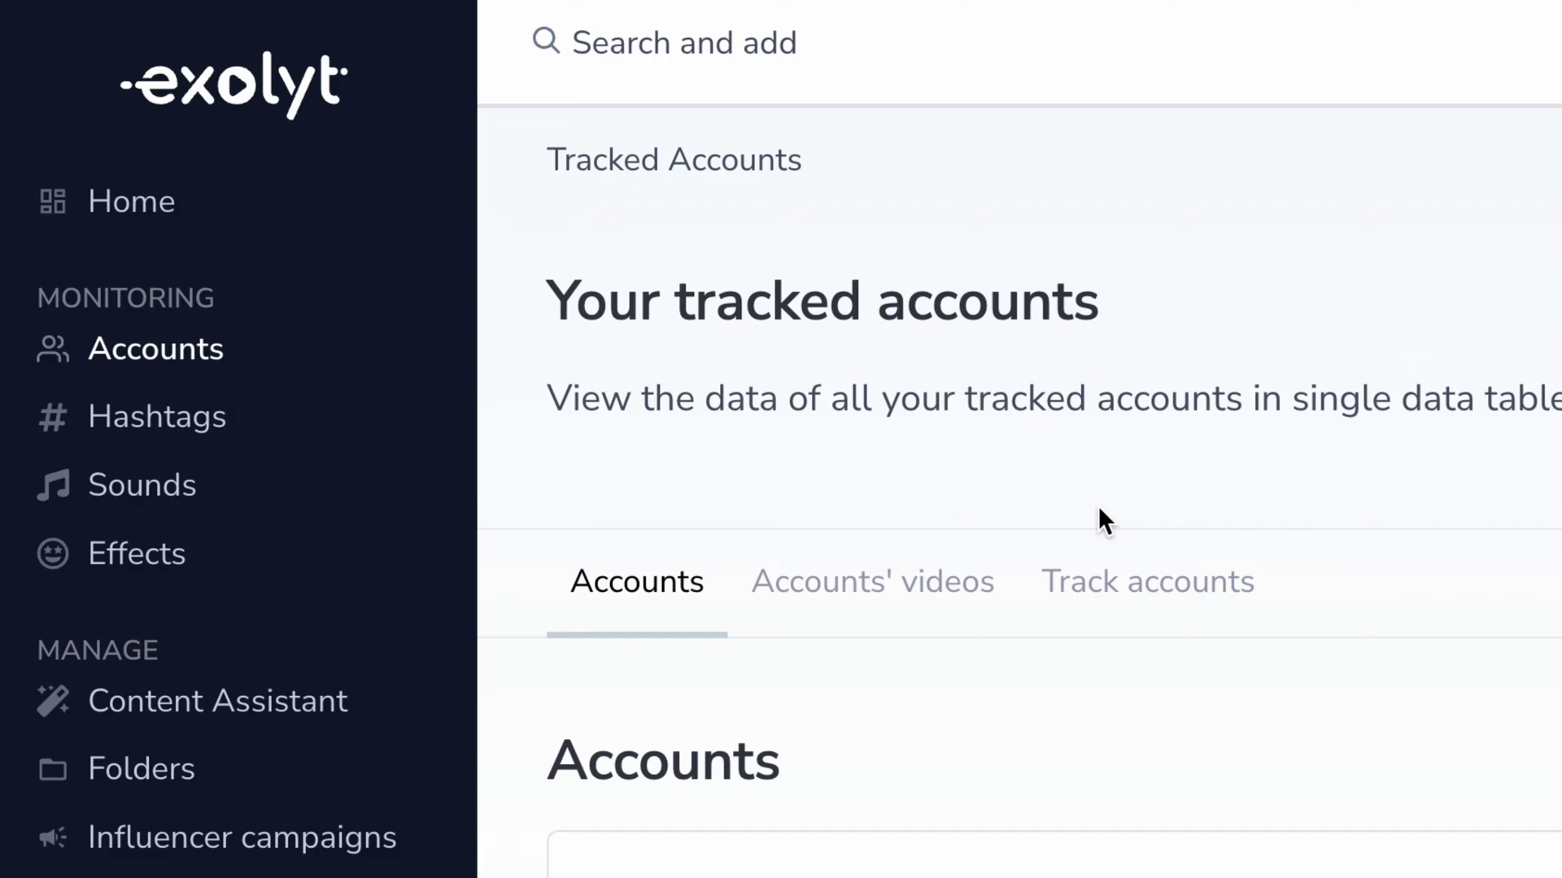
{"action": "scroll", "coordinate": [807, 509], "scroll_direction": "down", "scroll_amount": 5}
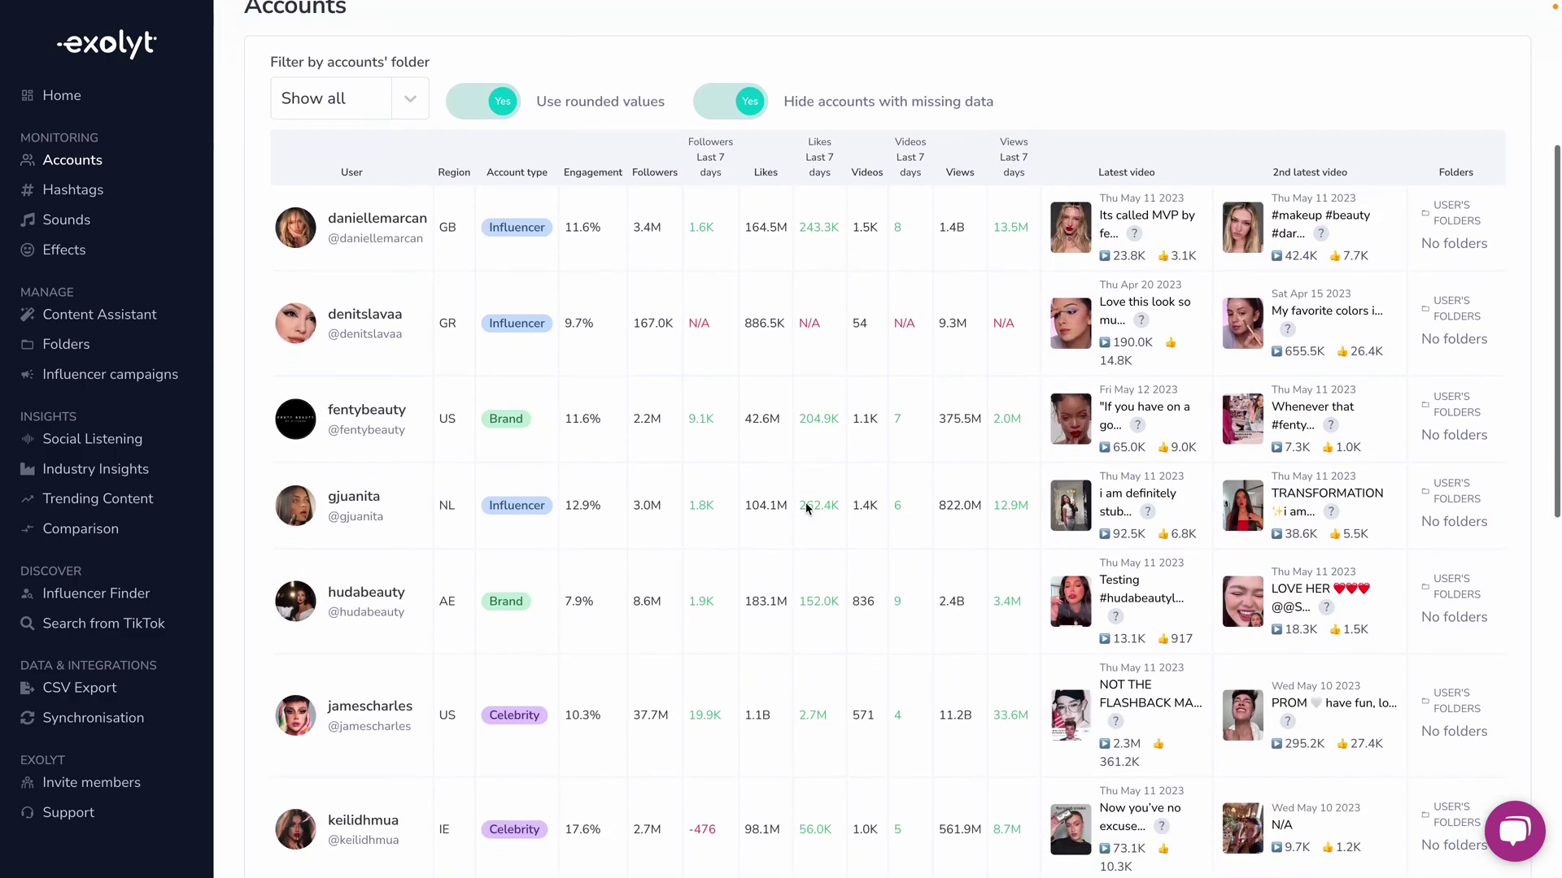
{"action": "scroll", "coordinate": [810, 500], "scroll_direction": "down", "scroll_amount": 4}
{"action": "scroll", "coordinate": [810, 499], "scroll_direction": "up", "scroll_amount": 5}
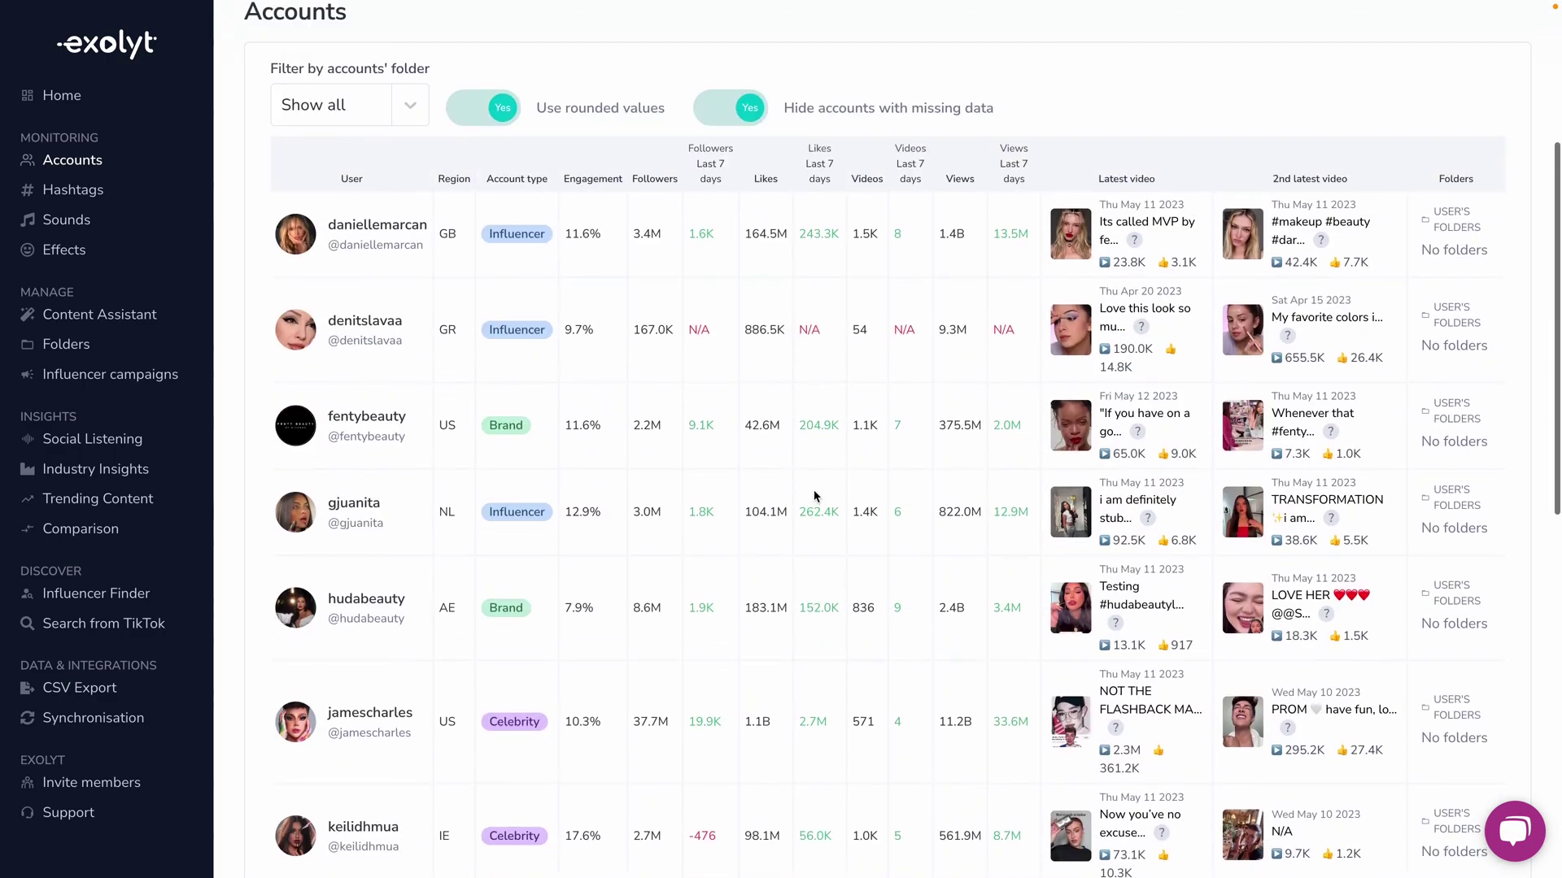
{"action": "scroll", "coordinate": [814, 497], "scroll_direction": "up", "scroll_amount": 2}
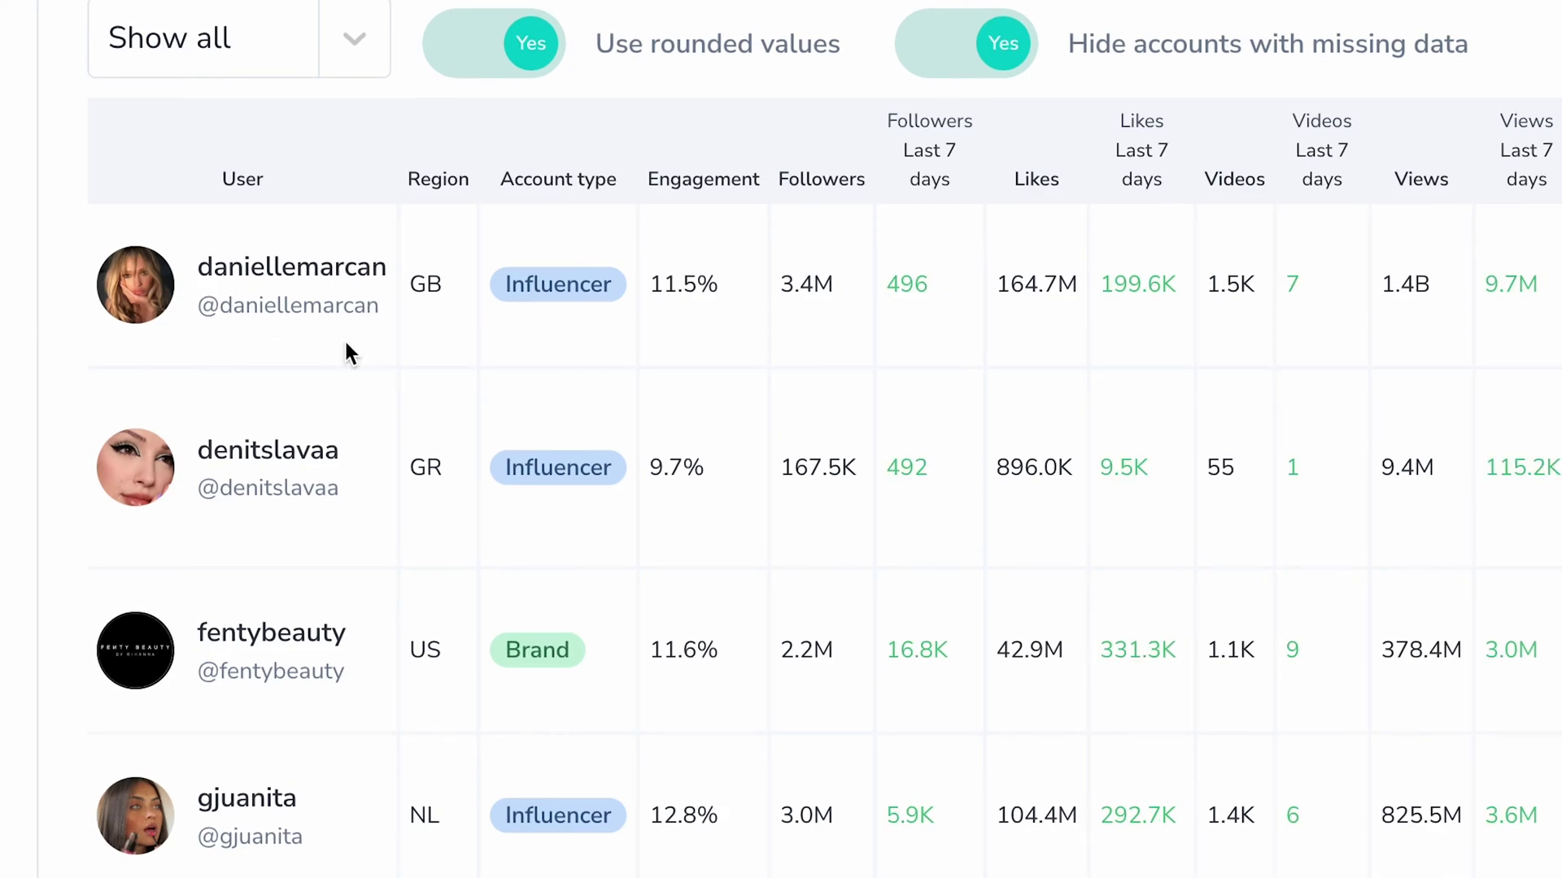
Open the first tracked account's profile and review its overview charts, influence totals and profile scores
{"action": "left_click", "coordinate": [346, 343]}
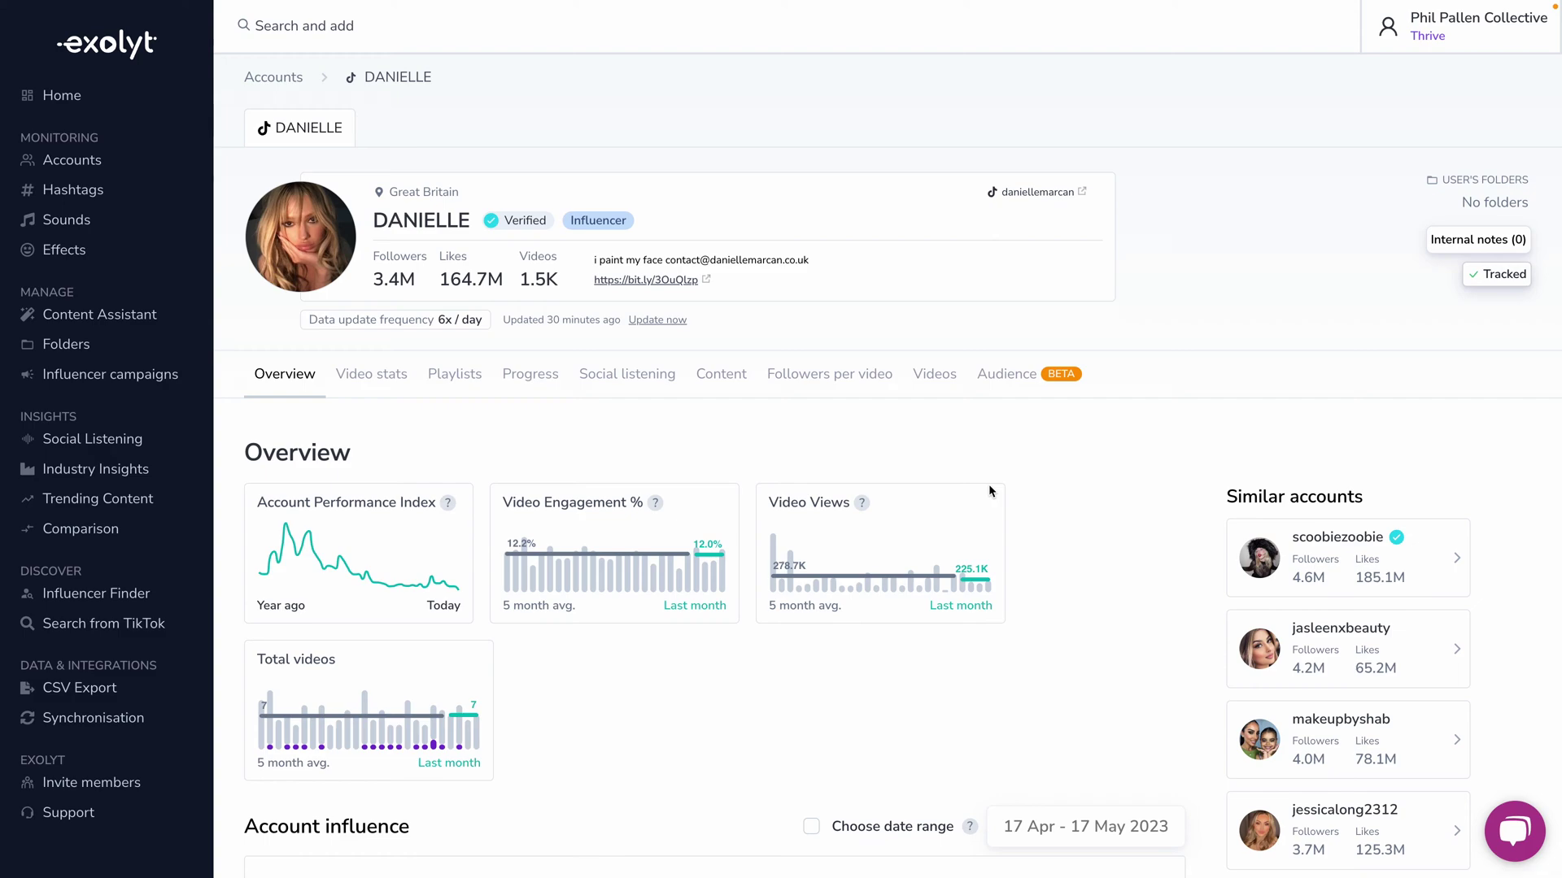
{"action": "scroll", "coordinate": [324, 558], "scroll_direction": "down", "scroll_amount": 2}
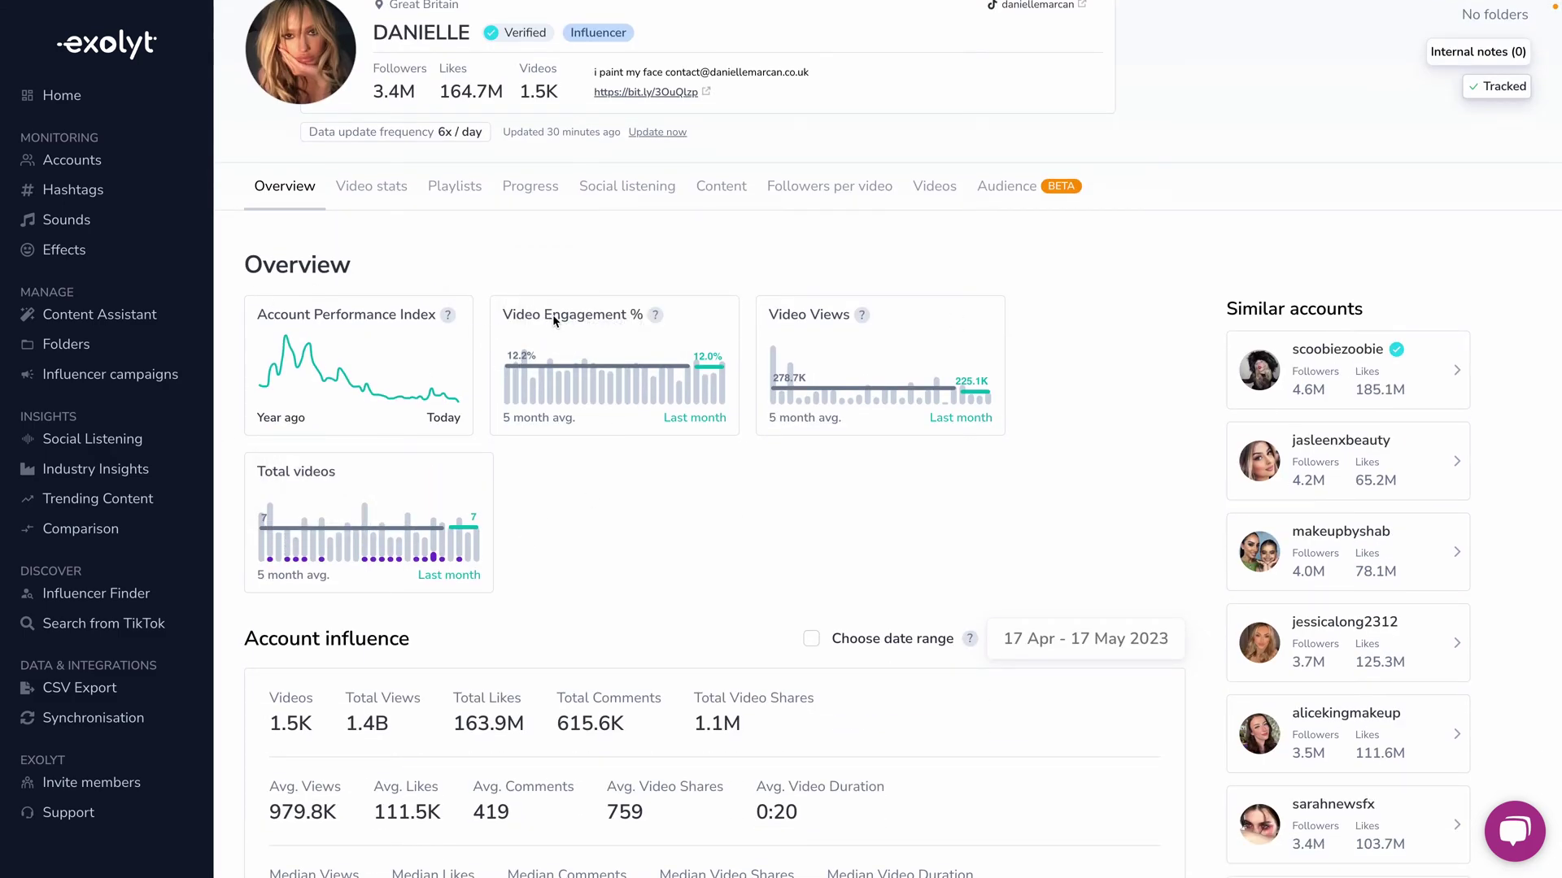
{"action": "mouse_move", "coordinate": [797, 409]}
{"action": "scroll", "coordinate": [797, 409], "scroll_direction": "down", "scroll_amount": 3}
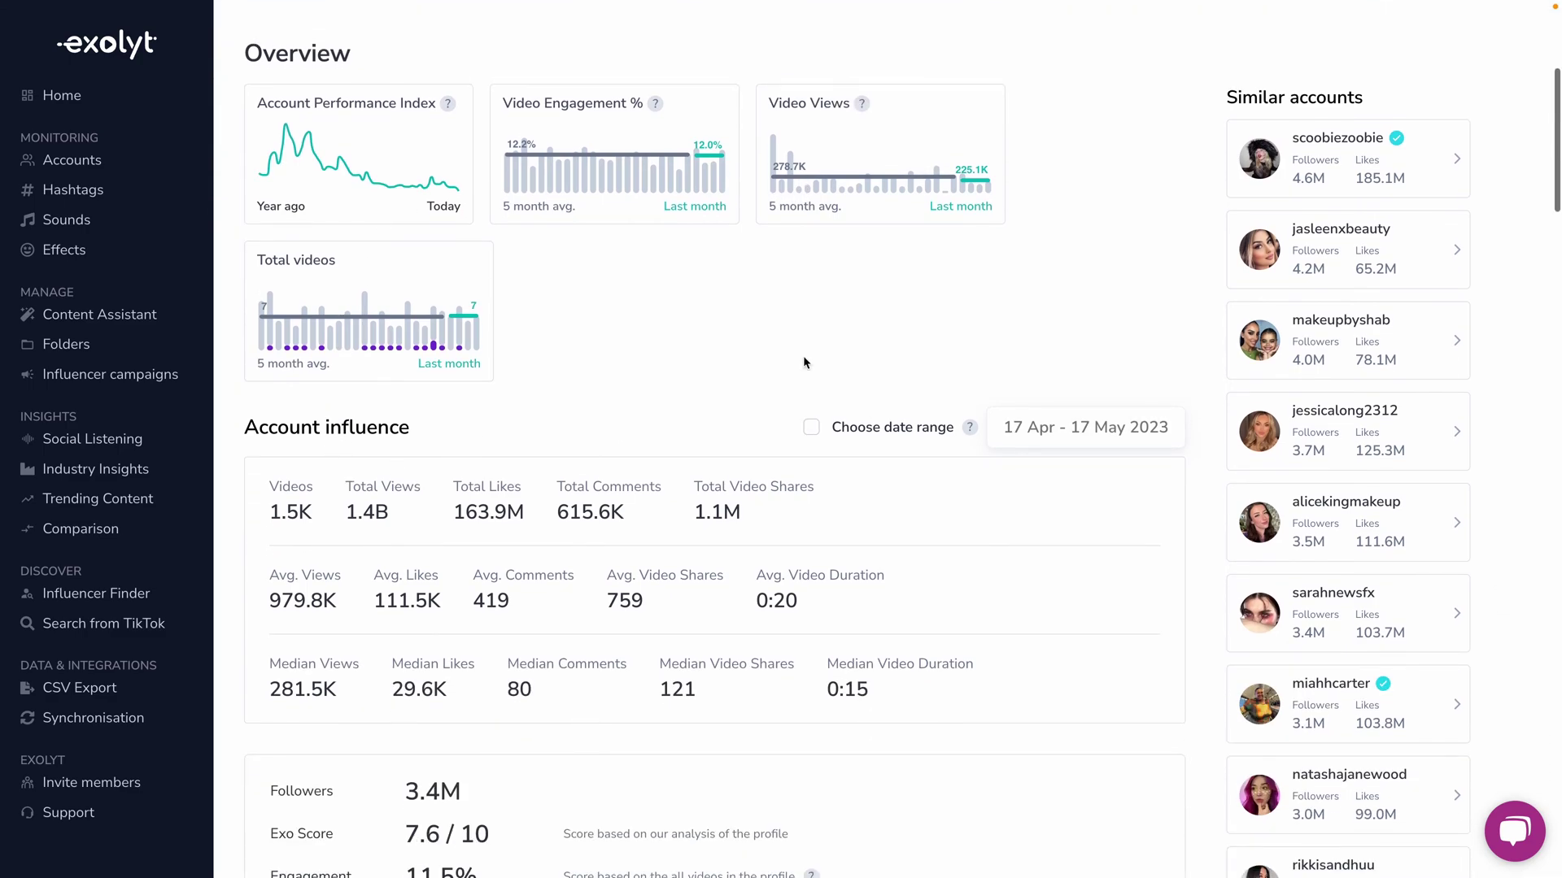
{"action": "scroll", "coordinate": [685, 517], "scroll_direction": "down", "scroll_amount": 2}
{"action": "scroll", "coordinate": [679, 500], "scroll_direction": "down", "scroll_amount": 1}
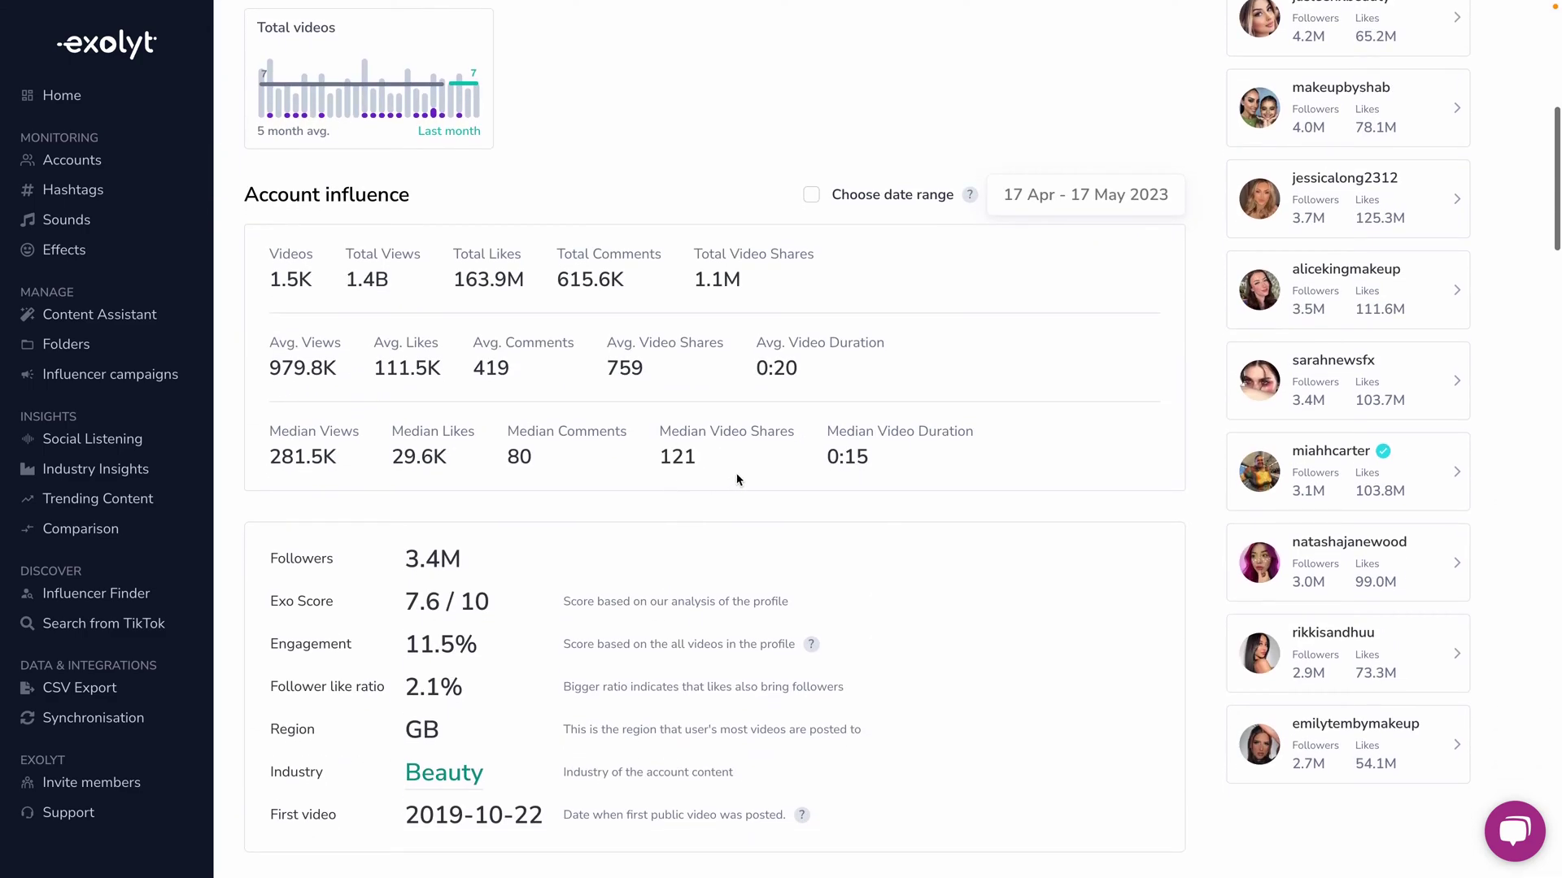
{"action": "scroll", "coordinate": [798, 401], "scroll_direction": "down", "scroll_amount": 3}
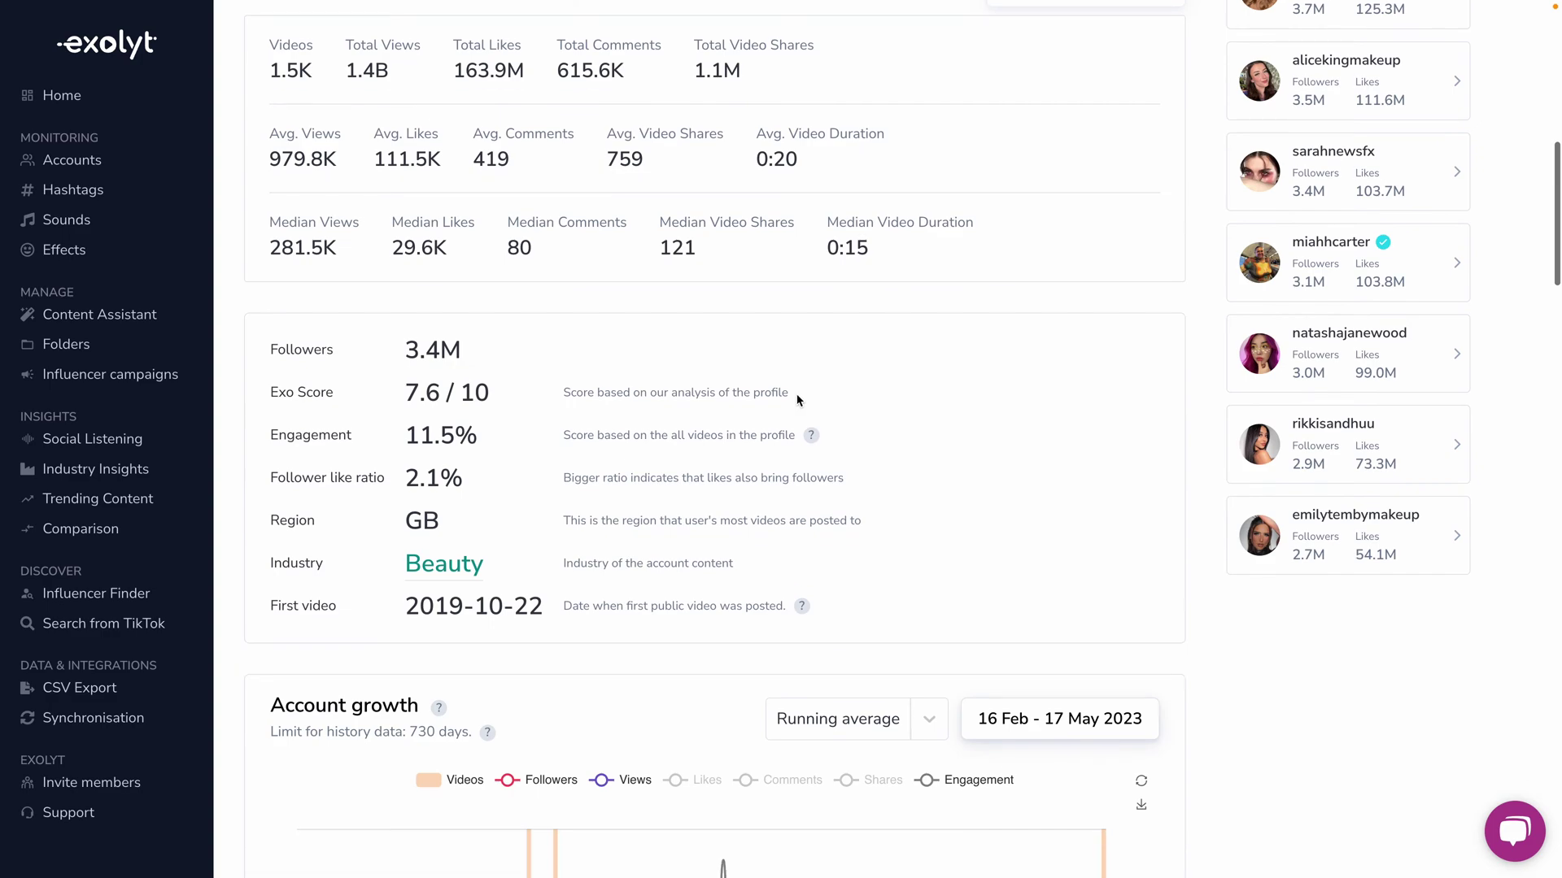
Examine the Account growth chart and its table of videos, followers and views over different periods
{"action": "scroll", "coordinate": [795, 418], "scroll_direction": "down", "scroll_amount": 8}
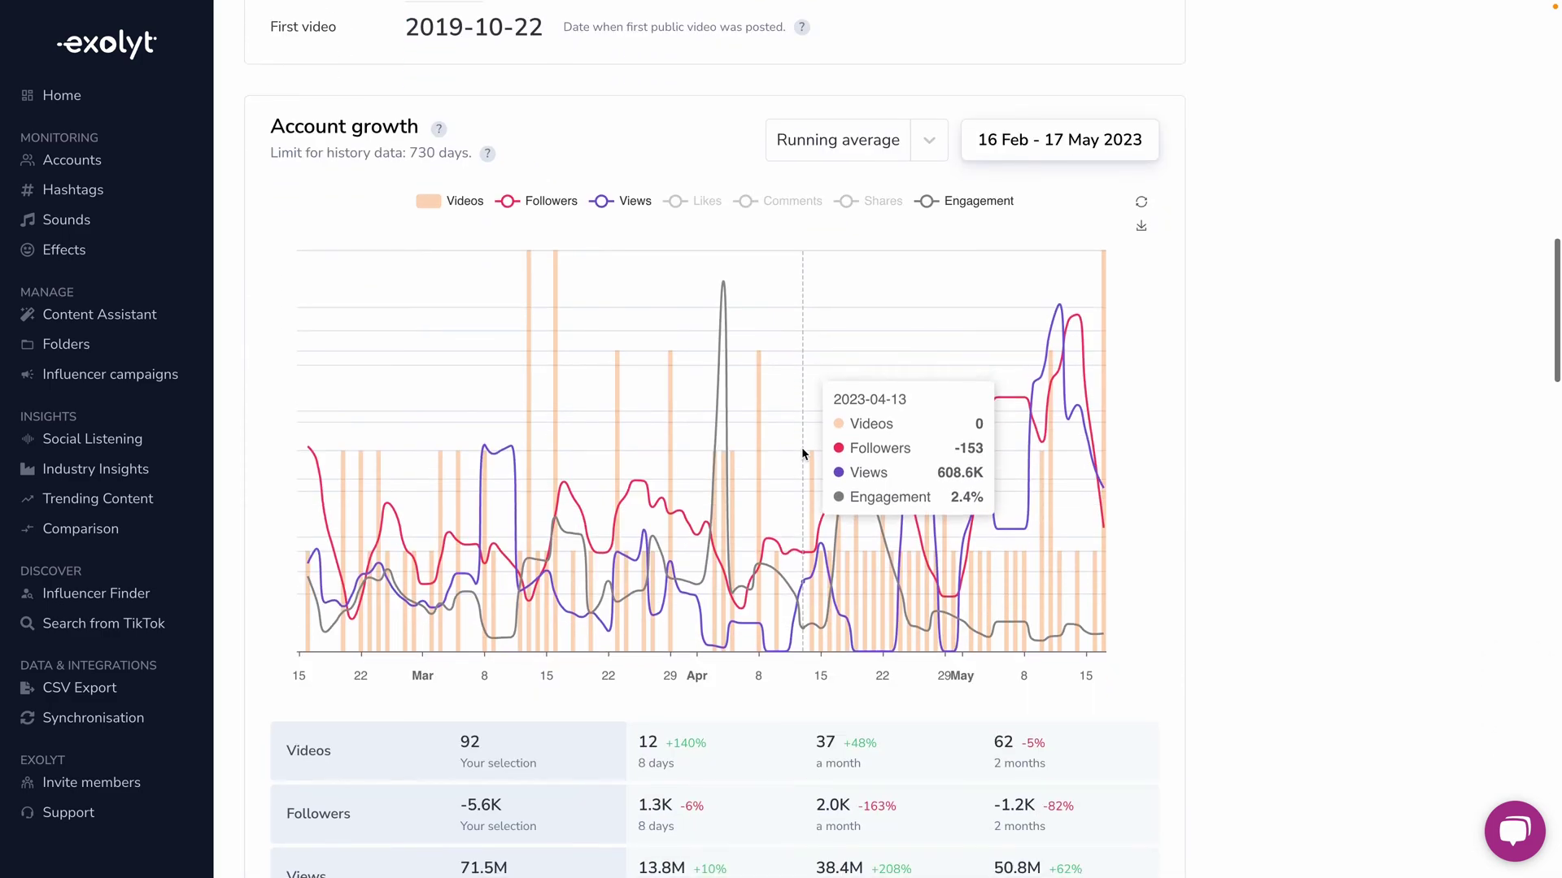
{"action": "scroll", "coordinate": [813, 452], "scroll_direction": "up", "scroll_amount": 1}
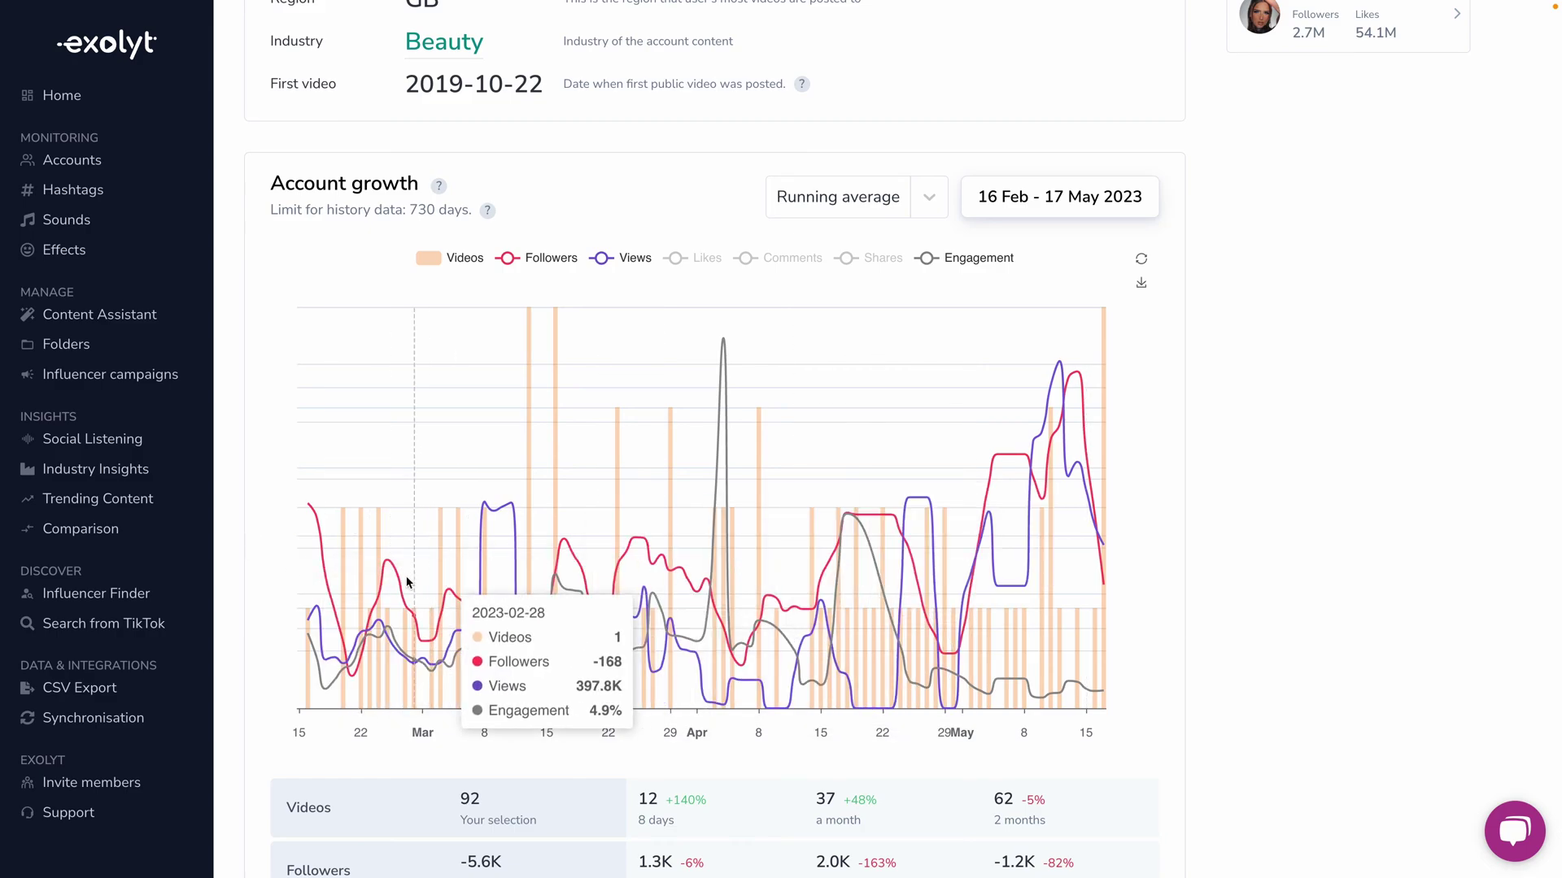
{"action": "scroll", "coordinate": [1157, 564], "scroll_direction": "down", "scroll_amount": 5}
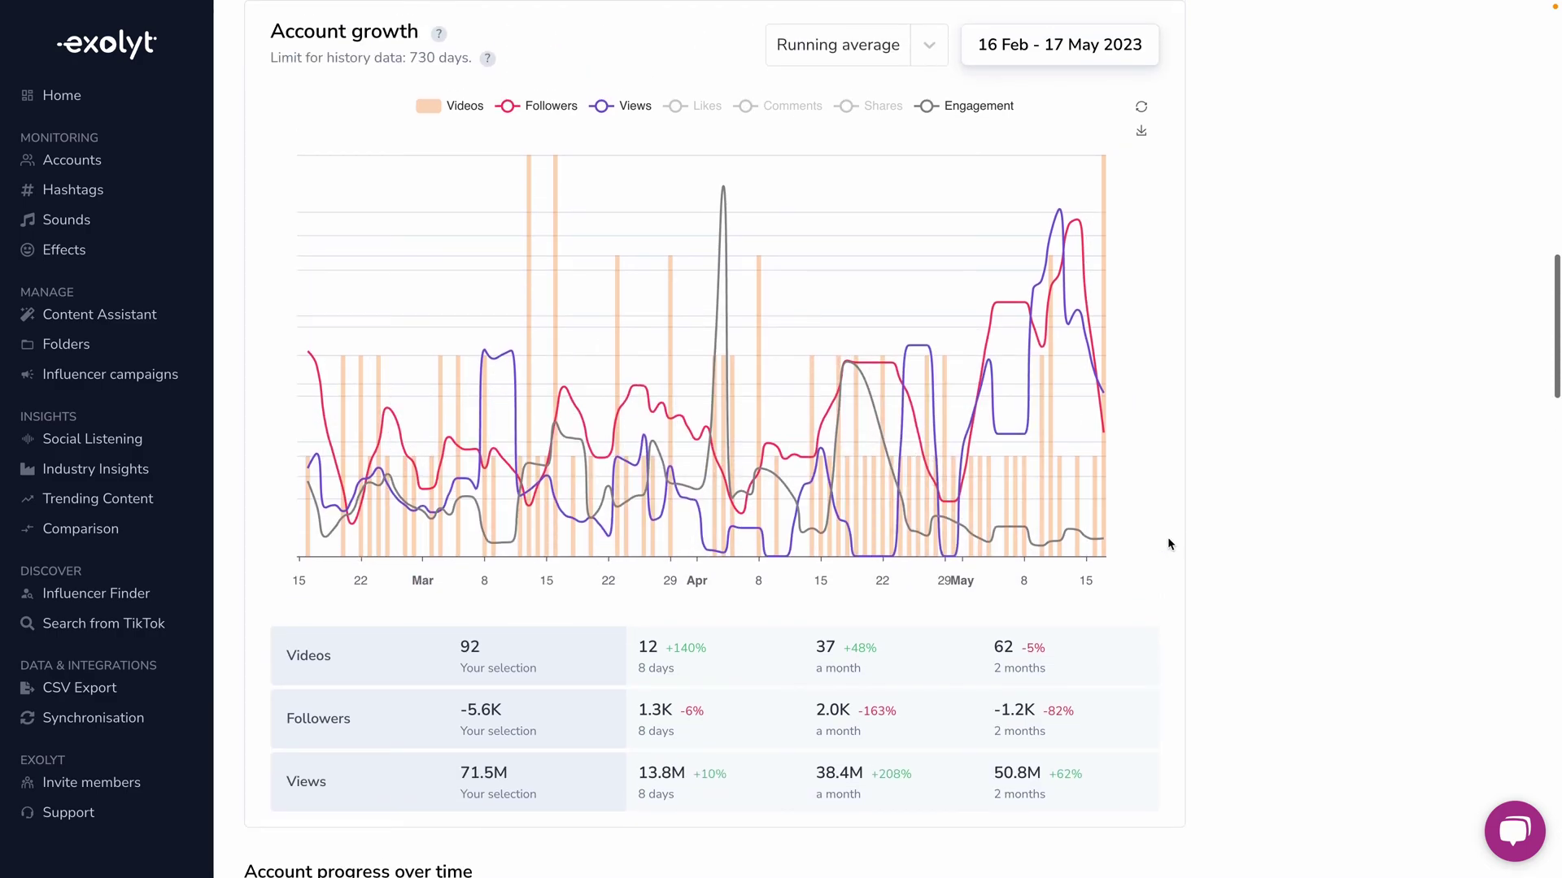
{"action": "scroll", "coordinate": [1185, 543], "scroll_direction": "up", "scroll_amount": 15}
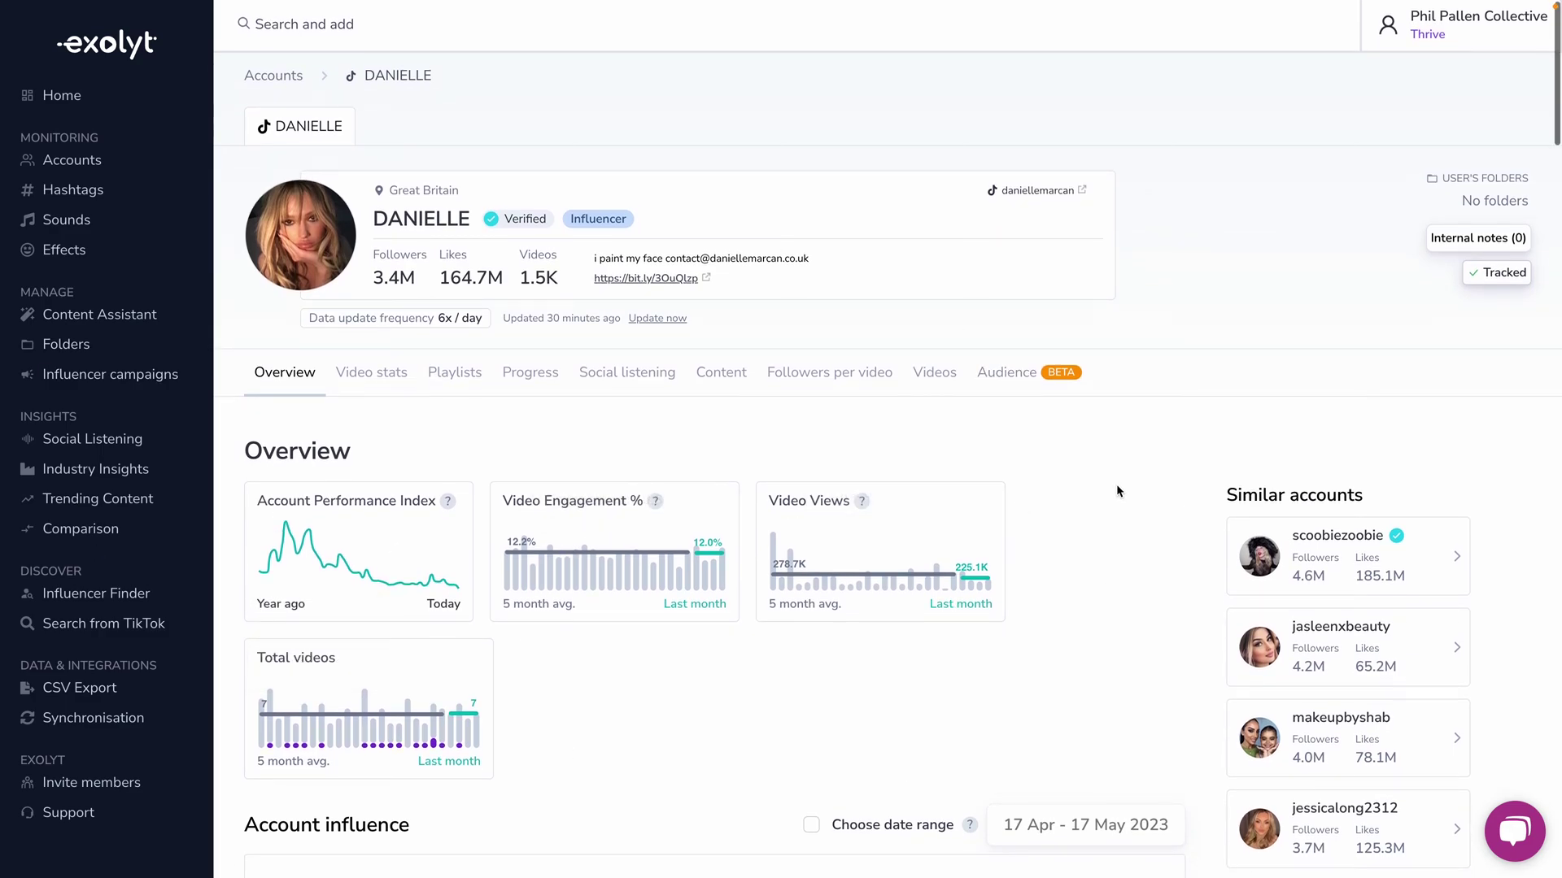
Open the account's Video stats and examine the correlation, videos per week, distribution and posting frequency charts
{"action": "left_click", "coordinate": [390, 382]}
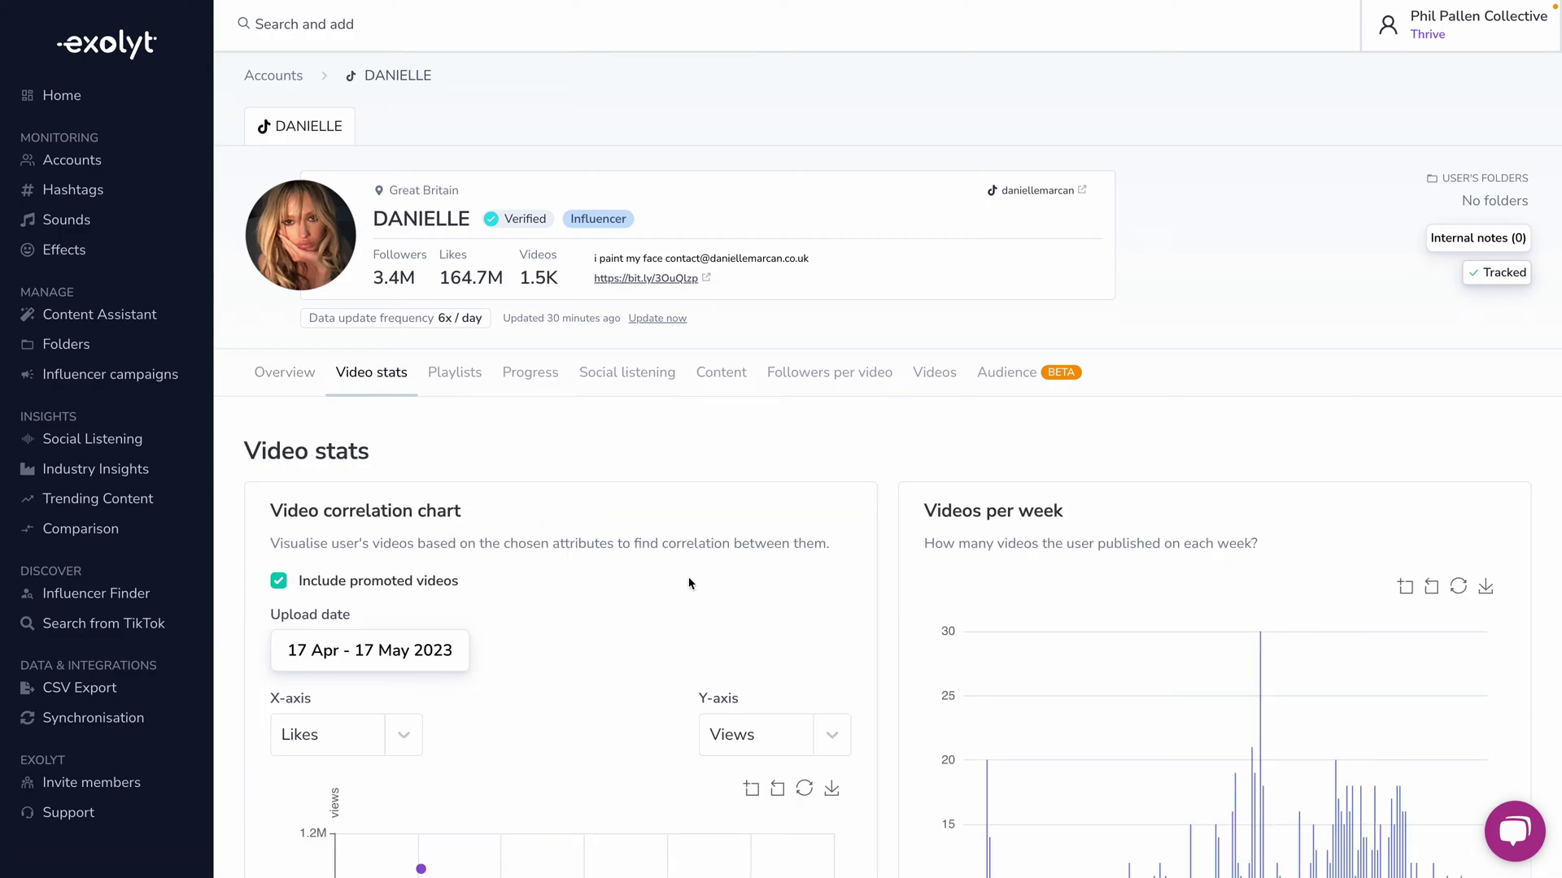
{"action": "scroll", "coordinate": [687, 582], "scroll_direction": "down", "scroll_amount": 2}
{"action": "scroll", "coordinate": [1155, 374], "scroll_direction": "down", "scroll_amount": 2}
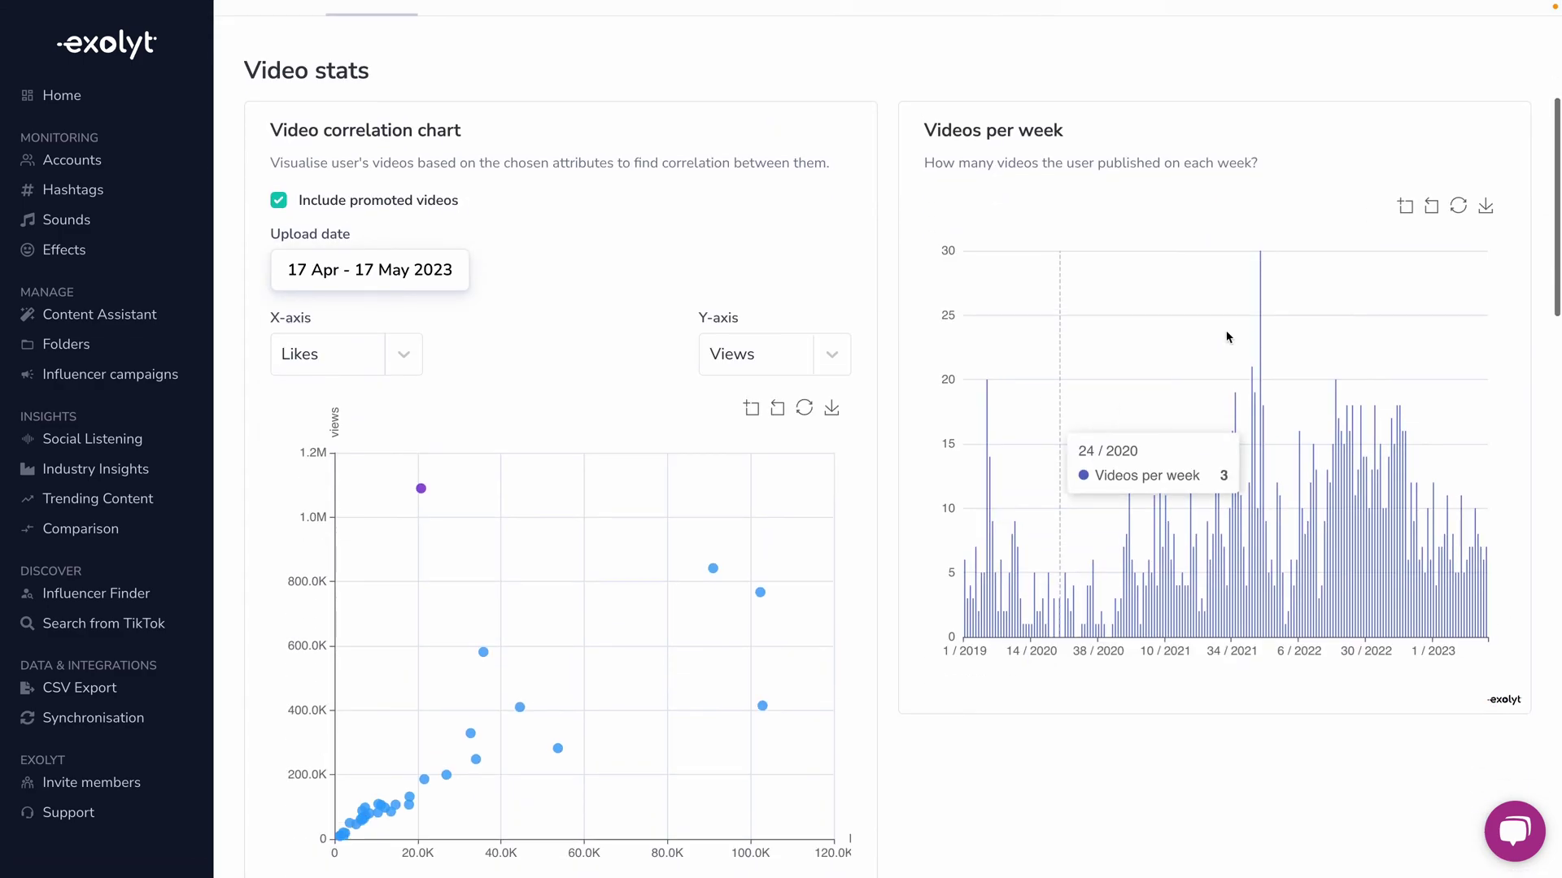
{"action": "scroll", "coordinate": [757, 342], "scroll_direction": "down", "scroll_amount": 4}
{"action": "scroll", "coordinate": [1058, 431], "scroll_direction": "down", "scroll_amount": 6}
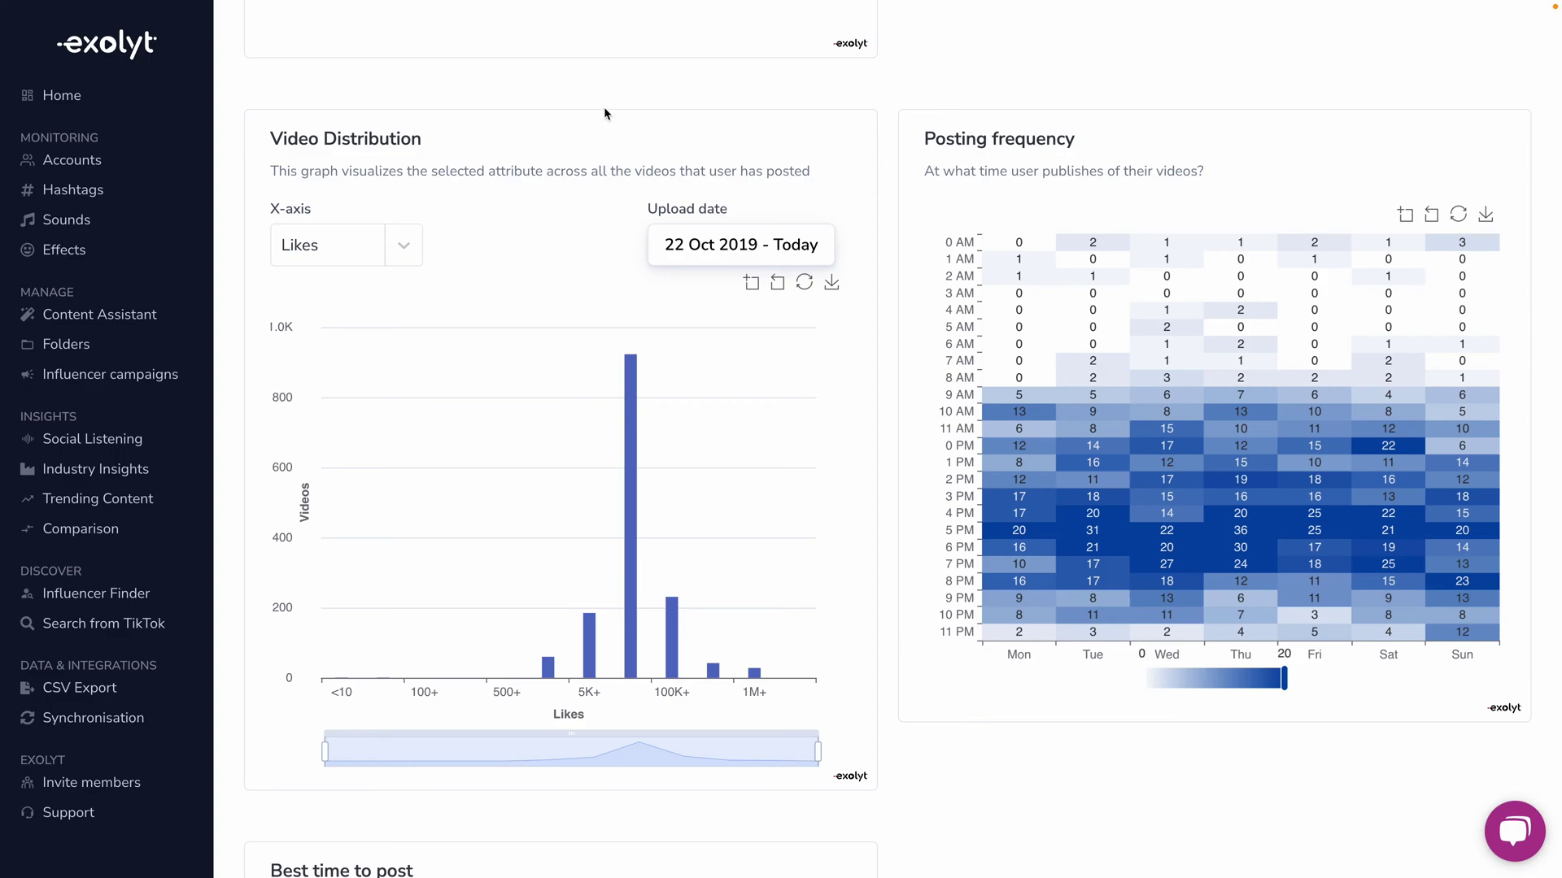
Review the account's Best time to post heatmap and its best videos
{"action": "scroll", "coordinate": [887, 480], "scroll_direction": "down", "scroll_amount": 7}
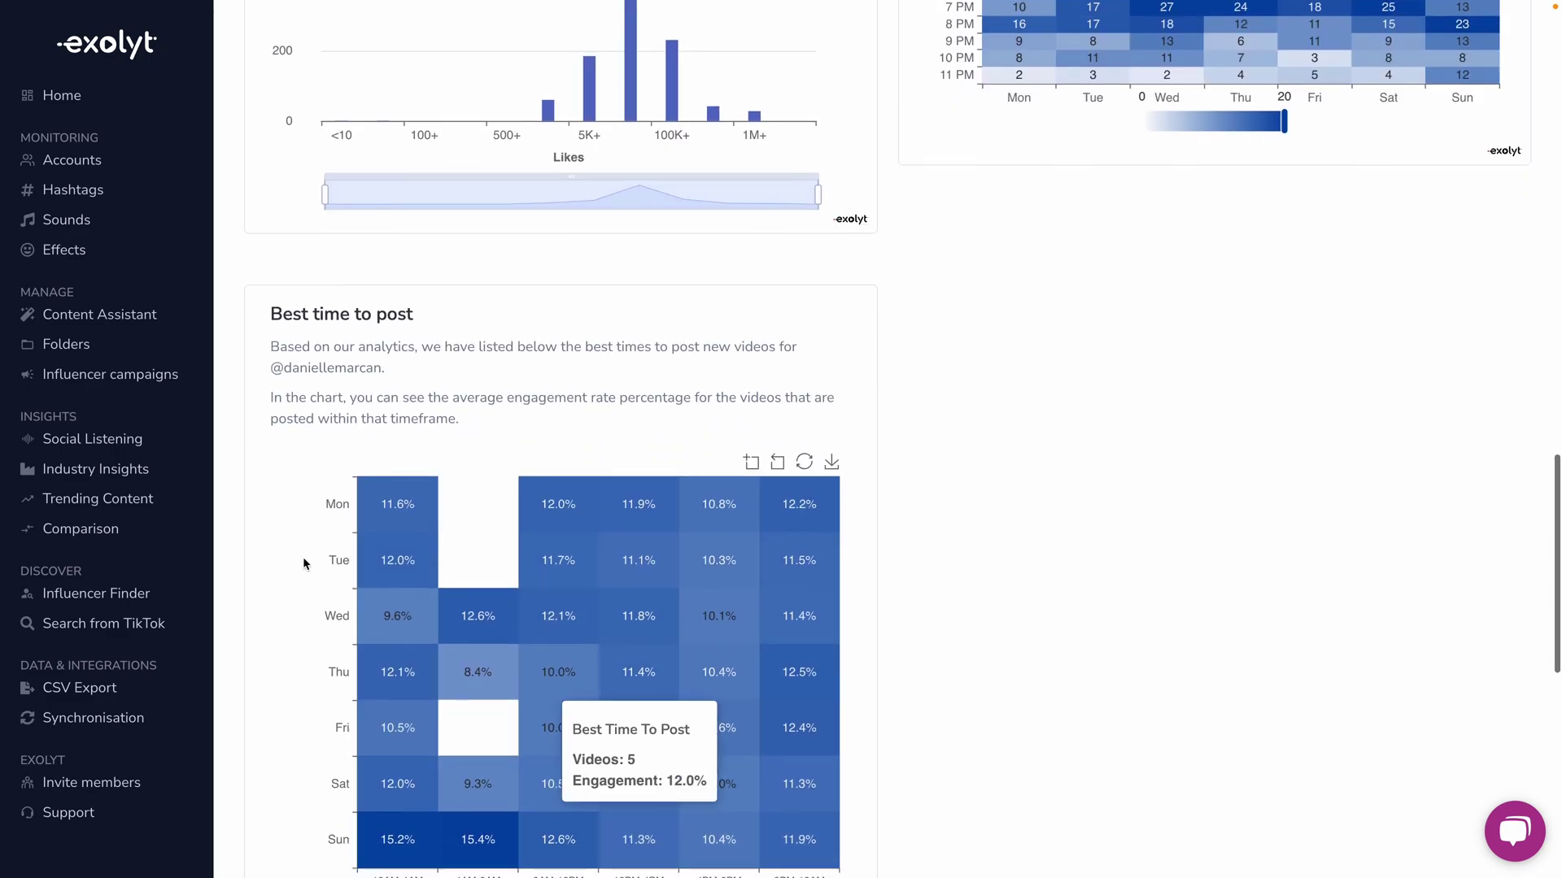
{"action": "scroll", "coordinate": [814, 485], "scroll_direction": "down", "scroll_amount": 5}
{"action": "scroll", "coordinate": [1102, 463], "scroll_direction": "up", "scroll_amount": 3}
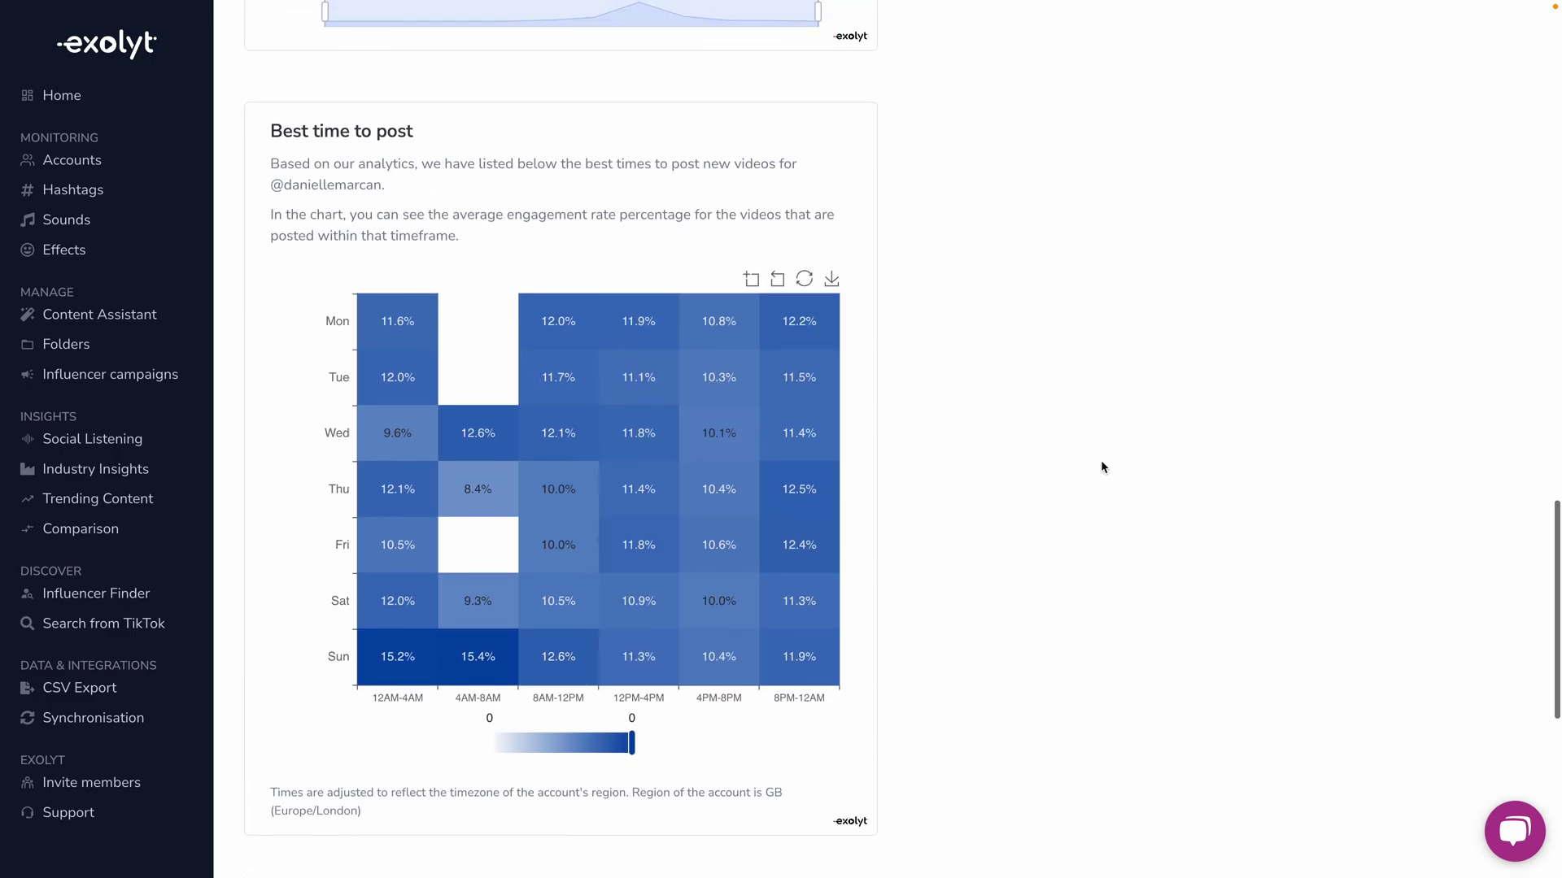
{"action": "scroll", "coordinate": [1101, 466], "scroll_direction": "down", "scroll_amount": 8}
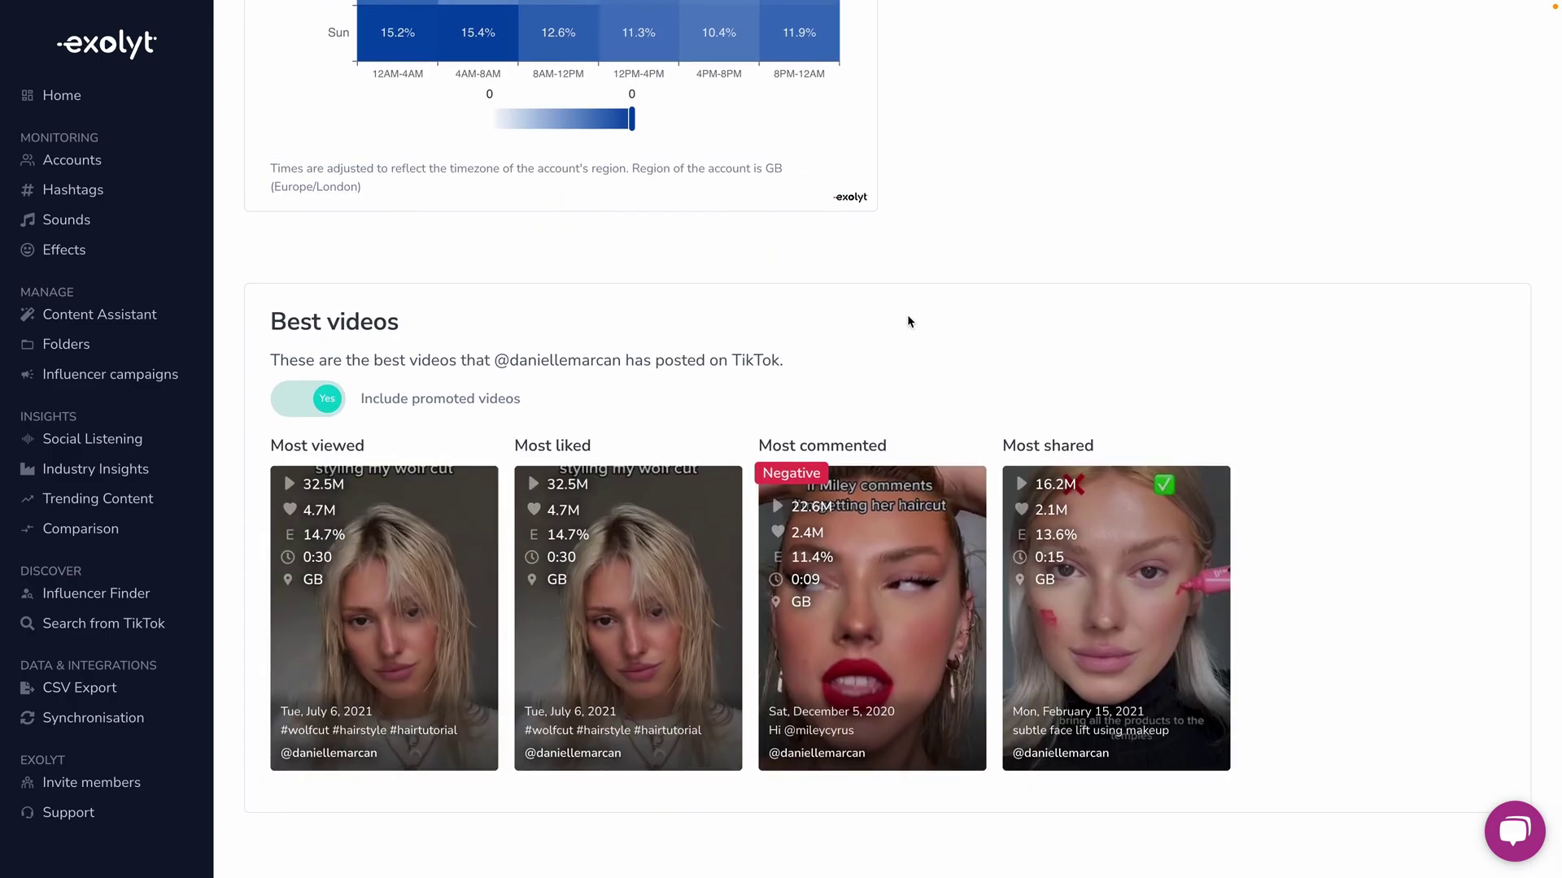
{"action": "scroll", "coordinate": [813, 366], "scroll_direction": "up", "scroll_amount": 20}
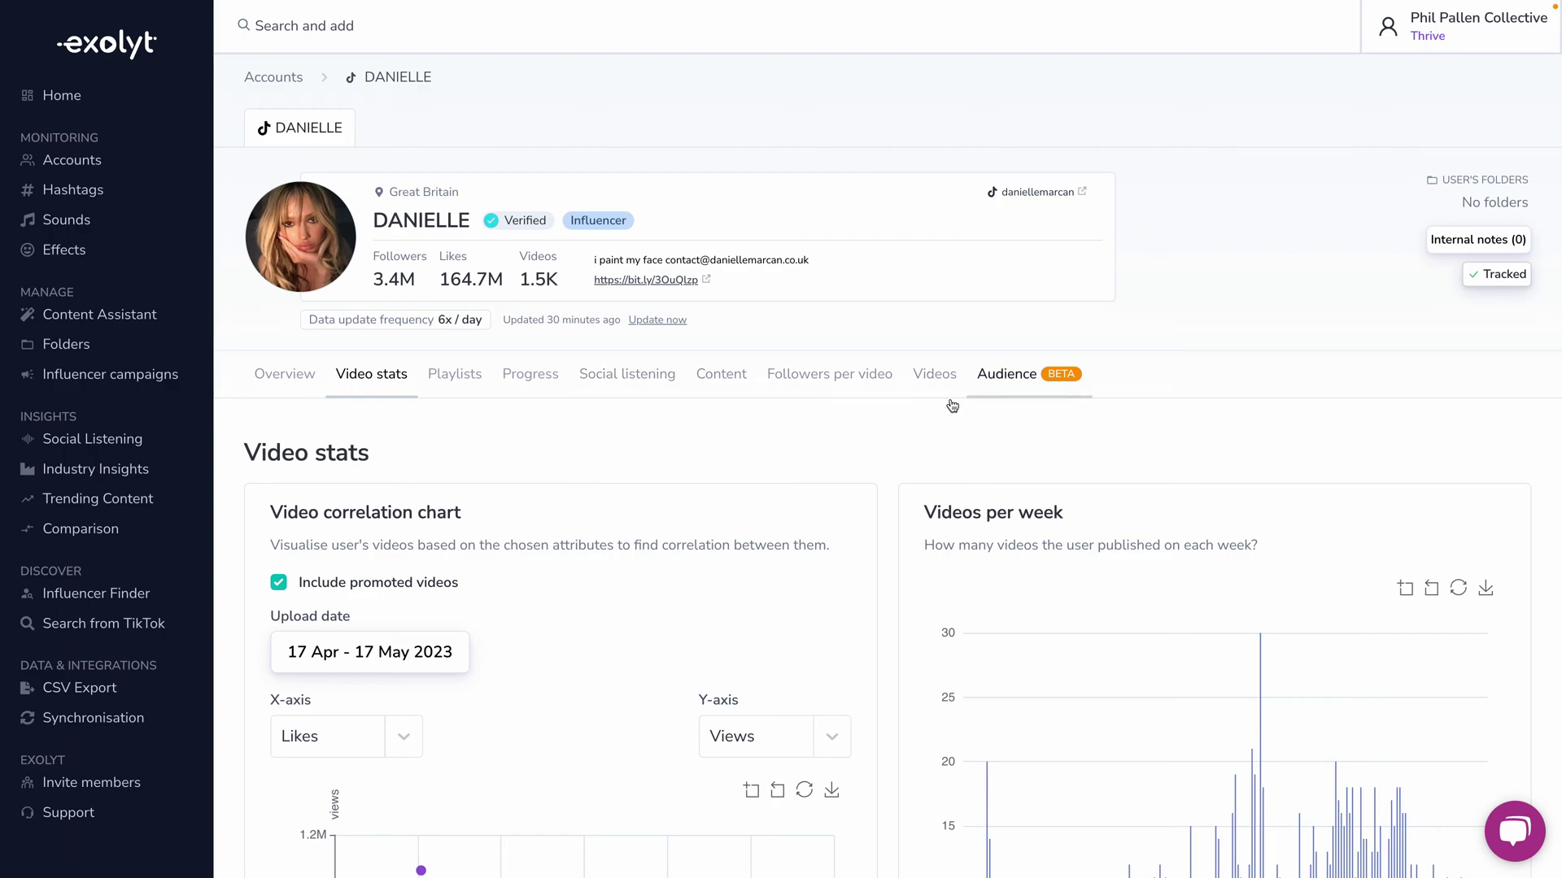
Return to the tracked accounts table and switch rounded values and hiding of accounts with missing data off and on again
{"action": "key", "text": "alt+Left"}
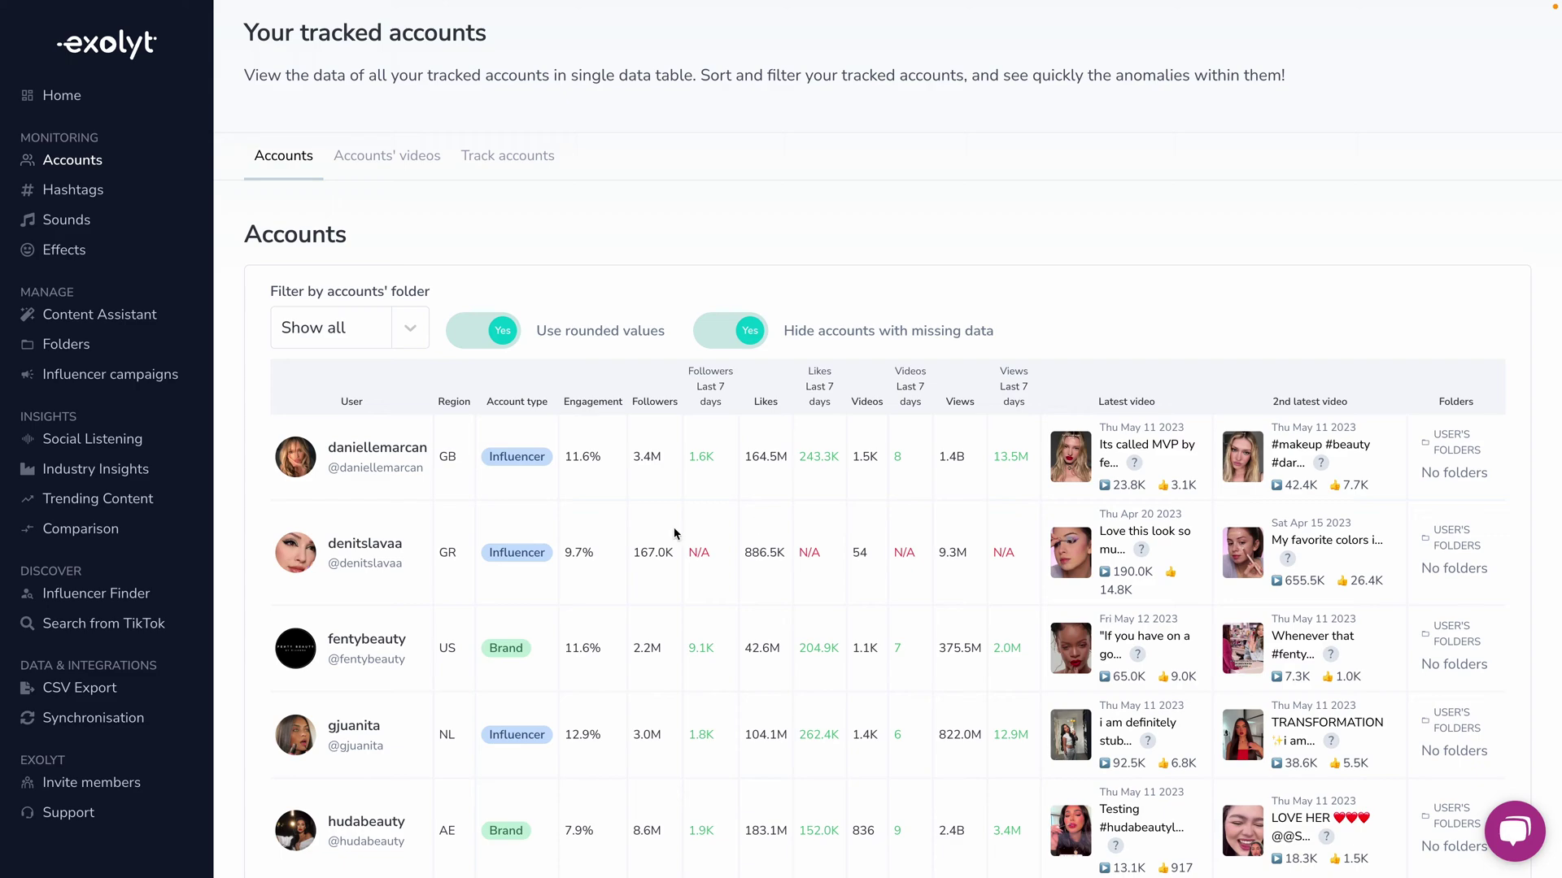
{"action": "left_click", "coordinate": [485, 331]}
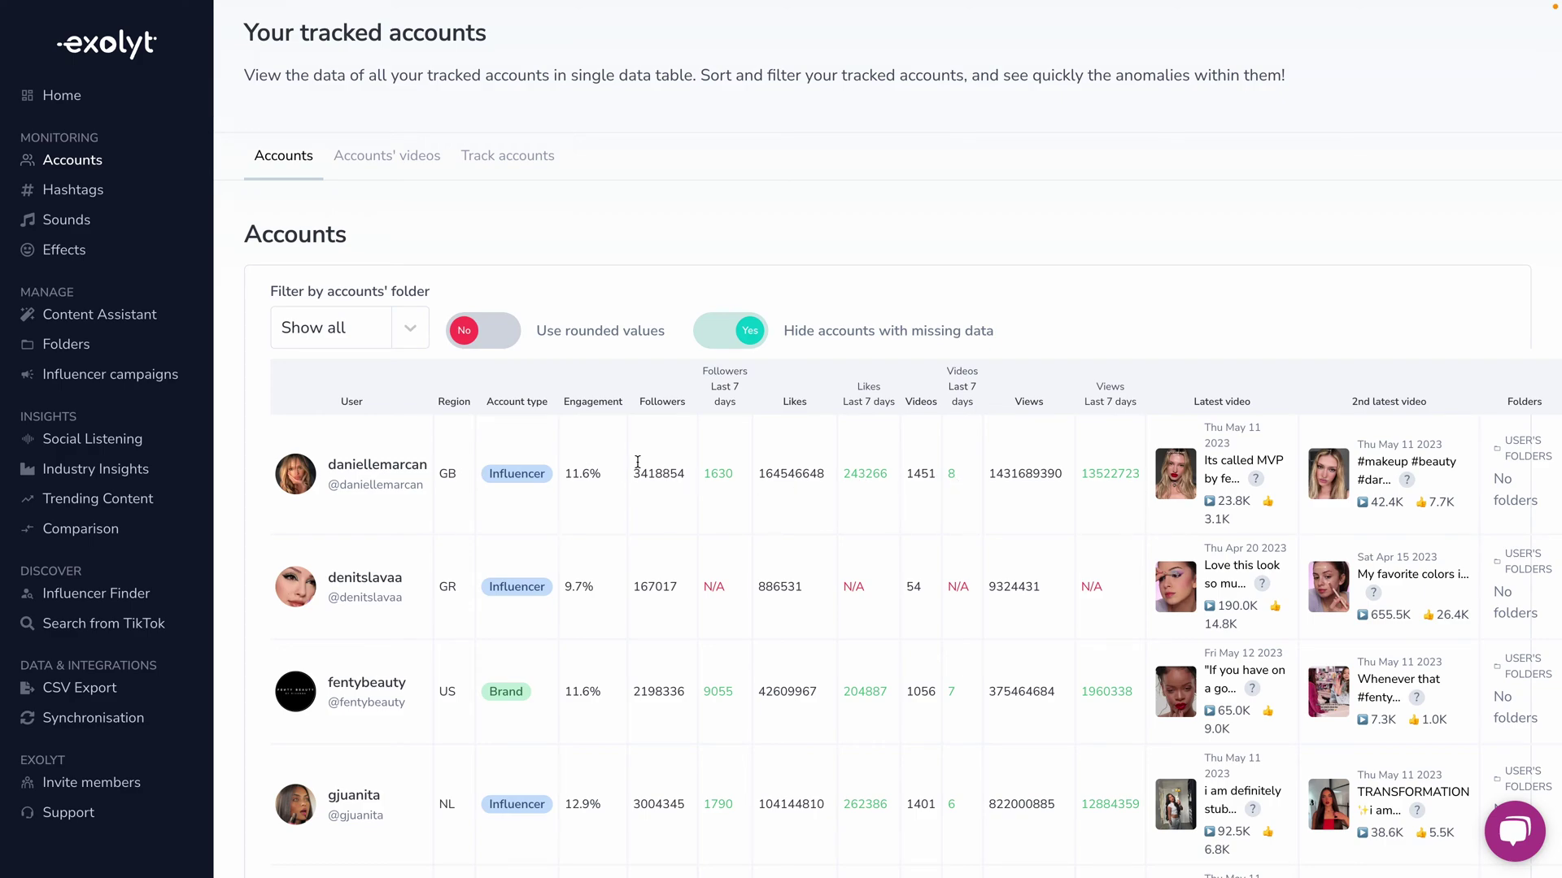
{"action": "left_click", "coordinate": [483, 331]}
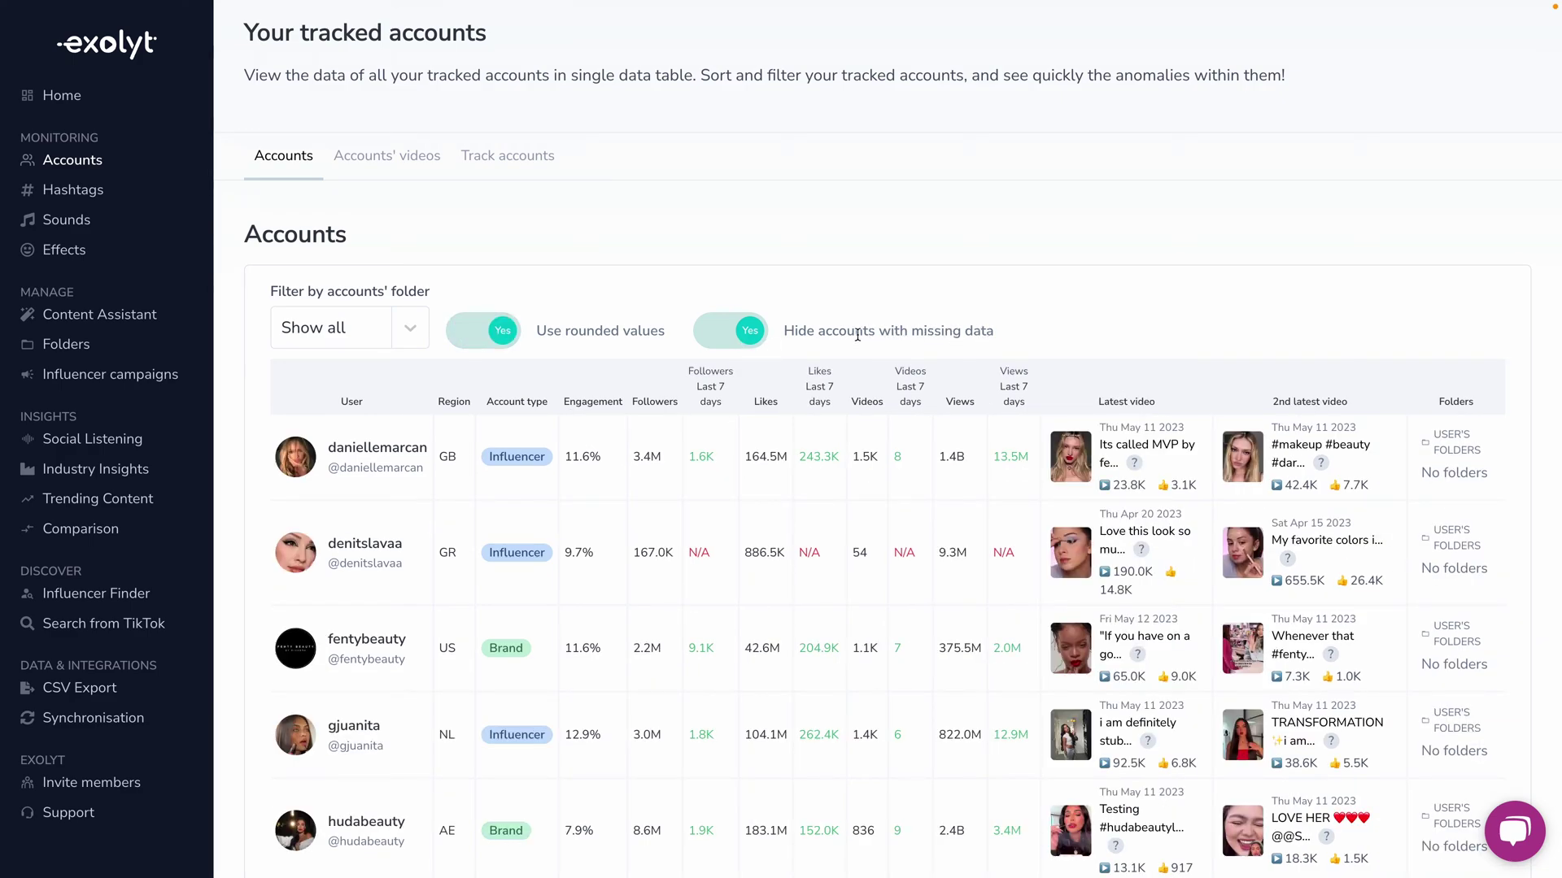
{"action": "left_click", "coordinate": [731, 336]}
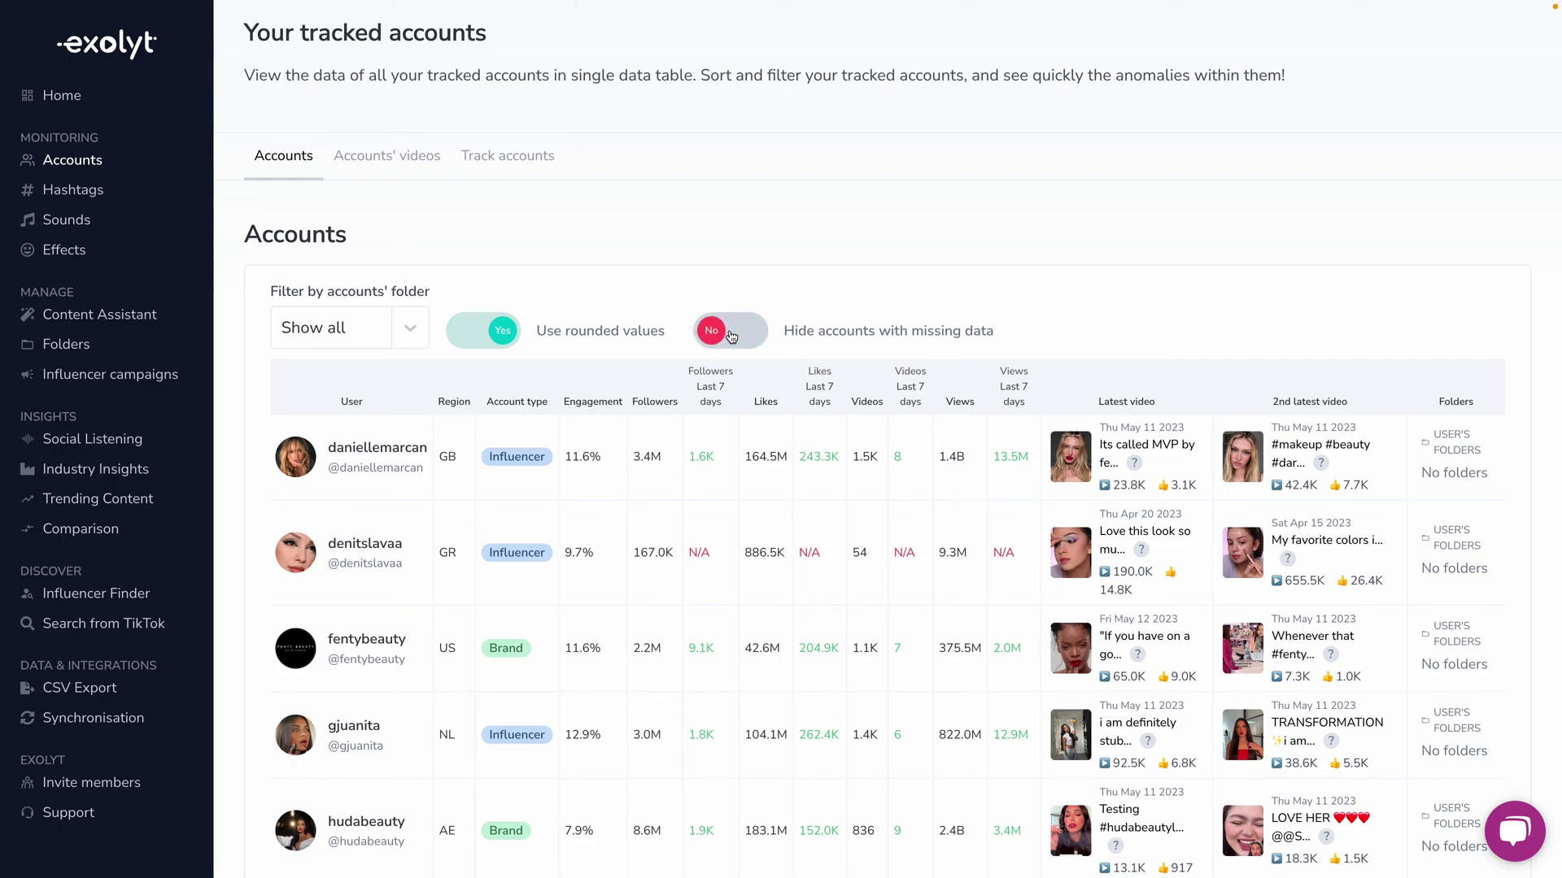
{"action": "left_click", "coordinate": [731, 334]}
Open the table of the tracked accounts' latest videos and look over its filters and columns
{"action": "scroll", "coordinate": [979, 593], "scroll_direction": "down", "scroll_amount": 2}
{"action": "scroll", "coordinate": [940, 610], "scroll_direction": "up", "scroll_amount": 3}
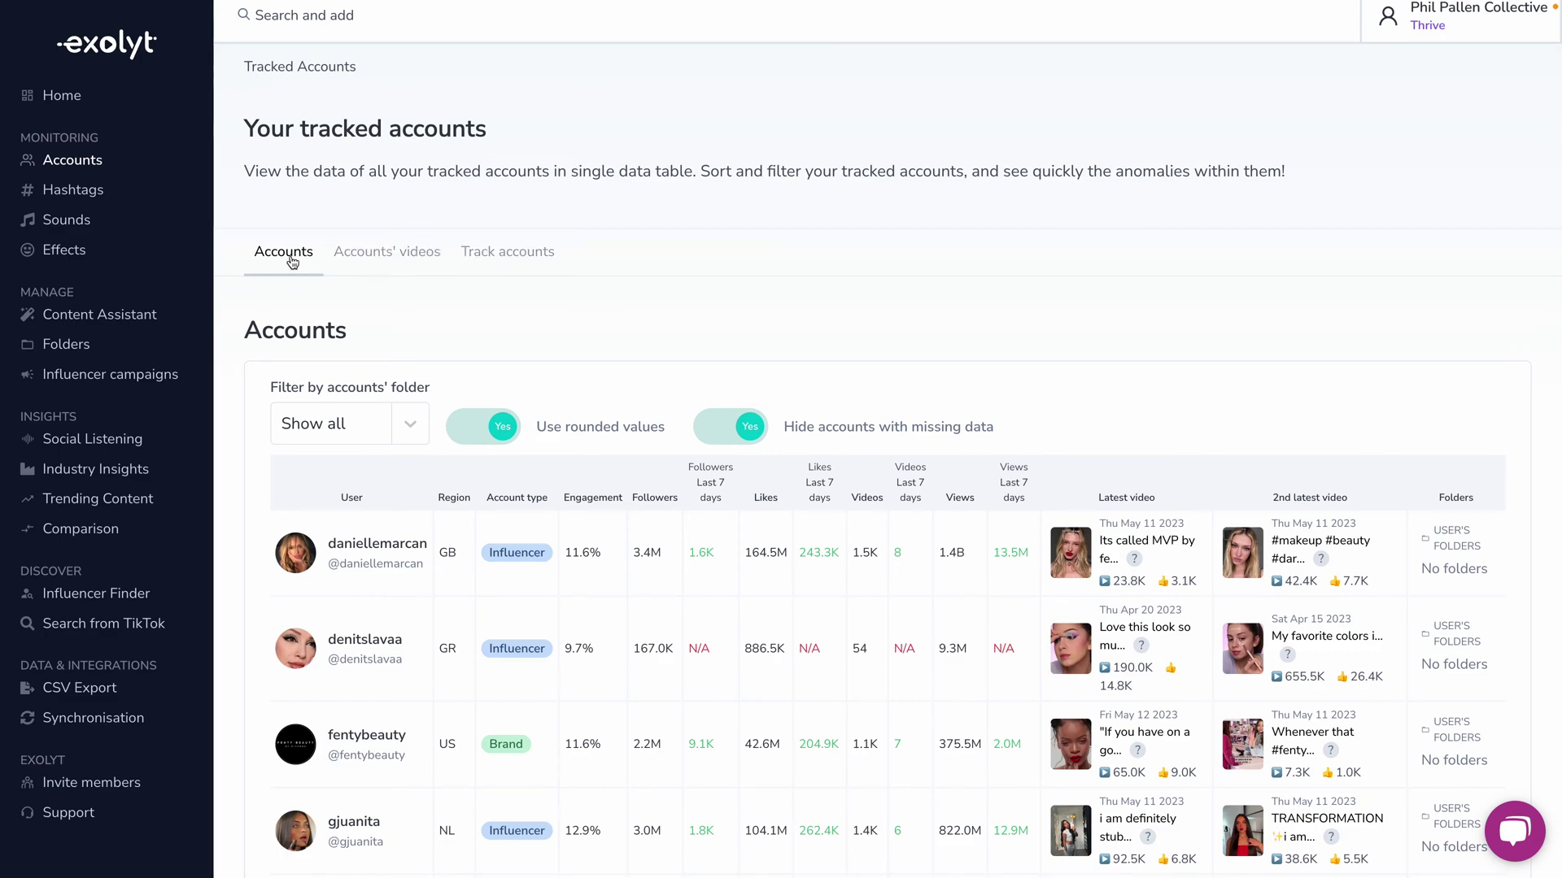
{"action": "left_click", "coordinate": [375, 257]}
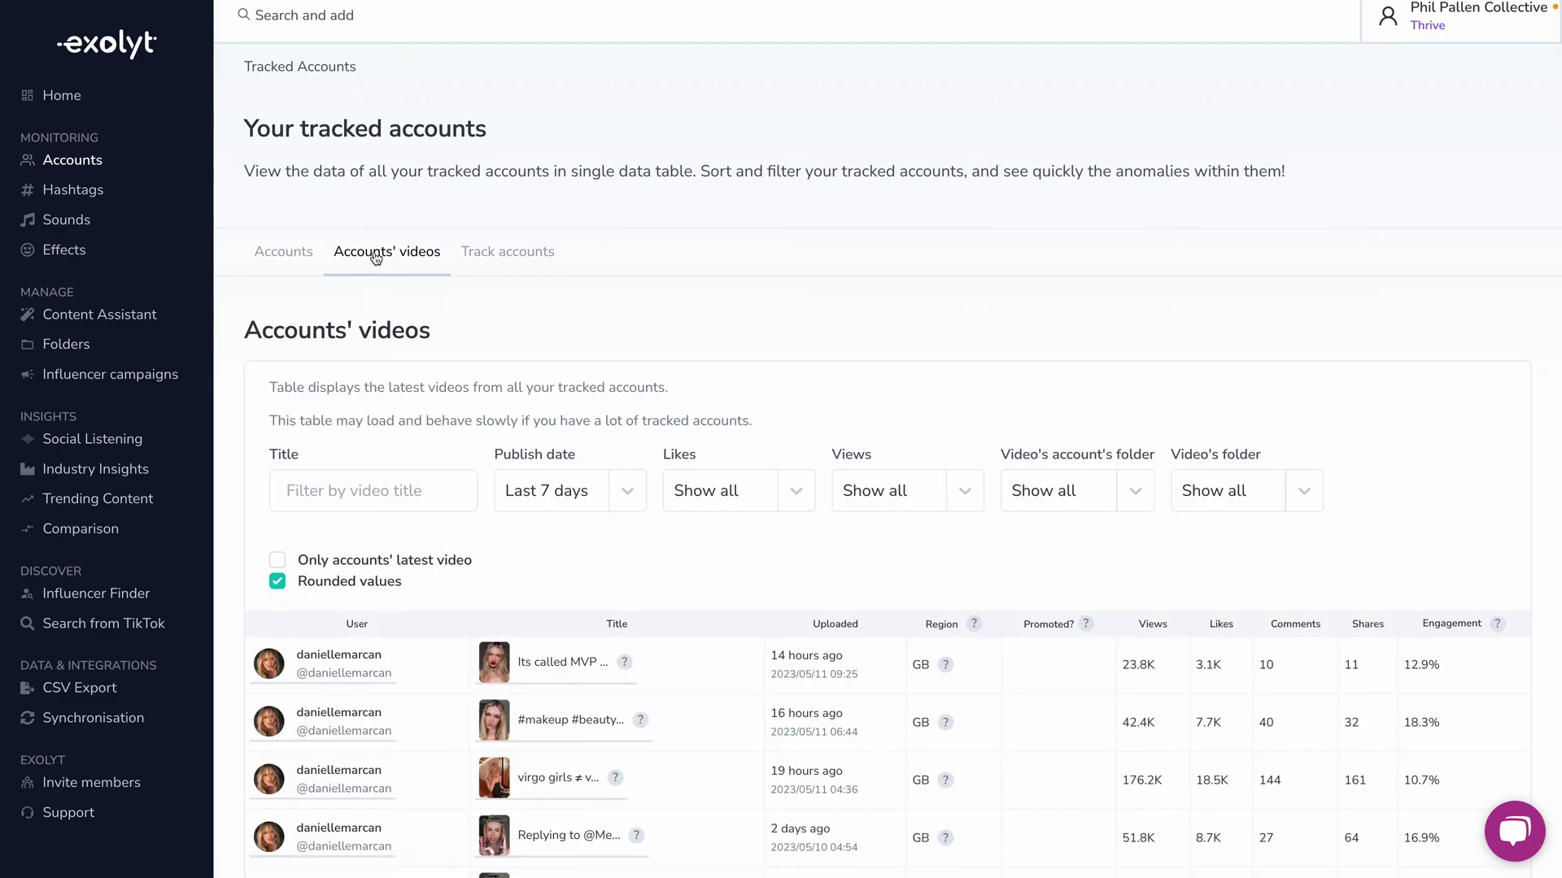
{"action": "scroll", "coordinate": [808, 543], "scroll_direction": "down", "scroll_amount": 4}
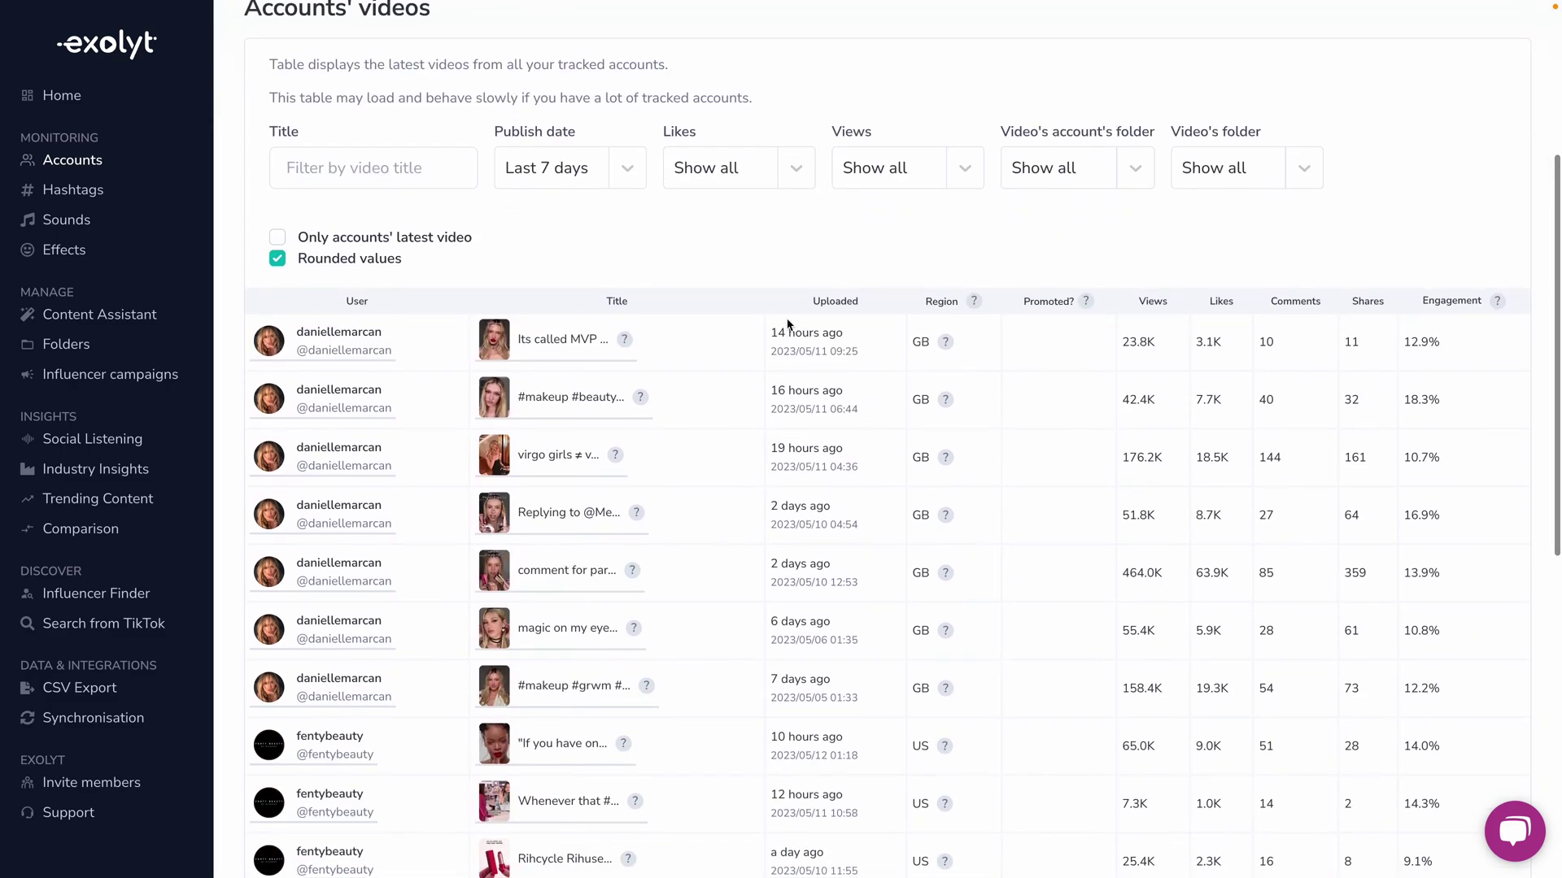
{"action": "scroll", "coordinate": [878, 427], "scroll_direction": "up", "scroll_amount": 2}
Check the available publish date ranges and look through the tracked accounts' videos from the last 7 days
{"action": "left_click", "coordinate": [628, 303]}
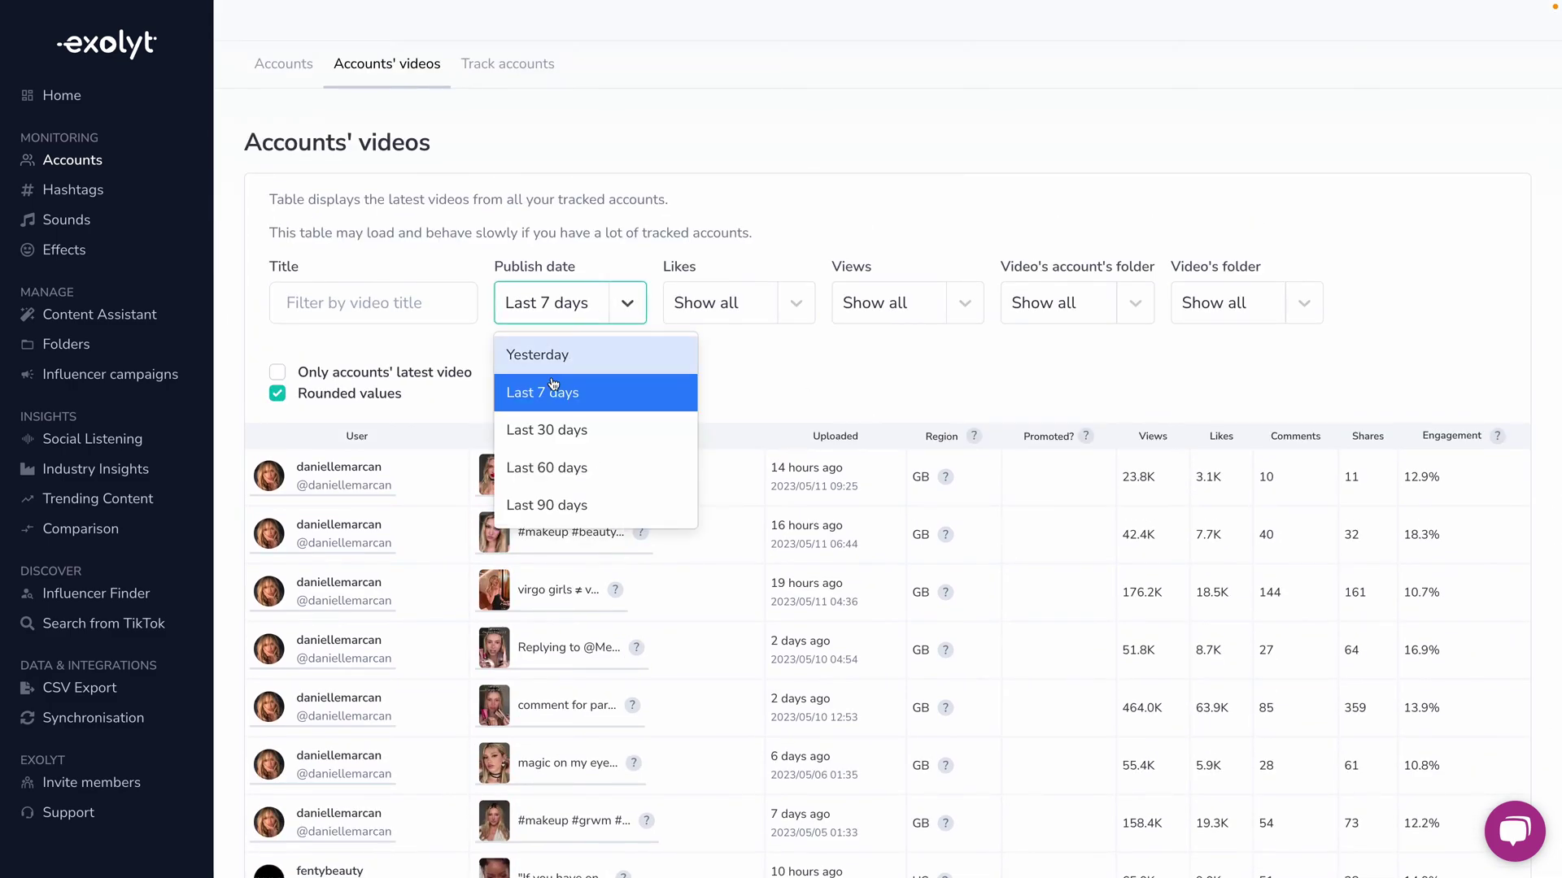
{"action": "left_click", "coordinate": [608, 260]}
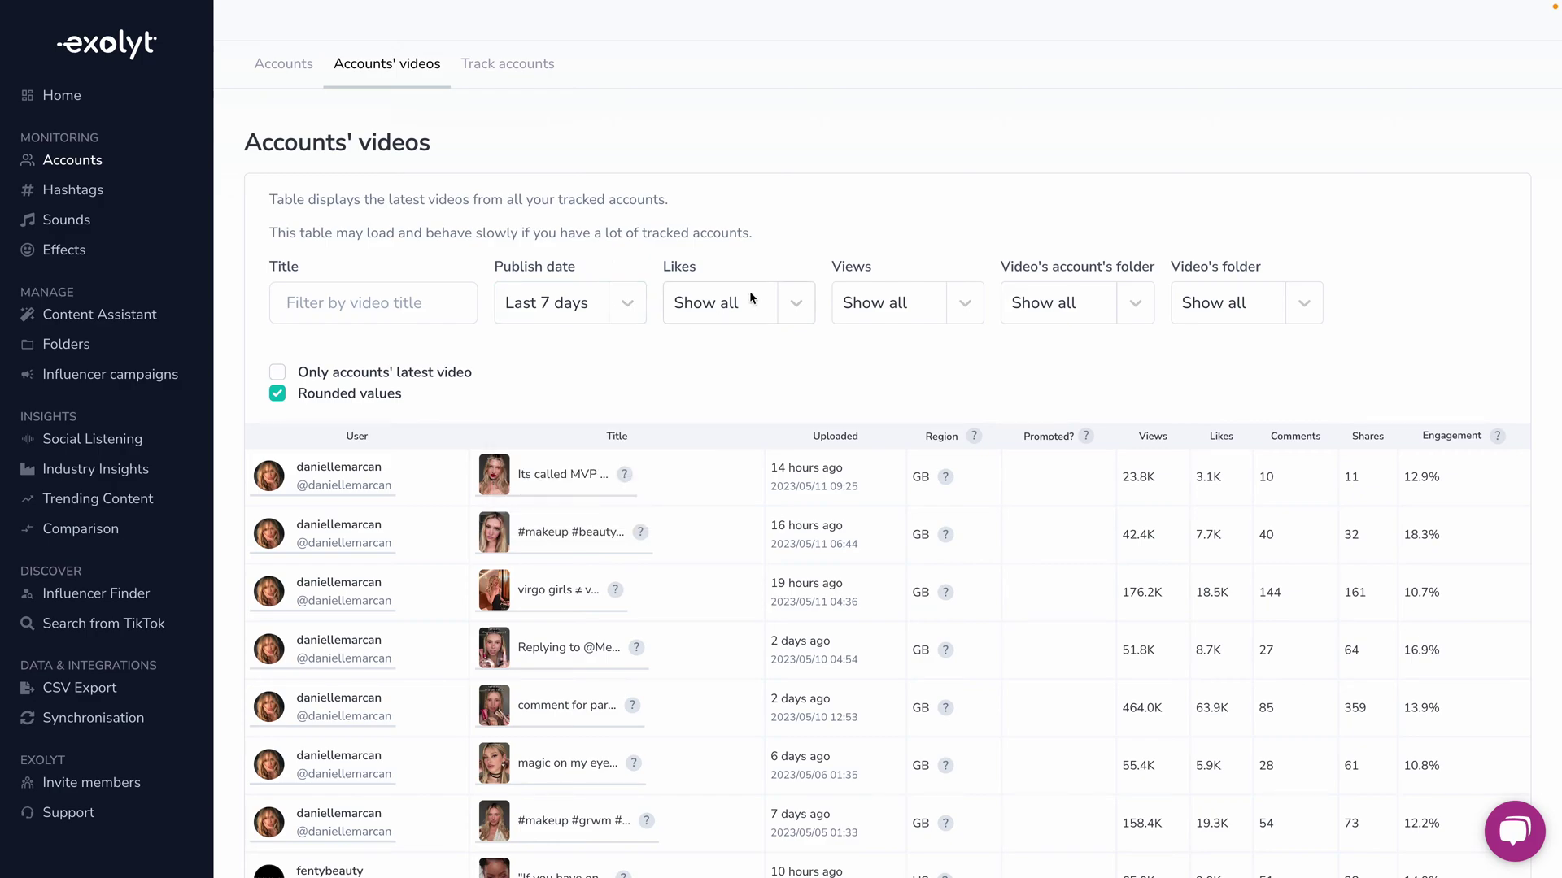
{"action": "scroll", "coordinate": [730, 489], "scroll_direction": "down", "scroll_amount": 15}
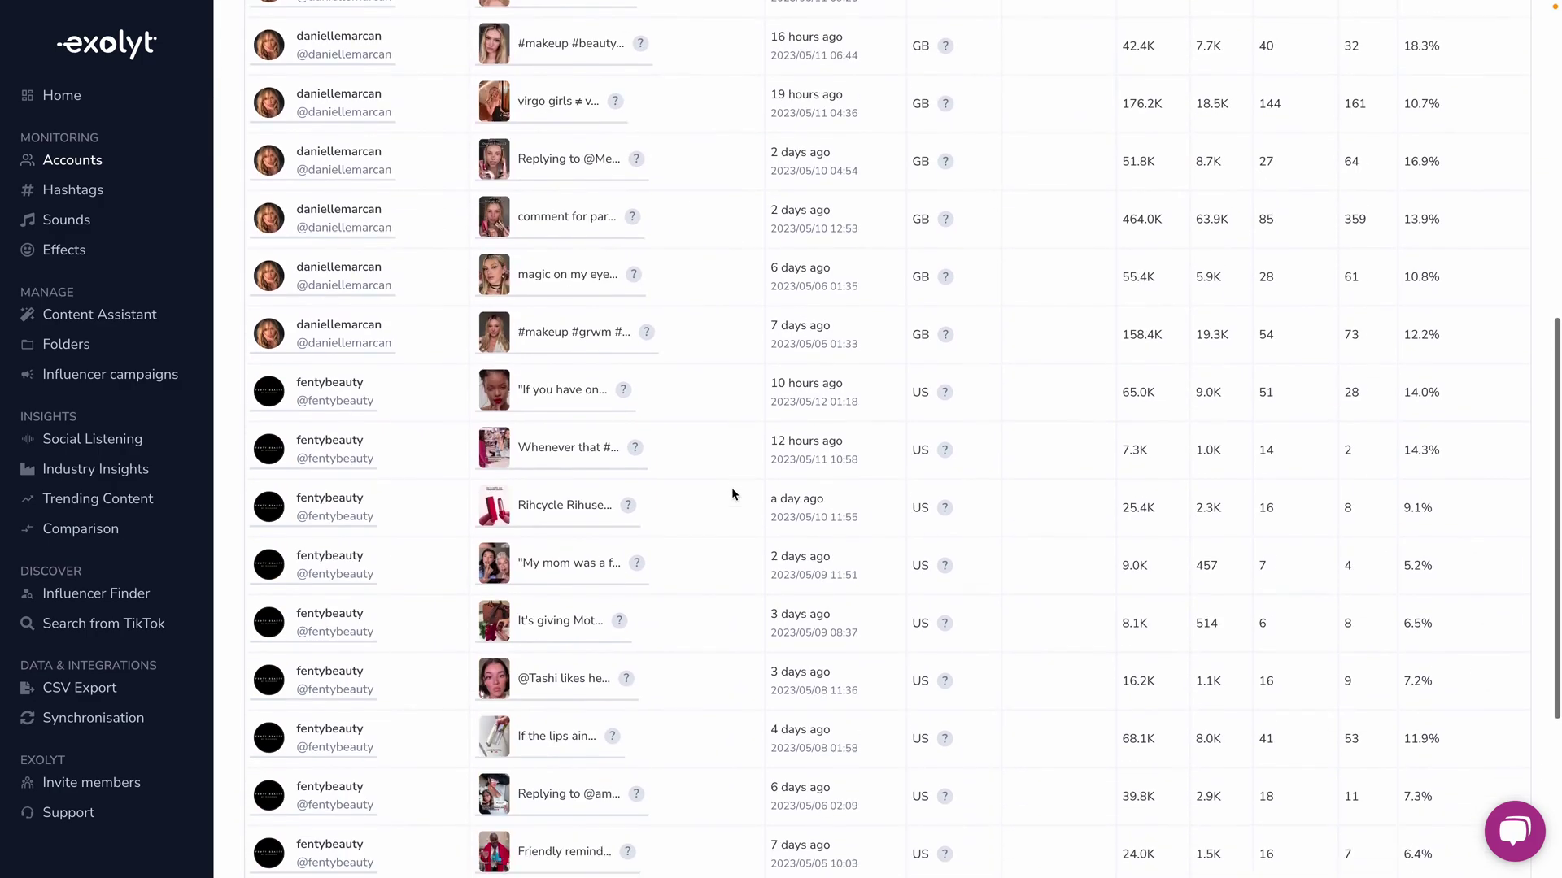
{"action": "scroll", "coordinate": [738, 467], "scroll_direction": "up", "scroll_amount": 17}
{"action": "scroll", "coordinate": [740, 470], "scroll_direction": "up", "scroll_amount": 1}
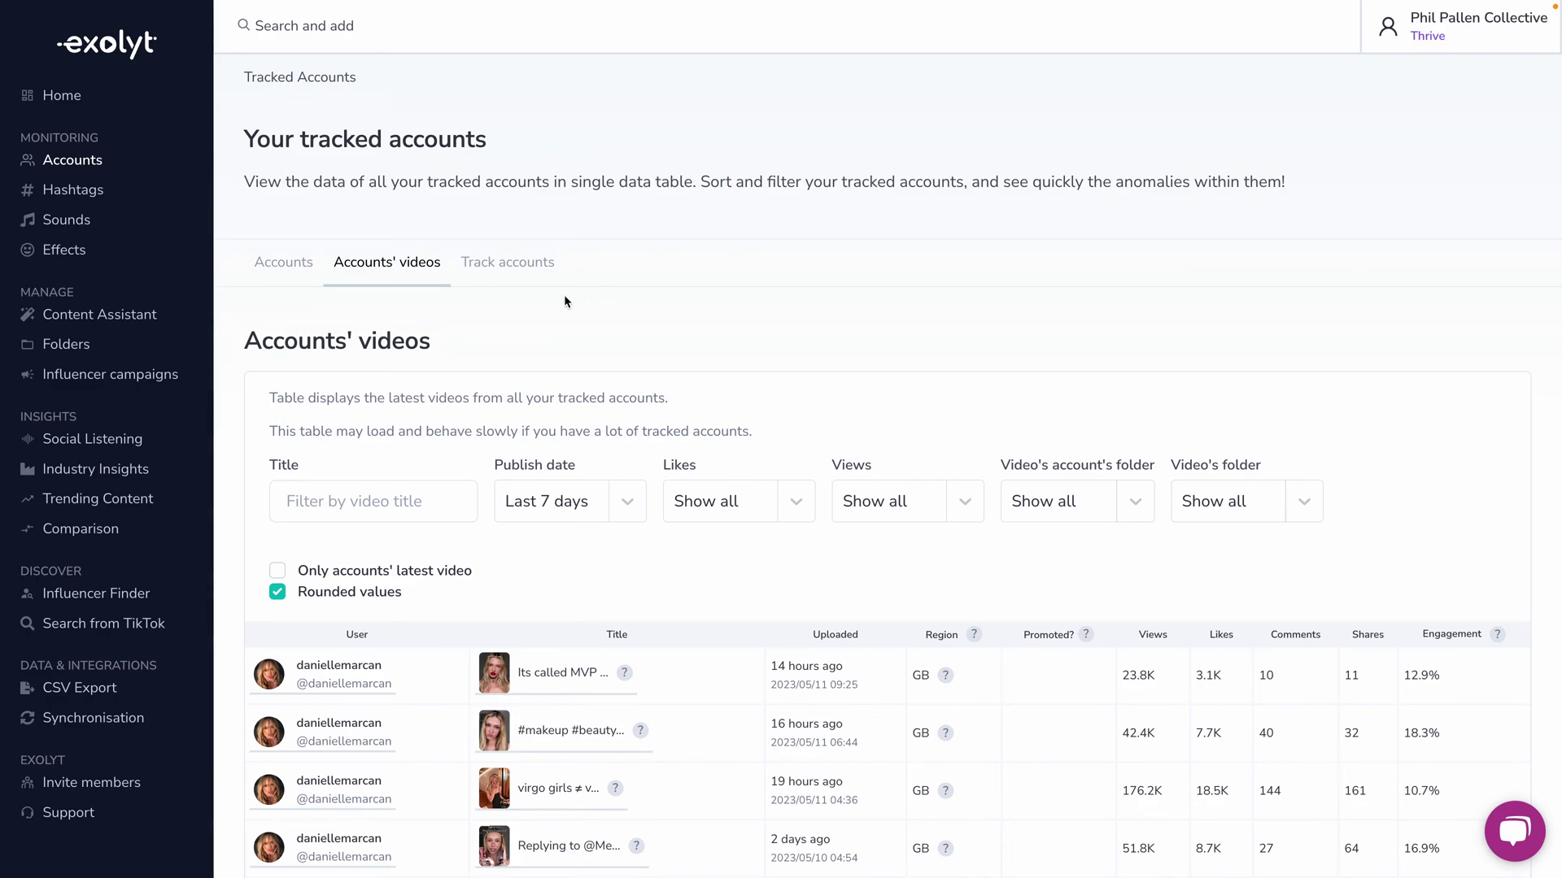
Open the Hashtags overview and examine today's hot major and niche topics with their views, trends and hotness scores
{"action": "left_click", "coordinate": [70, 190]}
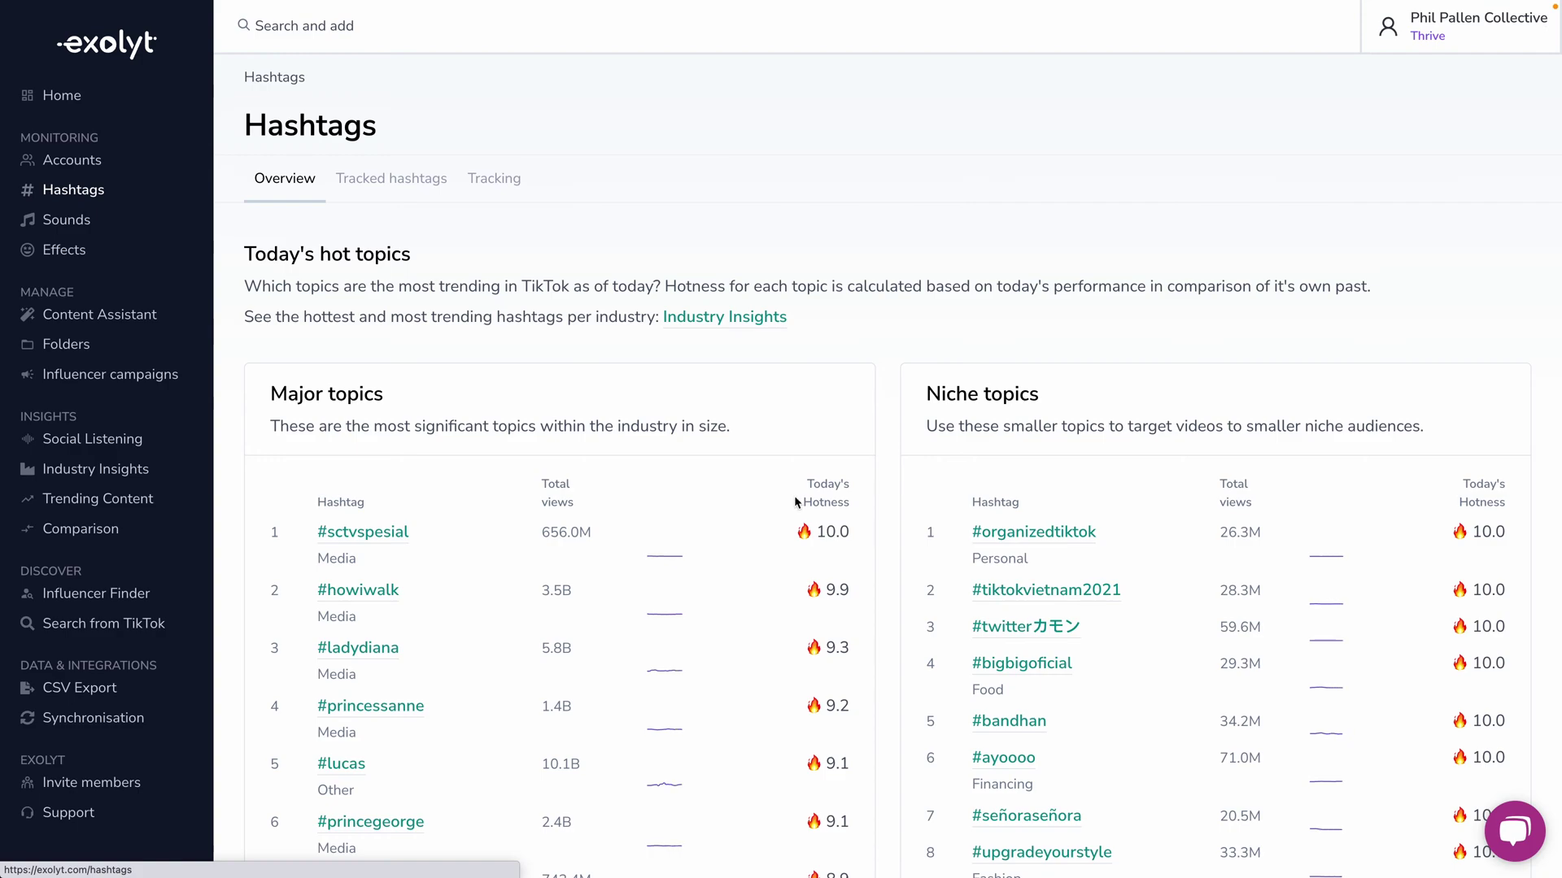
{"action": "scroll", "coordinate": [892, 379], "scroll_direction": "down", "scroll_amount": 2}
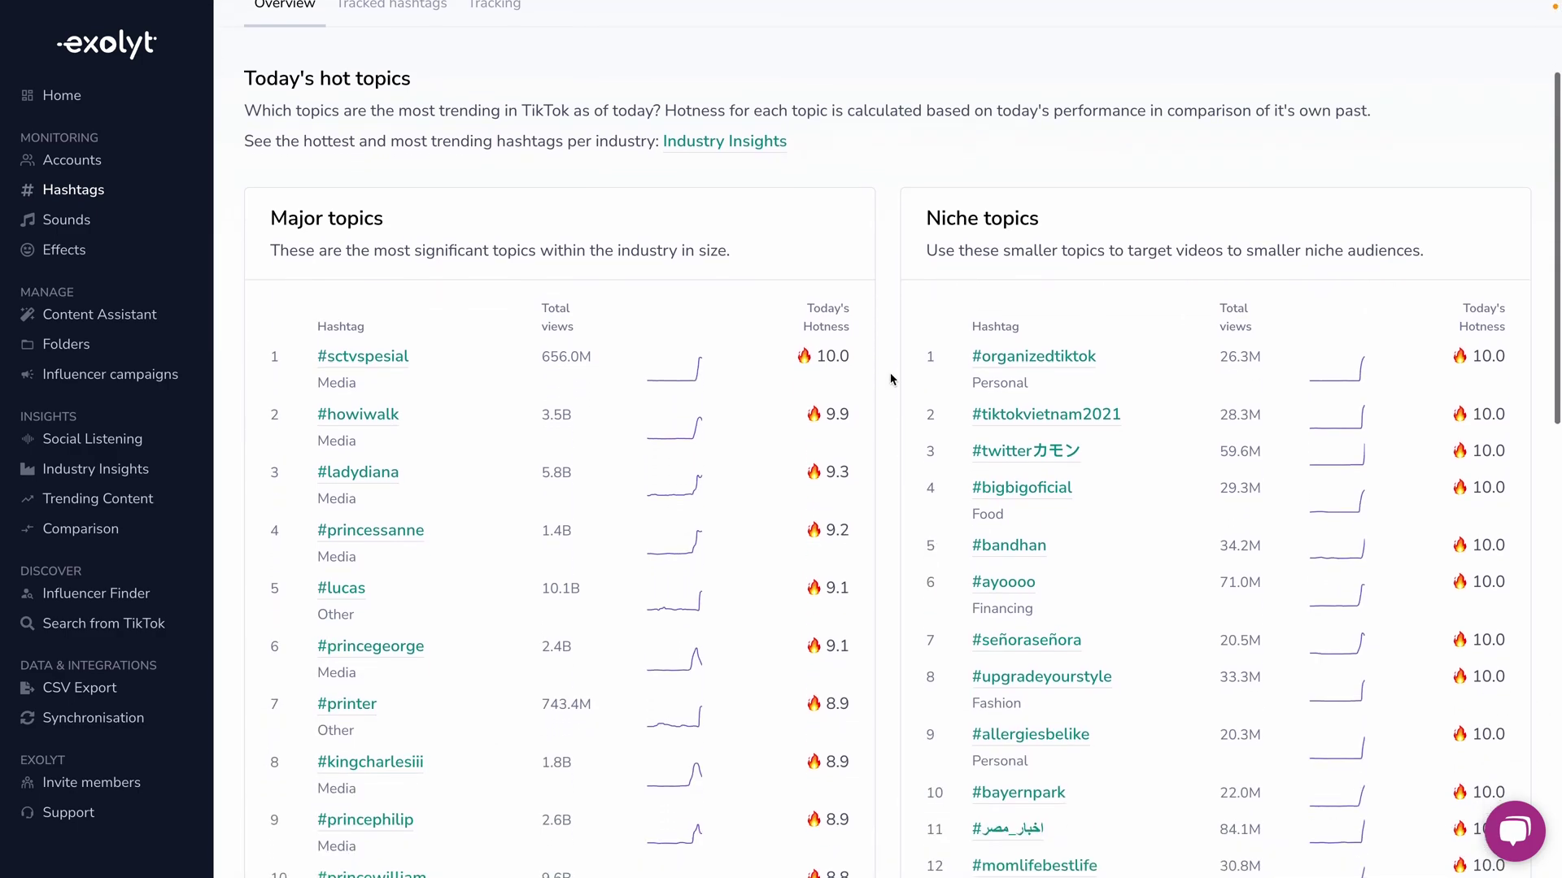
{"action": "scroll", "coordinate": [892, 376], "scroll_direction": "up", "scroll_amount": 2}
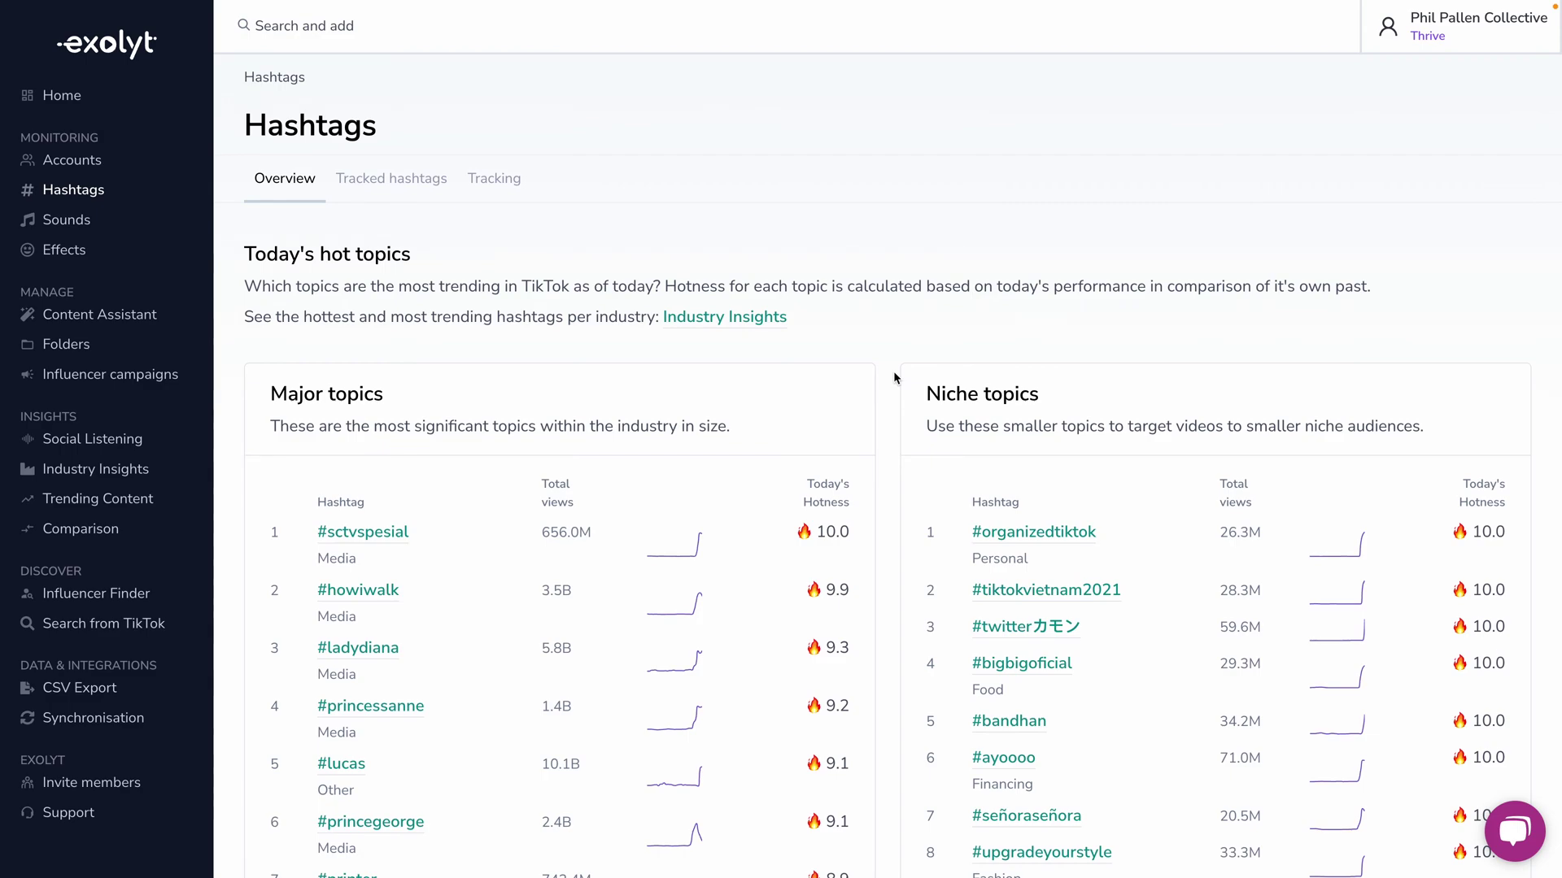
{"action": "scroll", "coordinate": [894, 378], "scroll_direction": "down", "scroll_amount": 5}
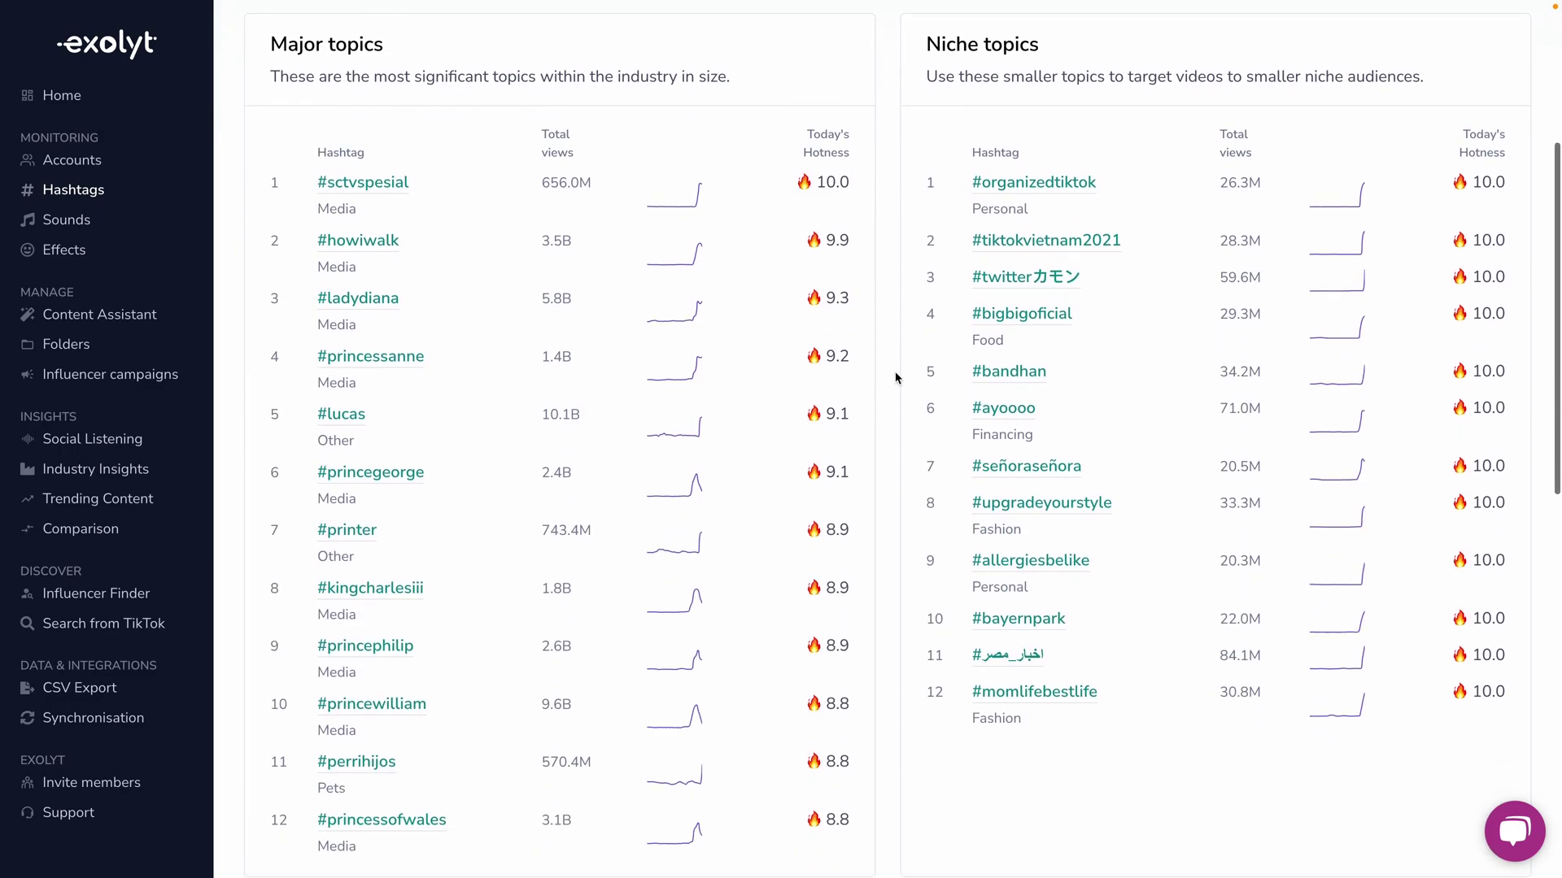
{"action": "scroll", "coordinate": [894, 379], "scroll_direction": "up", "scroll_amount": 3}
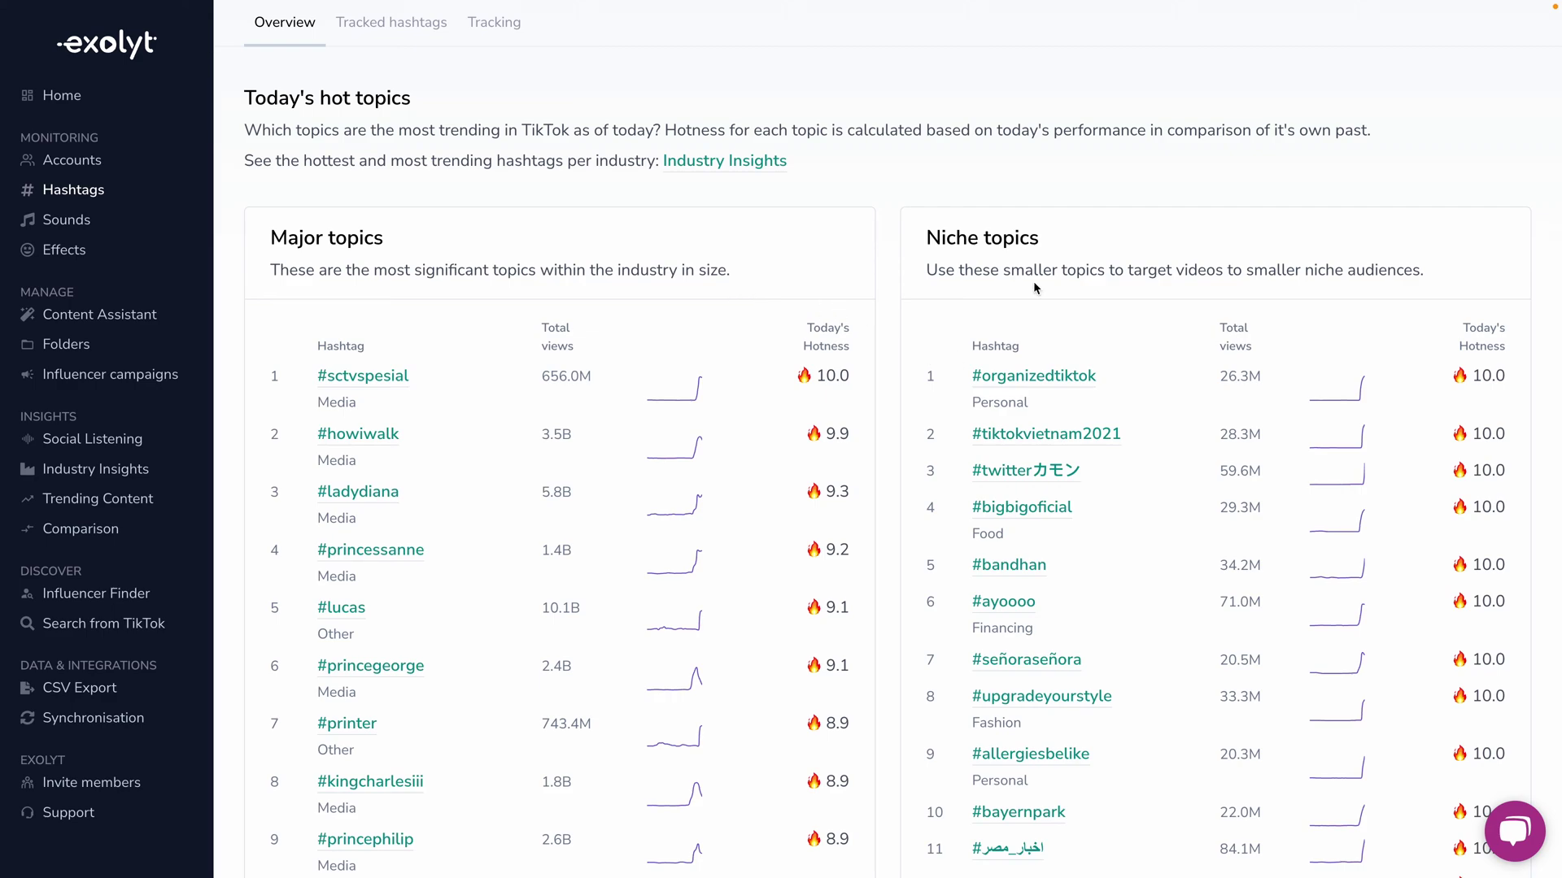
{"action": "scroll", "coordinate": [1217, 606], "scroll_direction": "down", "scroll_amount": 3}
{"action": "scroll", "coordinate": [1212, 600], "scroll_direction": "up", "scroll_amount": 2}
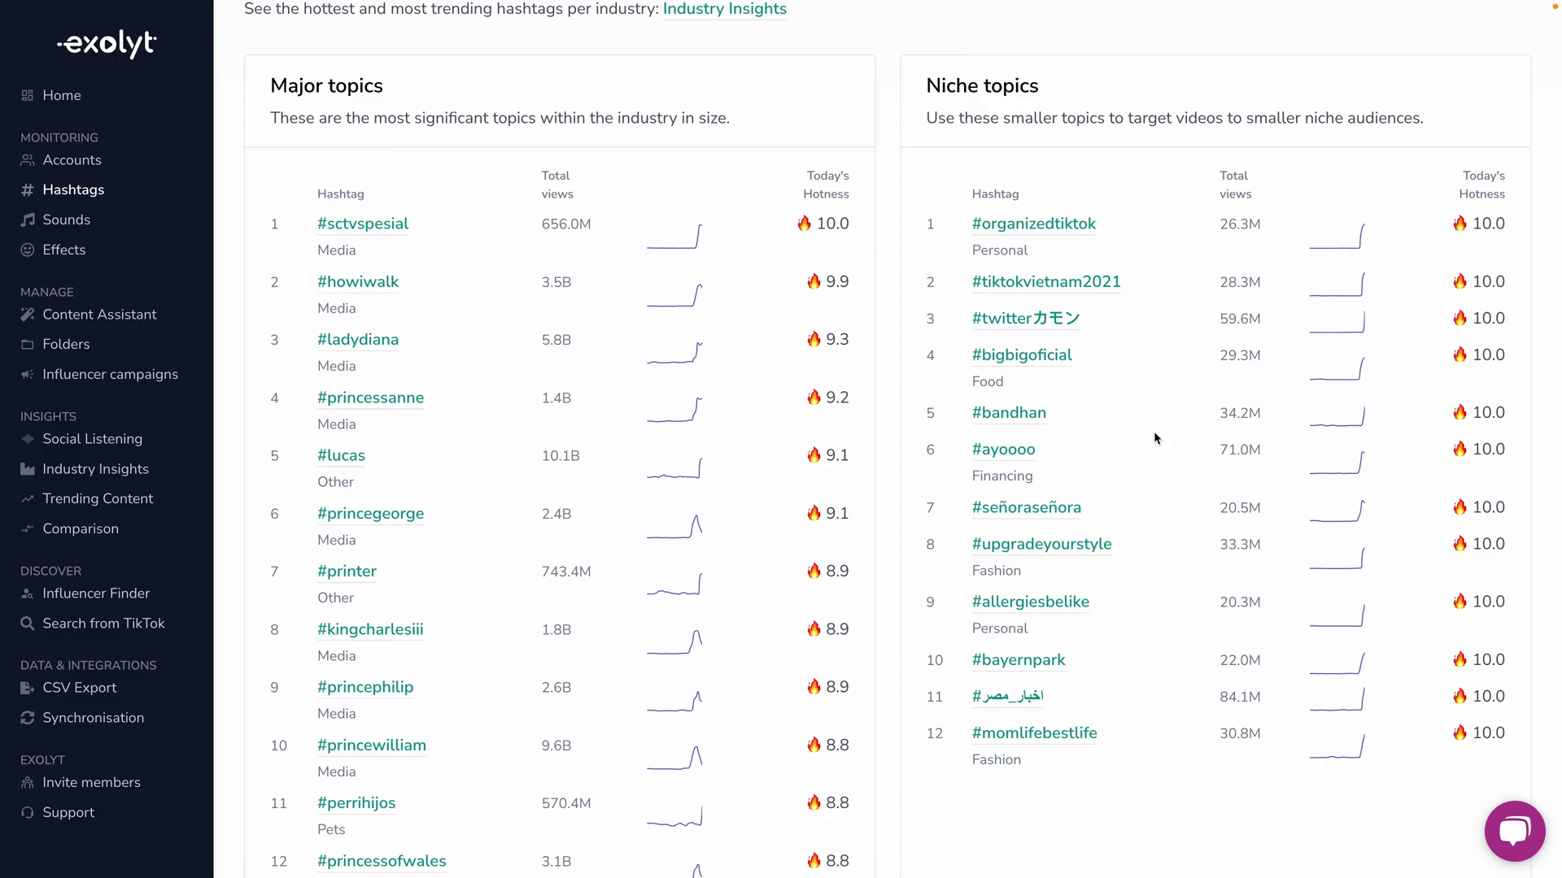
{"action": "scroll", "coordinate": [1154, 431], "scroll_direction": "up", "scroll_amount": 4}
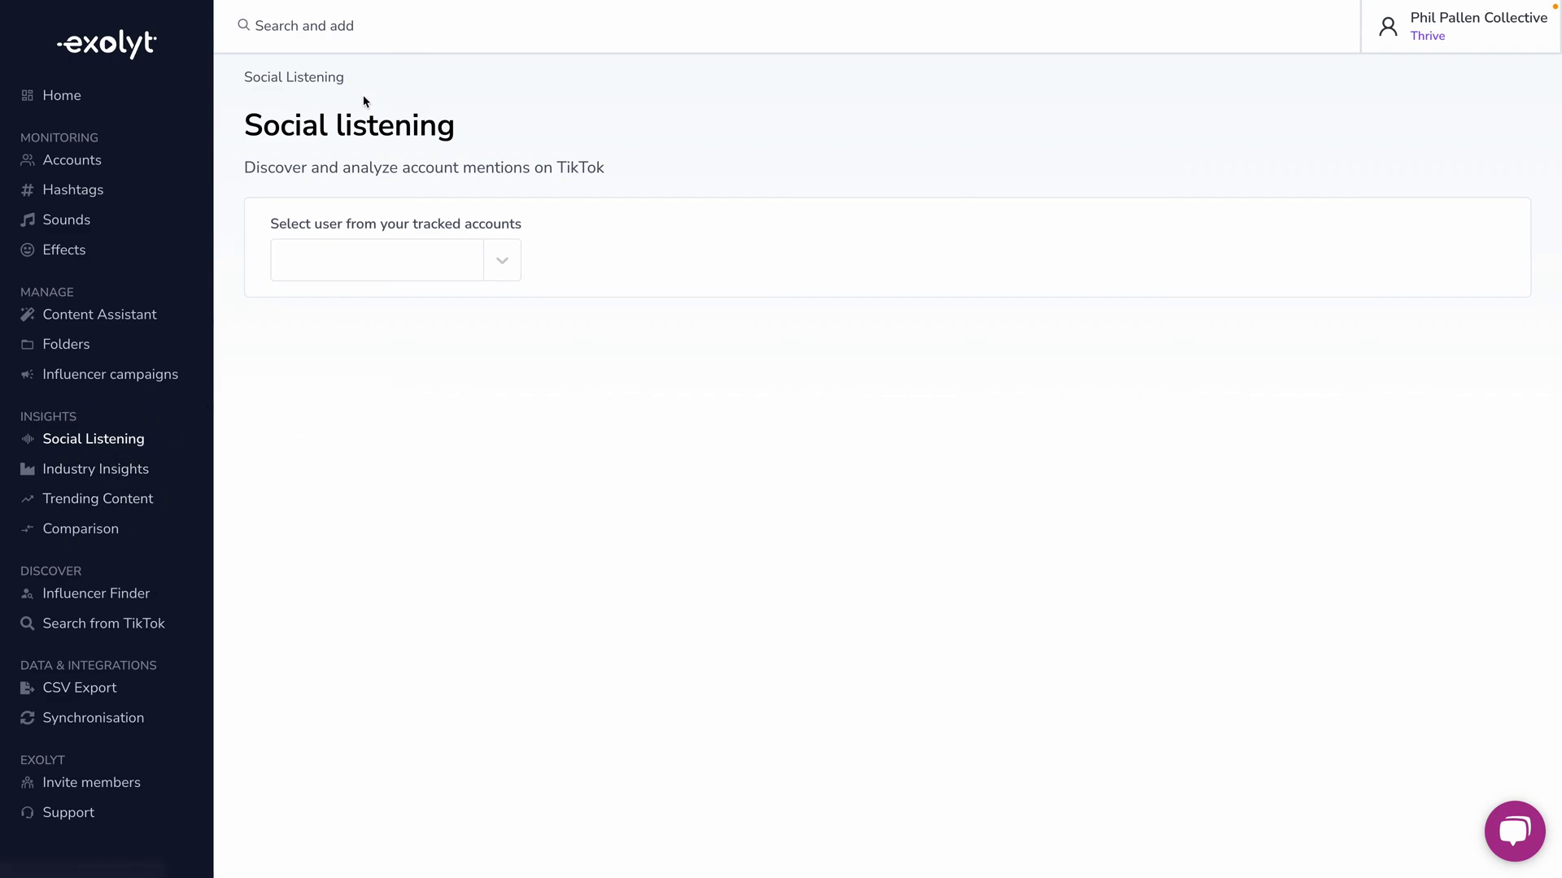
Open the social listening report for the tracked account nyxcosmetics and bring up its mentions-in-videos chart
{"action": "left_click", "coordinate": [502, 261]}
{"action": "scroll", "coordinate": [431, 488], "scroll_direction": "down", "scroll_amount": 3}
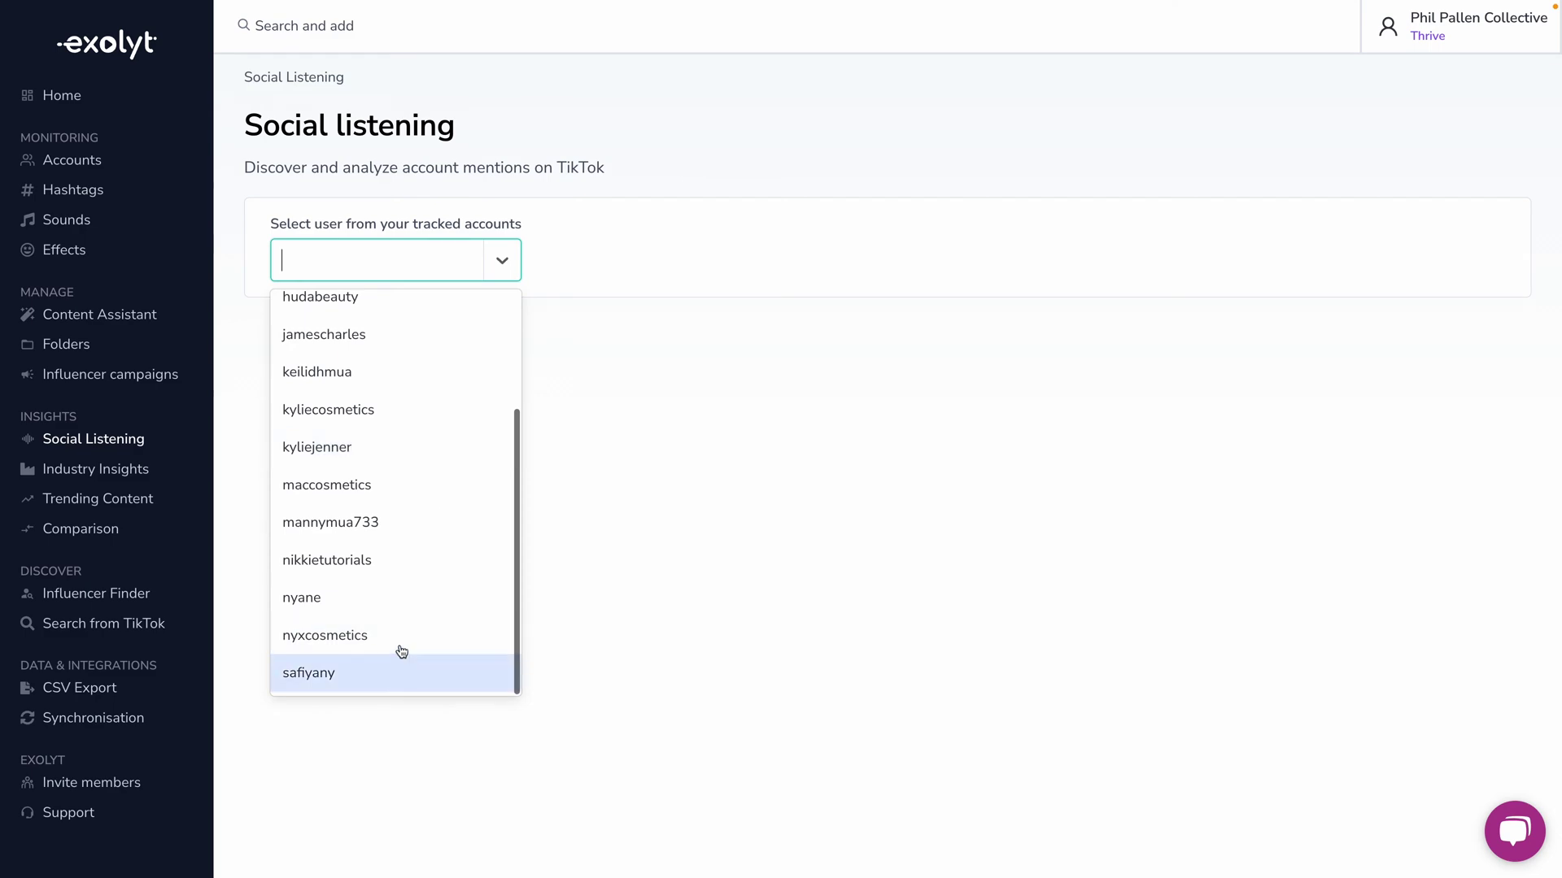
{"action": "left_click", "coordinate": [400, 634]}
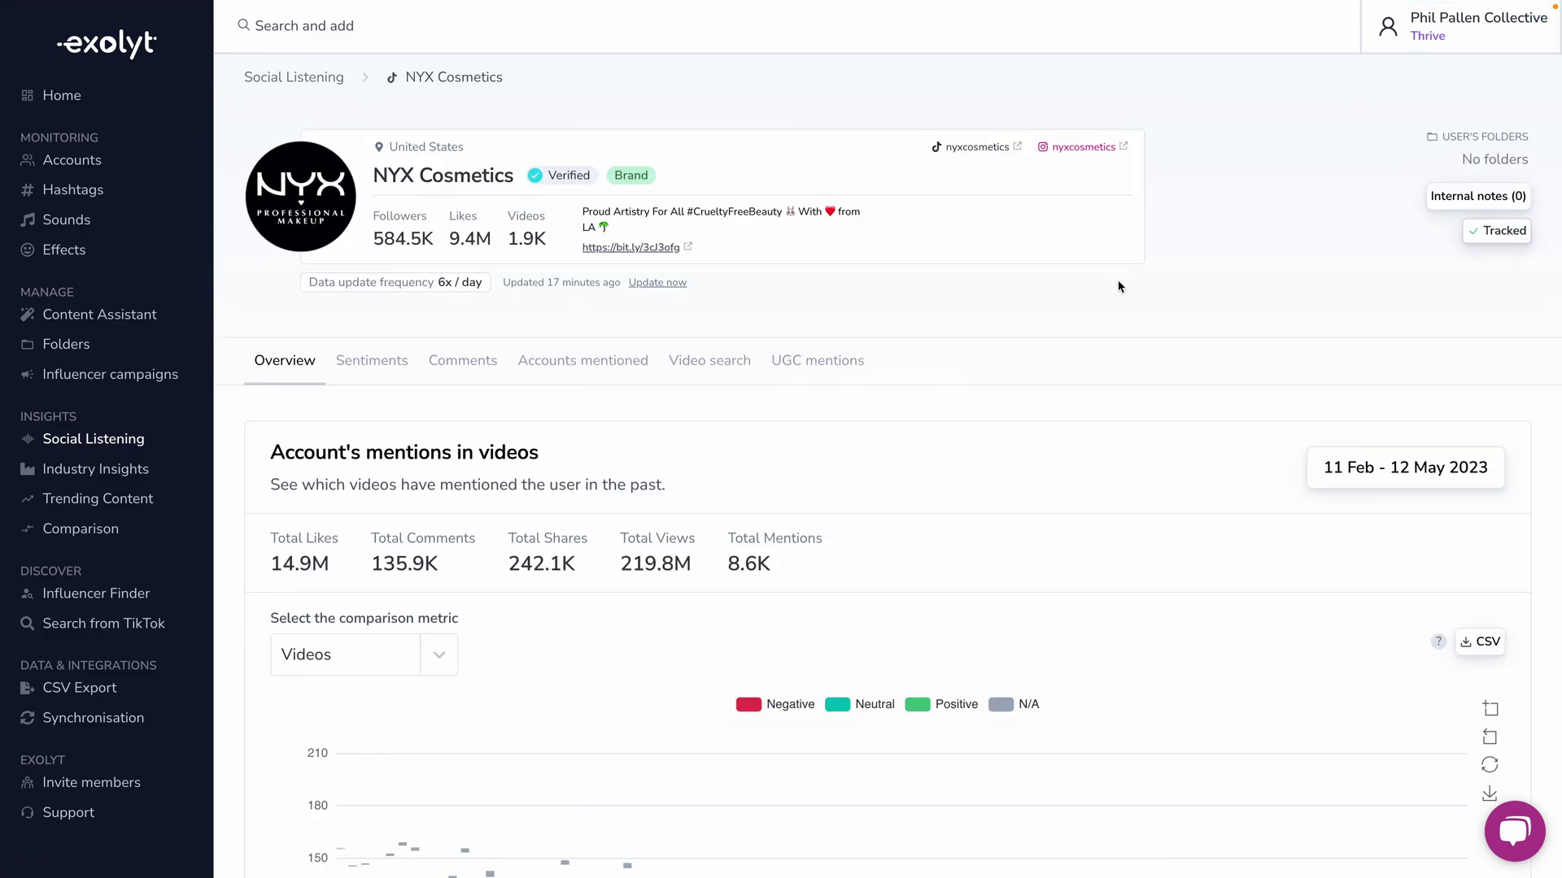
{"action": "scroll", "coordinate": [1088, 334], "scroll_direction": "down", "scroll_amount": 1}
{"action": "scroll", "coordinate": [1090, 336], "scroll_direction": "down", "scroll_amount": 3}
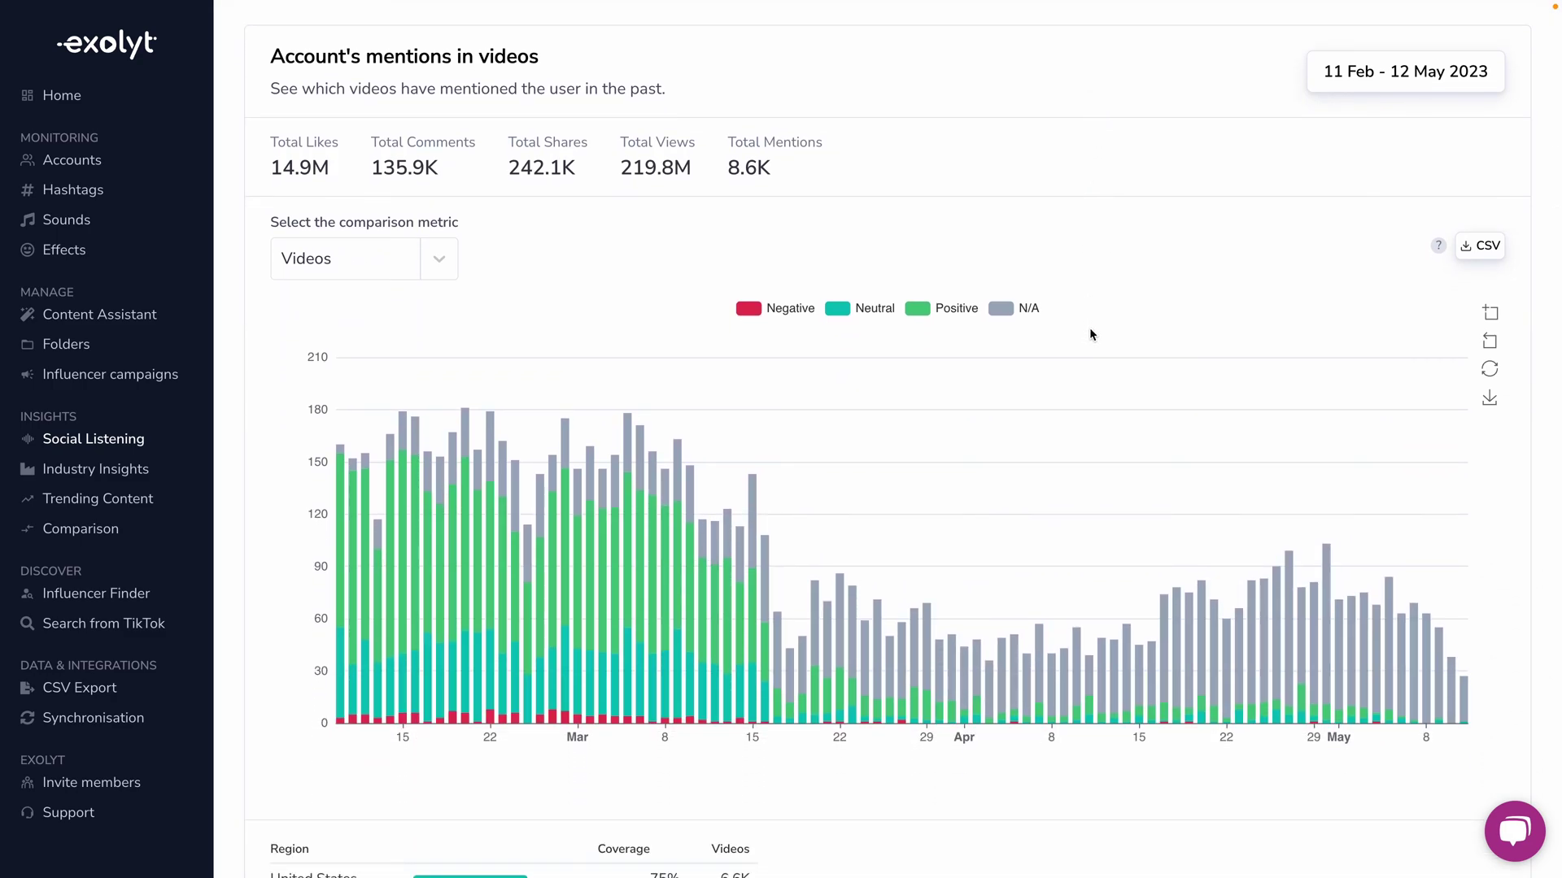
Examine the account's mention totals, the daily sentiment bars and the breakdown of mentions by region
{"action": "scroll", "coordinate": [1090, 333], "scroll_direction": "up", "scroll_amount": 2}
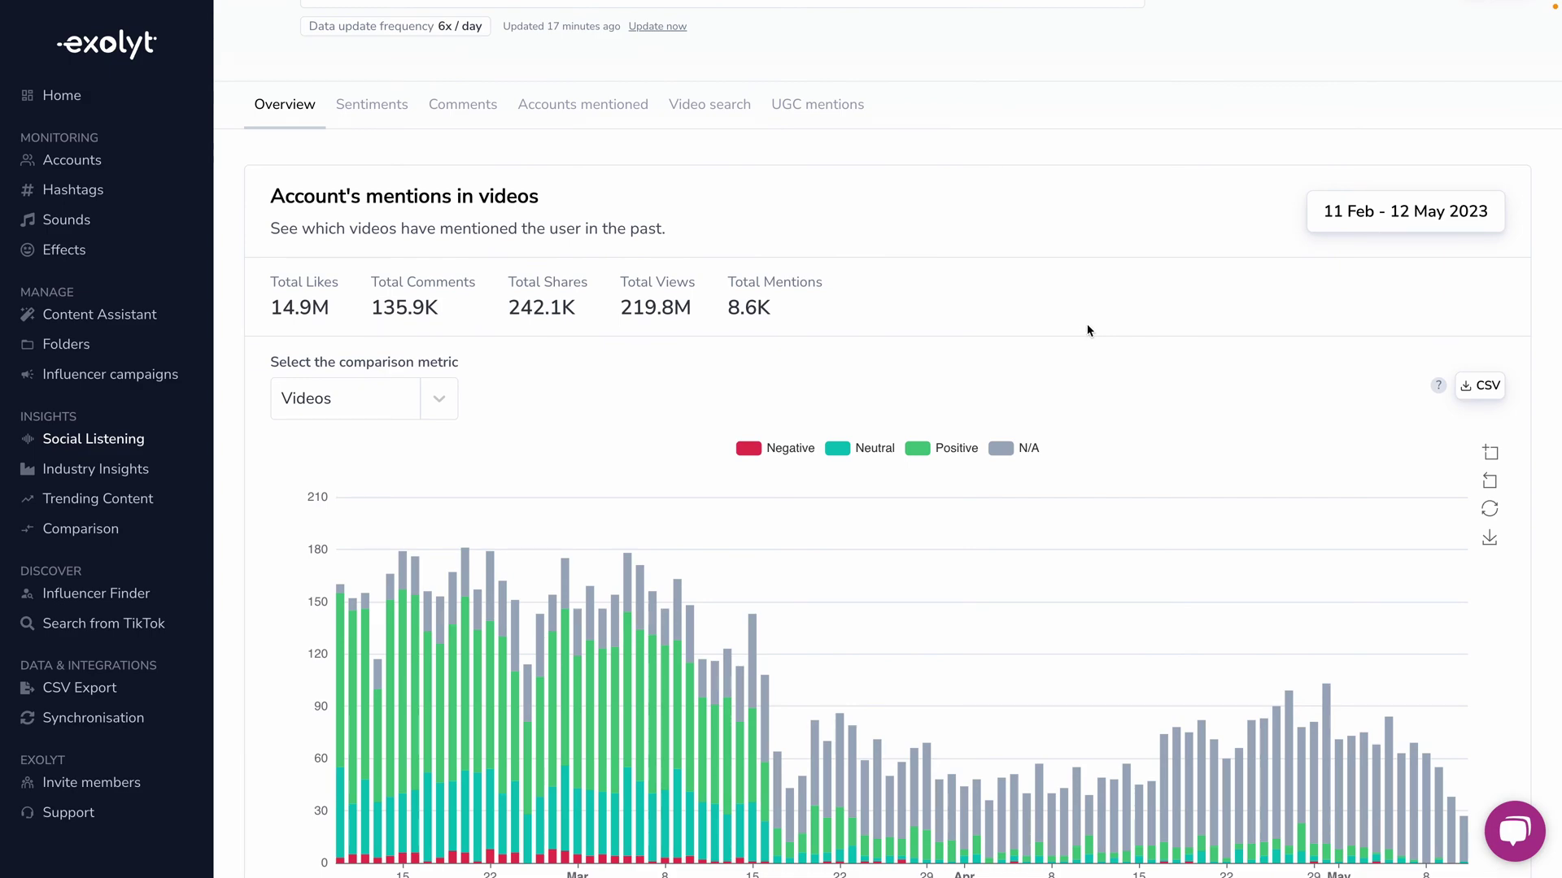
{"action": "scroll", "coordinate": [1068, 335], "scroll_direction": "down", "scroll_amount": 1}
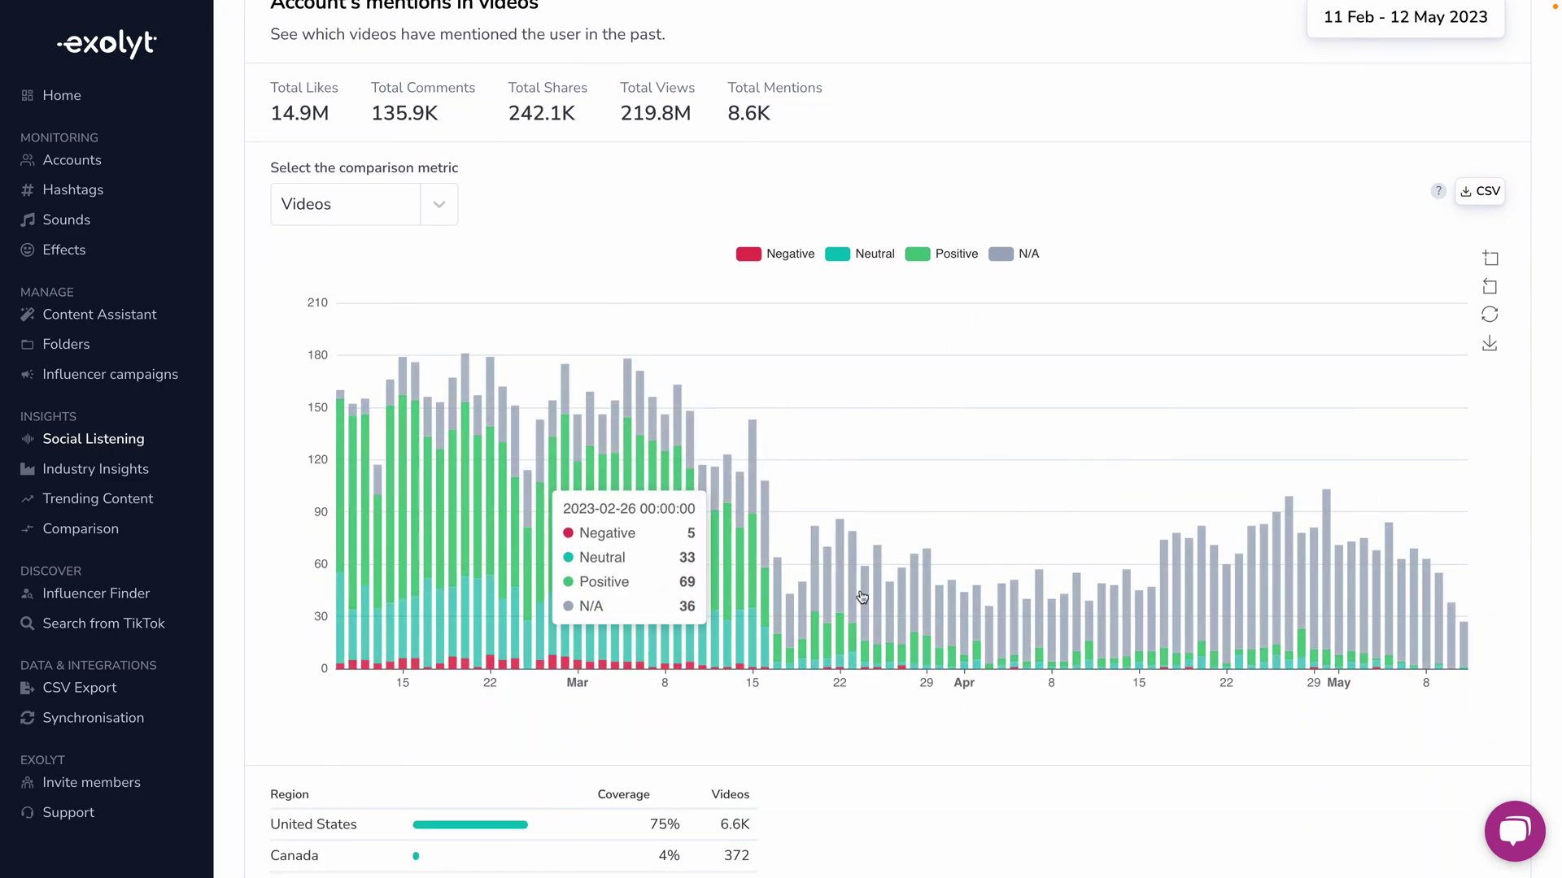
{"action": "scroll", "coordinate": [595, 297], "scroll_direction": "up", "scroll_amount": 1}
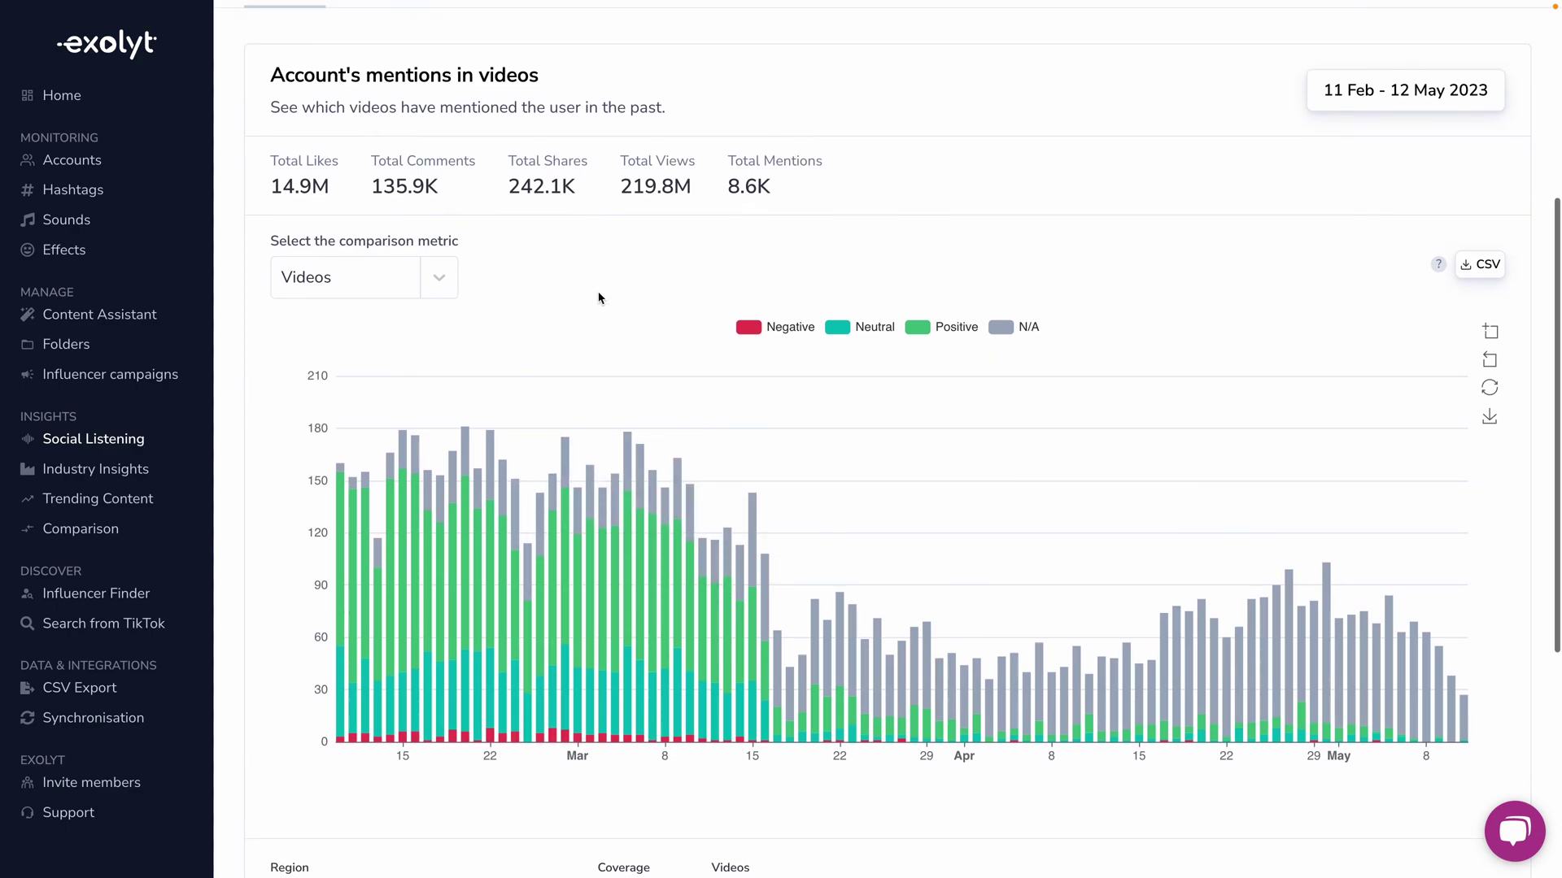
{"action": "scroll", "coordinate": [597, 296], "scroll_direction": "up", "scroll_amount": 2}
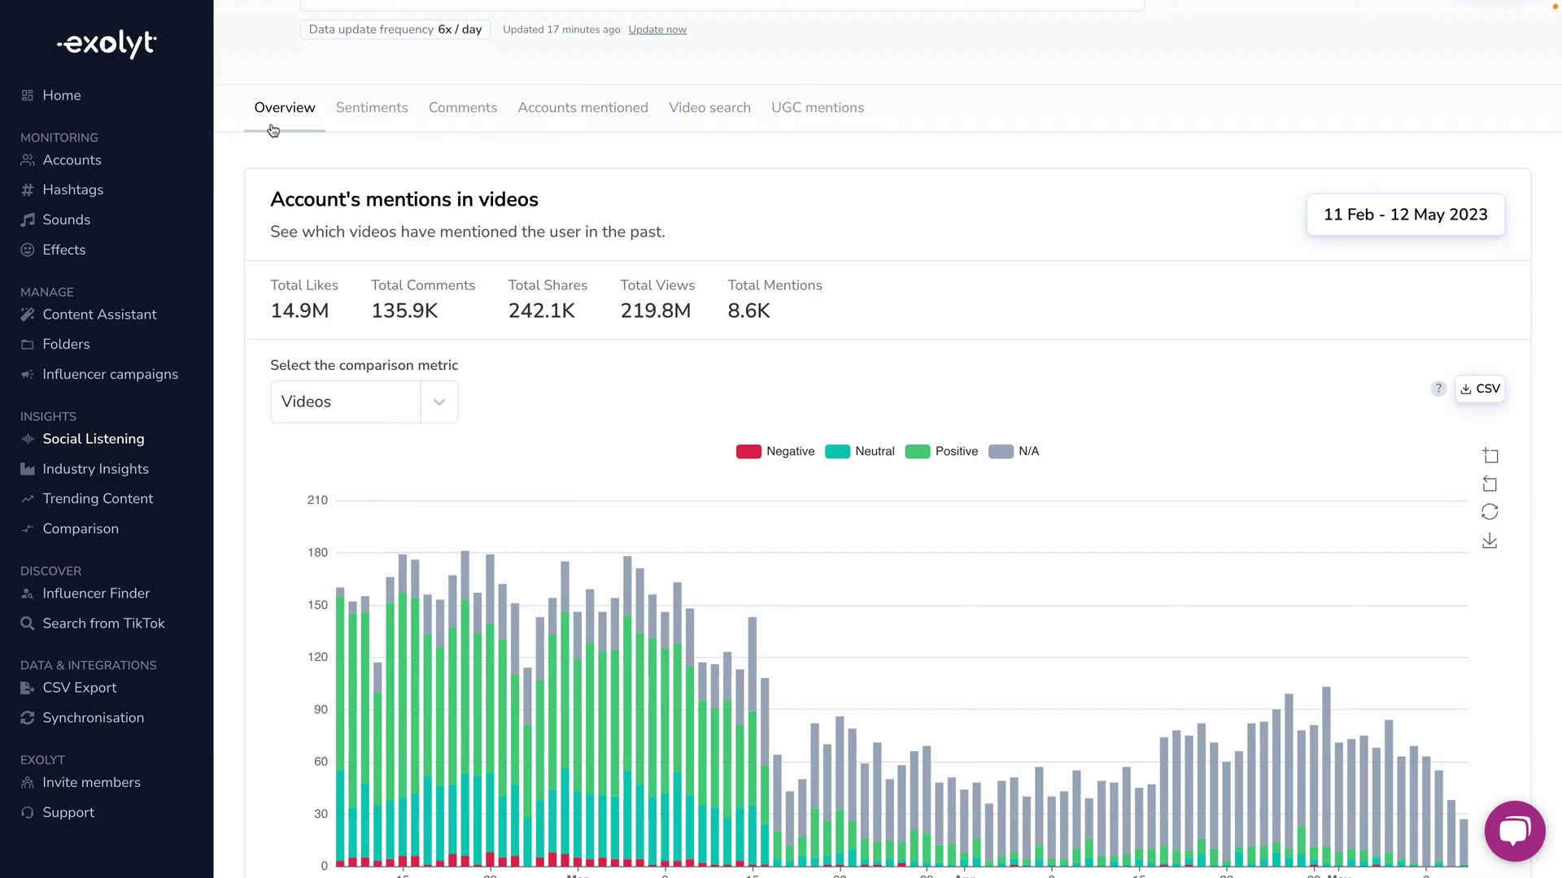
{"action": "scroll", "coordinate": [537, 405], "scroll_direction": "up", "scroll_amount": 1}
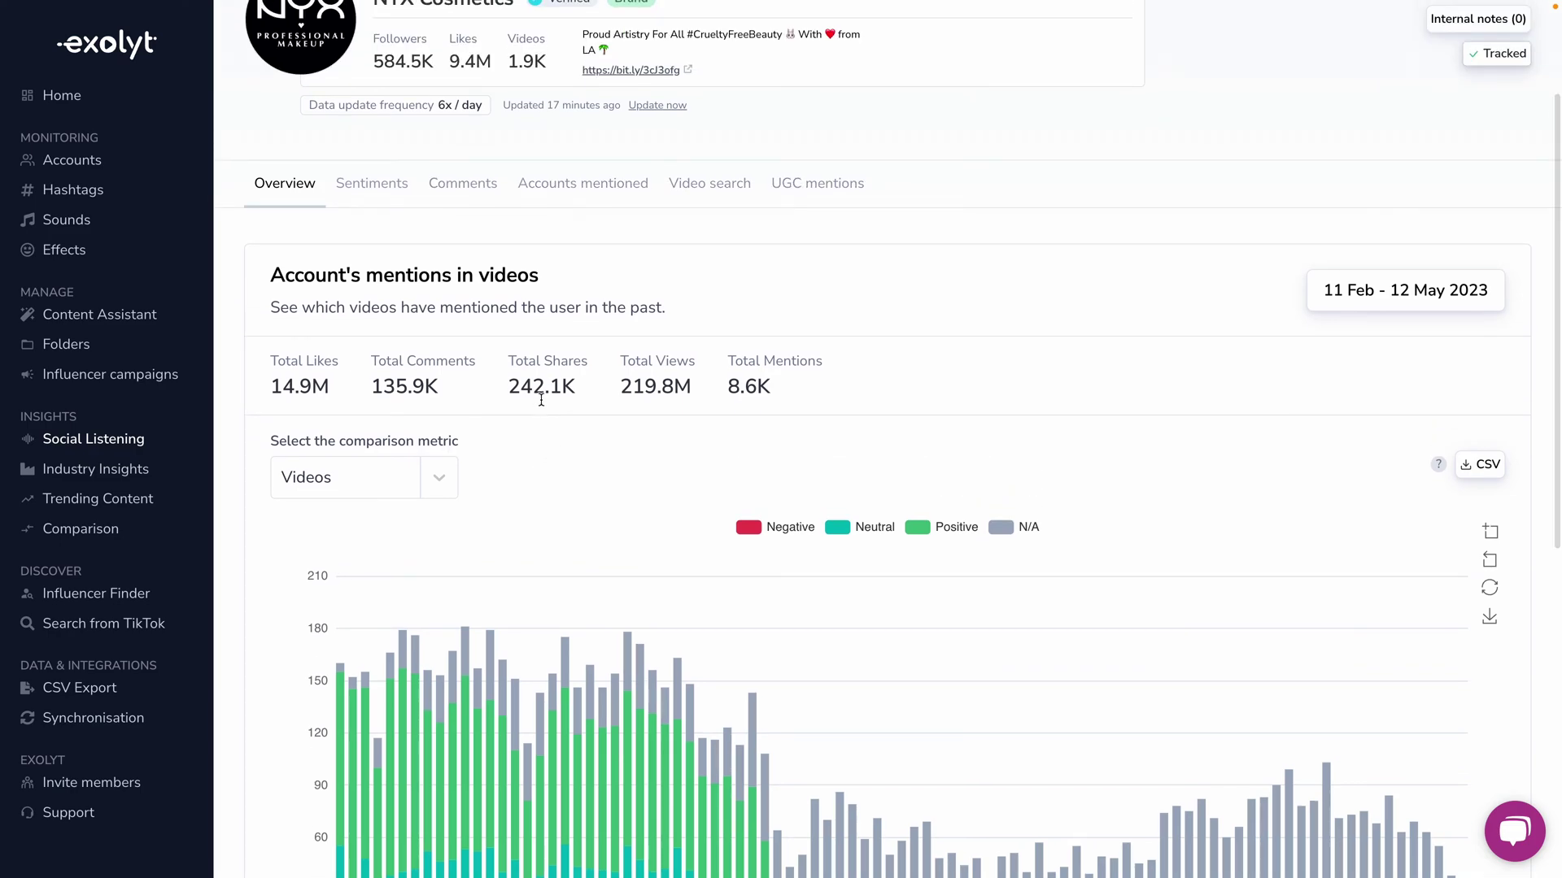
{"action": "scroll", "coordinate": [536, 404], "scroll_direction": "down", "scroll_amount": 1}
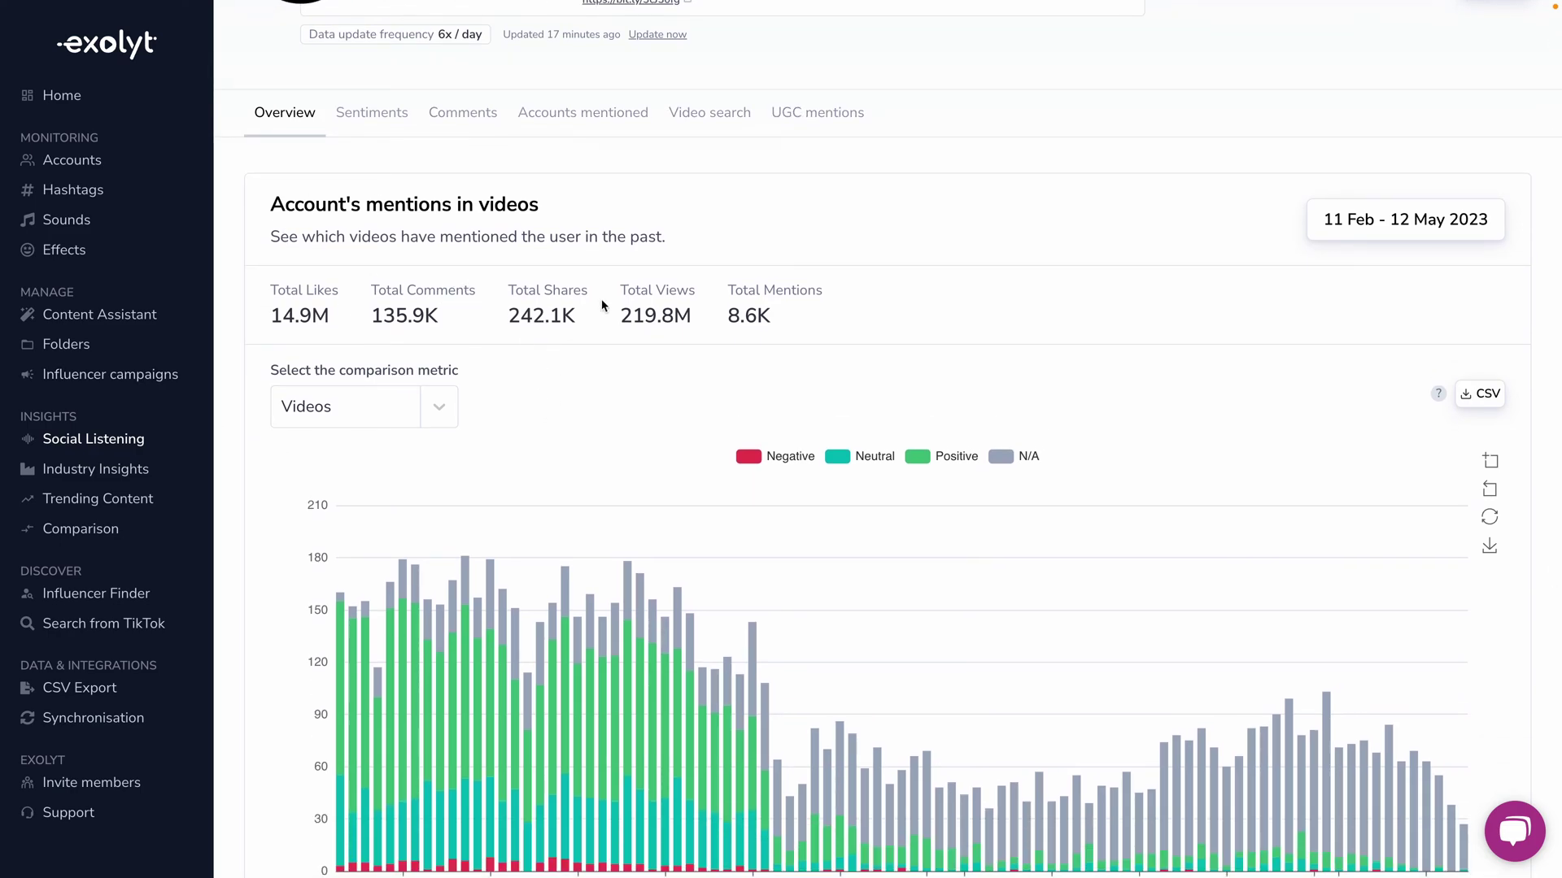
{"action": "scroll", "coordinate": [792, 322], "scroll_direction": "down", "scroll_amount": 6}
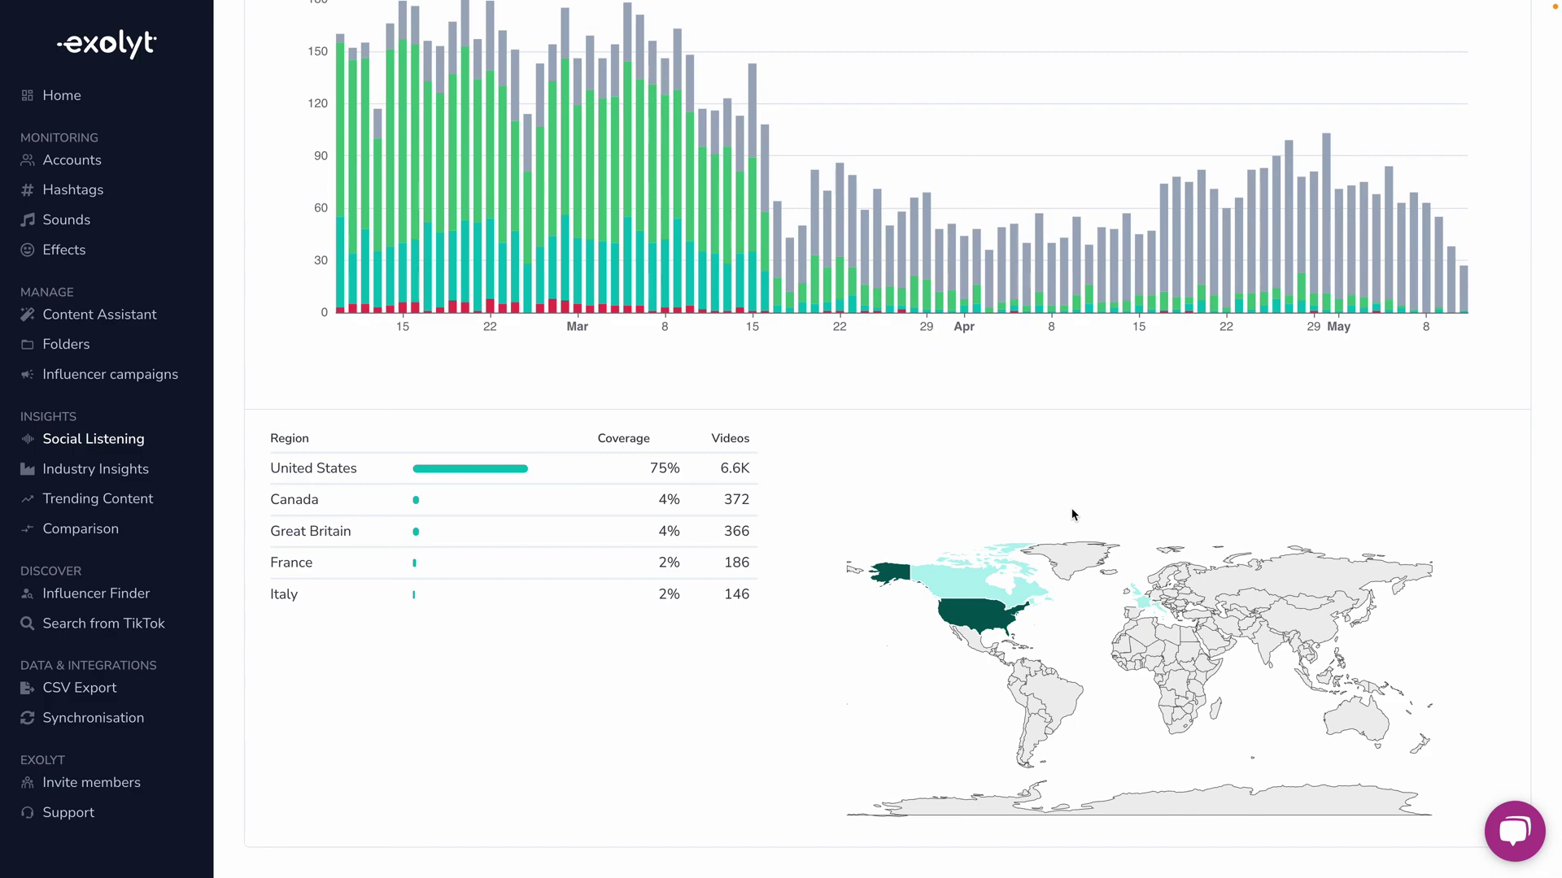
{"action": "scroll", "coordinate": [1067, 508], "scroll_direction": "up", "scroll_amount": 6}
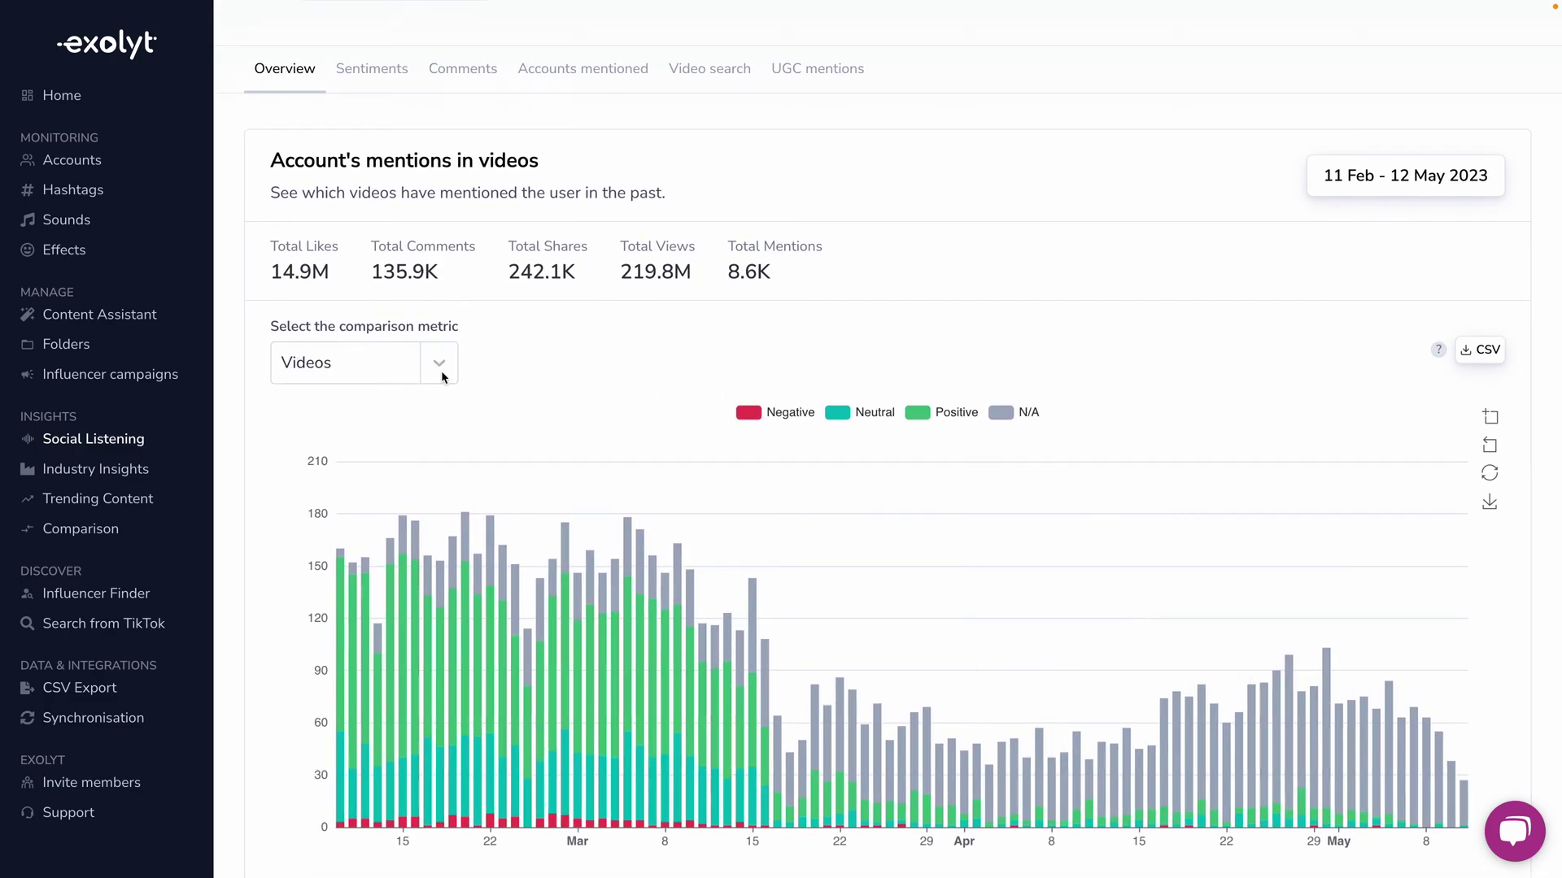
Set the mentions chart's comparison metric to Views and inspect the sentiment split on its highest day
{"action": "left_click", "coordinate": [448, 374]}
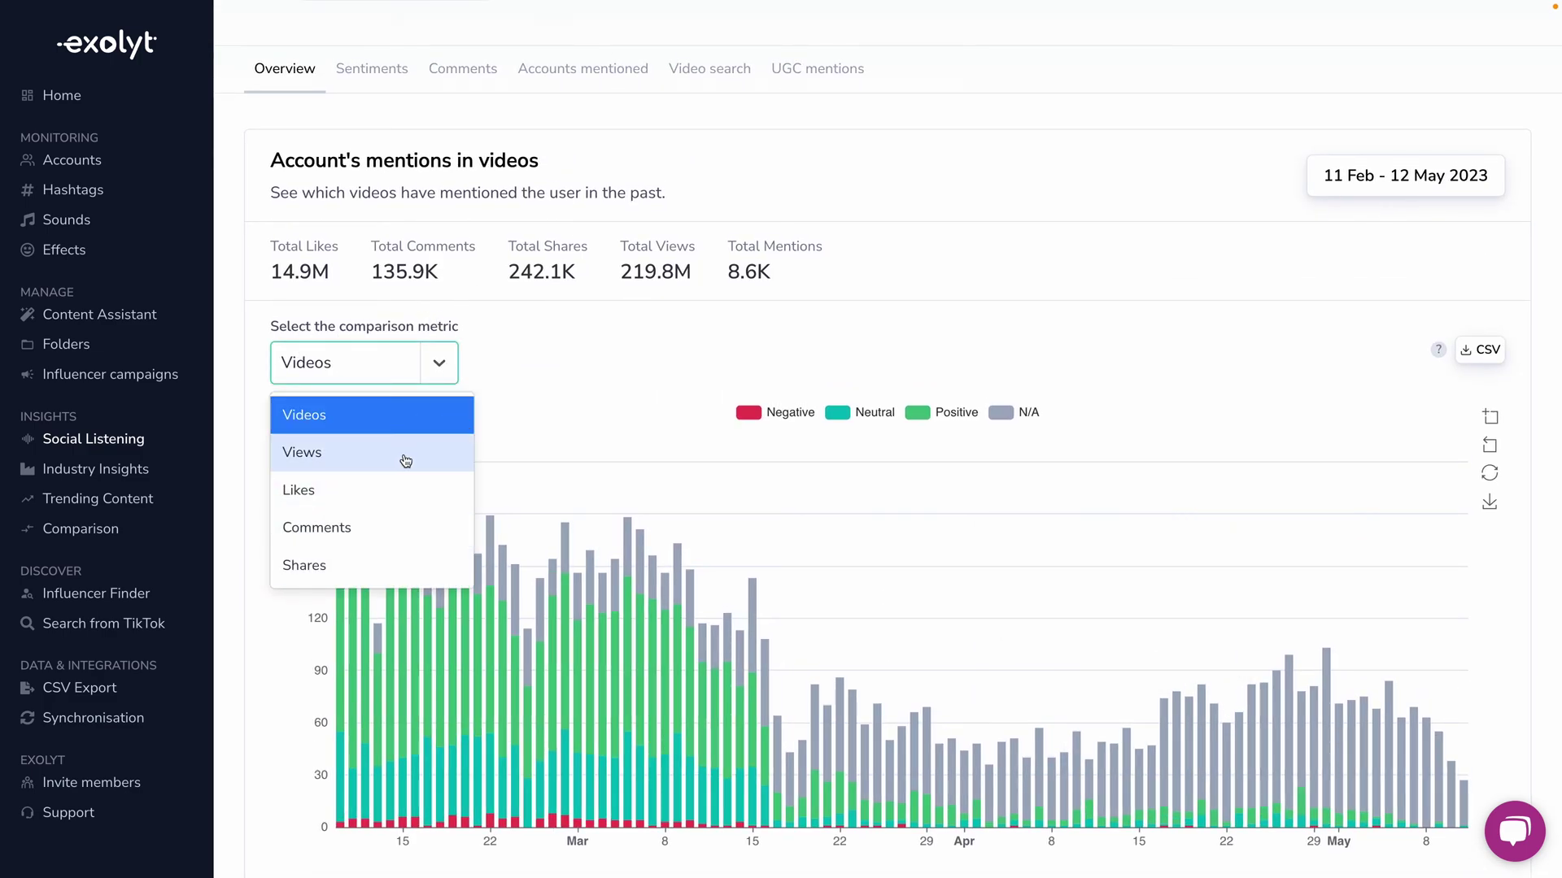
{"action": "left_click", "coordinate": [349, 456]}
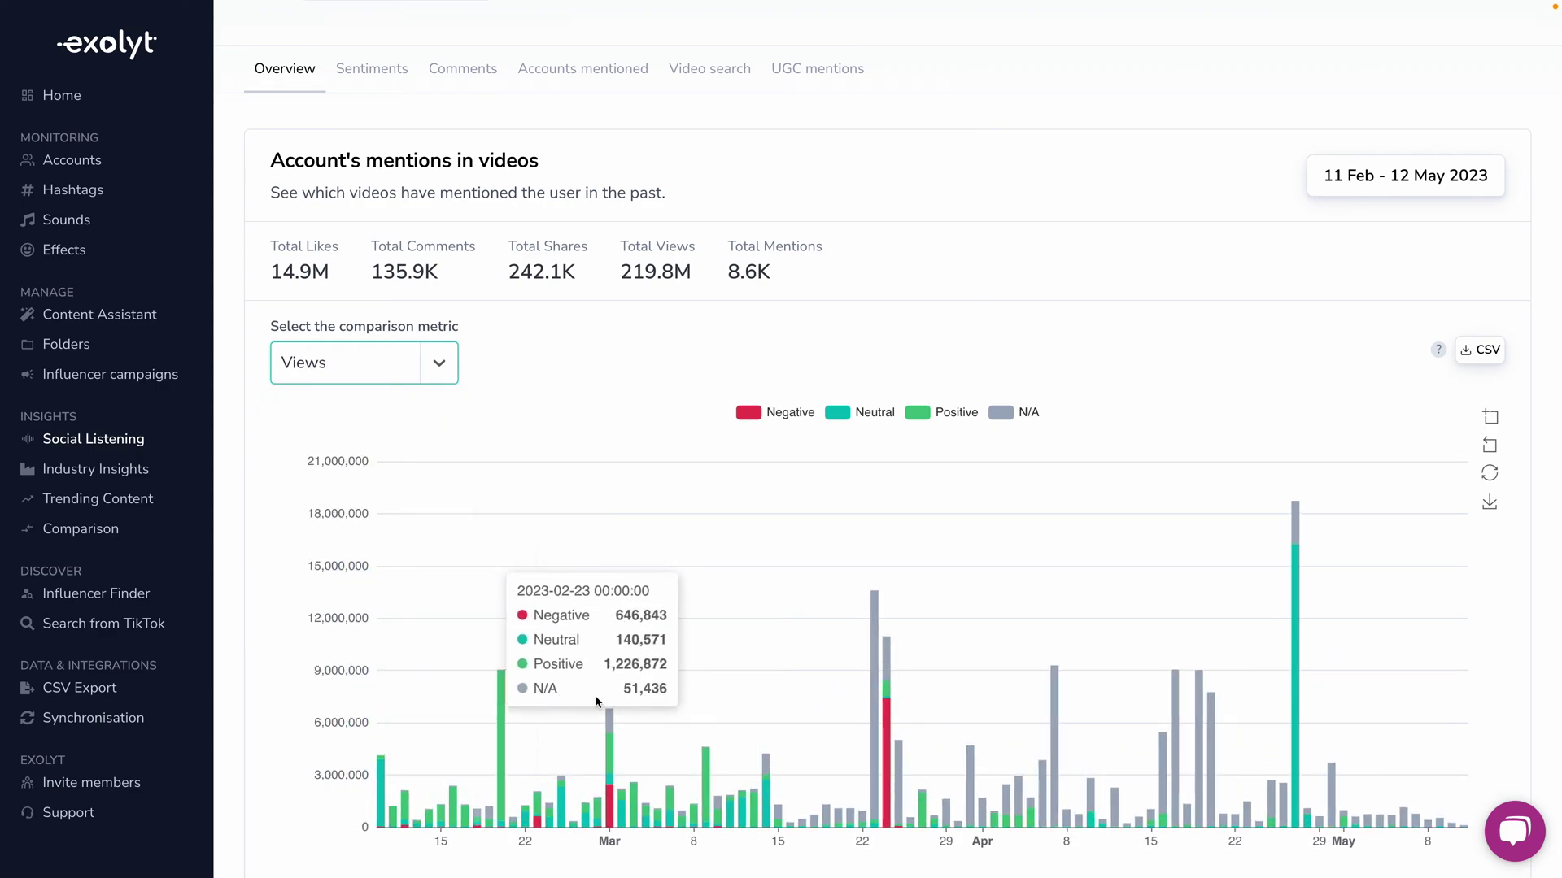
{"action": "mouse_move", "coordinate": [1298, 807]}
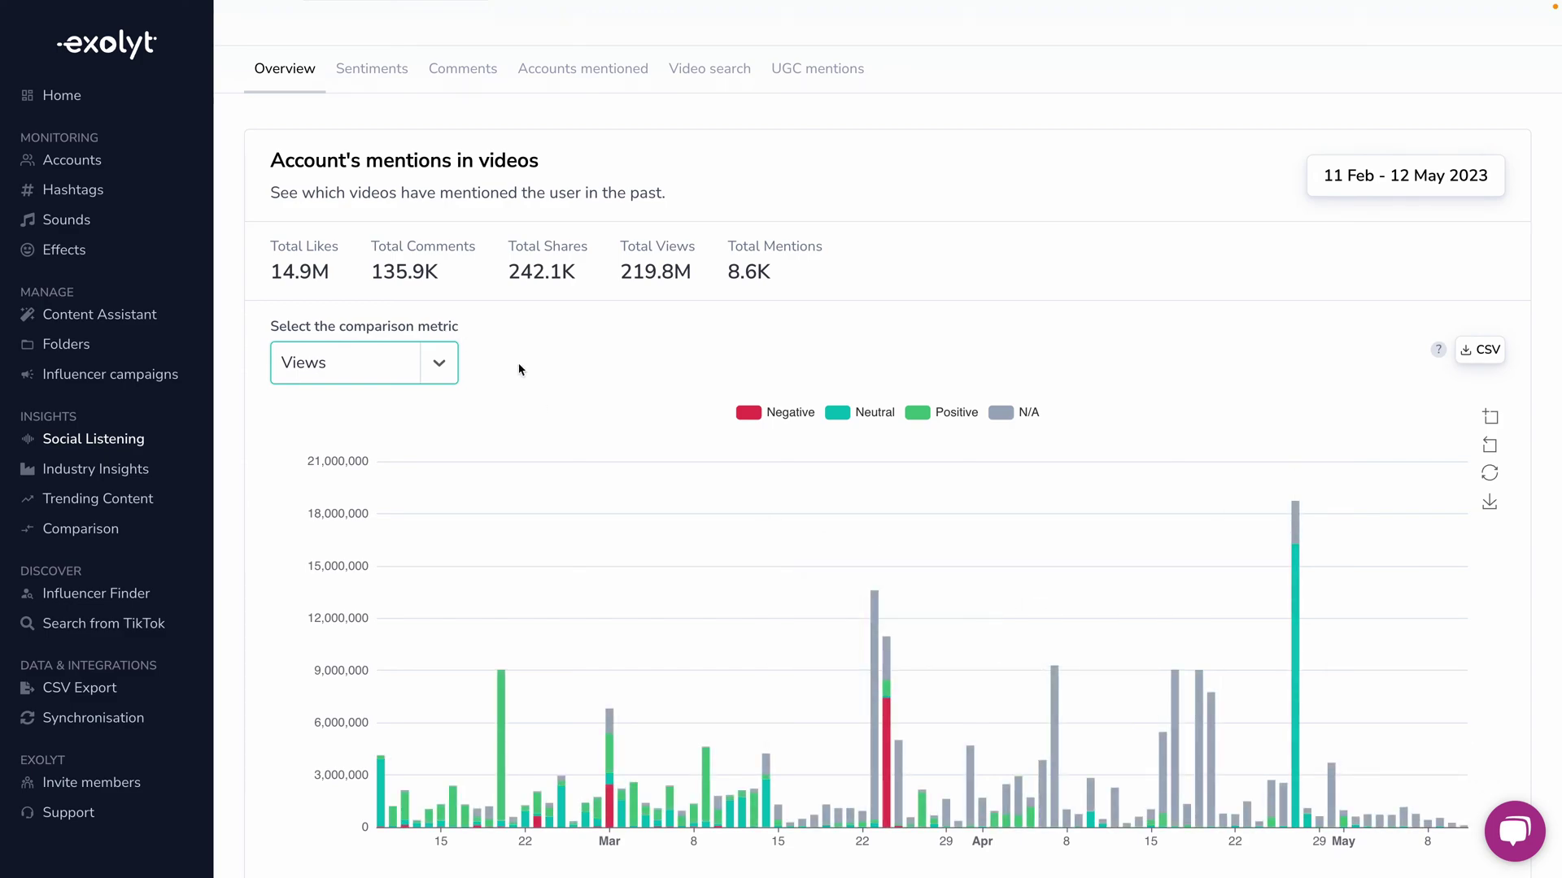
Open the account's Sentiments view and look over the best and worst mentions
{"action": "scroll", "coordinate": [522, 370], "scroll_direction": "up", "scroll_amount": 2}
{"action": "left_click", "coordinate": [370, 208]}
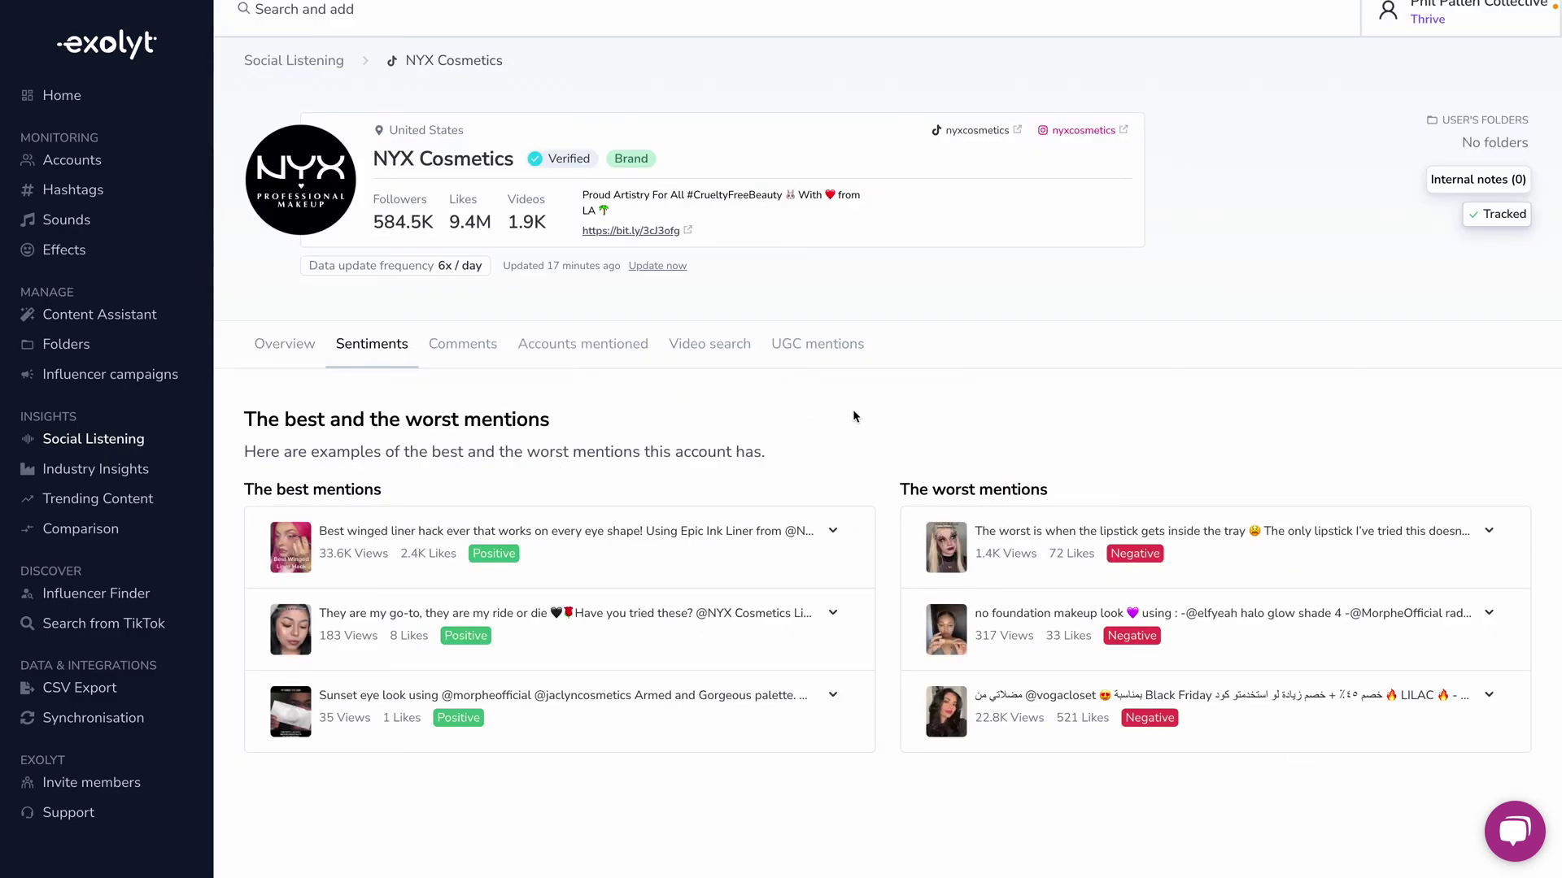
{"action": "scroll", "coordinate": [722, 434], "scroll_direction": "down", "scroll_amount": 1}
{"action": "left_click", "coordinate": [464, 345]}
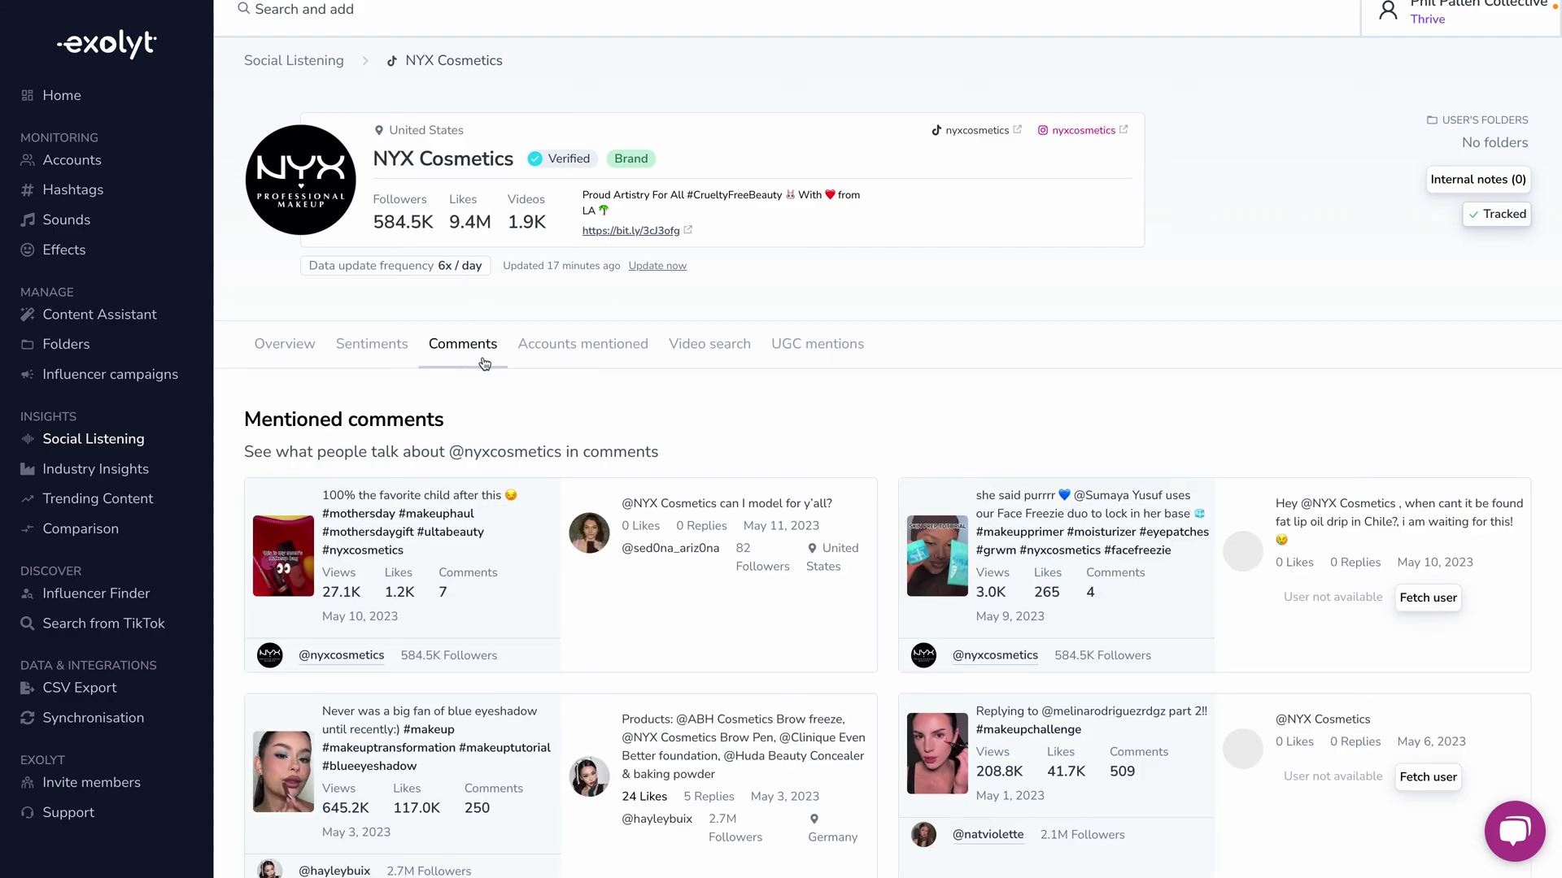
{"action": "scroll", "coordinate": [927, 447], "scroll_direction": "down", "scroll_amount": 3}
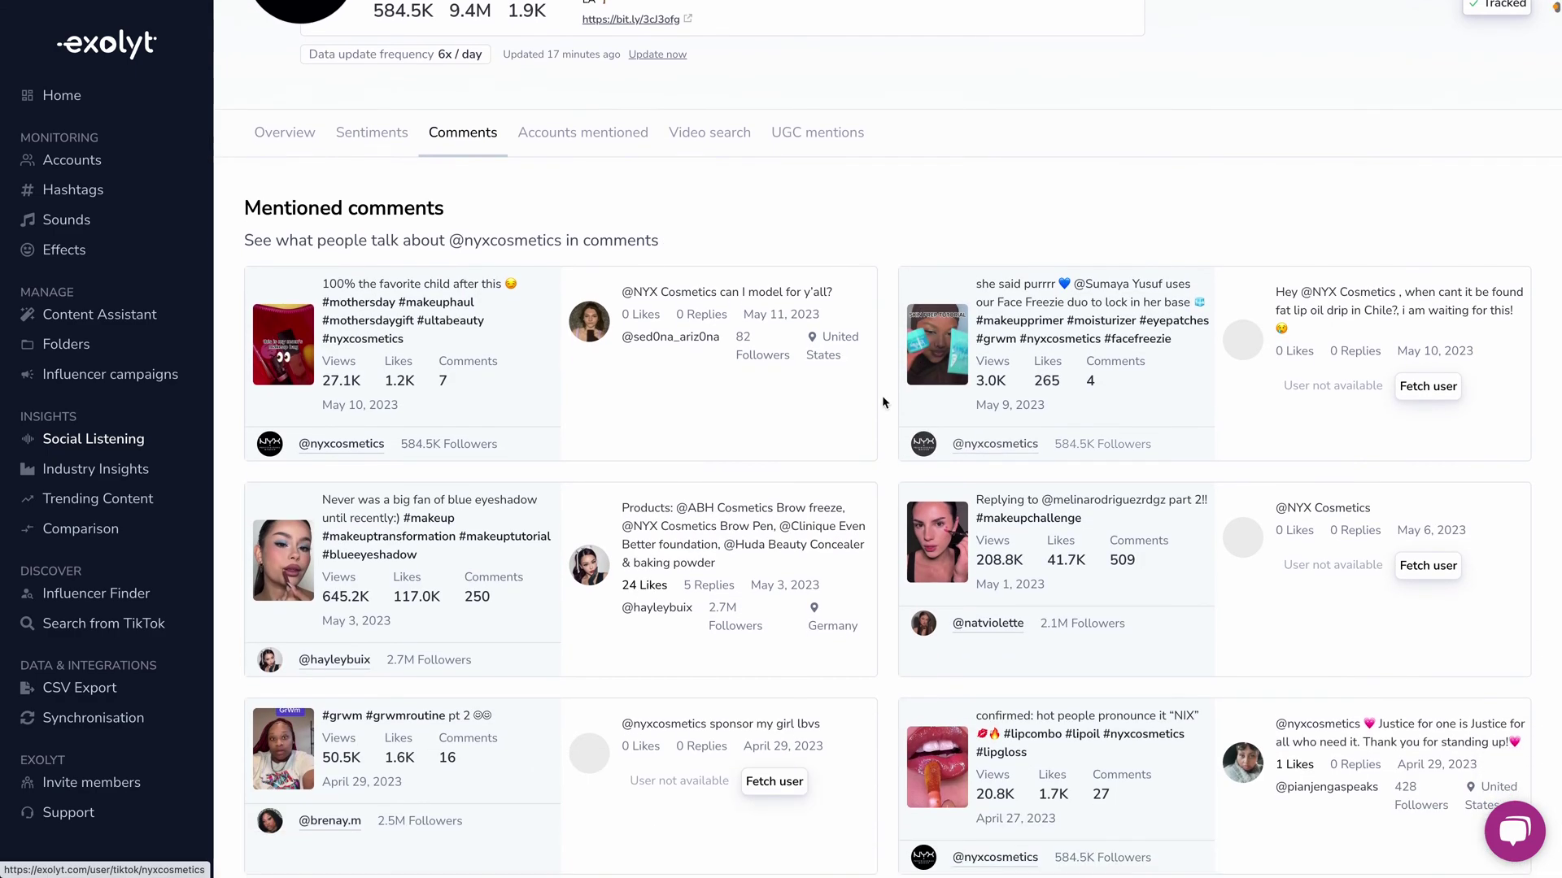
{"action": "scroll", "coordinate": [1142, 444], "scroll_direction": "down", "scroll_amount": 10}
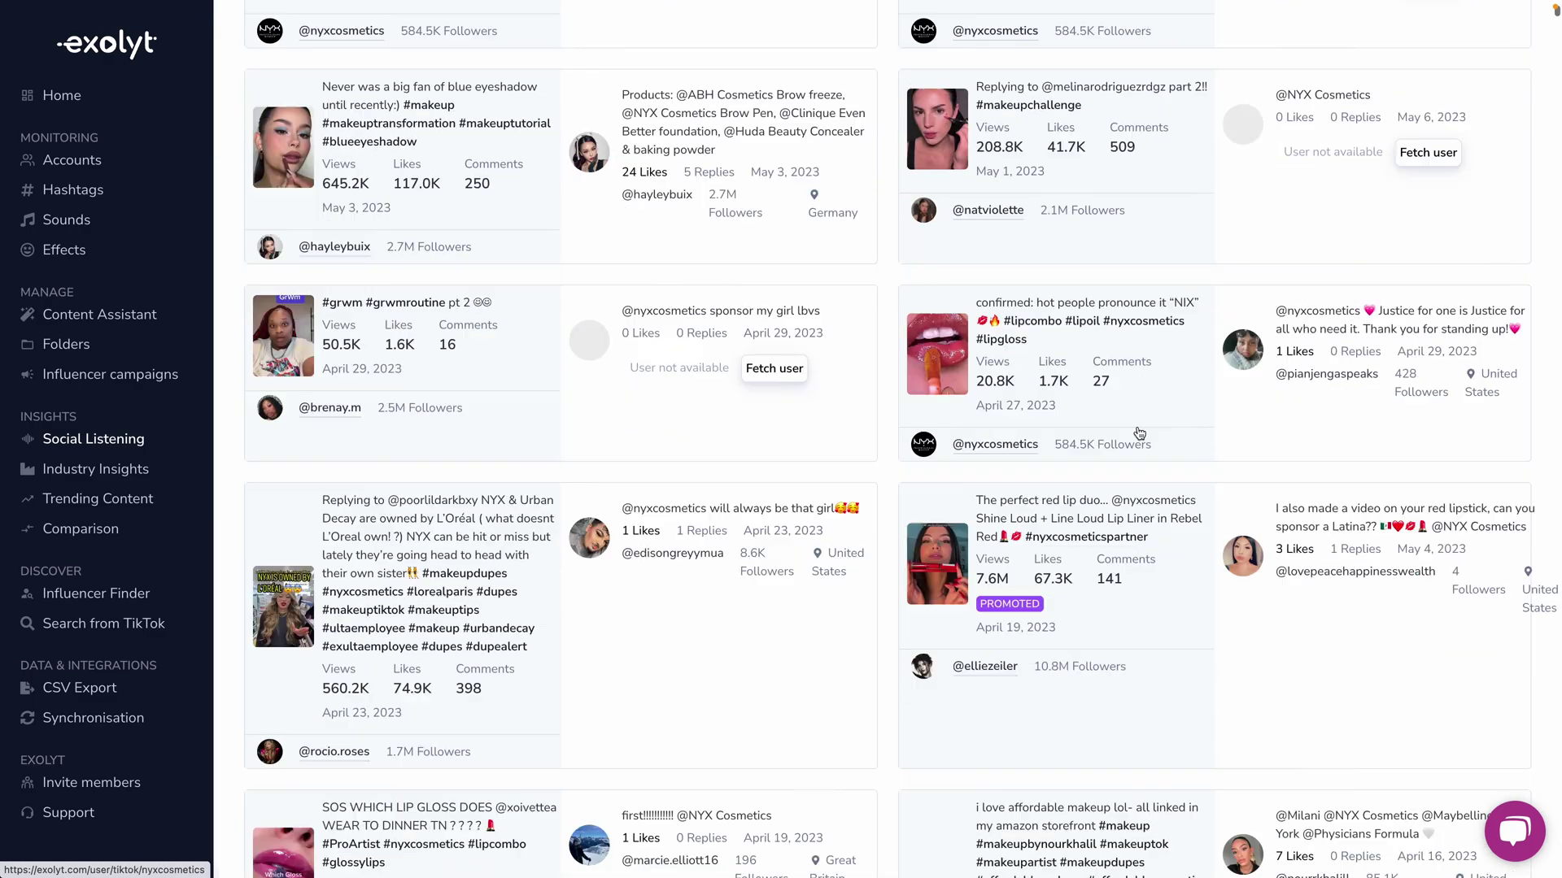
{"action": "scroll", "coordinate": [978, 464], "scroll_direction": "down", "scroll_amount": 10}
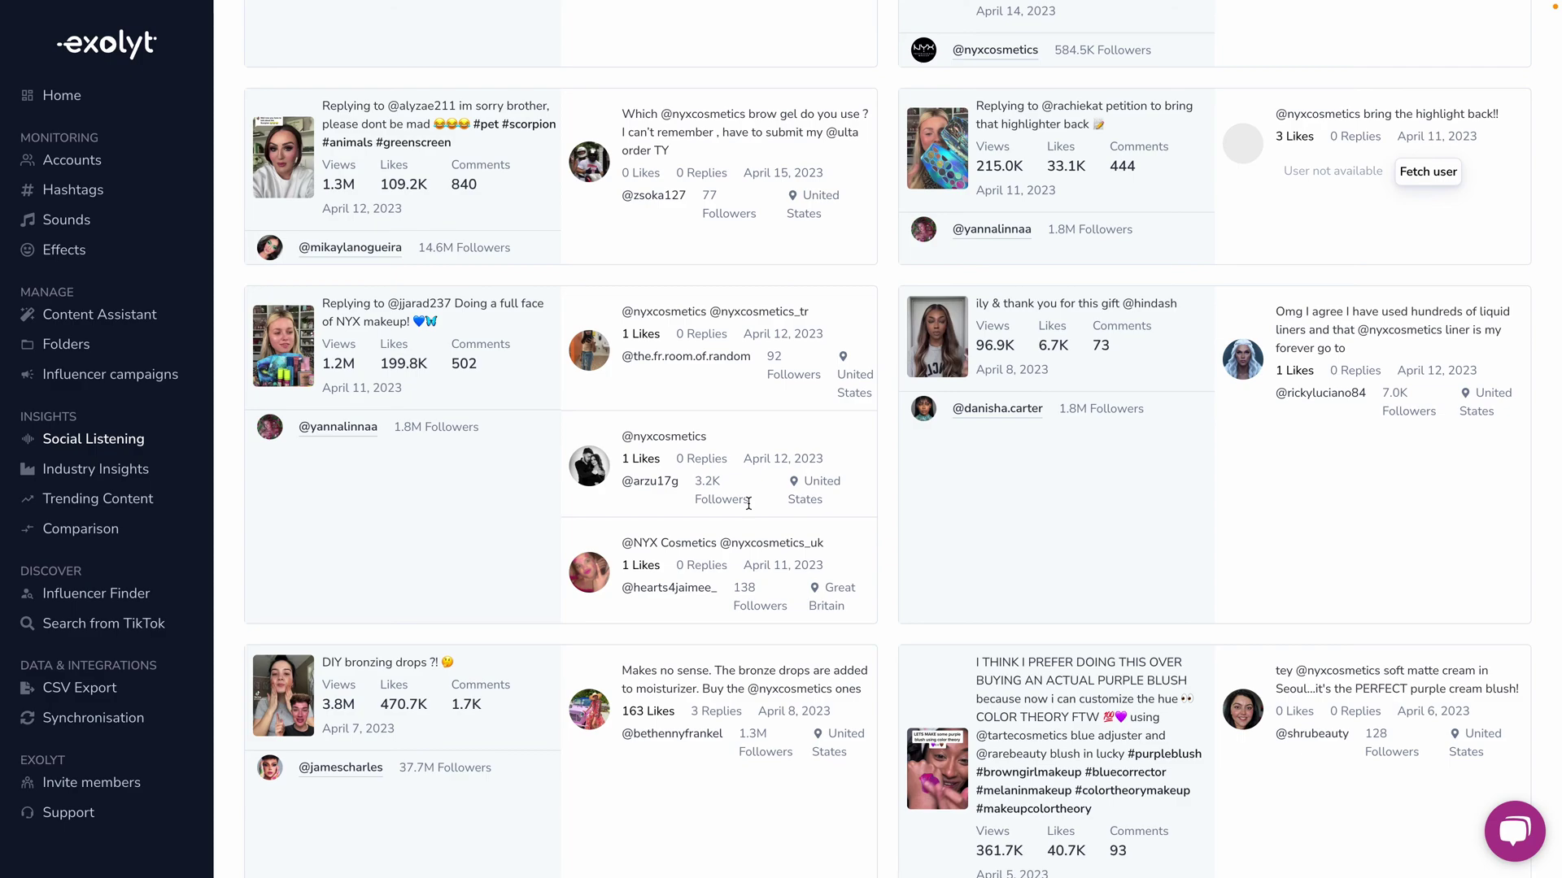
{"action": "scroll", "coordinate": [748, 503], "scroll_direction": "down", "scroll_amount": 8}
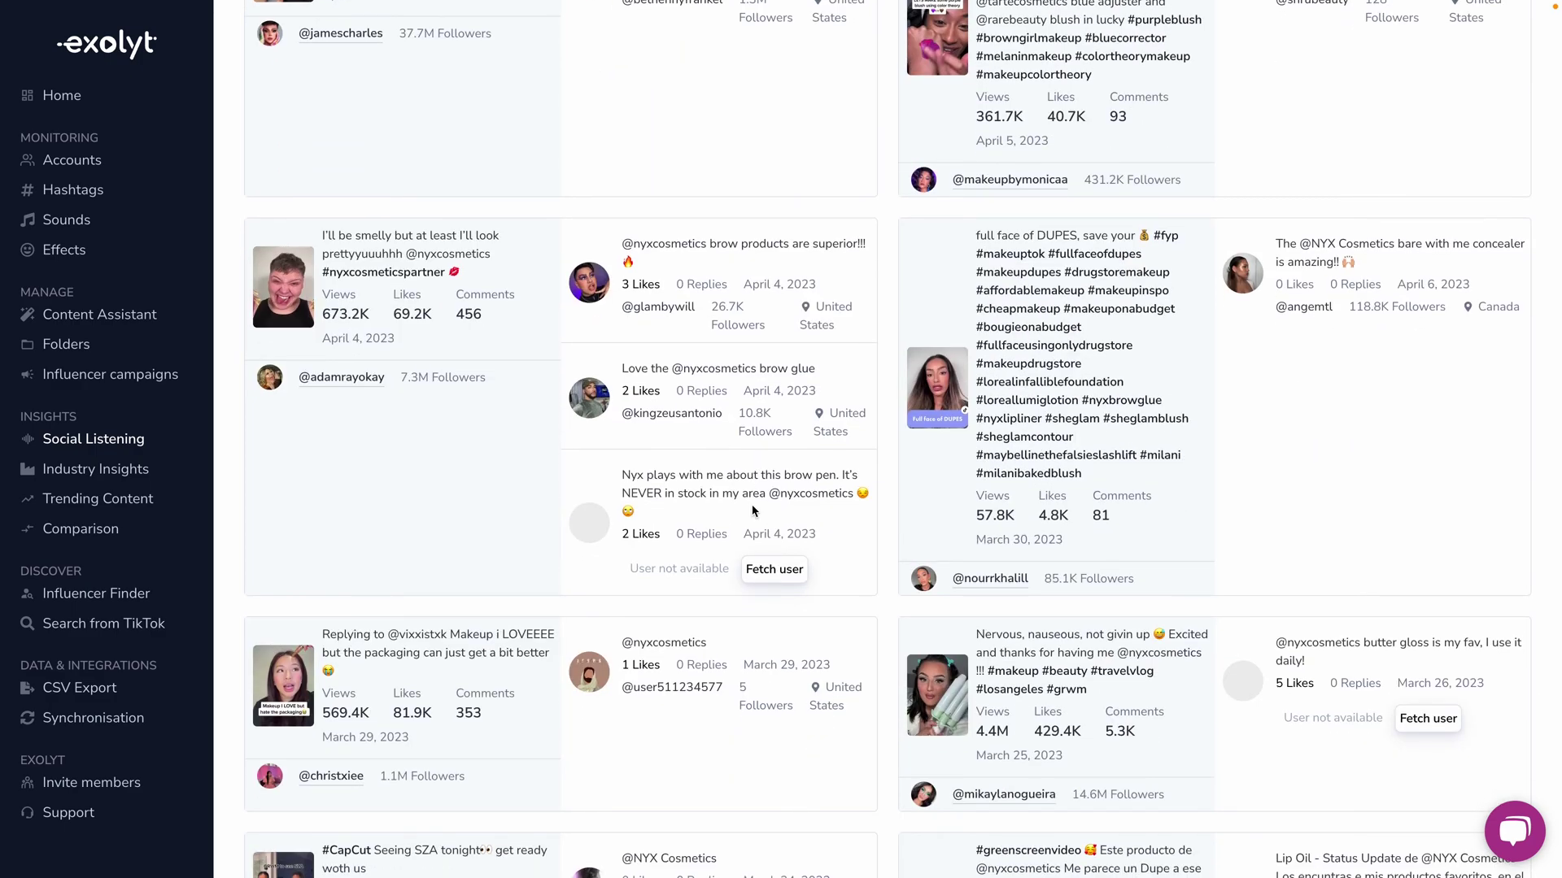
{"action": "scroll", "coordinate": [753, 511], "scroll_direction": "down", "scroll_amount": 5}
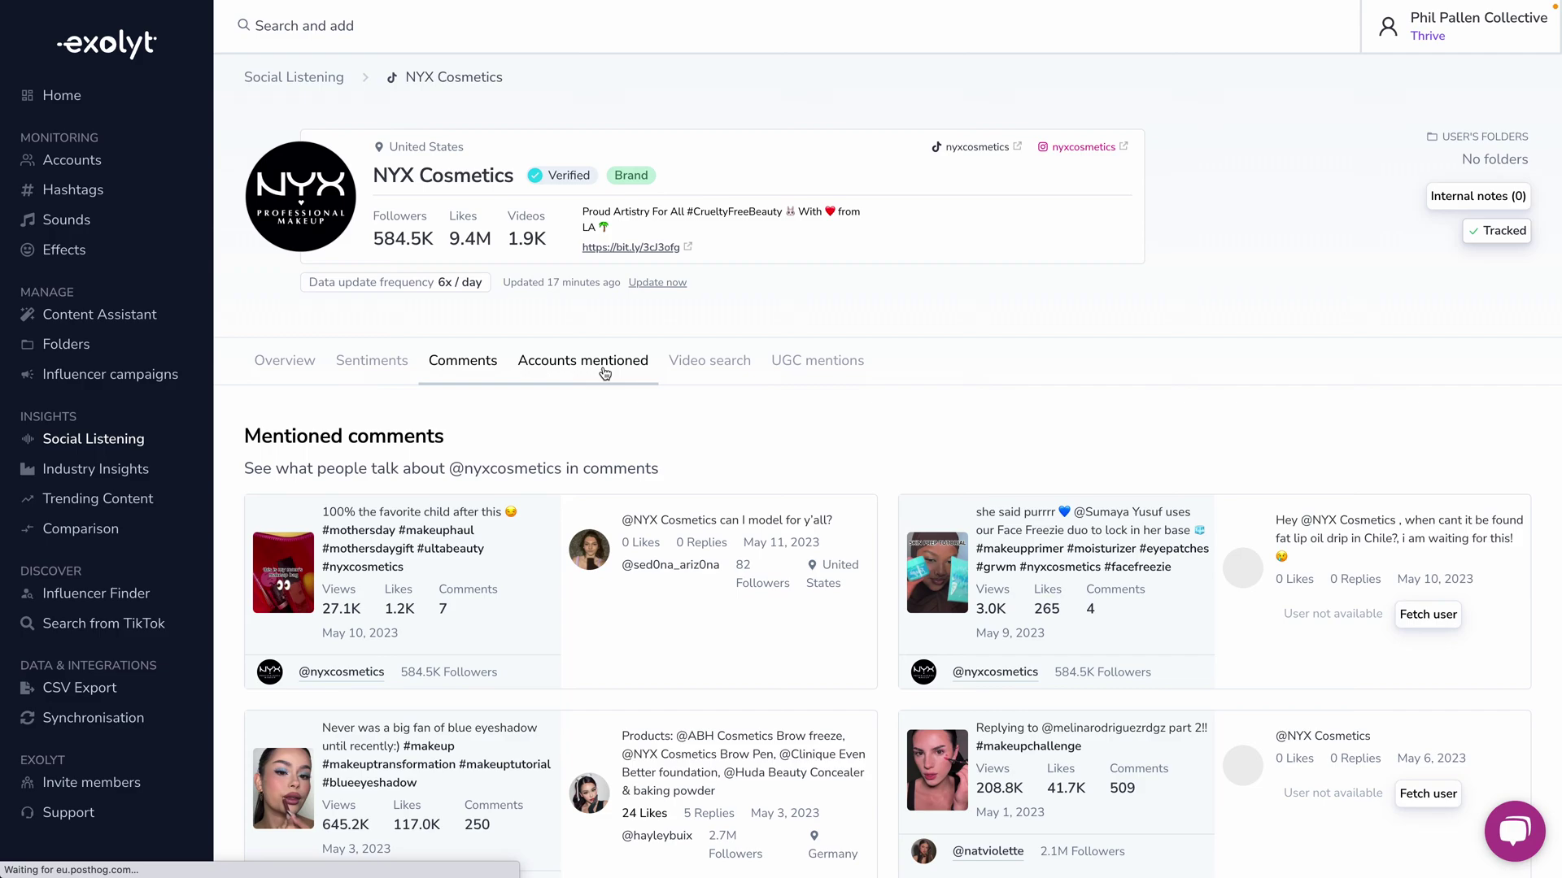
{"action": "left_click", "coordinate": [932, 595]}
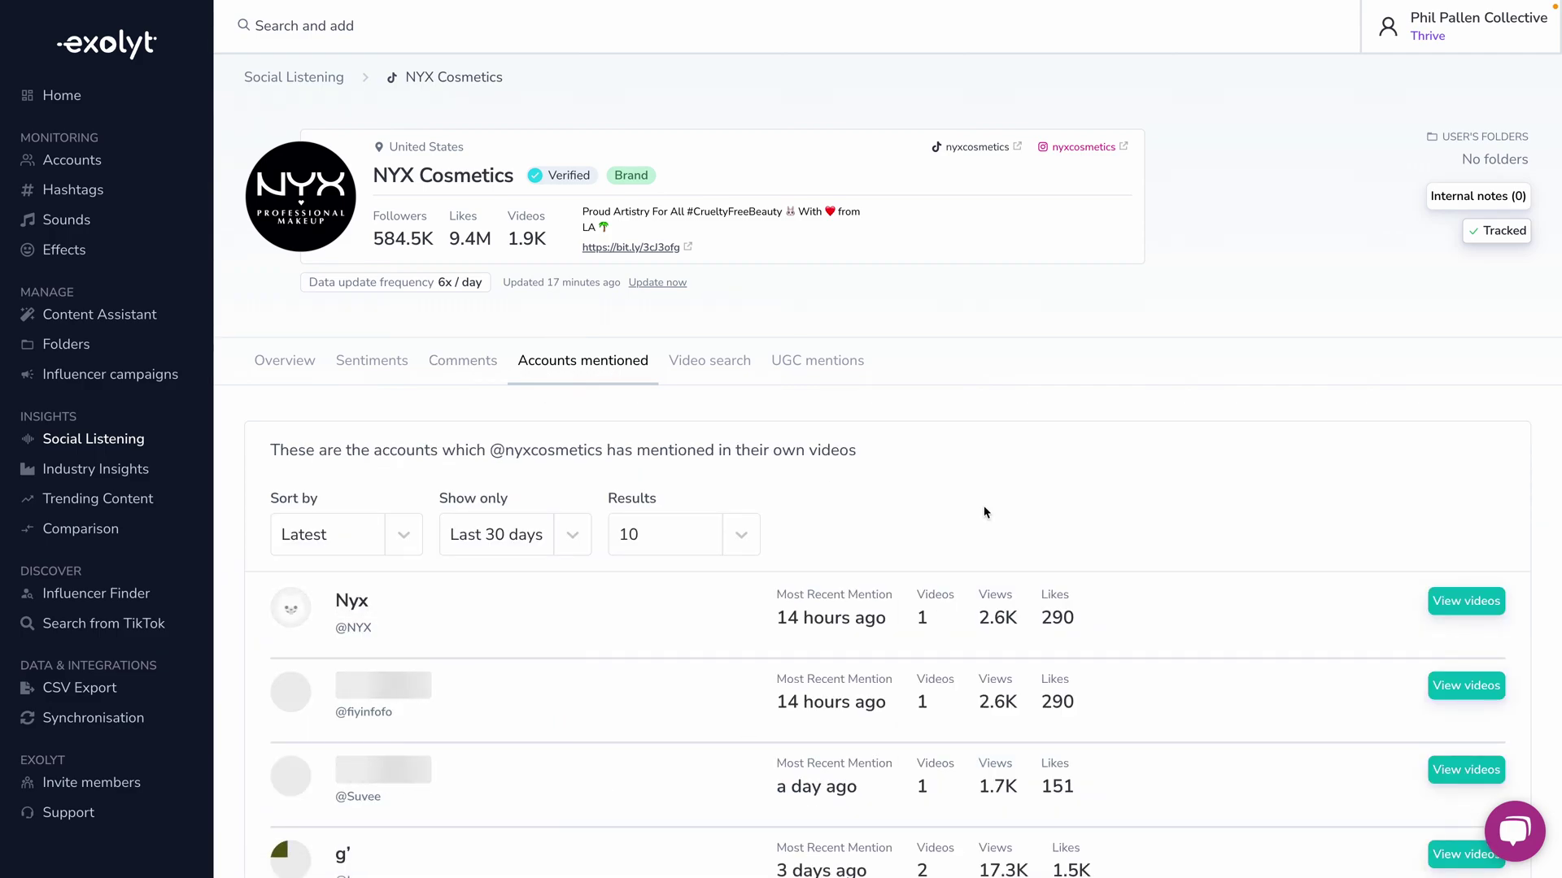
{"action": "scroll", "coordinate": [784, 608], "scroll_direction": "down", "scroll_amount": 3}
{"action": "scroll", "coordinate": [628, 300], "scroll_direction": "up", "scroll_amount": 1}
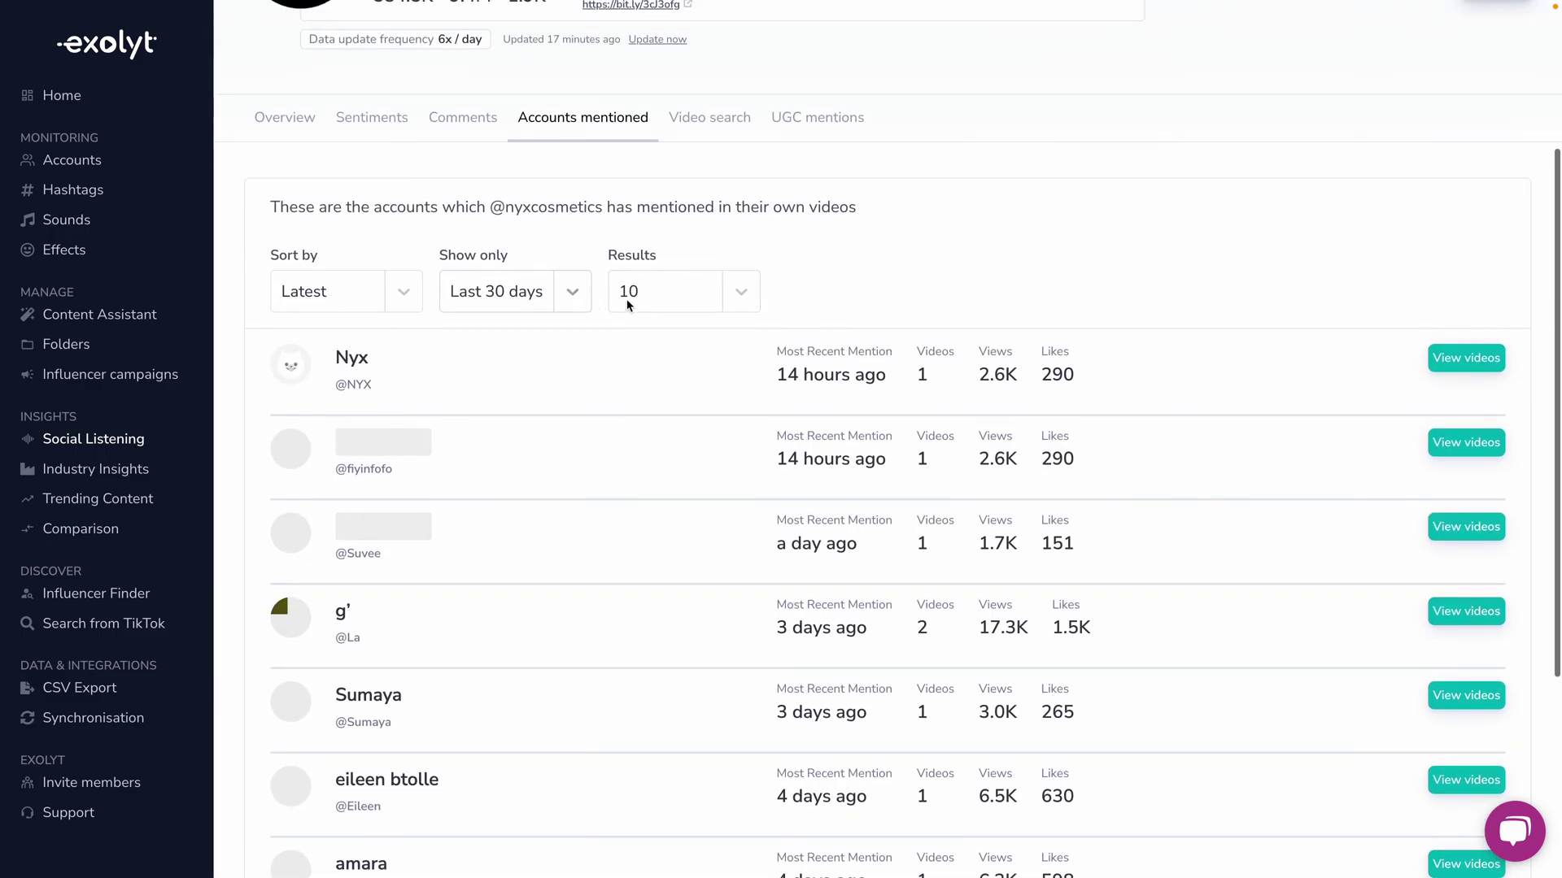
{"action": "scroll", "coordinate": [561, 320], "scroll_direction": "up", "scroll_amount": 2}
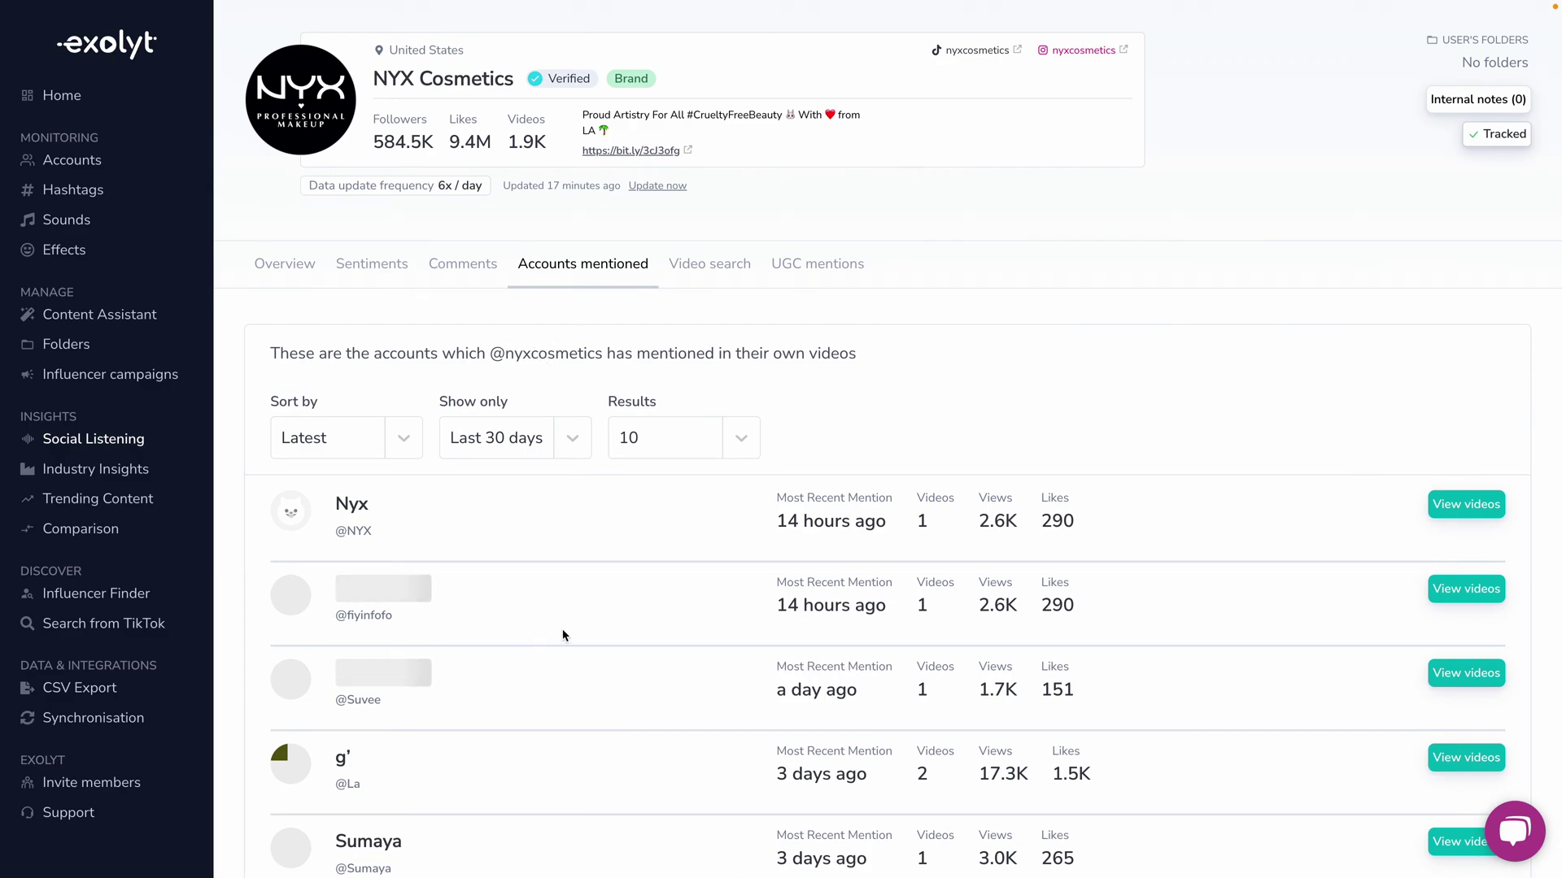
{"action": "scroll", "coordinate": [1019, 564], "scroll_direction": "down", "scroll_amount": 3}
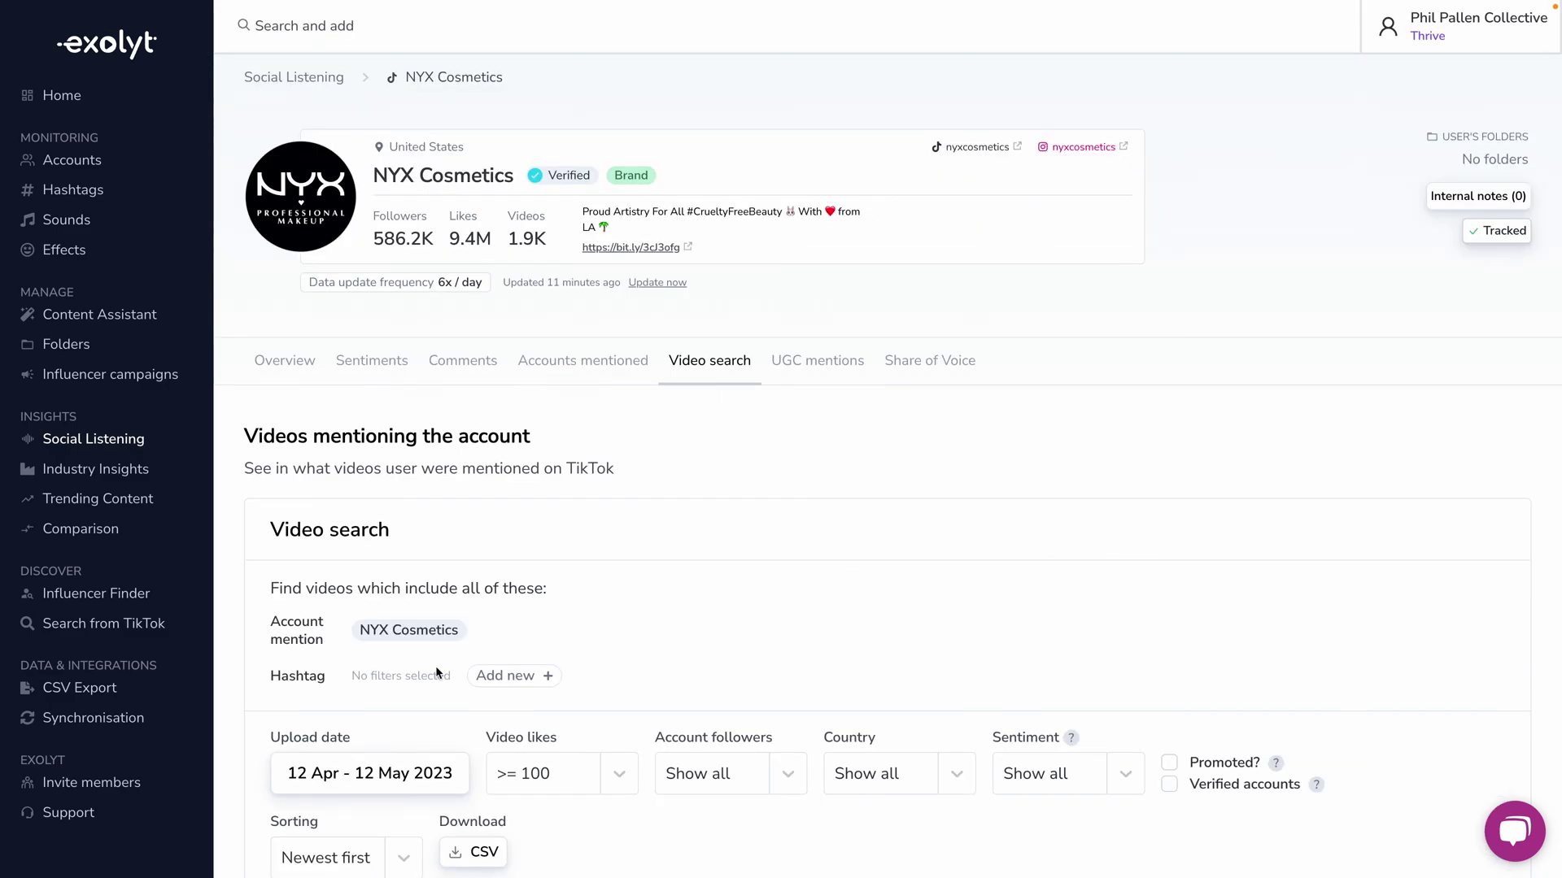
Look through the Video search filters and the videos mentioning NYX Cosmetics
{"action": "scroll", "coordinate": [437, 673], "scroll_direction": "down", "scroll_amount": 5}
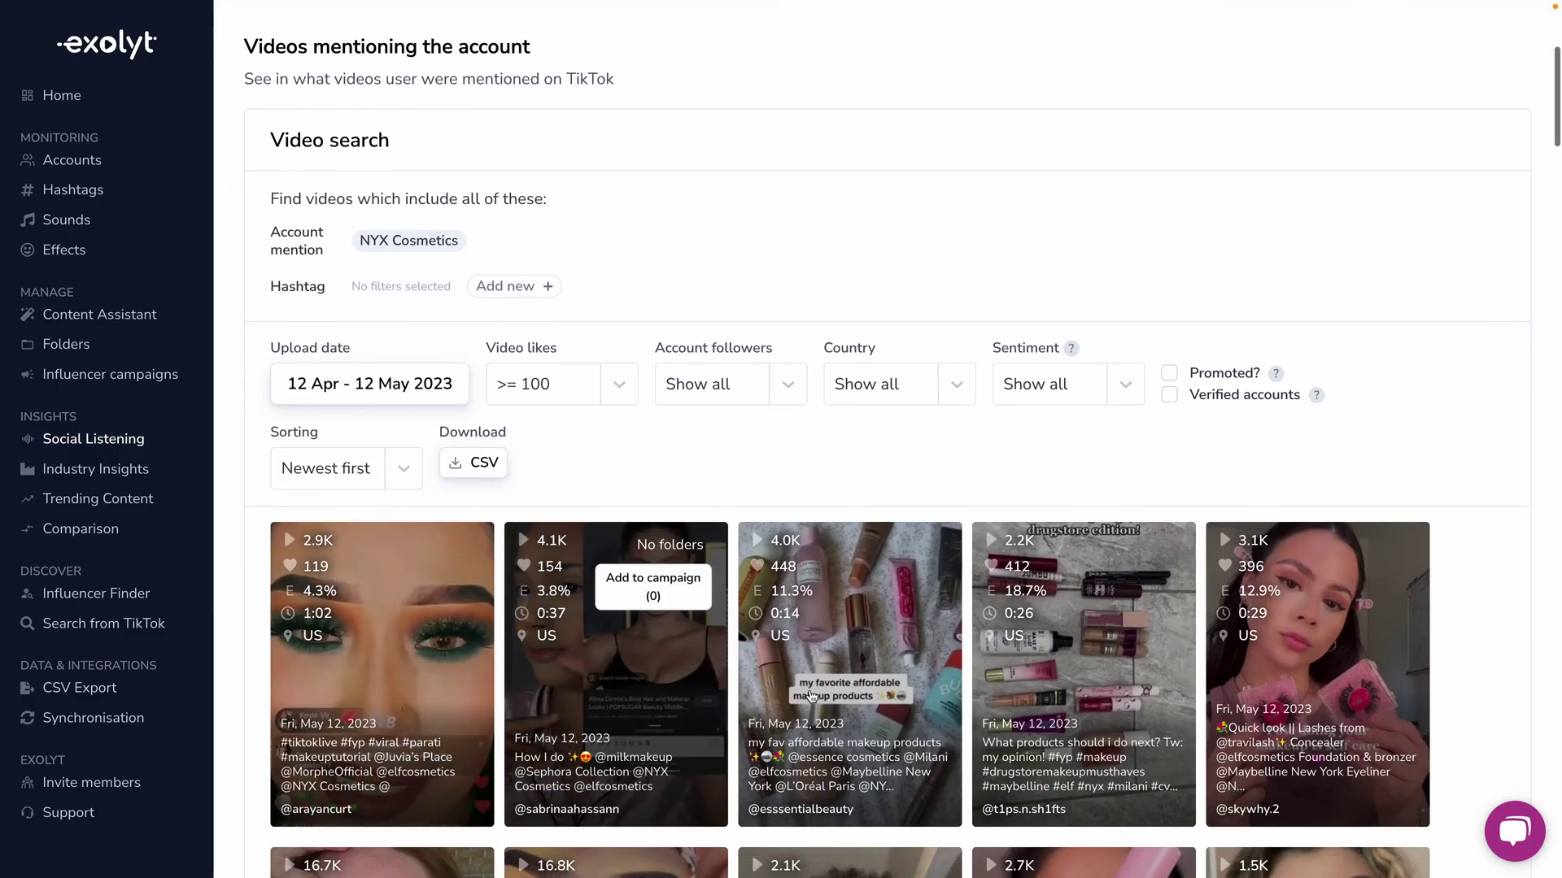
{"action": "scroll", "coordinate": [811, 695], "scroll_direction": "down", "scroll_amount": 4}
{"action": "scroll", "coordinate": [759, 465], "scroll_direction": "up", "scroll_amount": 3}
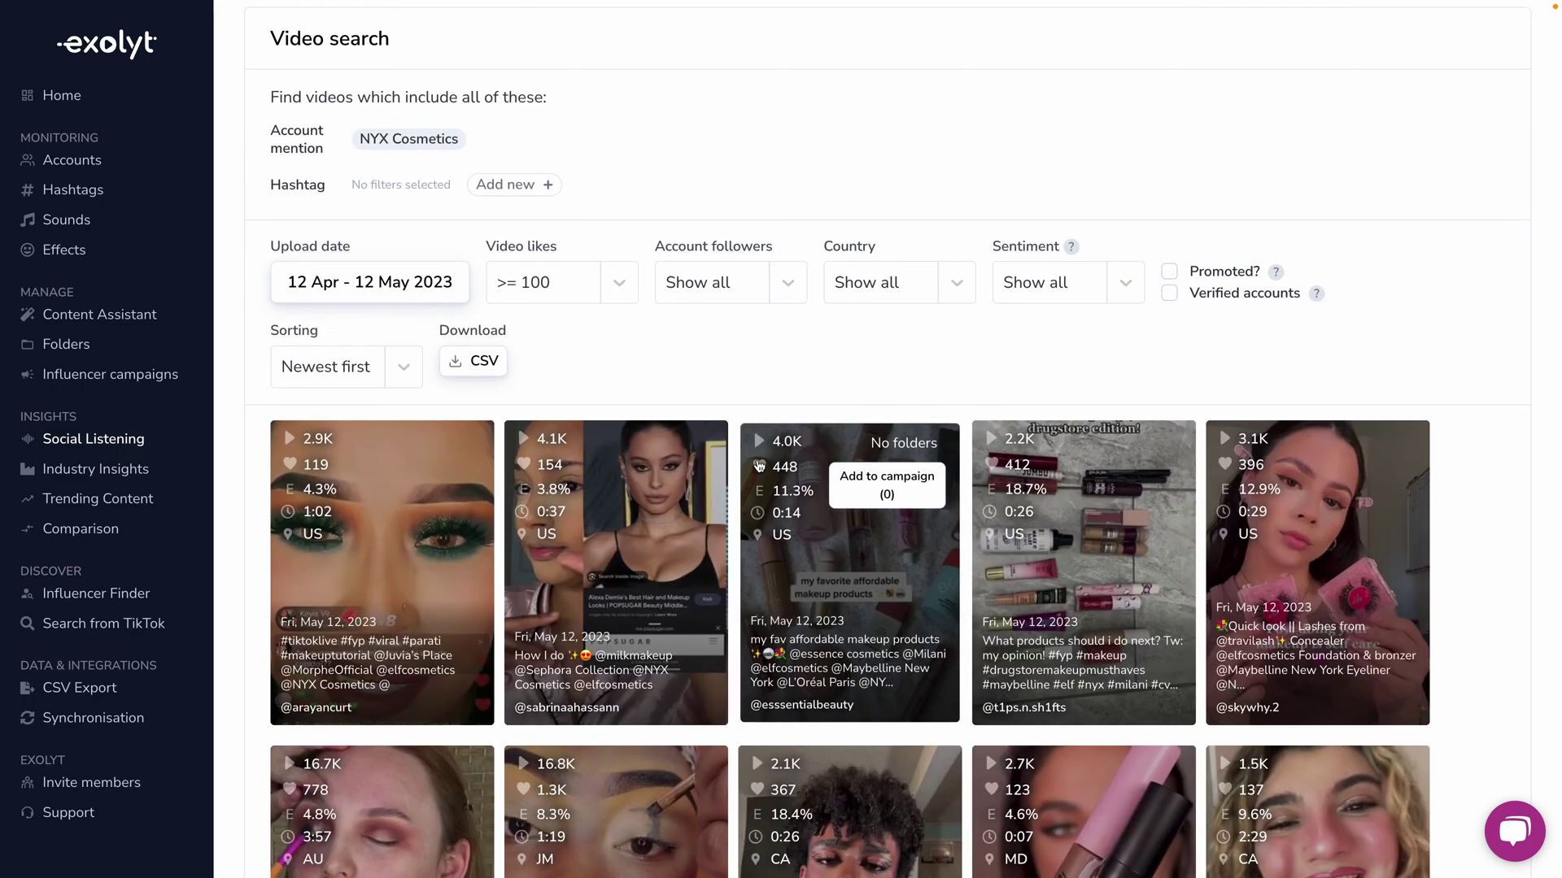
{"action": "scroll", "coordinate": [979, 439], "scroll_direction": "up", "scroll_amount": 1}
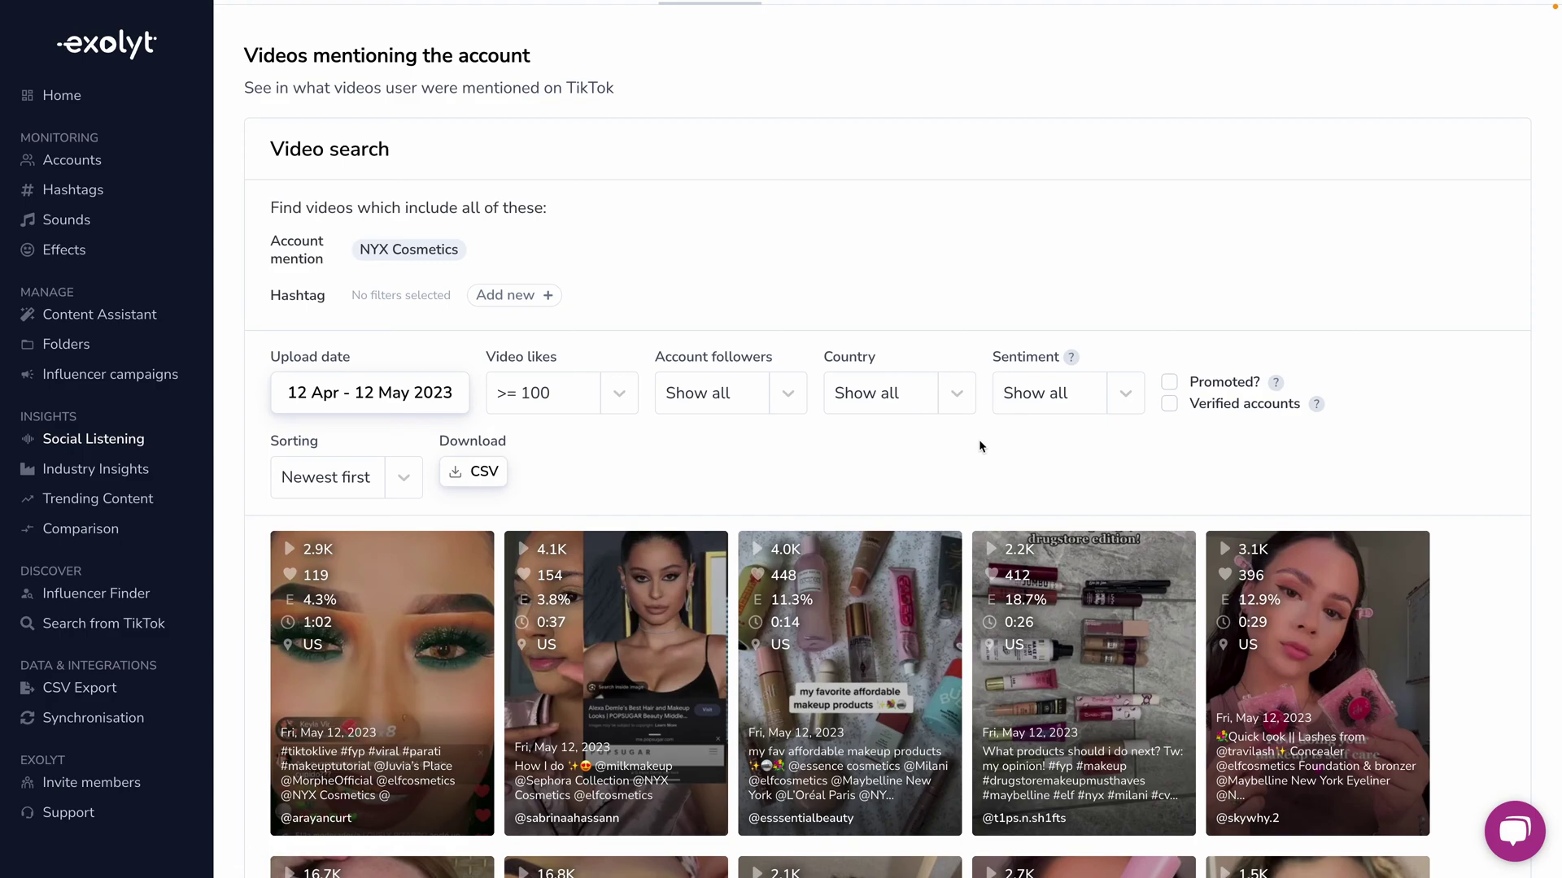
Check the sentiment filter options for the videos mentioning the account, leaving the filter on Show all
{"action": "left_click", "coordinate": [1054, 397]}
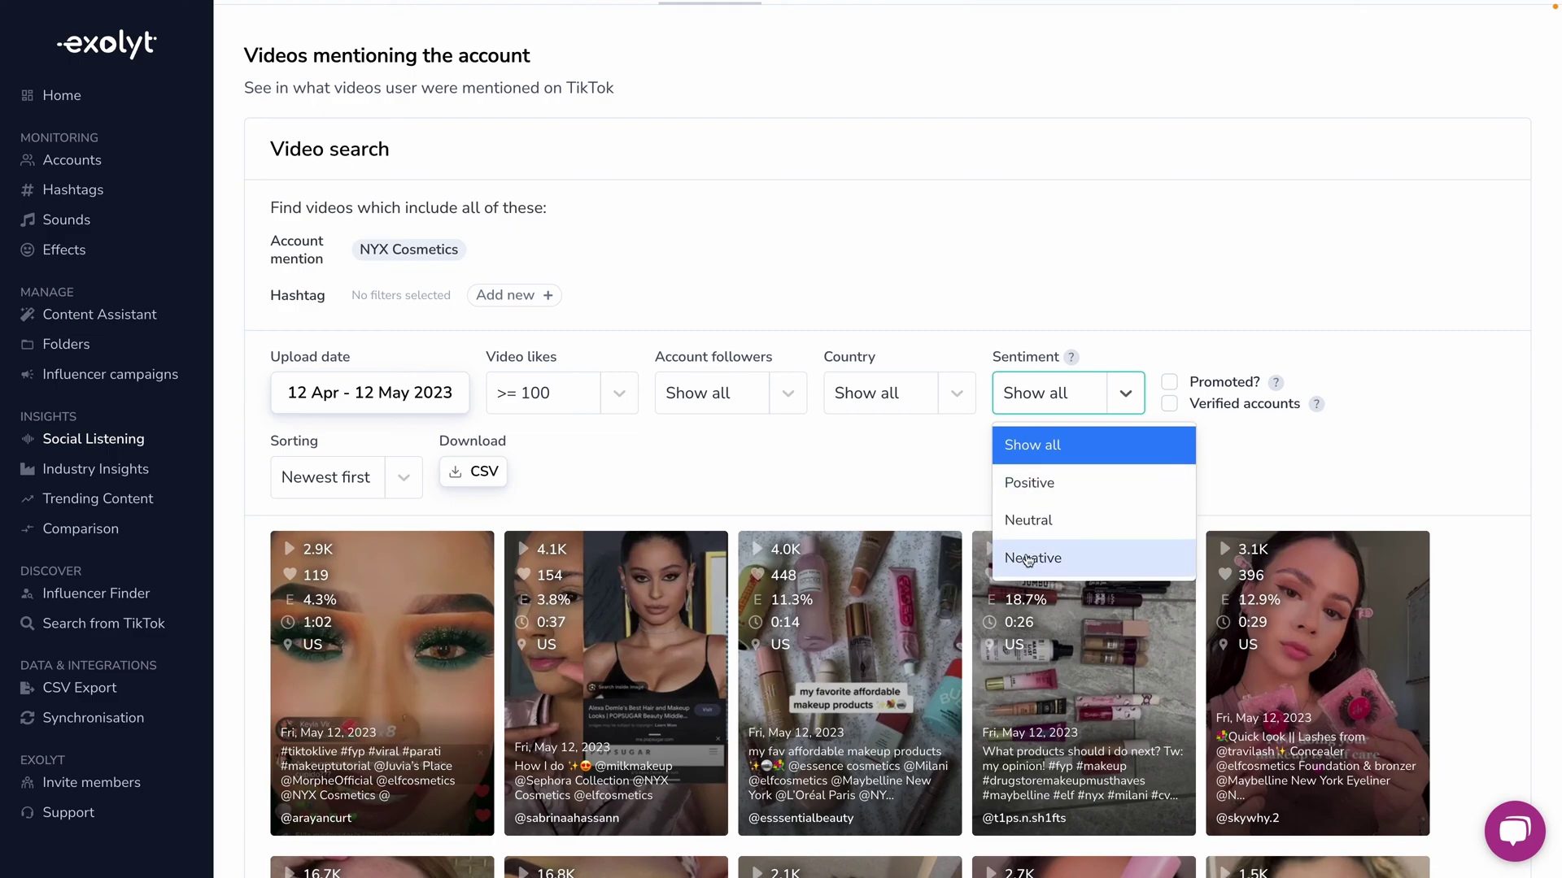
{"action": "left_click", "coordinate": [1118, 346]}
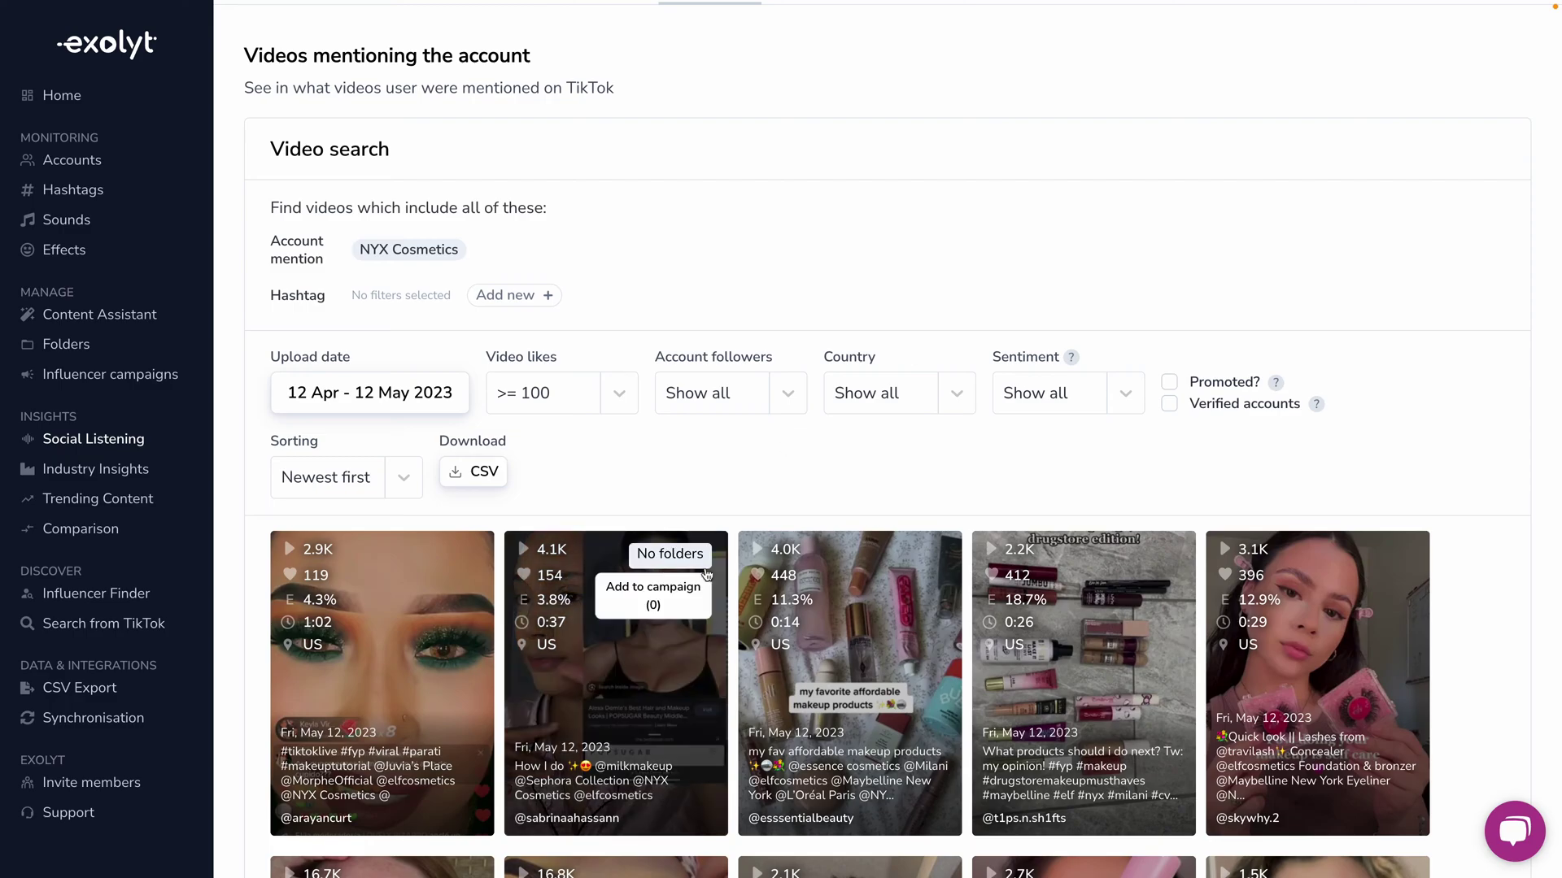
{"action": "scroll", "coordinate": [1090, 423], "scroll_direction": "down", "scroll_amount": 1}
{"action": "scroll", "coordinate": [1112, 366], "scroll_direction": "up", "scroll_amount": 5}
{"action": "scroll", "coordinate": [1112, 366], "scroll_direction": "down", "scroll_amount": 3}
{"action": "scroll", "coordinate": [1110, 359], "scroll_direction": "up", "scroll_amount": 3}
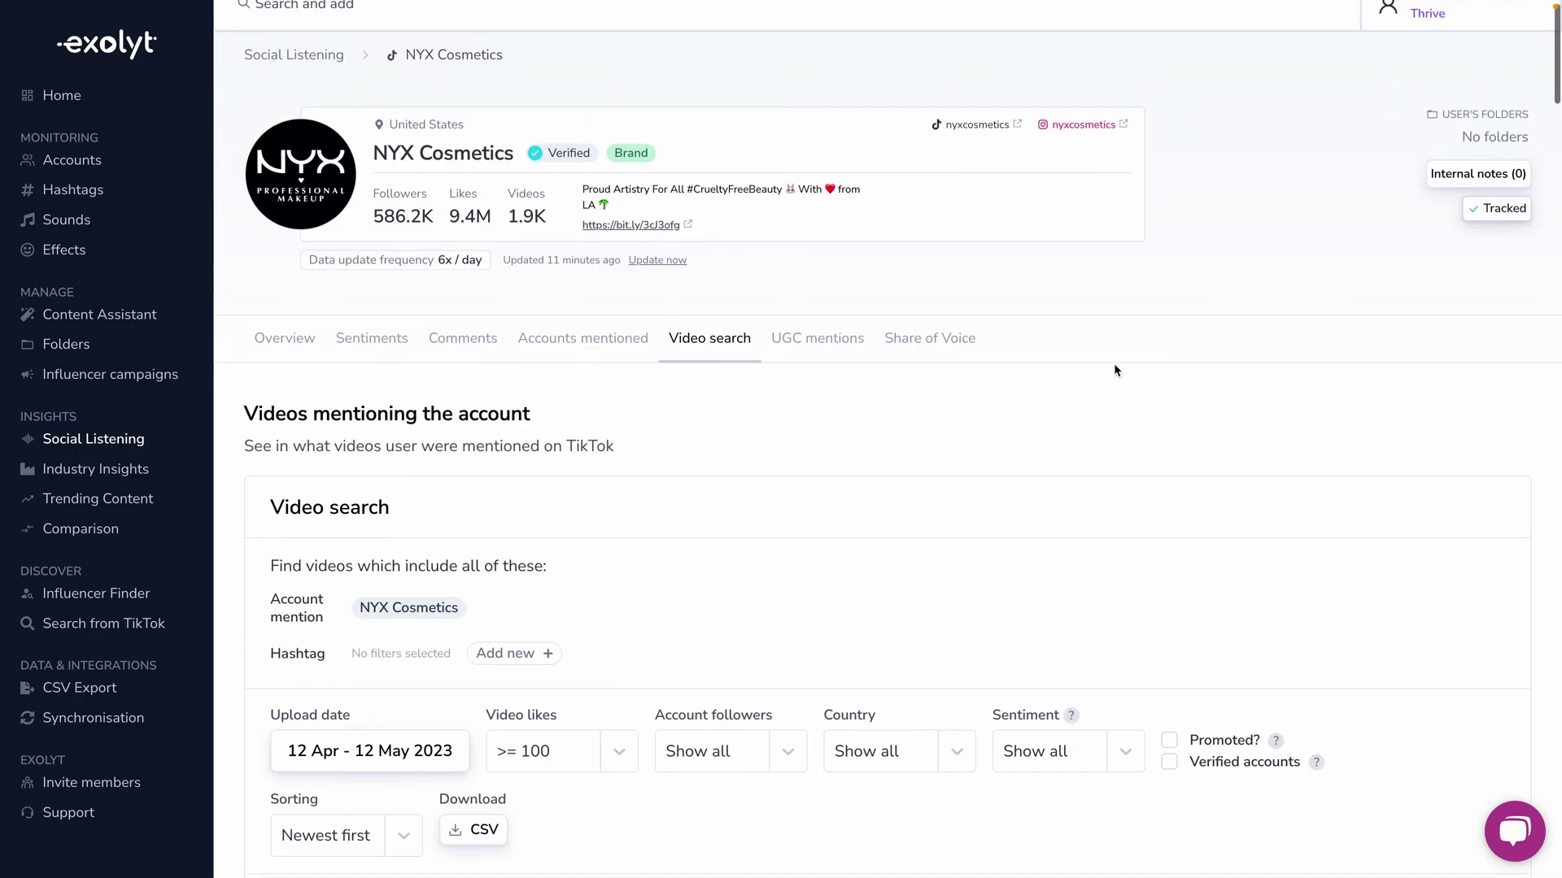
Open the UGC mentions view and examine the chart comparing user generated content with brand content
{"action": "left_click", "coordinate": [818, 360]}
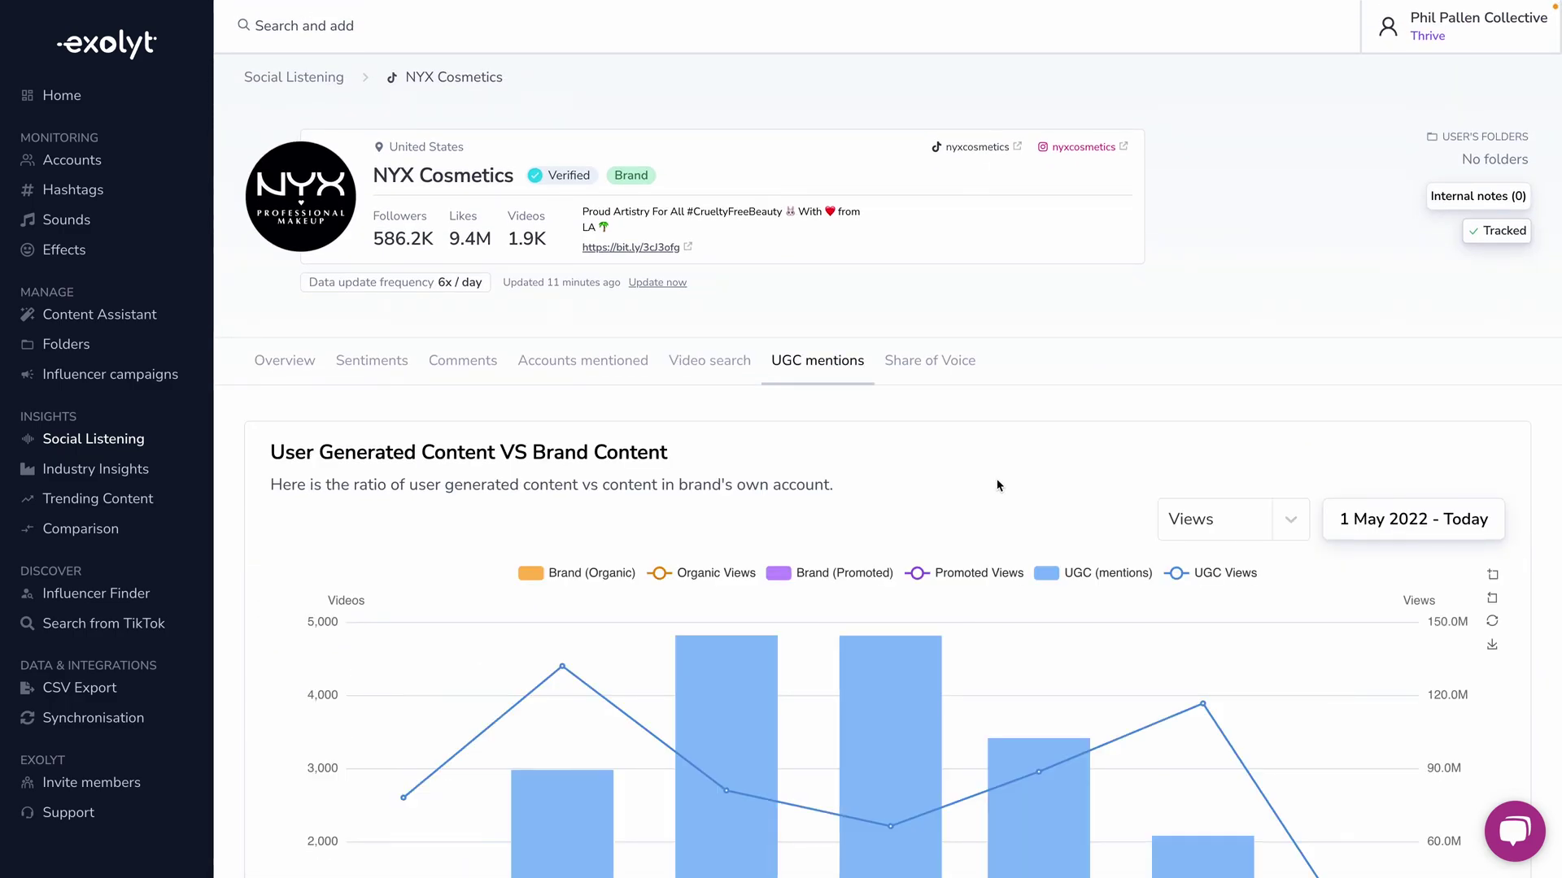
{"action": "scroll", "coordinate": [999, 486], "scroll_direction": "down", "scroll_amount": 2}
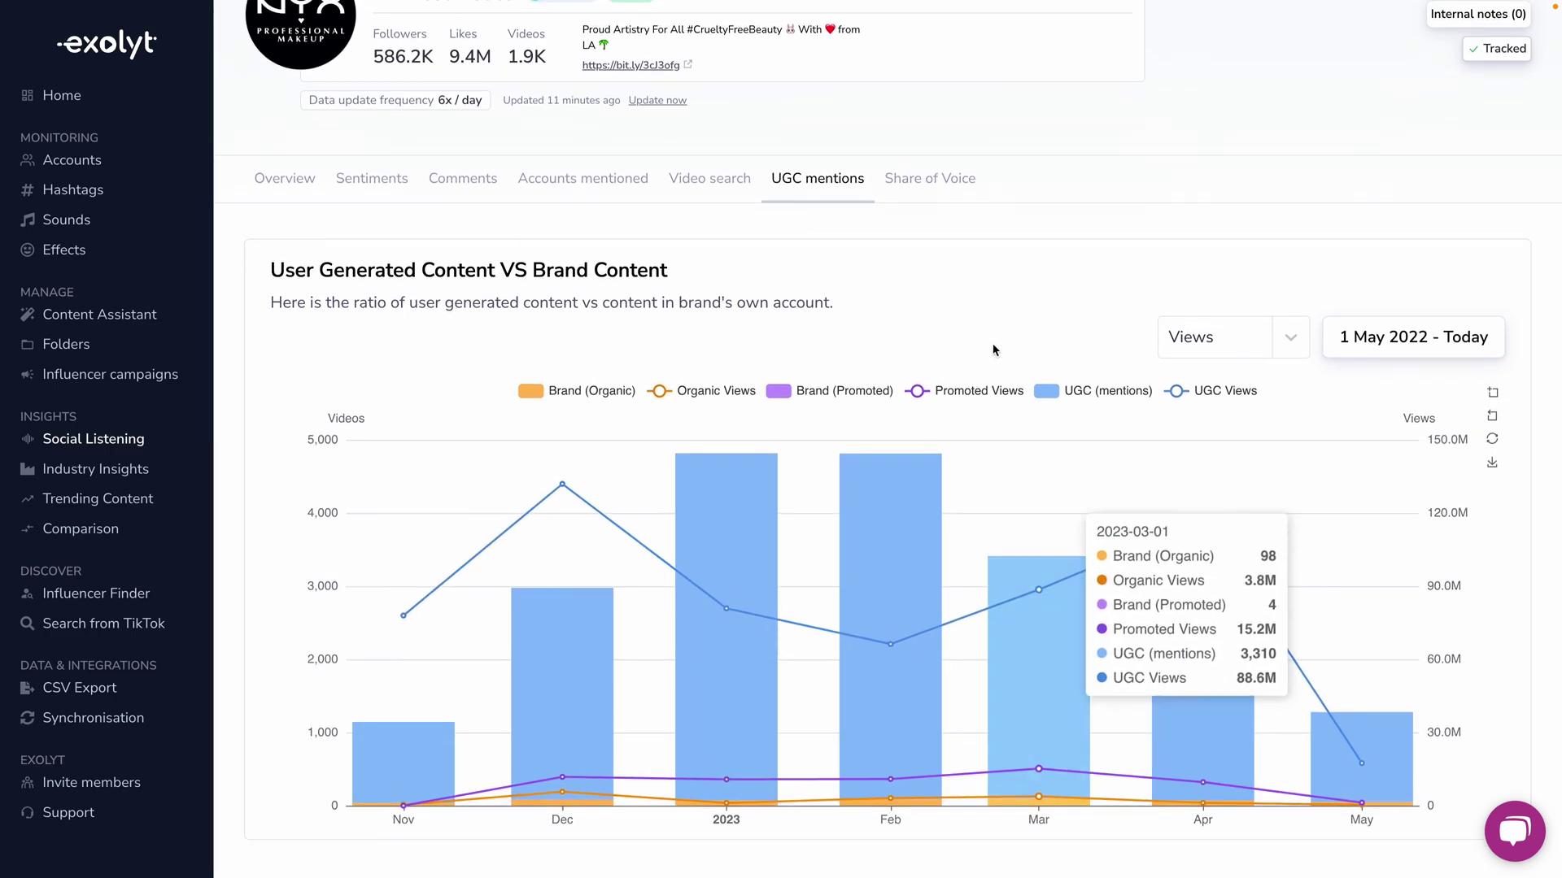
{"action": "scroll", "coordinate": [994, 350], "scroll_direction": "up", "scroll_amount": 2}
{"action": "scroll", "coordinate": [994, 523], "scroll_direction": "down", "scroll_amount": 2}
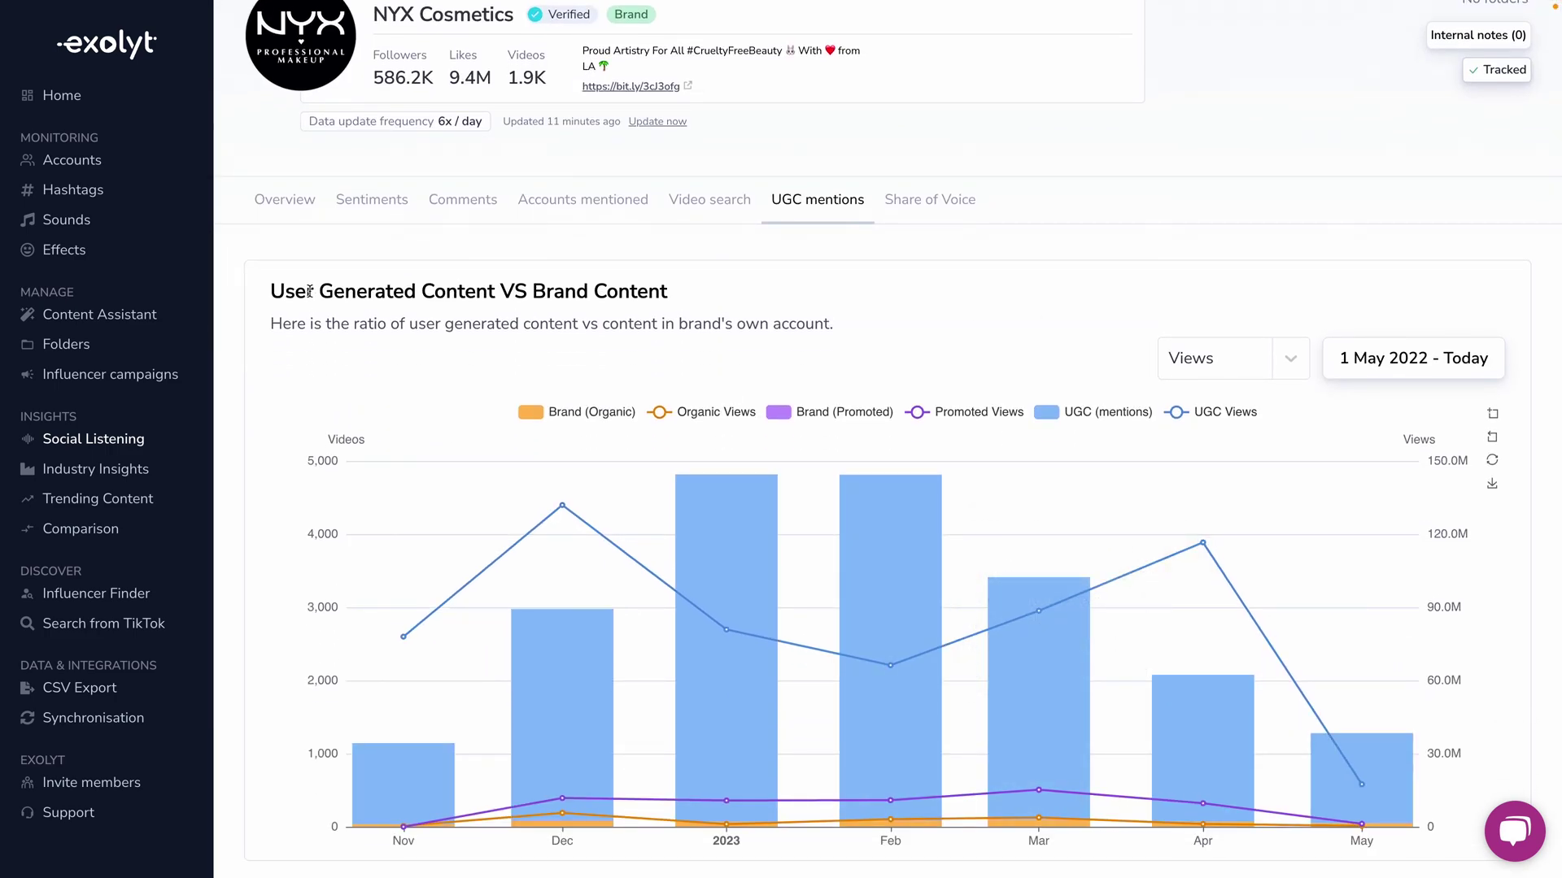
{"action": "left_click_drag", "start_coordinate": [277, 290], "coordinate": [510, 296]}
{"action": "left_click", "coordinate": [534, 301]}
{"action": "left_click_drag", "start_coordinate": [650, 295], "coordinate": [500, 296]}
{"action": "left_click", "coordinate": [486, 417]}
{"action": "scroll", "coordinate": [822, 480], "scroll_direction": "up", "scroll_amount": 2}
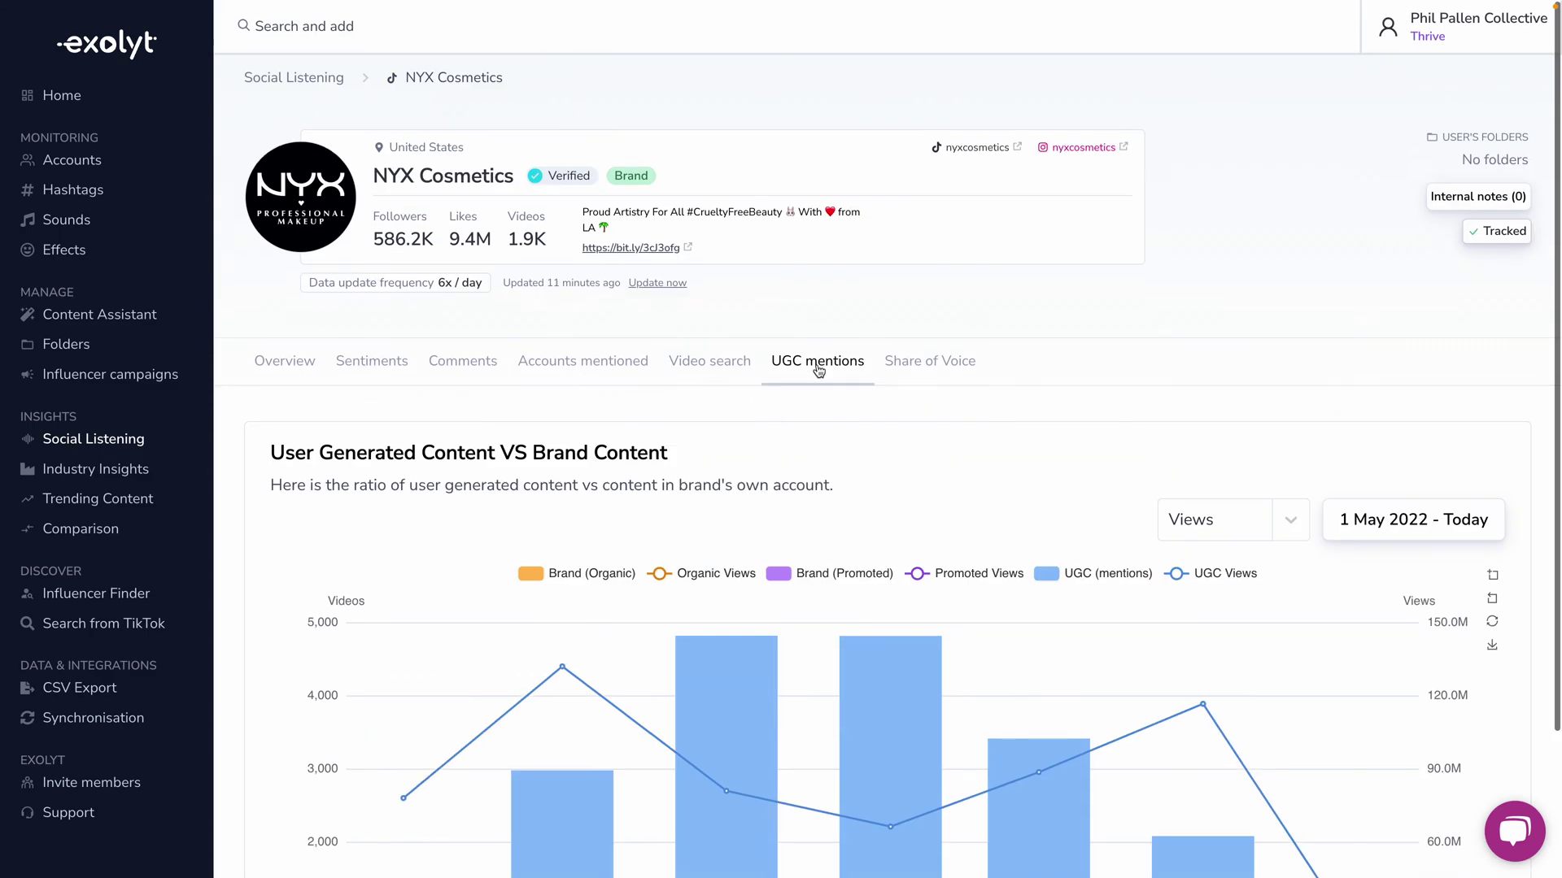
Open the Share of Voice view and examine the charts for account mentions, organic posts and promoted posts
{"action": "left_click", "coordinate": [944, 373]}
{"action": "scroll", "coordinate": [1126, 429], "scroll_direction": "down", "scroll_amount": 3}
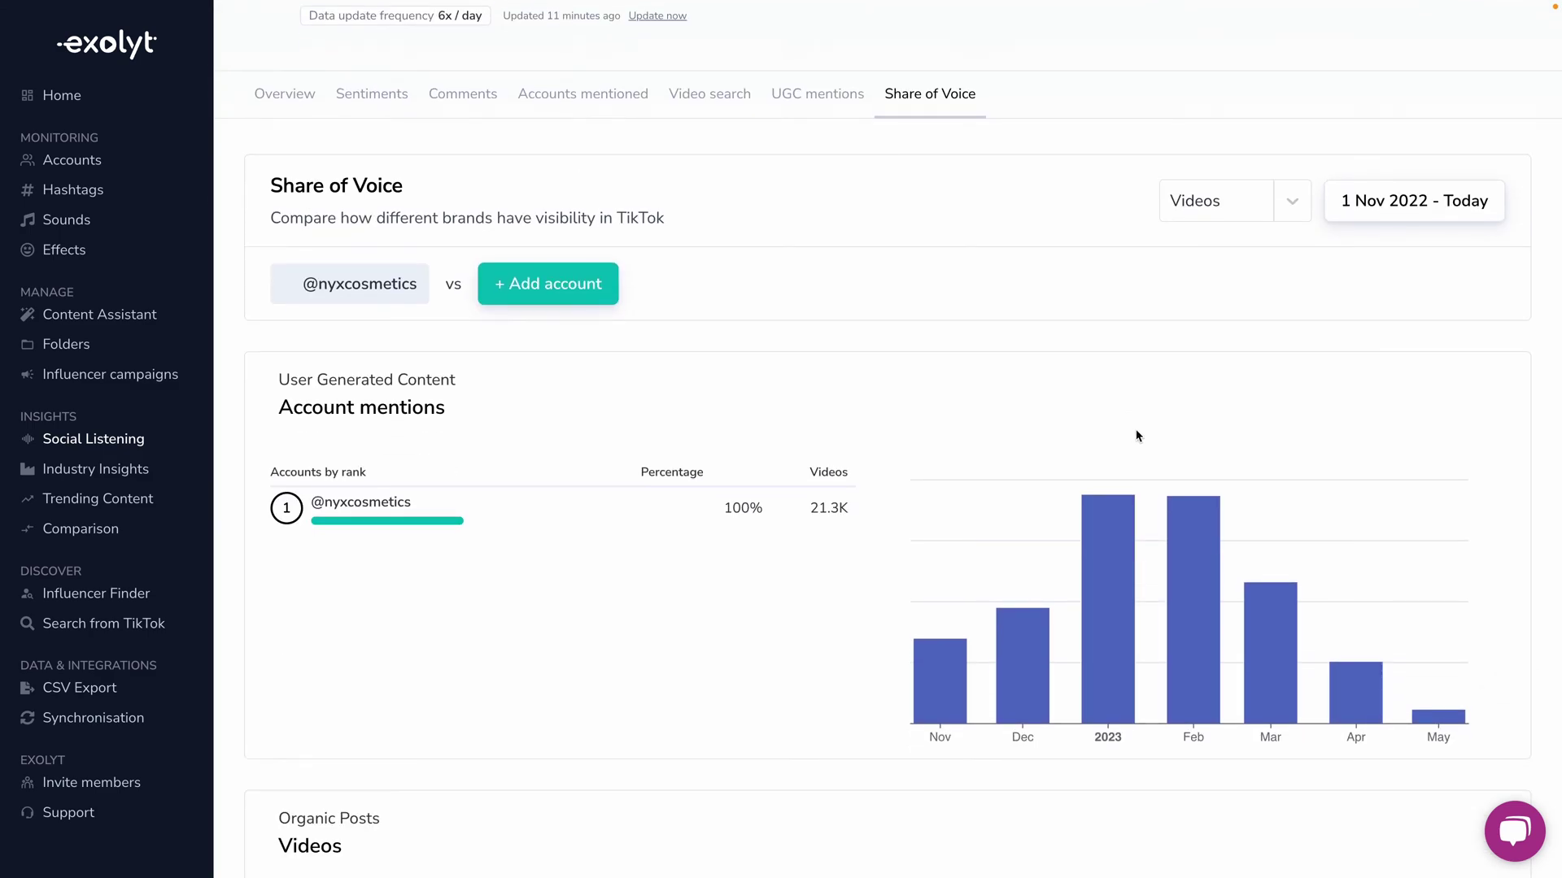
{"action": "scroll", "coordinate": [491, 564], "scroll_direction": "up", "scroll_amount": 1}
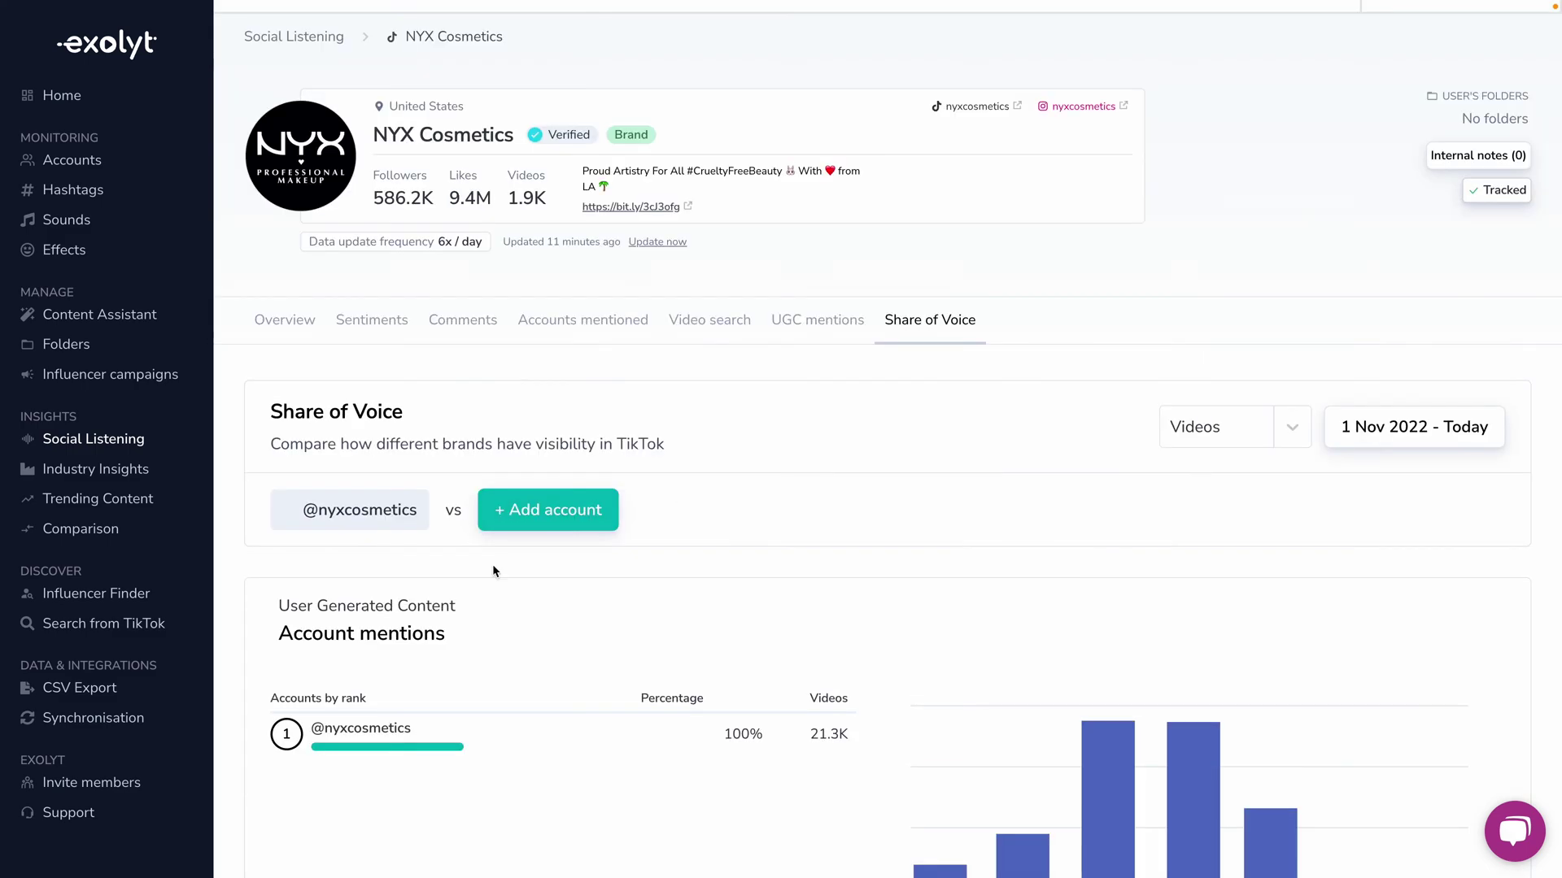
{"action": "scroll", "coordinate": [692, 551], "scroll_direction": "down", "scroll_amount": 1}
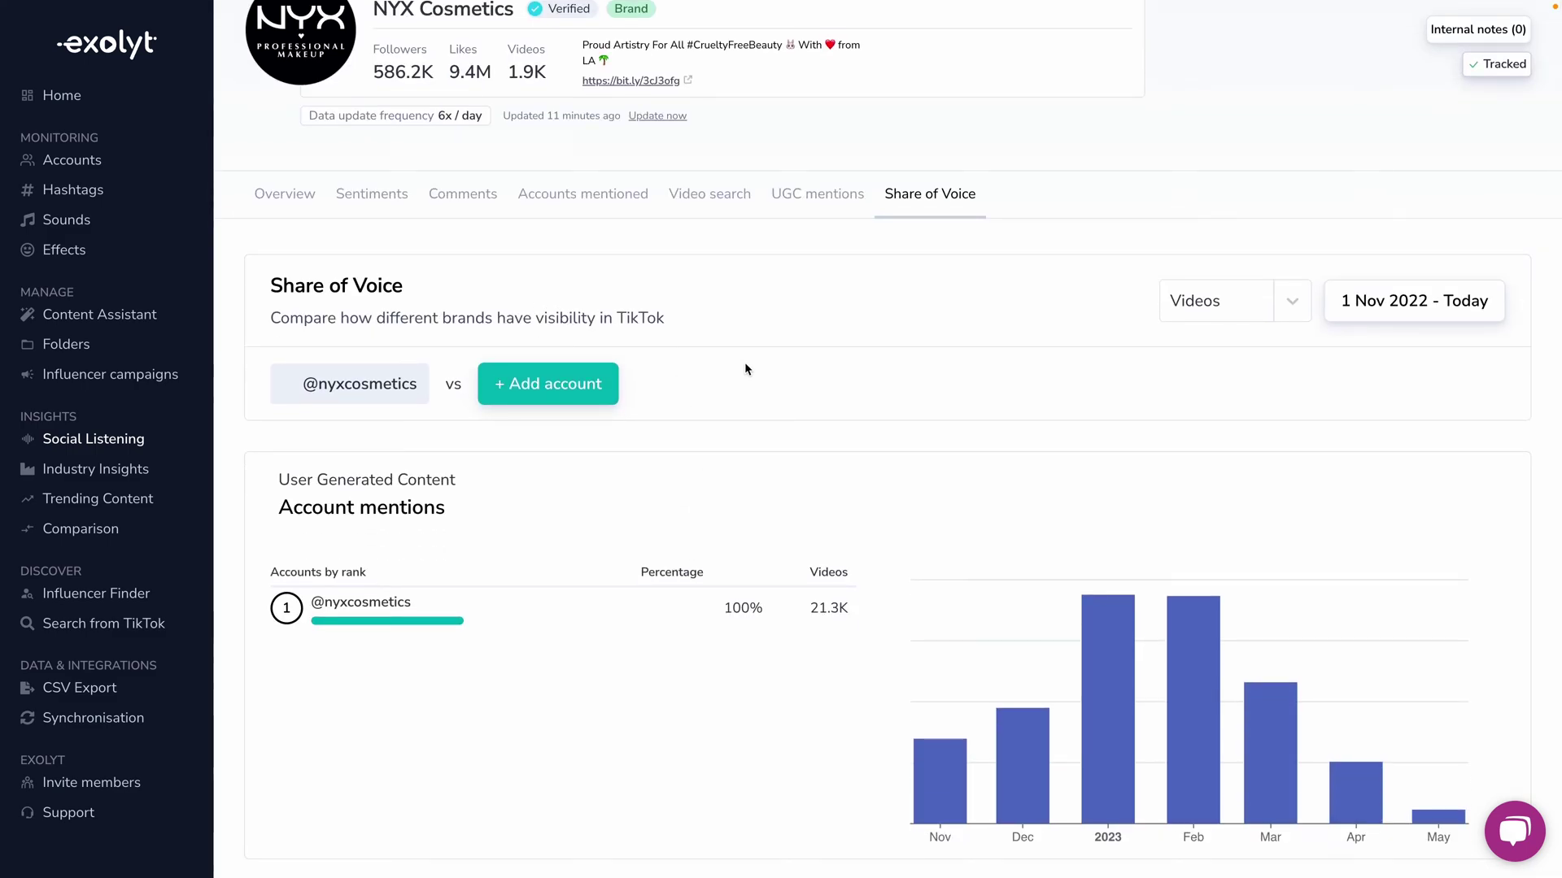
{"action": "scroll", "coordinate": [732, 358], "scroll_direction": "down", "scroll_amount": 7}
{"action": "scroll", "coordinate": [737, 358], "scroll_direction": "up", "scroll_amount": 4}
{"action": "scroll", "coordinate": [741, 357], "scroll_direction": "down", "scroll_amount": 1}
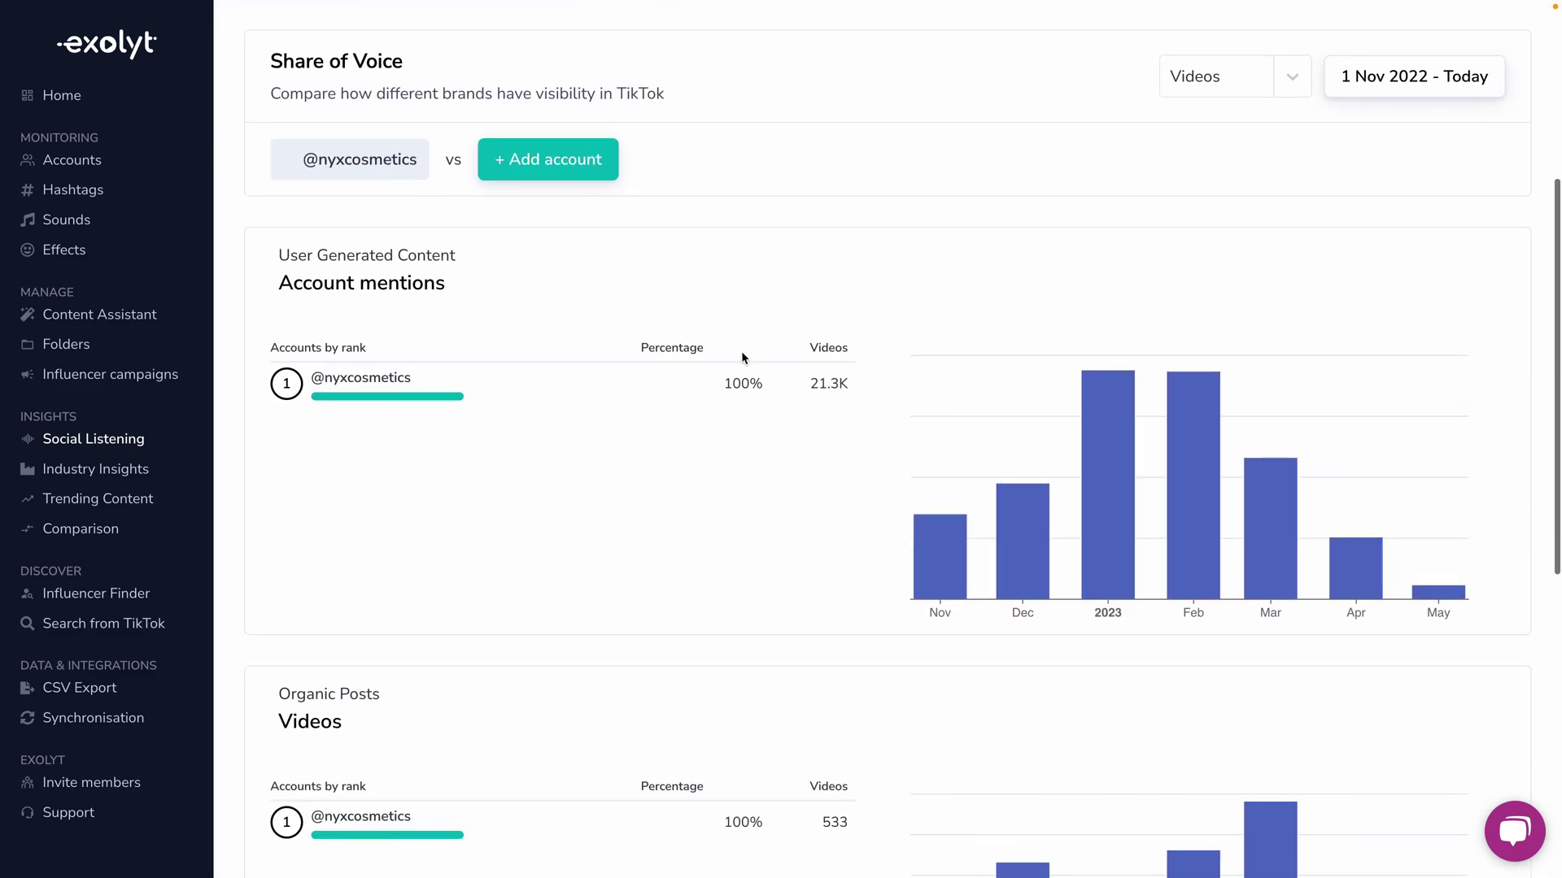
{"action": "scroll", "coordinate": [671, 308], "scroll_direction": "down", "scroll_amount": 5}
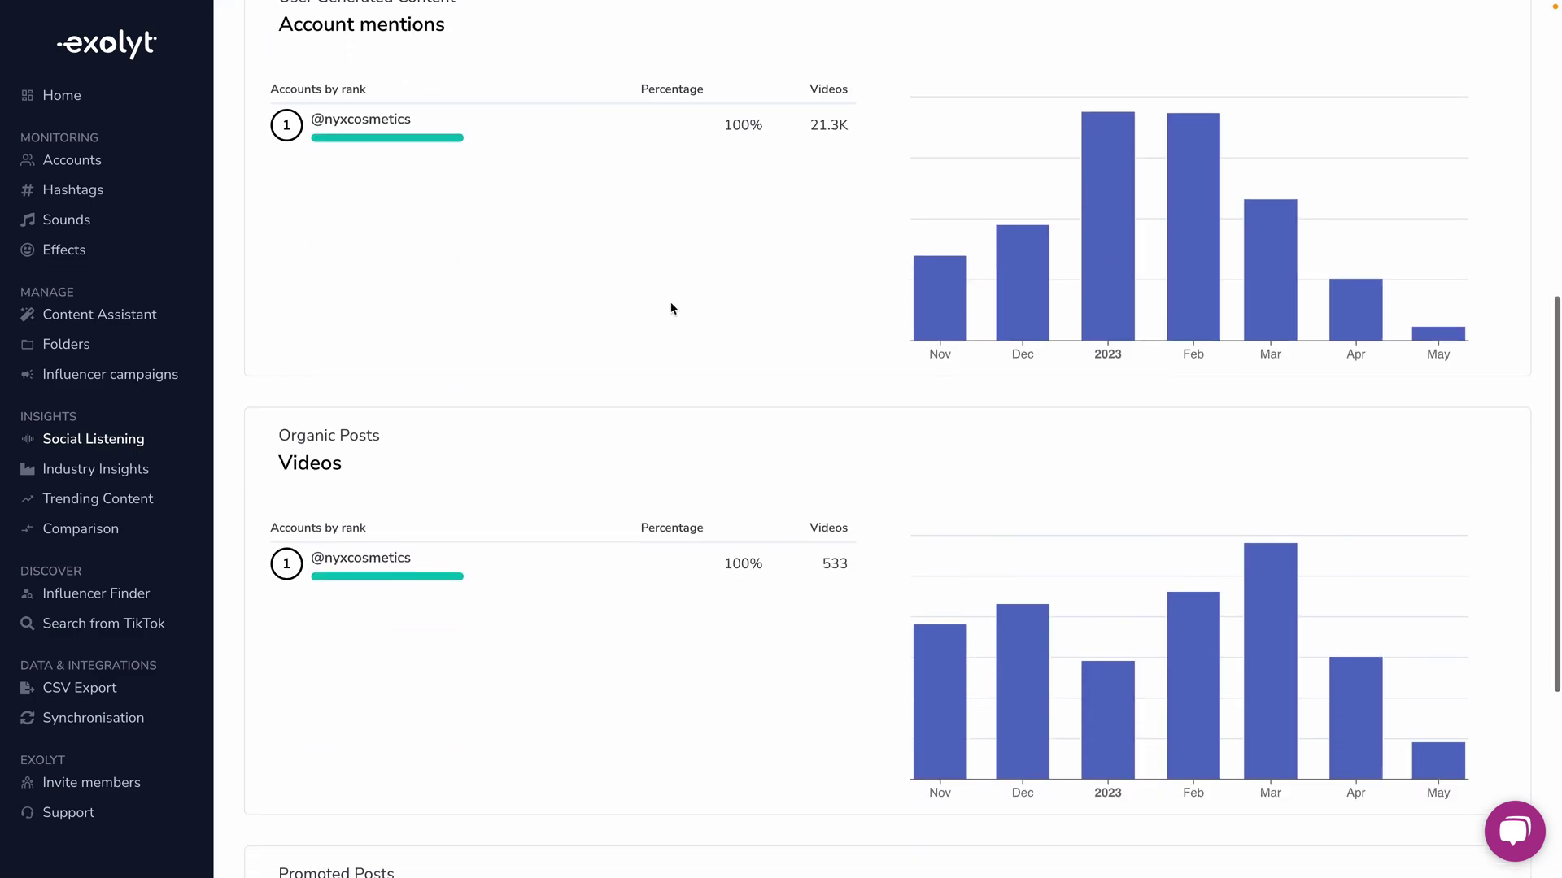
{"action": "scroll", "coordinate": [376, 244], "scroll_direction": "down", "scroll_amount": 4}
{"action": "scroll", "coordinate": [575, 247], "scroll_direction": "down", "scroll_amount": 4}
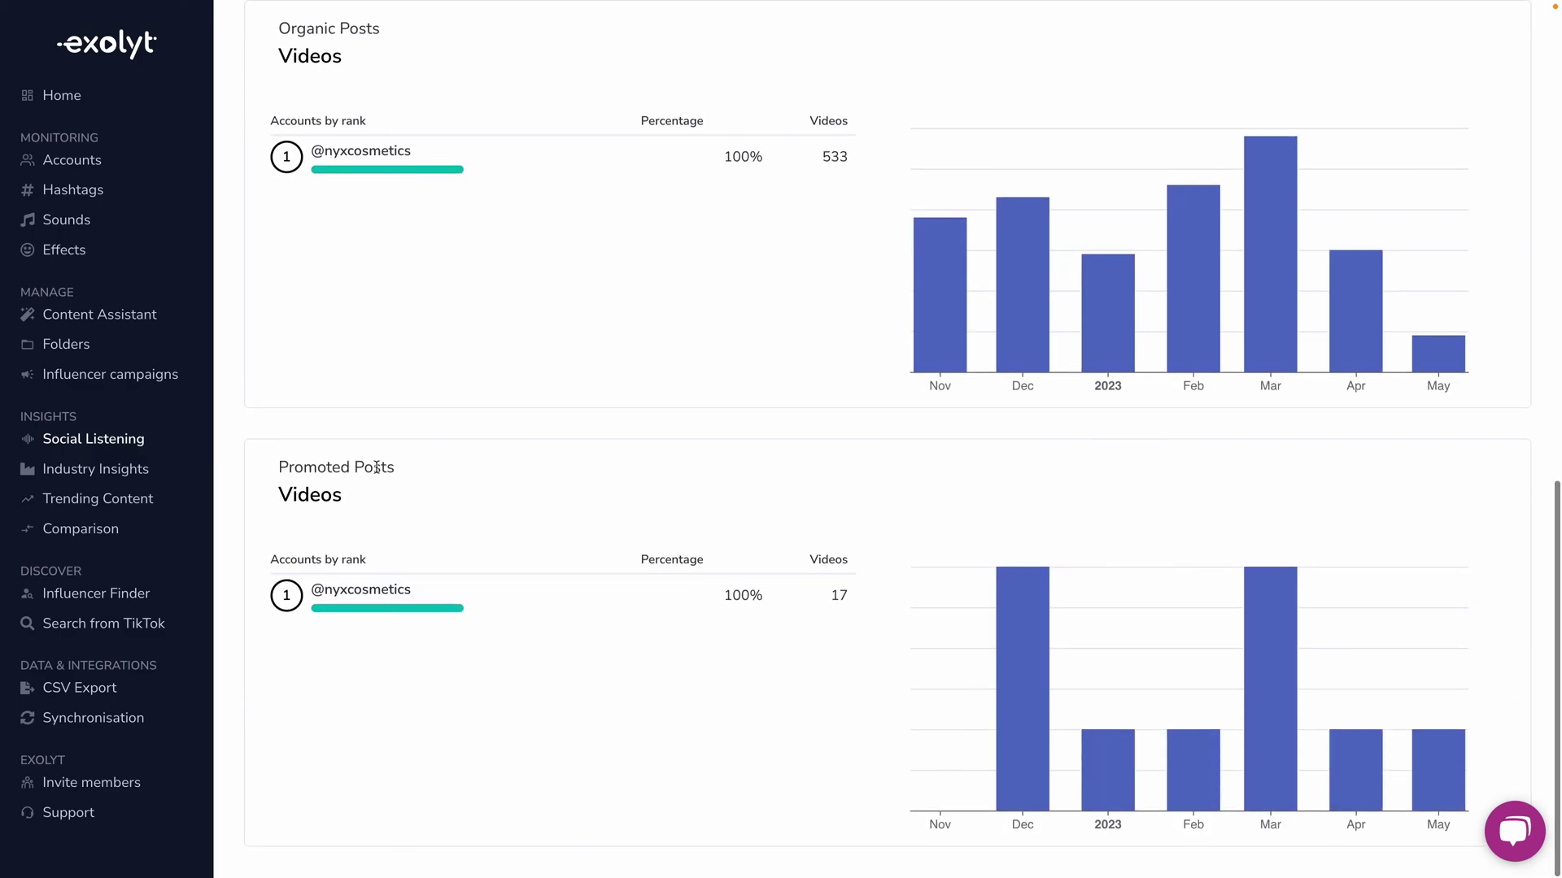
{"action": "scroll", "coordinate": [638, 578], "scroll_direction": "up", "scroll_amount": 15}
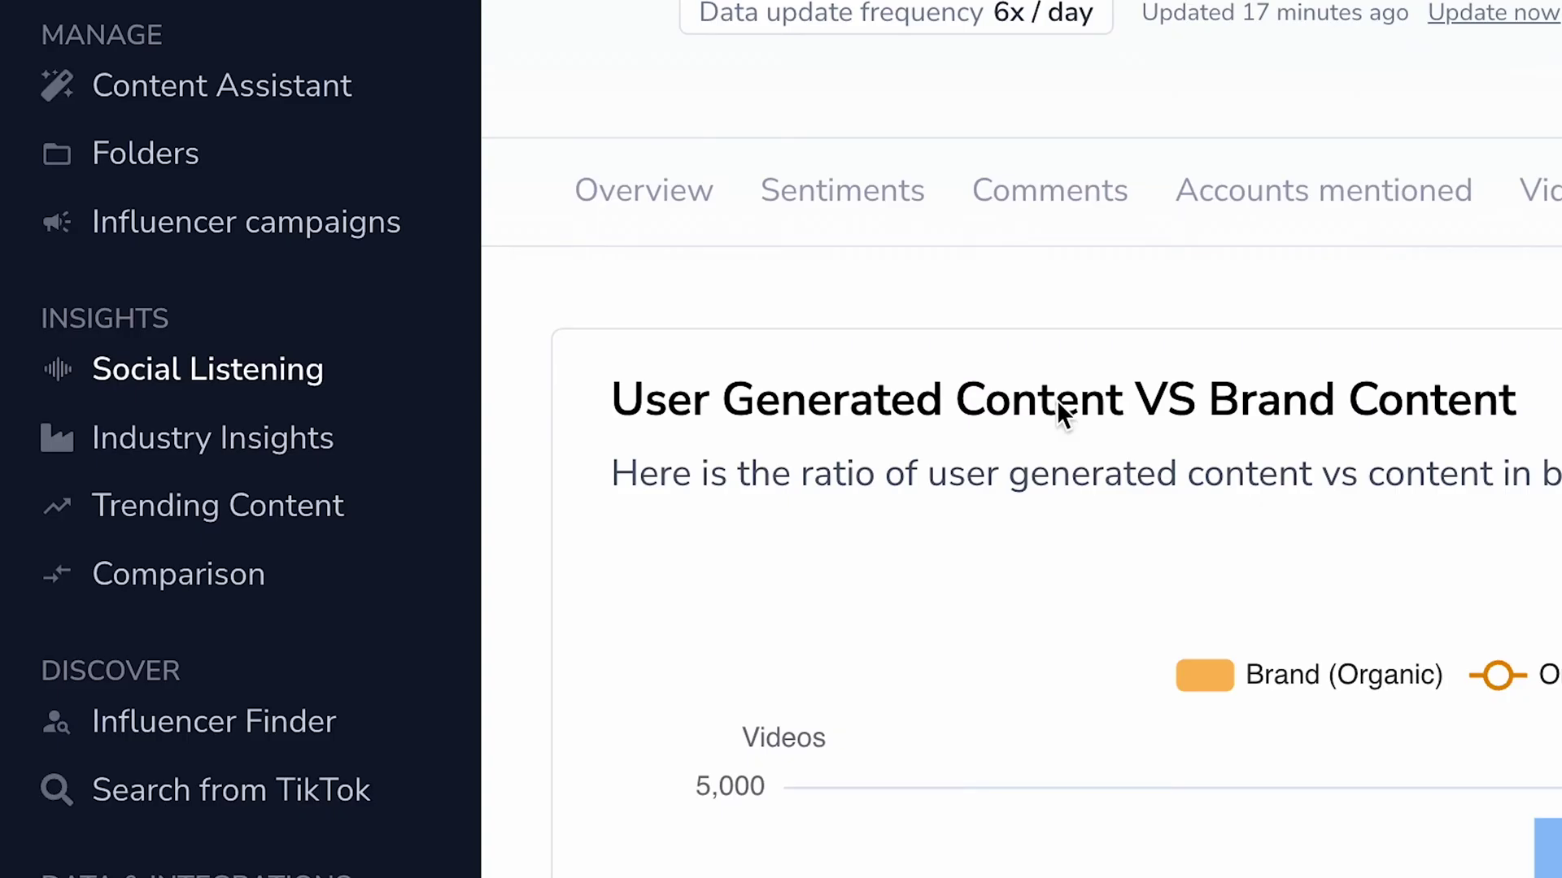
Open Industry Insights and look through the available industry categories
{"action": "left_click", "coordinate": [309, 441]}
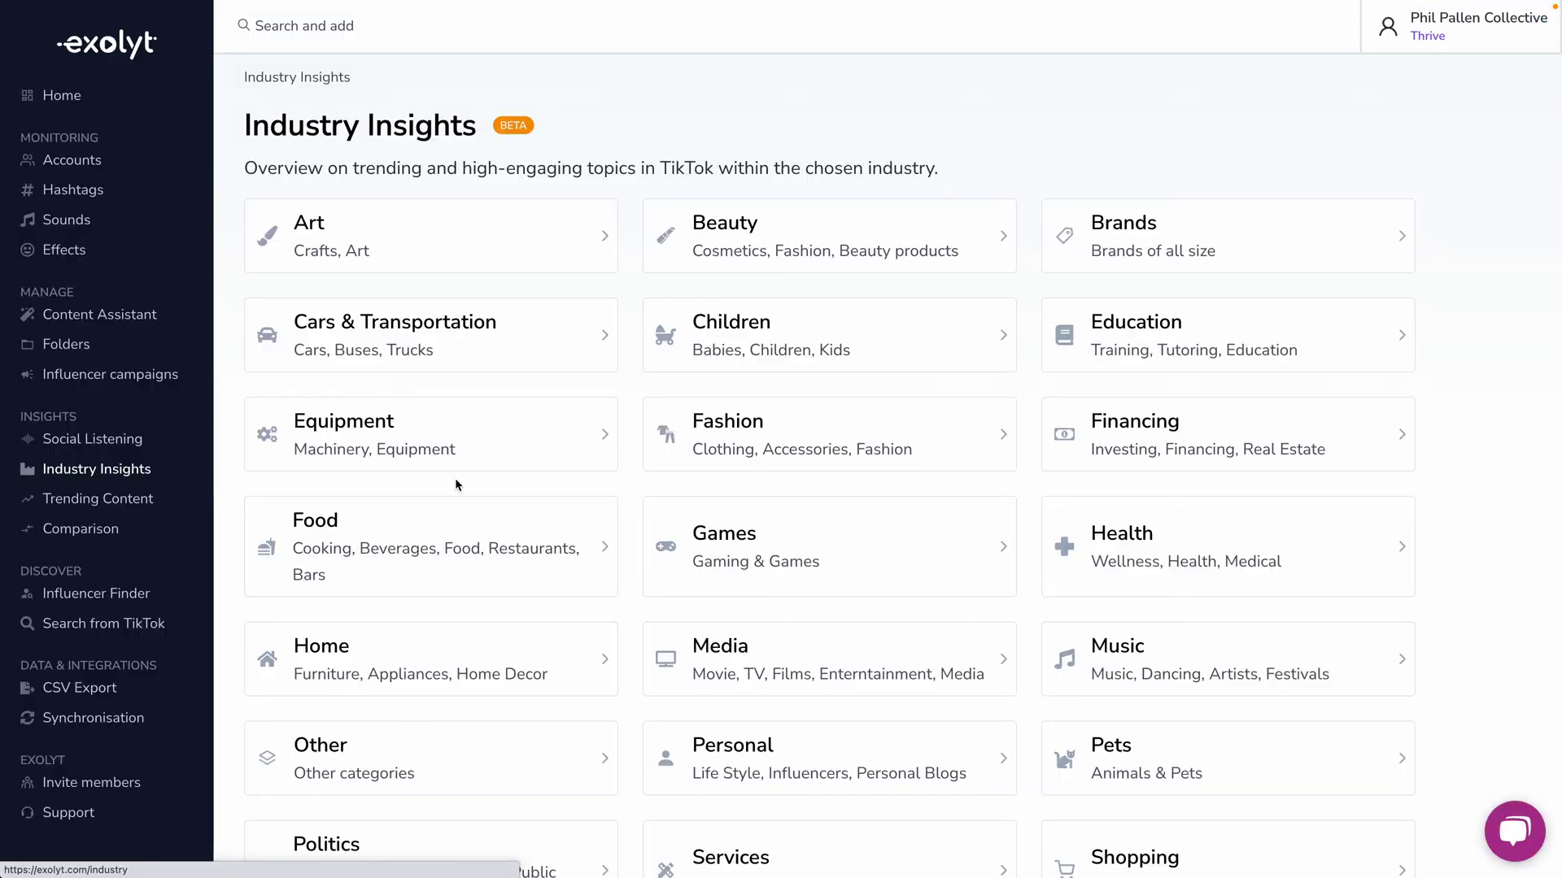
{"action": "scroll", "coordinate": [854, 550], "scroll_direction": "down", "scroll_amount": 2}
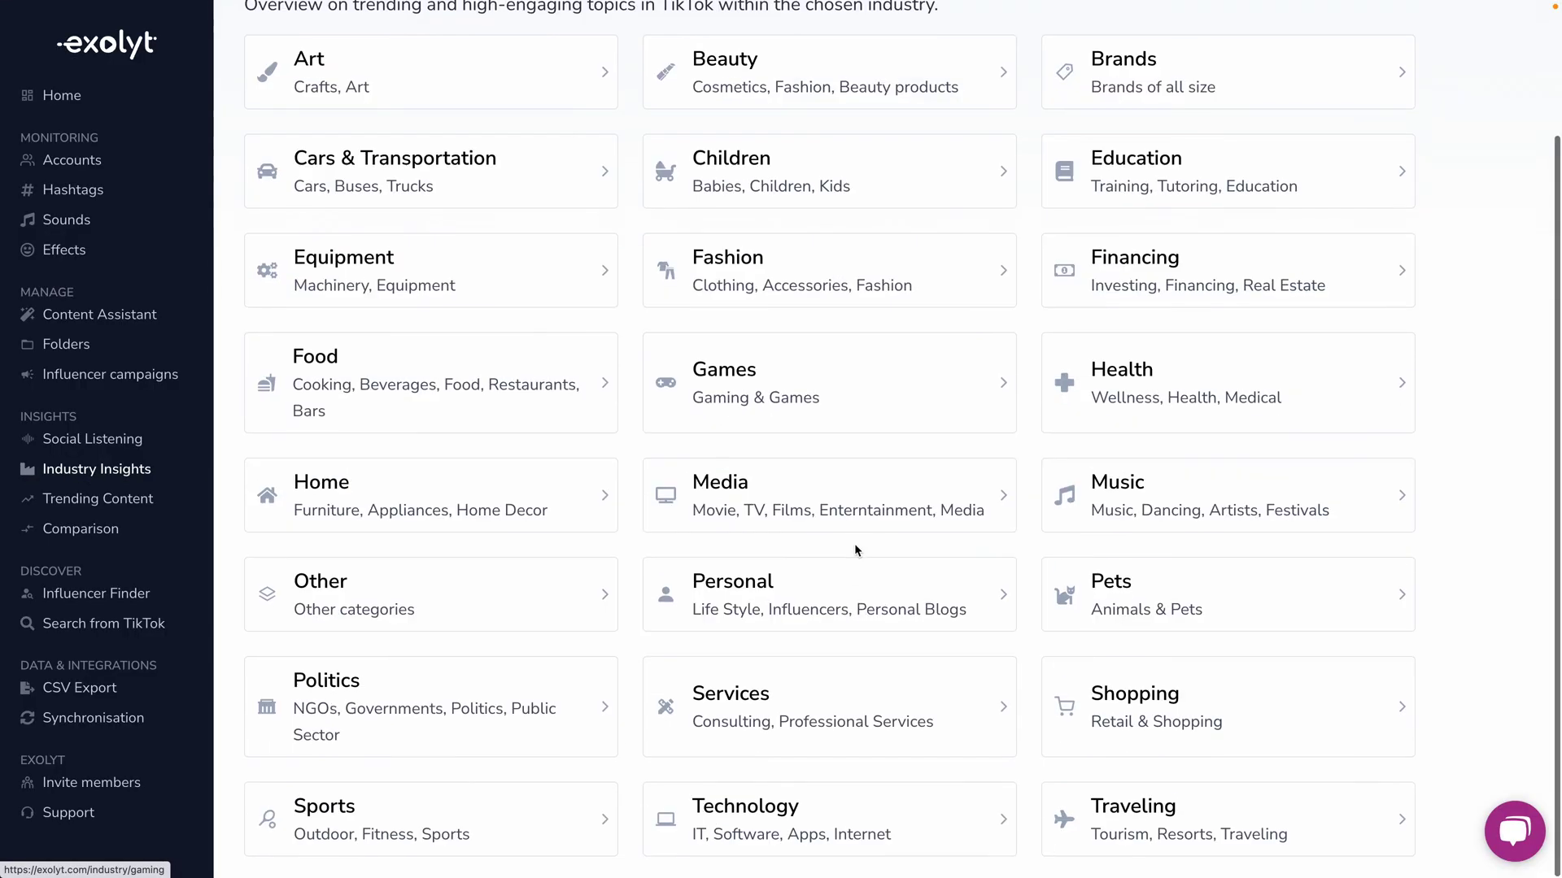
{"action": "scroll", "coordinate": [856, 549], "scroll_direction": "up", "scroll_amount": 2}
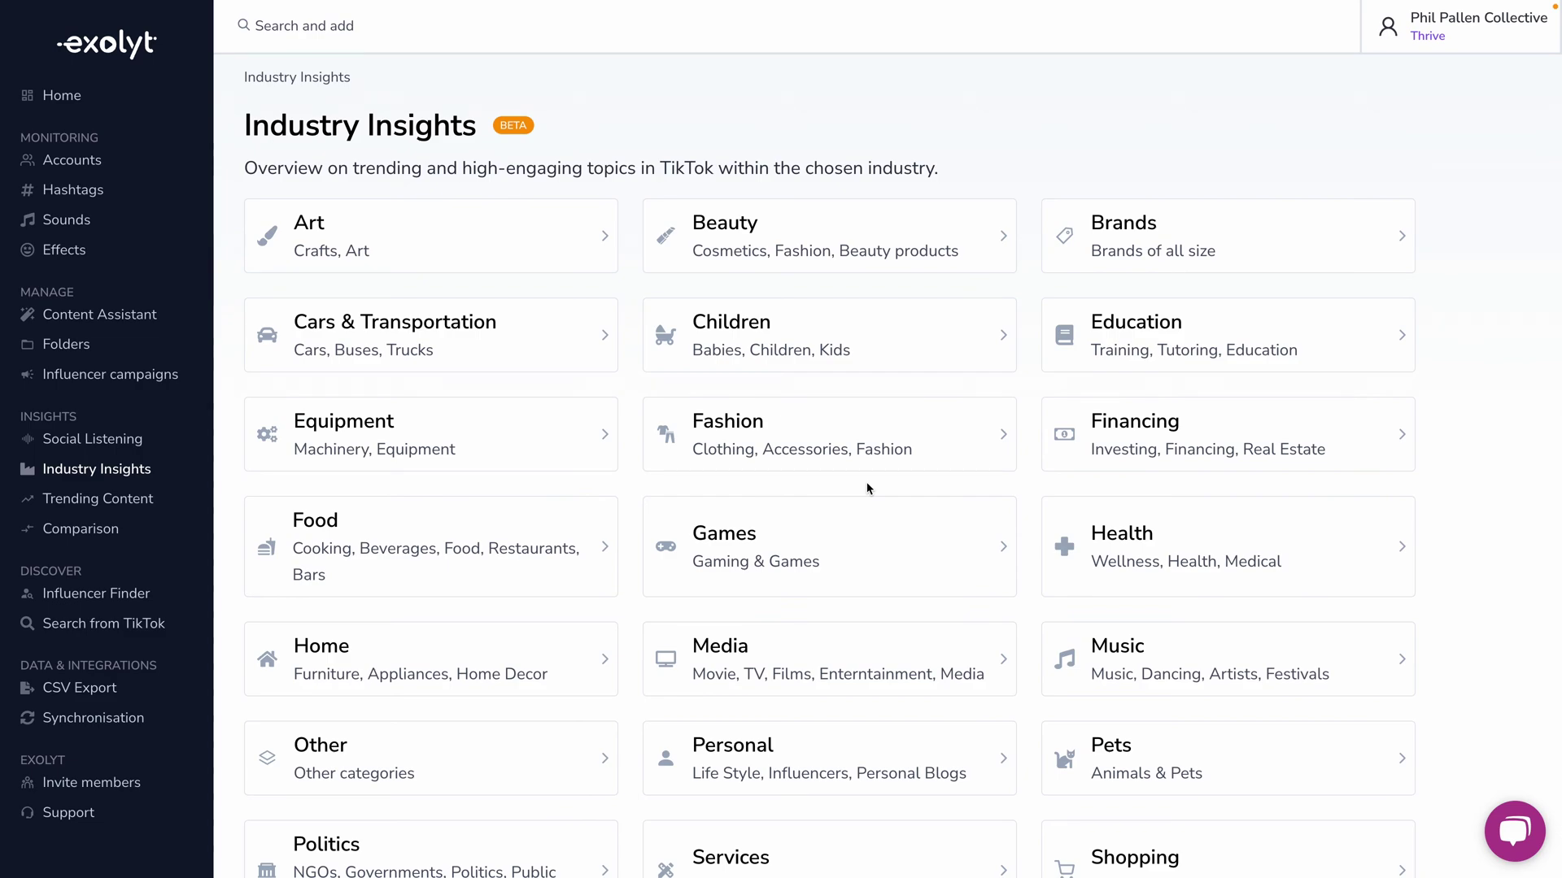
Open the Beauty industry and review its major and niche topics and its gainers and losers
{"action": "left_click", "coordinate": [776, 238]}
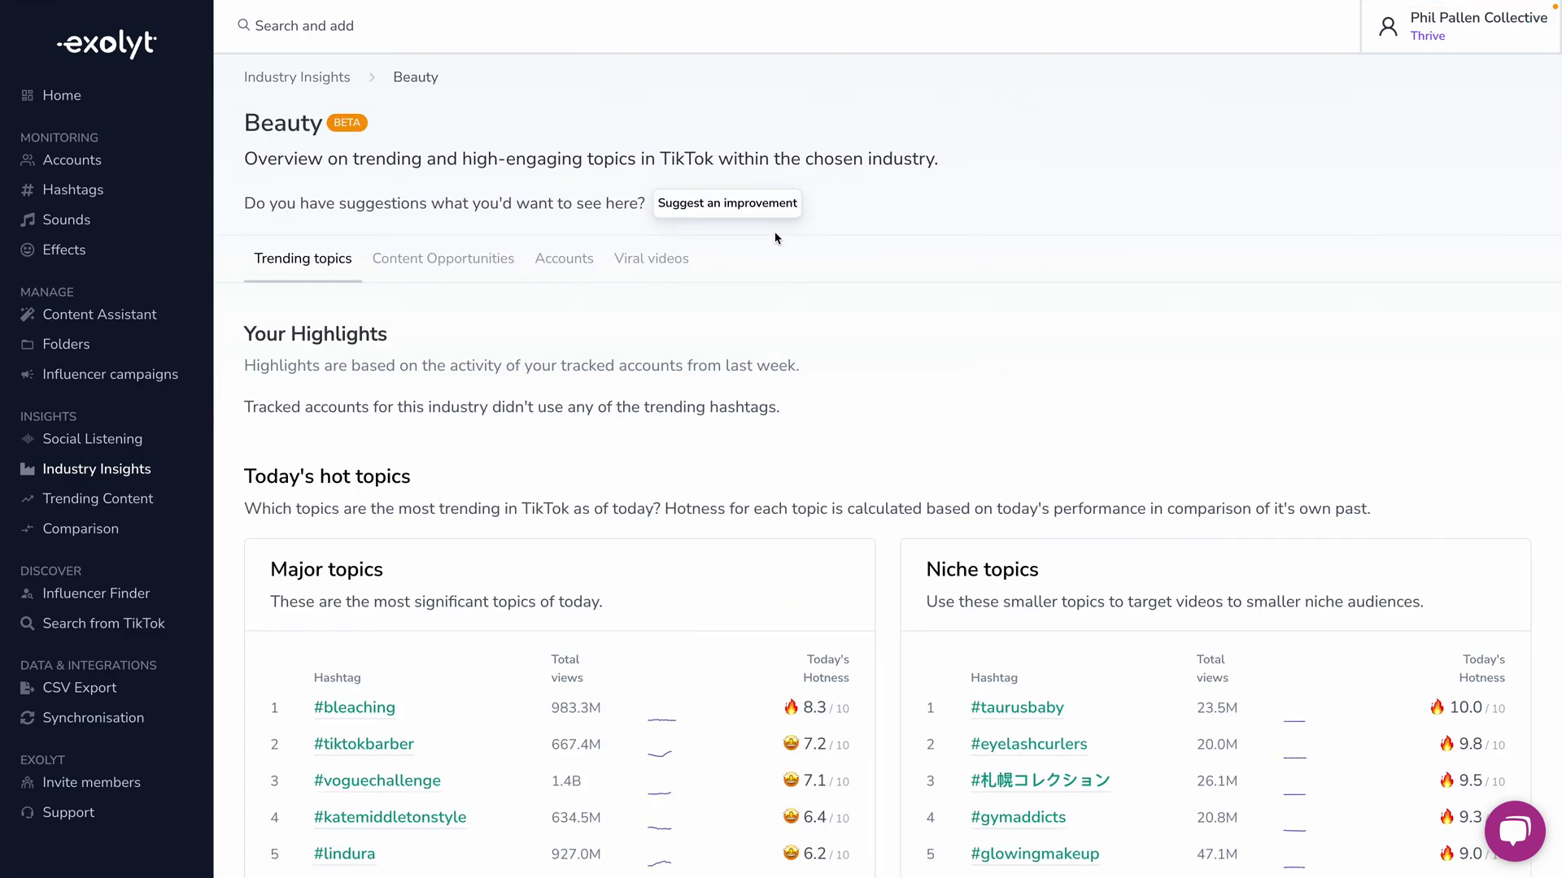
{"action": "scroll", "coordinate": [1141, 437], "scroll_direction": "down", "scroll_amount": 5}
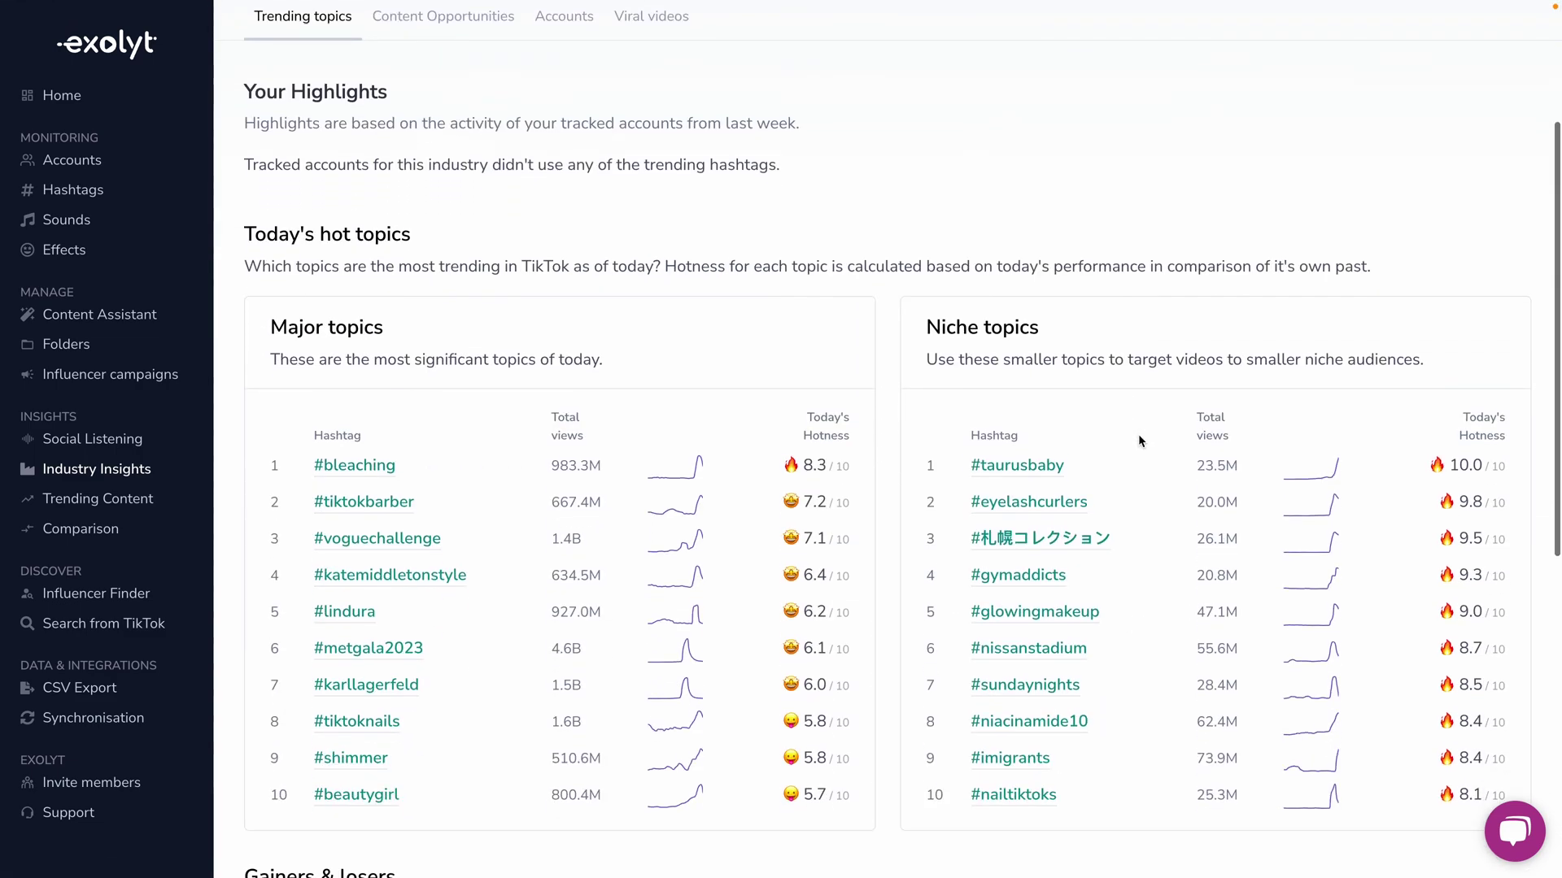
{"action": "scroll", "coordinate": [1141, 440], "scroll_direction": "up", "scroll_amount": 1}
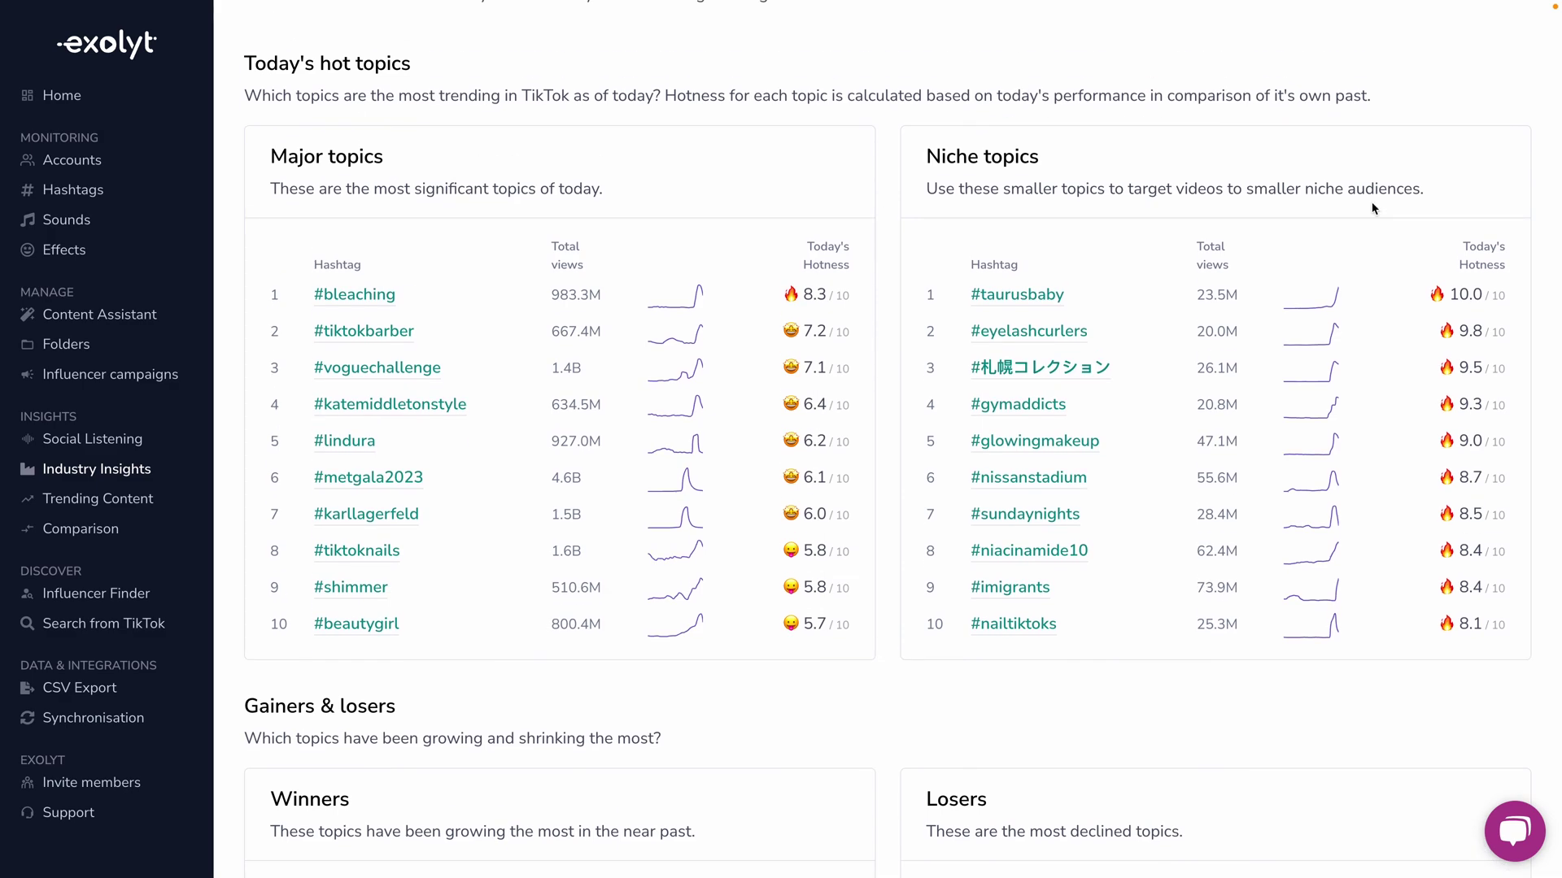
{"action": "scroll", "coordinate": [1257, 392], "scroll_direction": "down", "scroll_amount": 5}
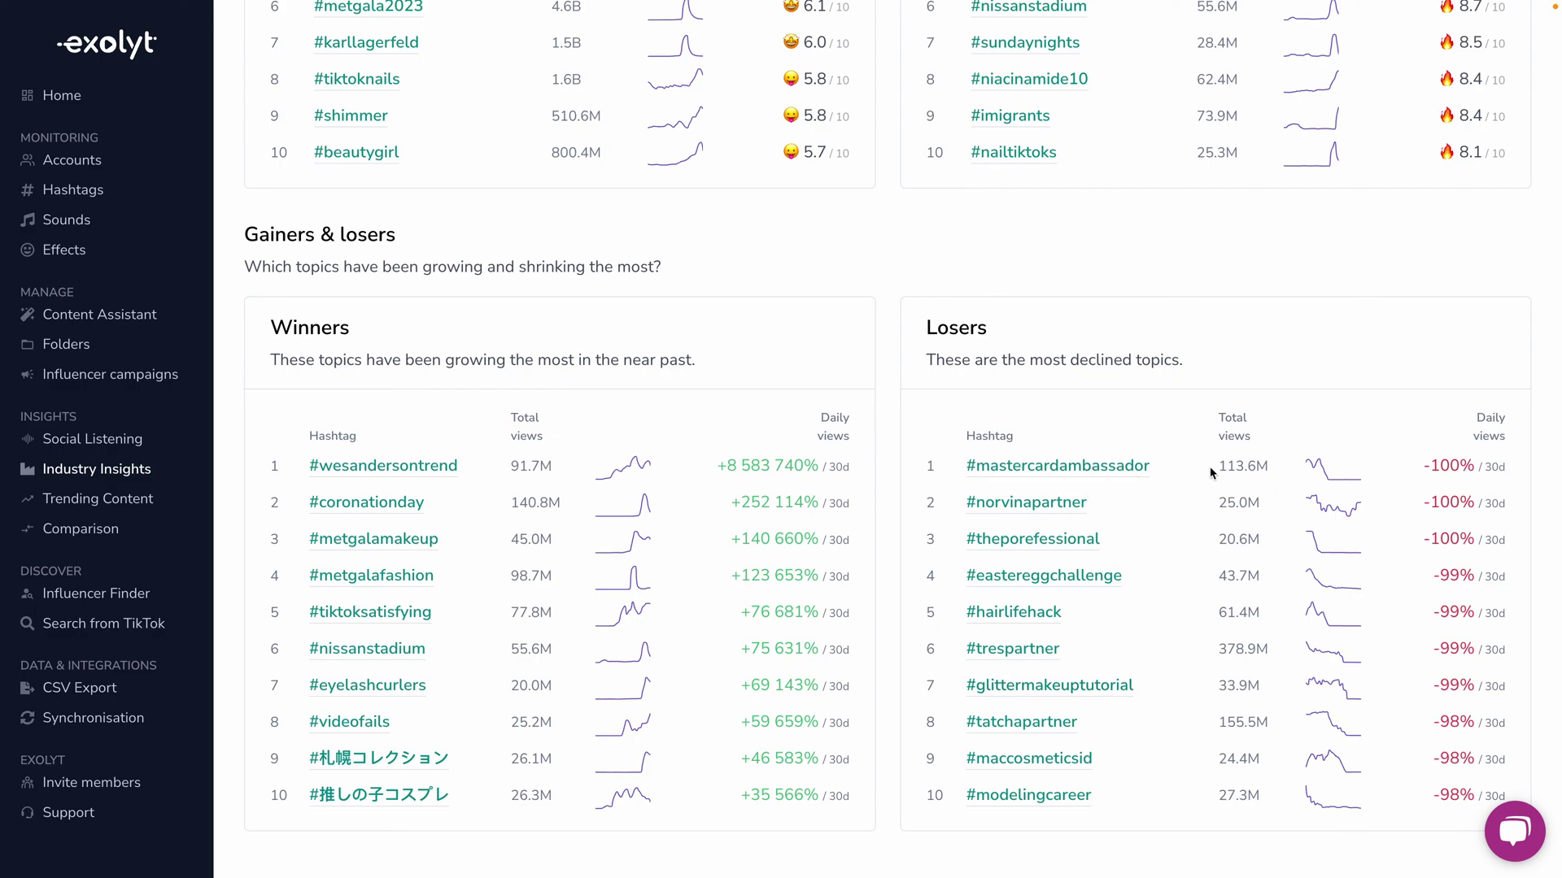
Examine the content matrix of Beauty's Content Opportunities and open the #cleanandclear hashtag from it
{"action": "scroll", "coordinate": [1211, 472], "scroll_direction": "up", "scroll_amount": 10}
{"action": "left_click", "coordinate": [486, 267]}
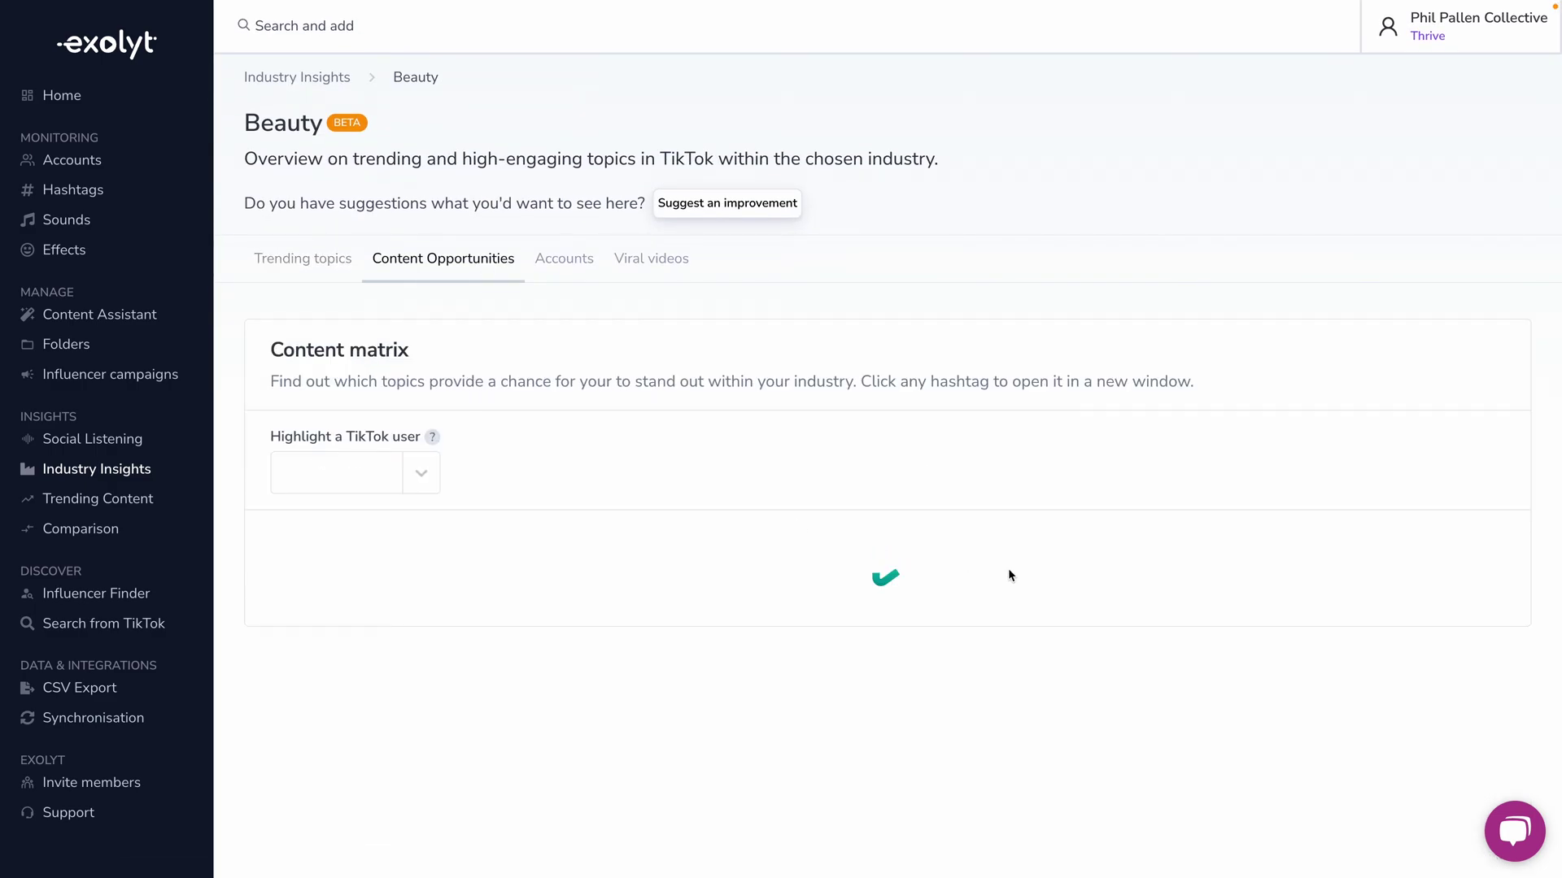
{"action": "scroll", "coordinate": [1008, 575], "scroll_direction": "down", "scroll_amount": 2}
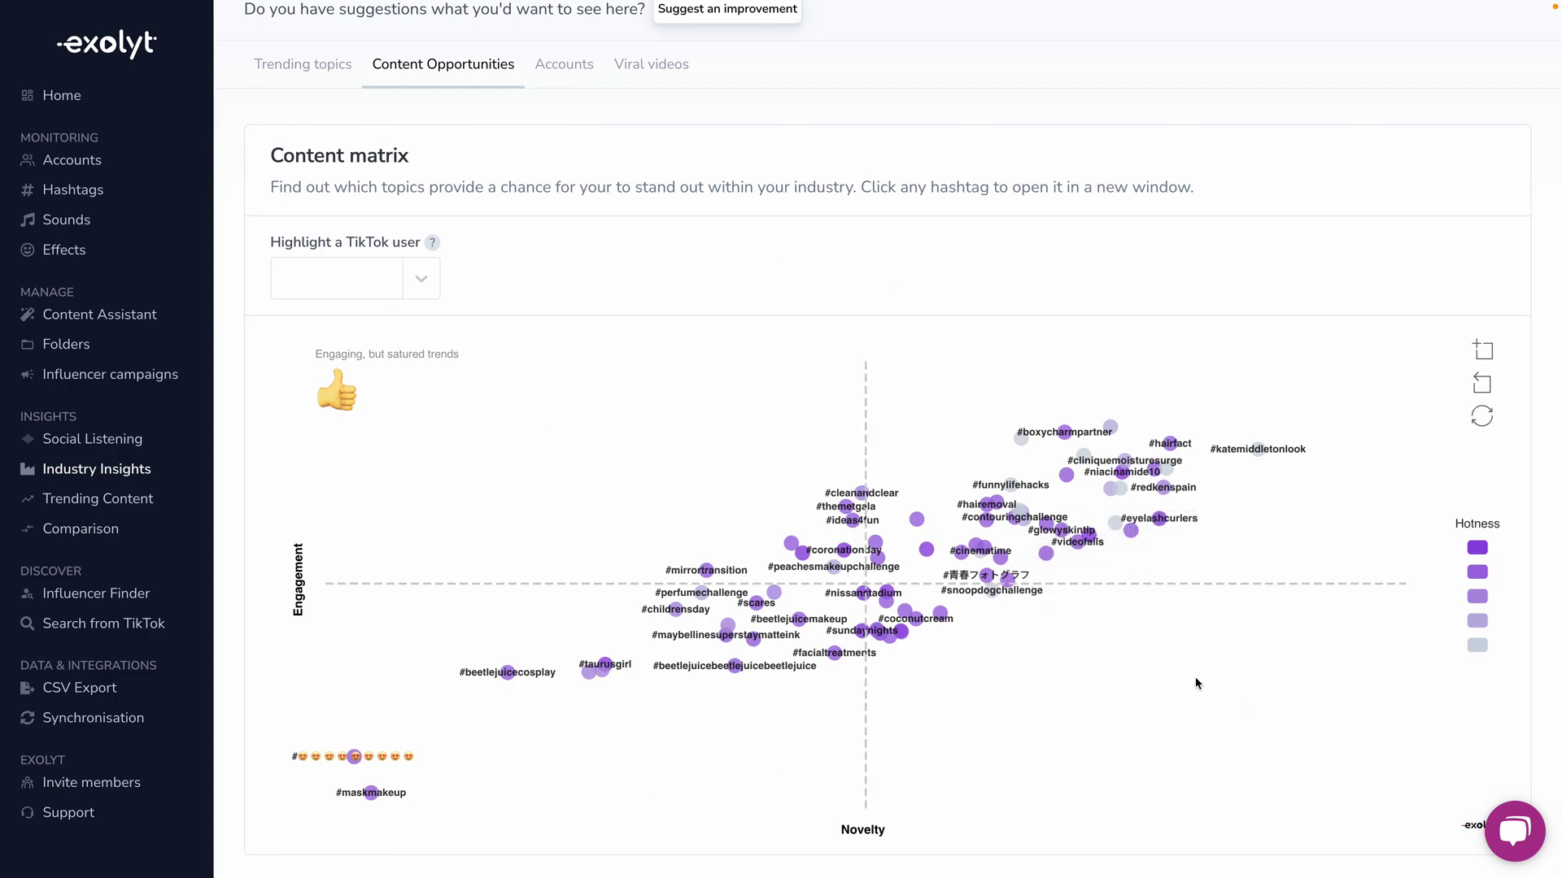
{"action": "scroll", "coordinate": [650, 529], "scroll_direction": "down", "scroll_amount": 1}
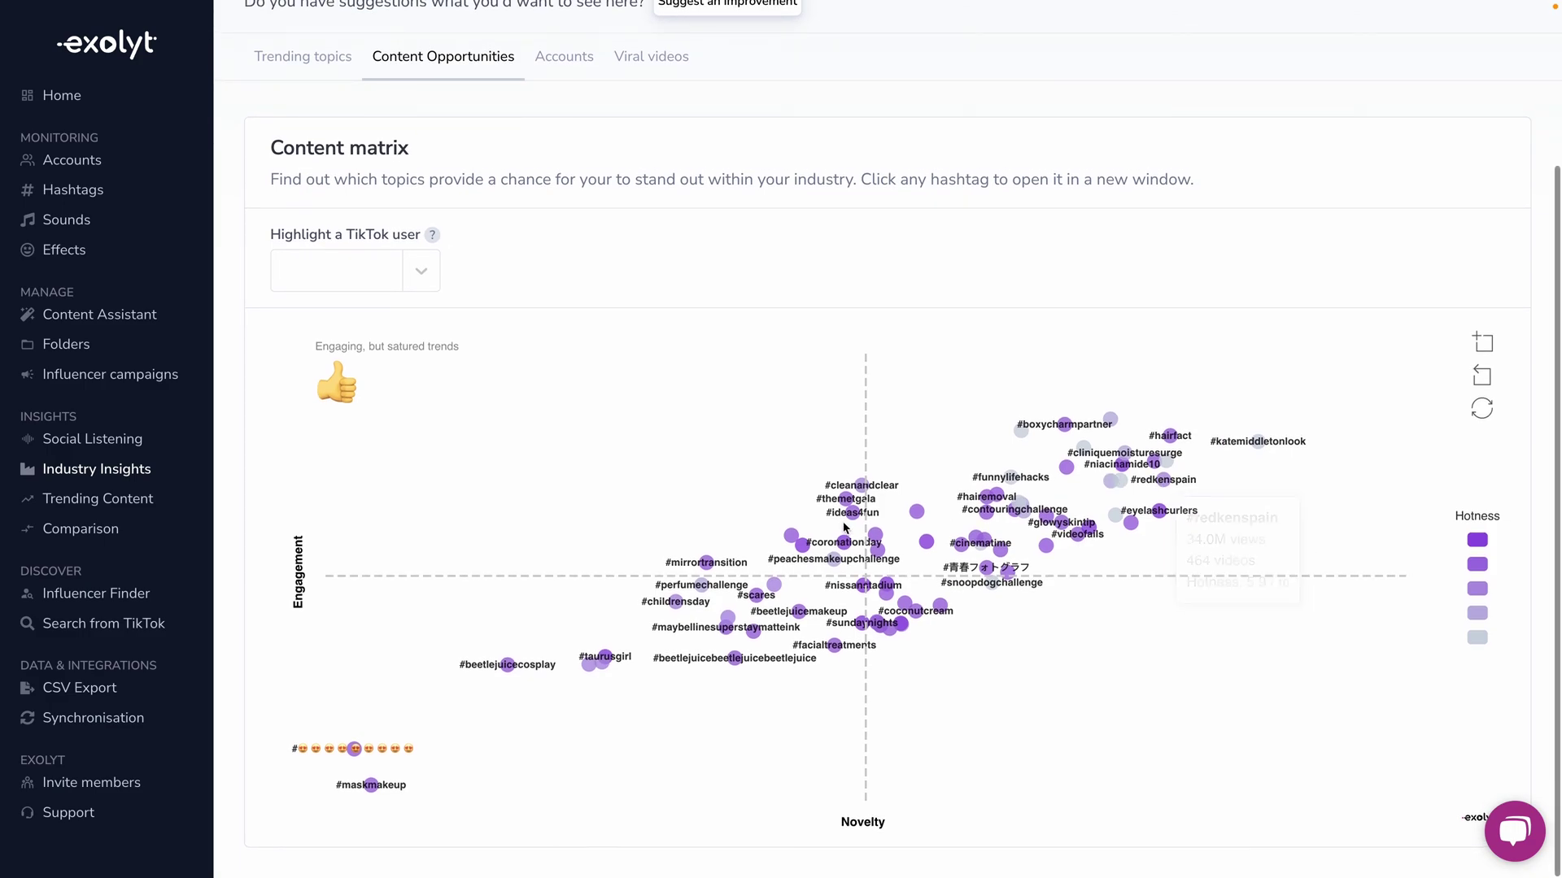
{"action": "left_click", "coordinate": [841, 492]}
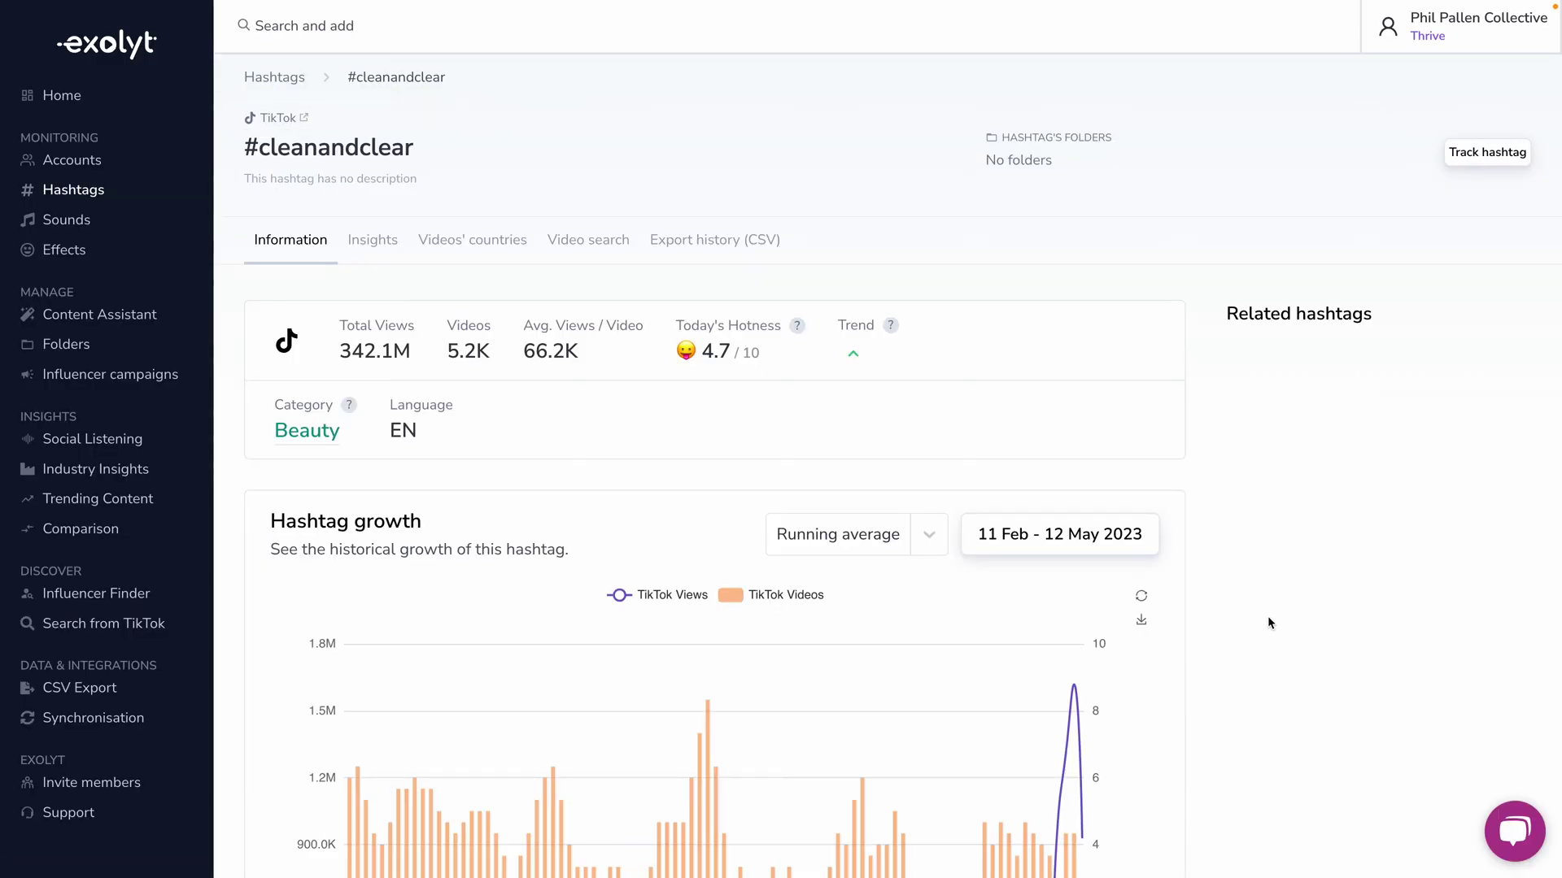
Go back to the Beauty industry and look through the accounts of its biggest brands
{"action": "left_click", "coordinate": [306, 430]}
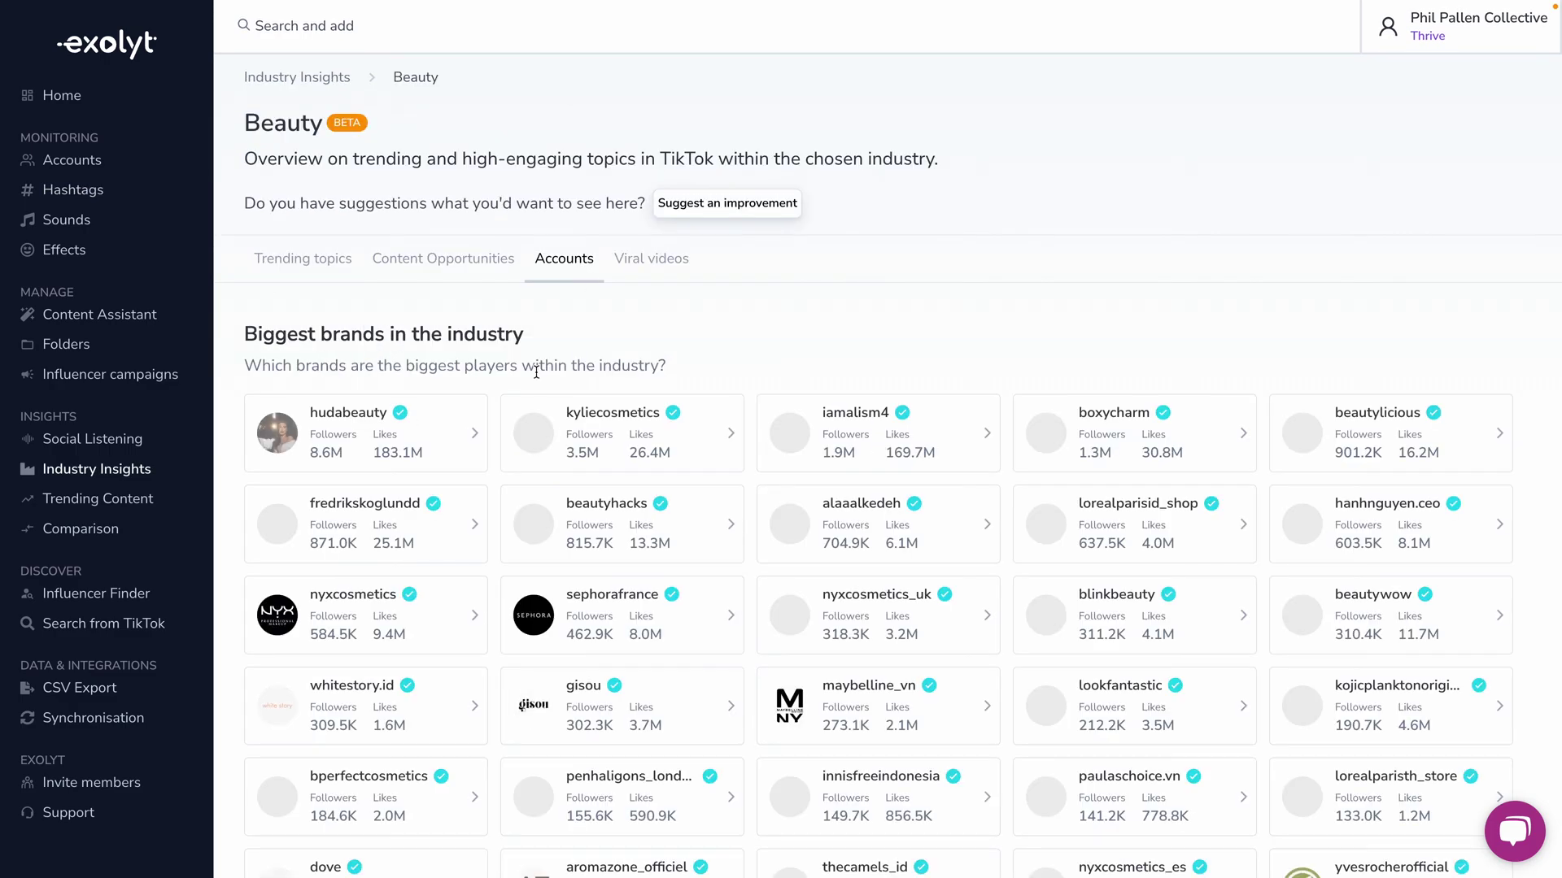
{"action": "scroll", "coordinate": [847, 541], "scroll_direction": "down", "scroll_amount": 3}
{"action": "scroll", "coordinate": [846, 537], "scroll_direction": "up", "scroll_amount": 3}
{"action": "scroll", "coordinate": [846, 537], "scroll_direction": "up", "scroll_amount": 1}
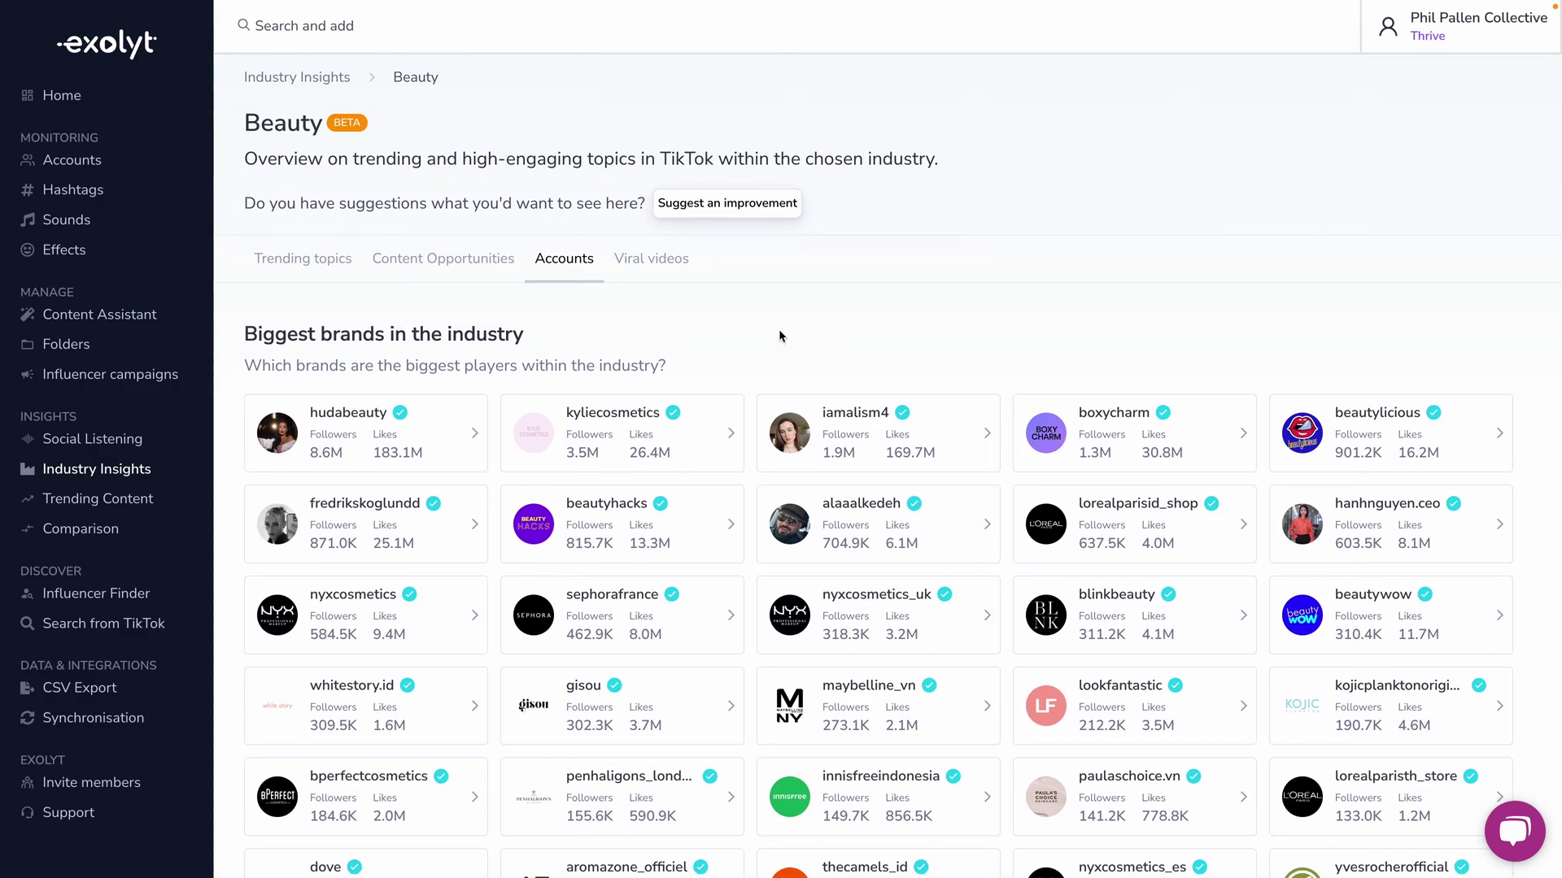
Open the Beauty industry's viral videos and look through last week's entries
{"action": "left_click", "coordinate": [678, 271]}
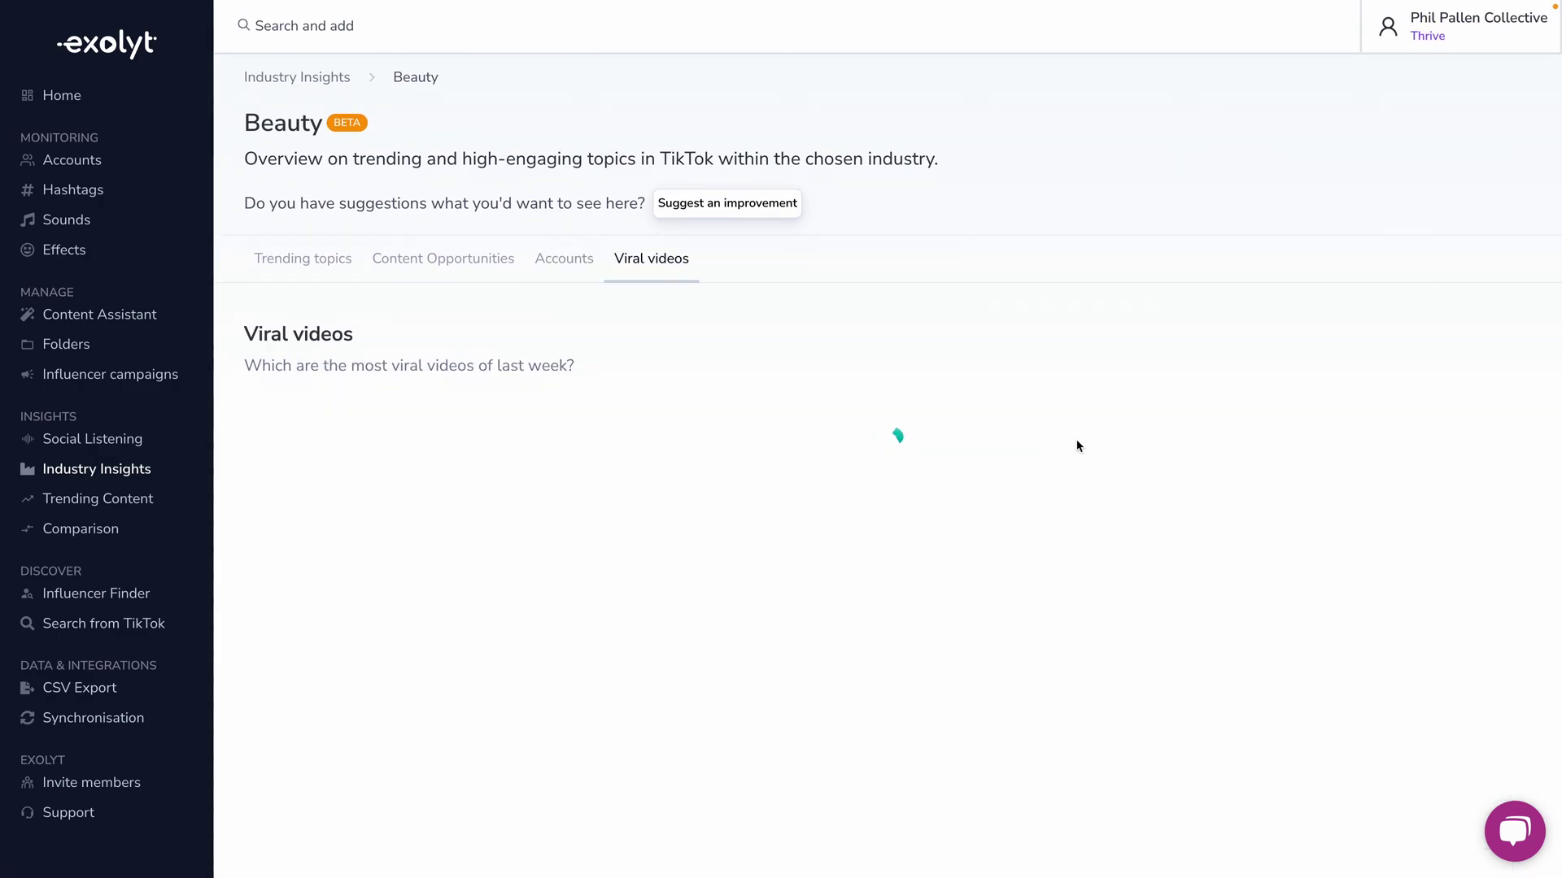
{"action": "scroll", "coordinate": [1228, 472], "scroll_direction": "down", "scroll_amount": 4}
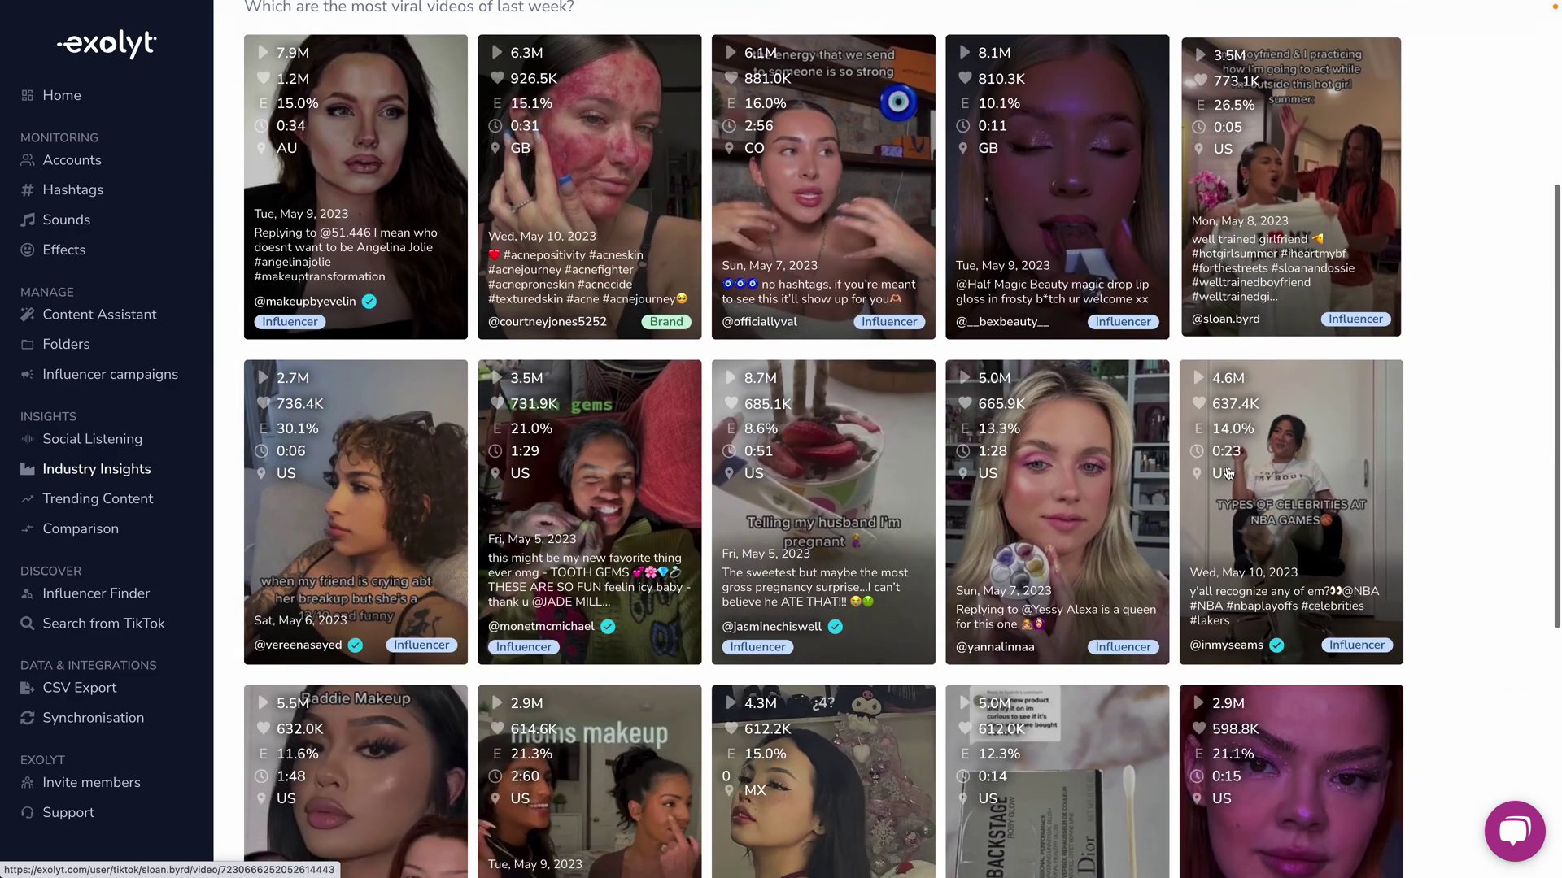
{"action": "scroll", "coordinate": [1228, 472], "scroll_direction": "down", "scroll_amount": 5}
{"action": "scroll", "coordinate": [1216, 467], "scroll_direction": "up", "scroll_amount": 9}
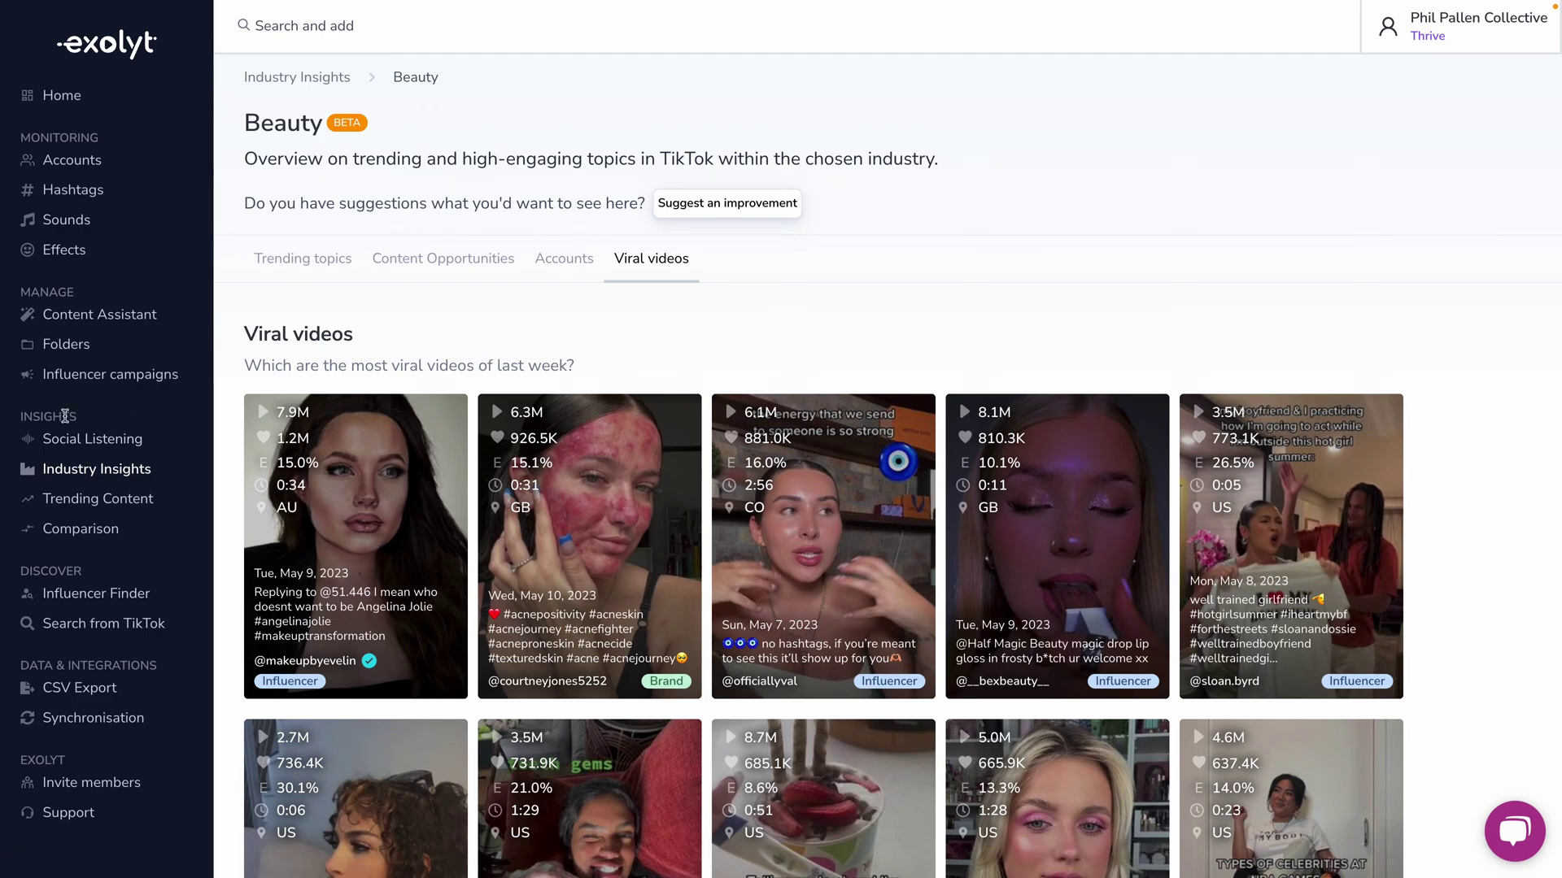
Open the TikTok data comparison and add the tracked account jamescharles to it
{"action": "left_click", "coordinate": [70, 529]}
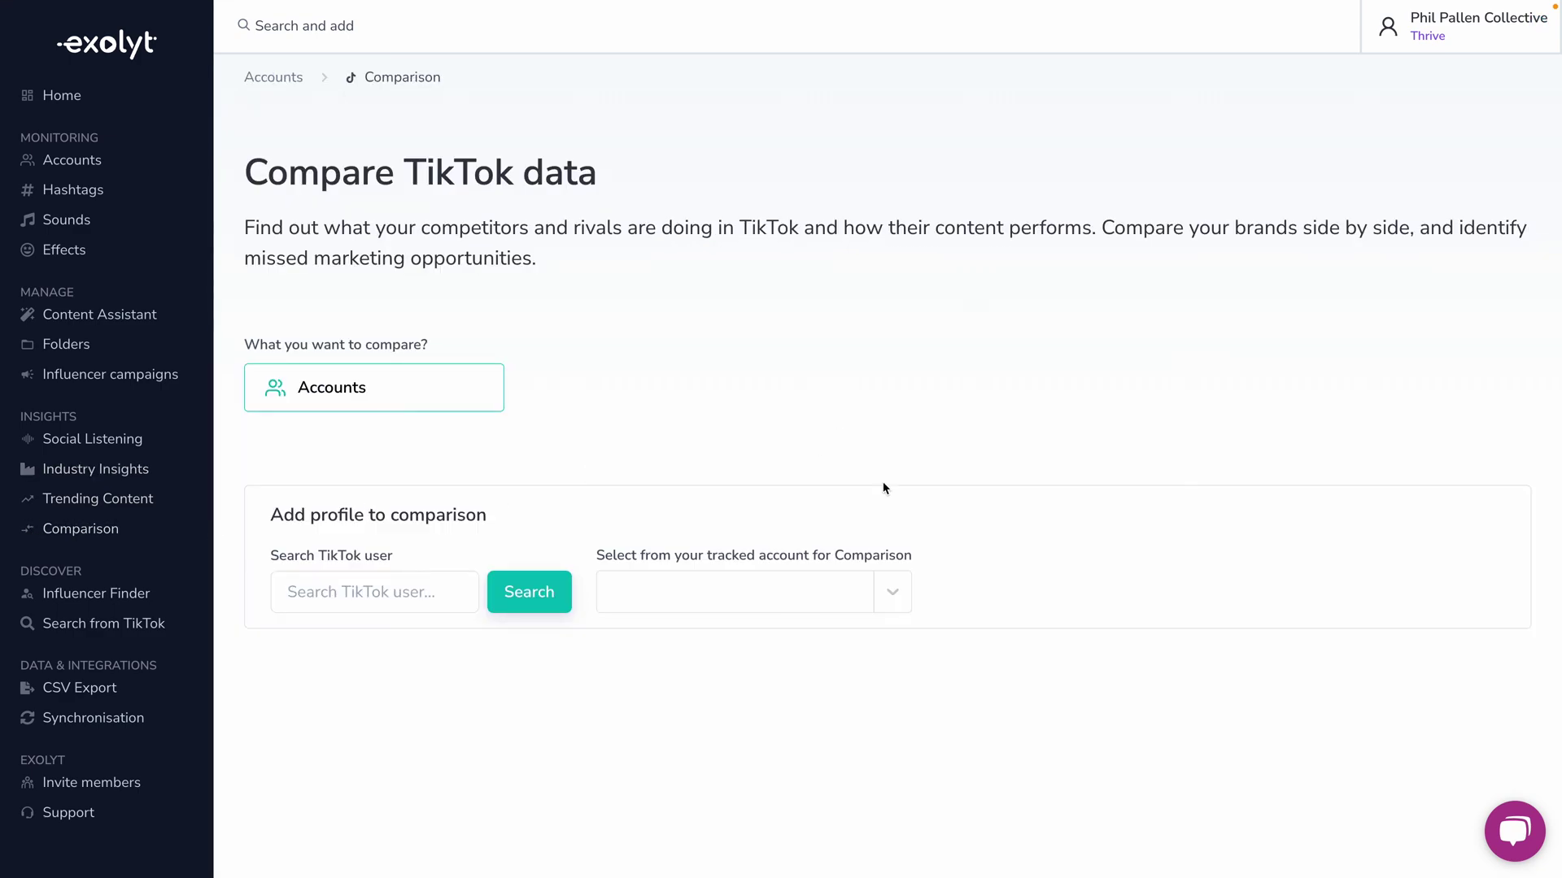
{"action": "left_click", "coordinate": [875, 584]}
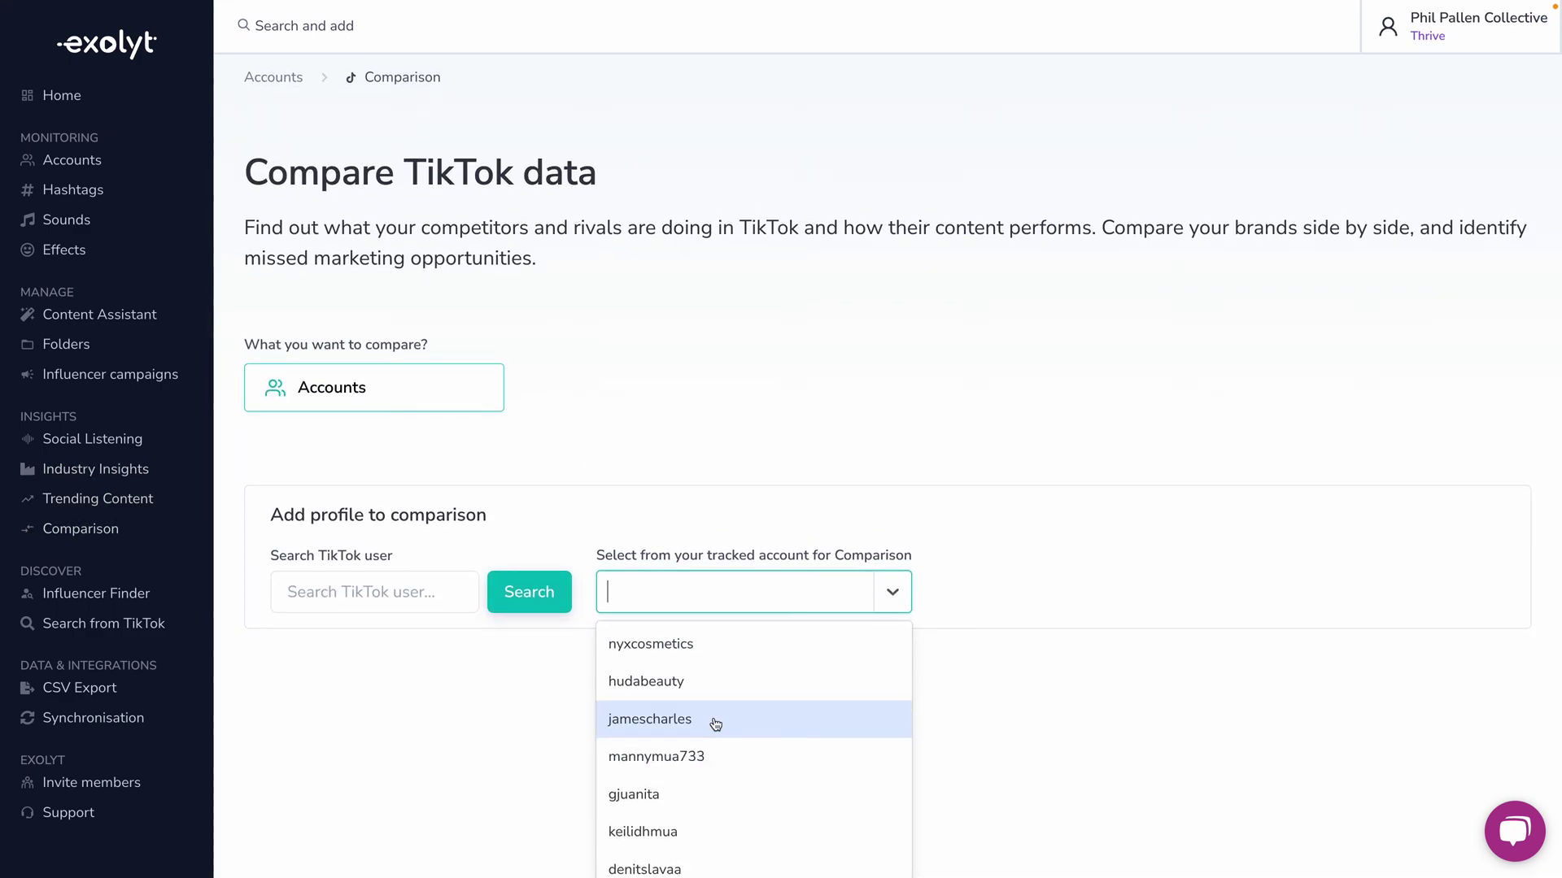
{"action": "scroll", "coordinate": [715, 724], "scroll_direction": "down", "scroll_amount": 3}
{"action": "scroll", "coordinate": [714, 724], "scroll_direction": "up", "scroll_amount": 2}
{"action": "left_click", "coordinate": [668, 722]}
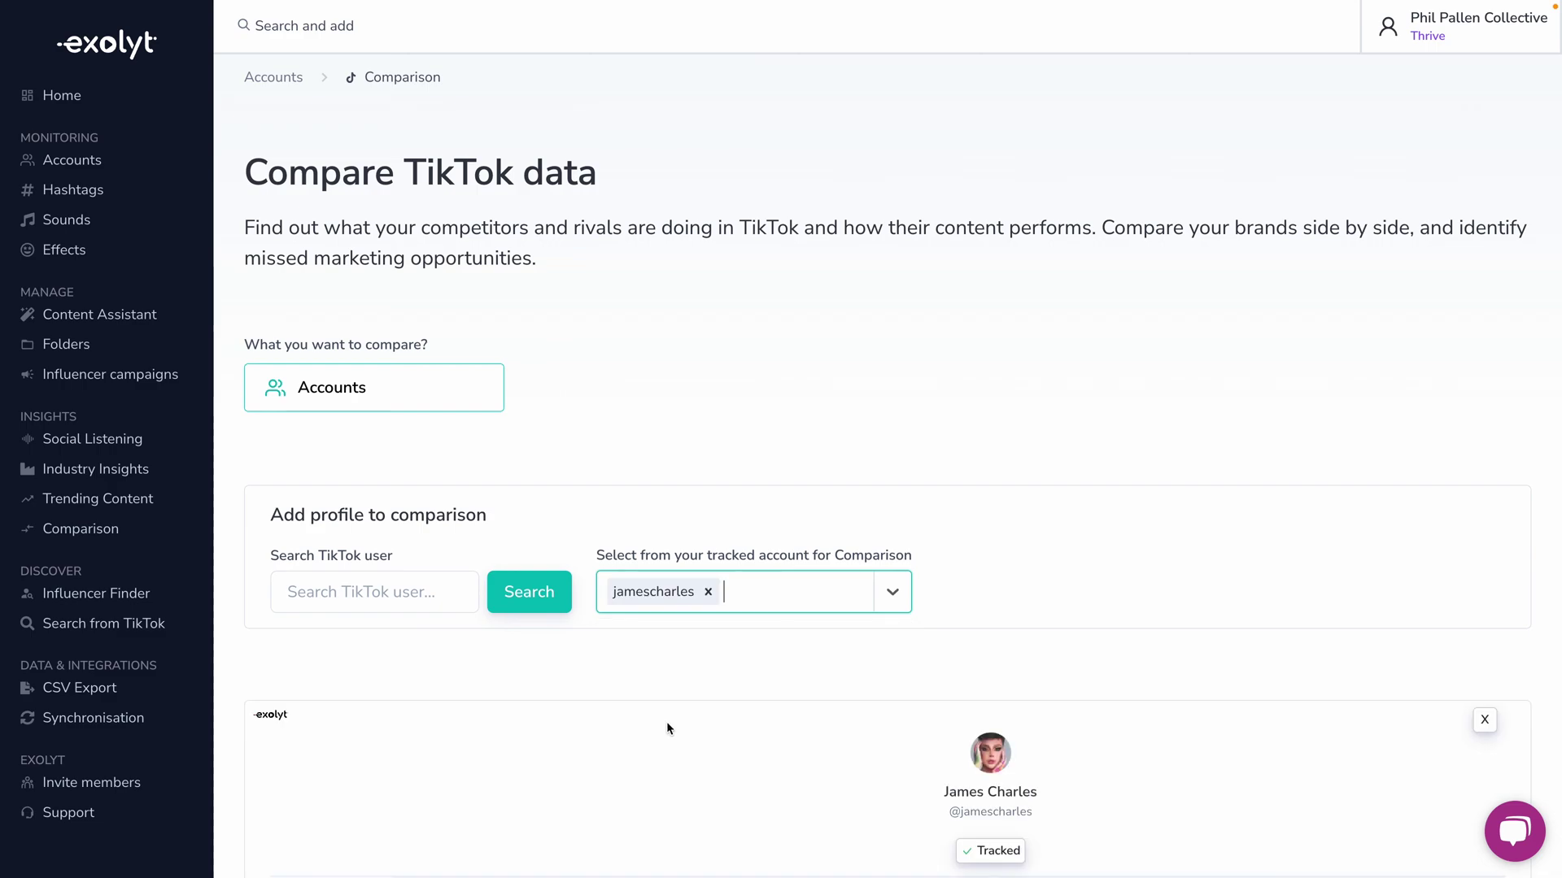
Search for the TikTok user nyane and add that profile to the comparison
{"action": "left_click", "coordinate": [392, 603]}
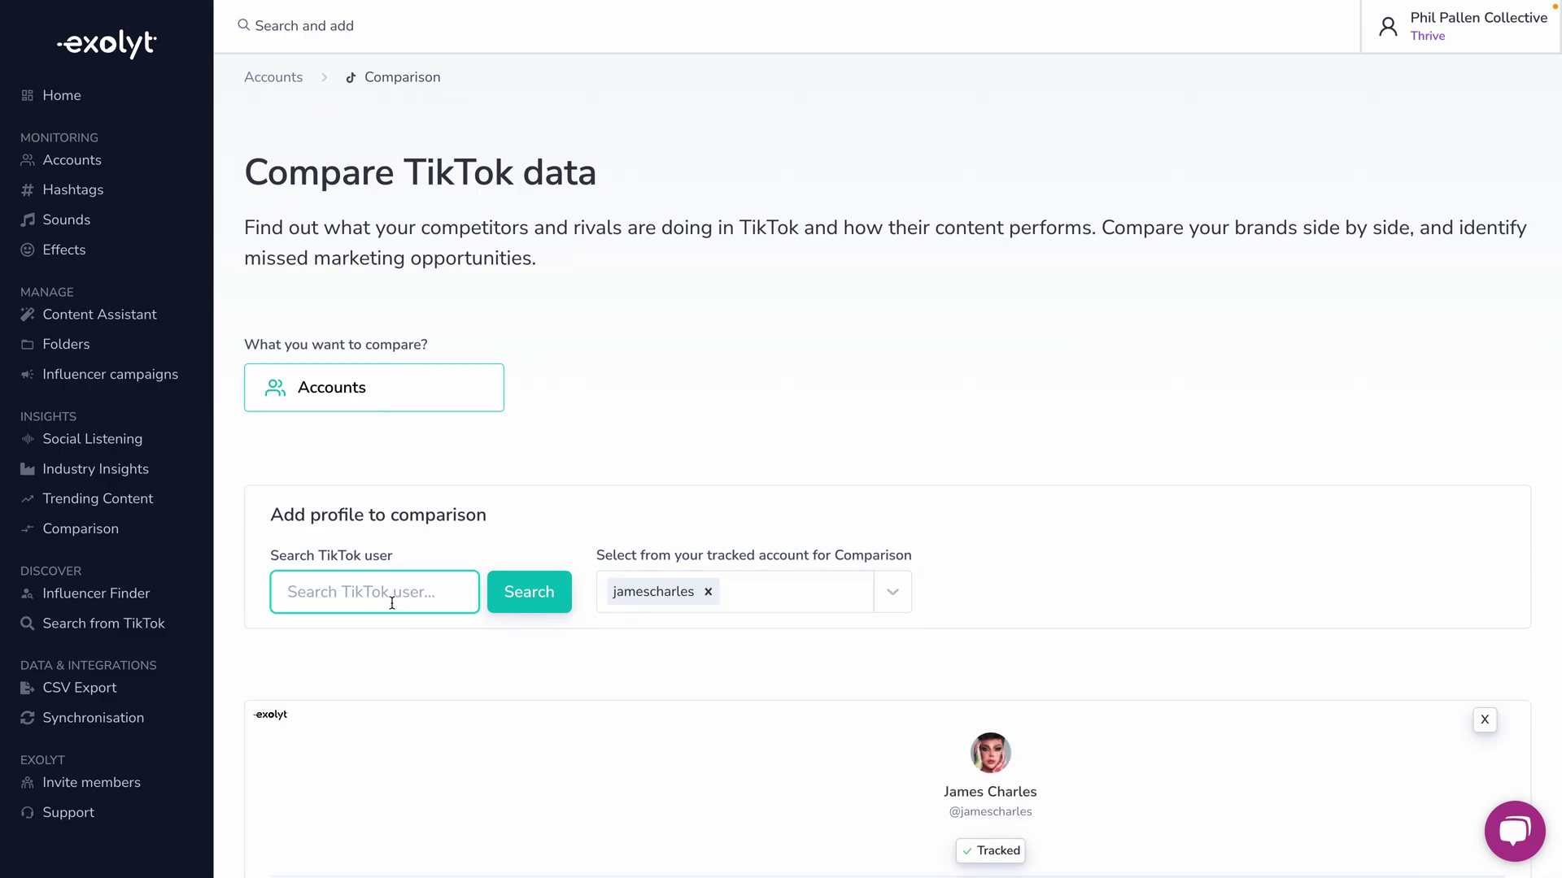
{"action": "type", "text": "nyane"}
{"action": "key", "text": "Return"}
Review the side-by-side totals, averages and weekly progress of the jamescharles and nyane accounts
{"action": "scroll", "coordinate": [1237, 526], "scroll_direction": "down", "scroll_amount": 2}
{"action": "scroll", "coordinate": [1236, 521], "scroll_direction": "down", "scroll_amount": 1}
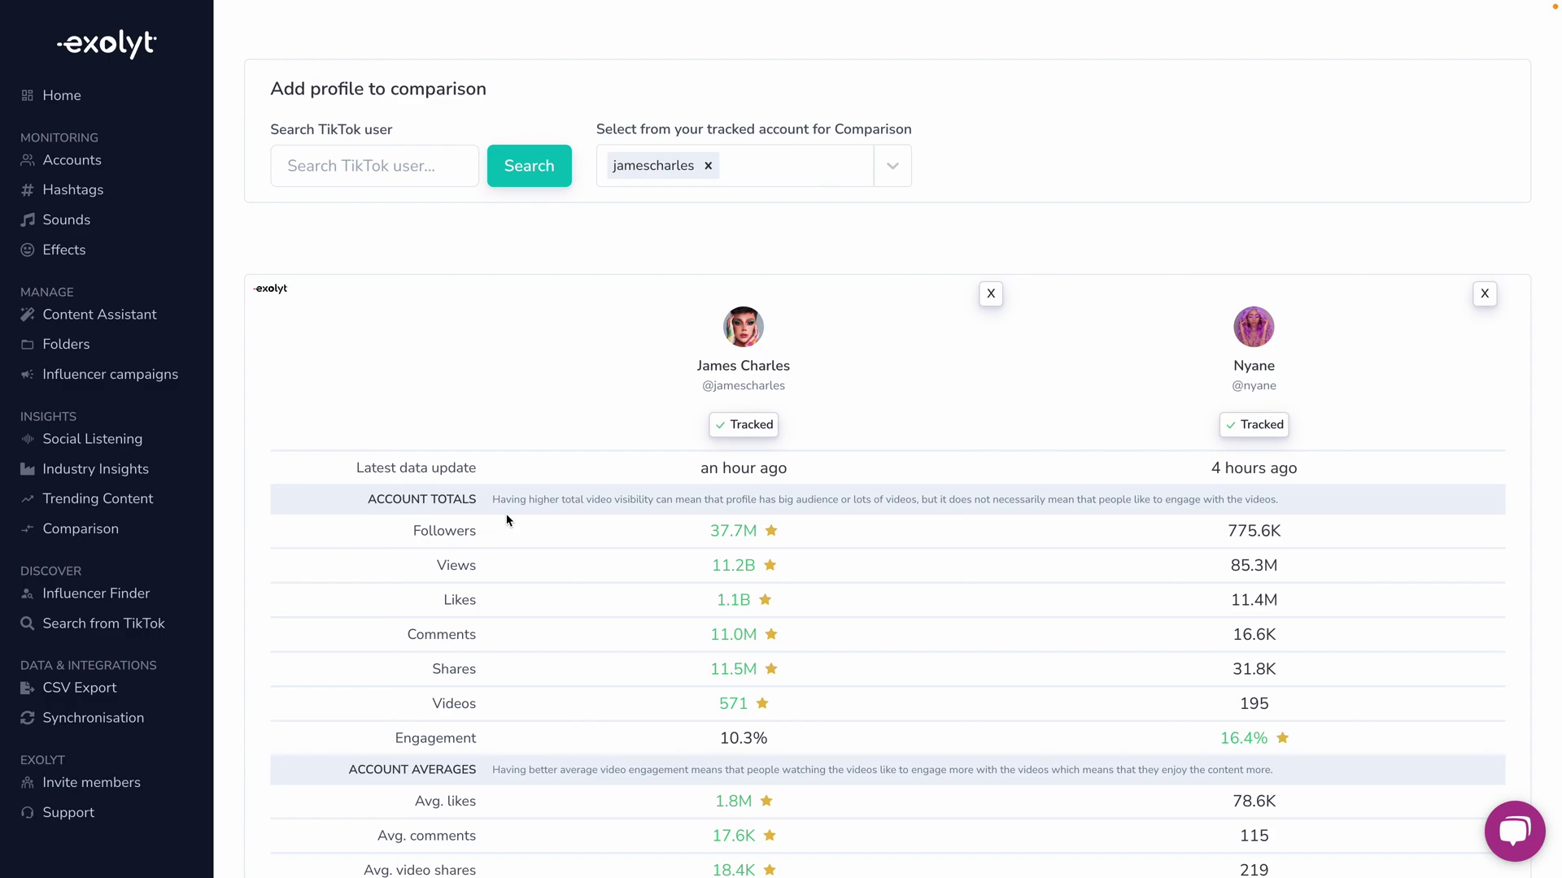
{"action": "scroll", "coordinate": [841, 708], "scroll_direction": "down", "scroll_amount": 8}
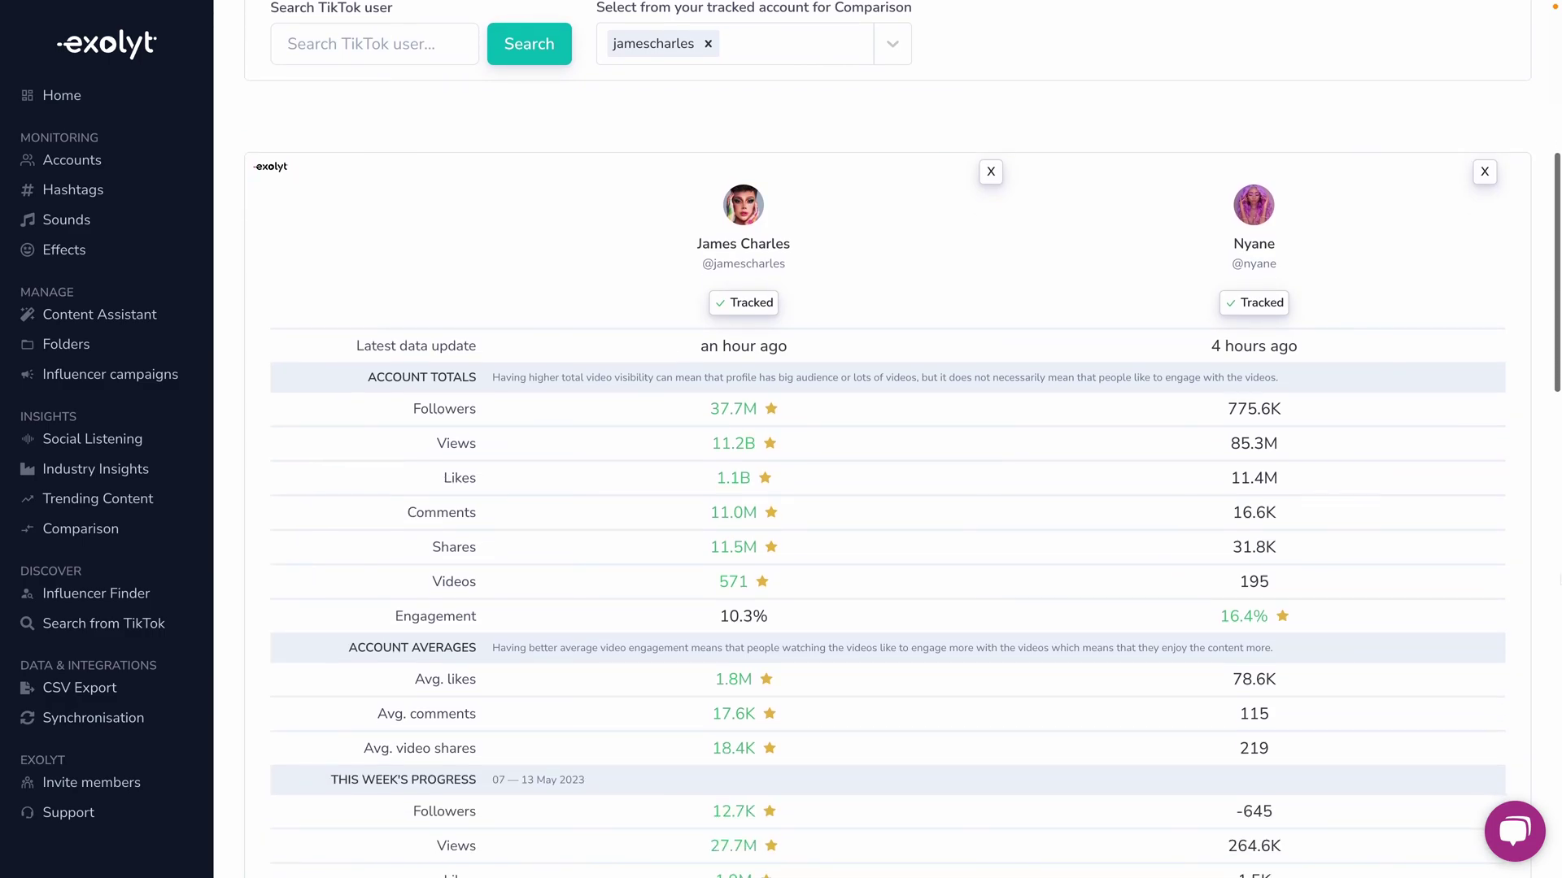
{"action": "scroll", "coordinate": [1435, 539], "scroll_direction": "up", "scroll_amount": 10}
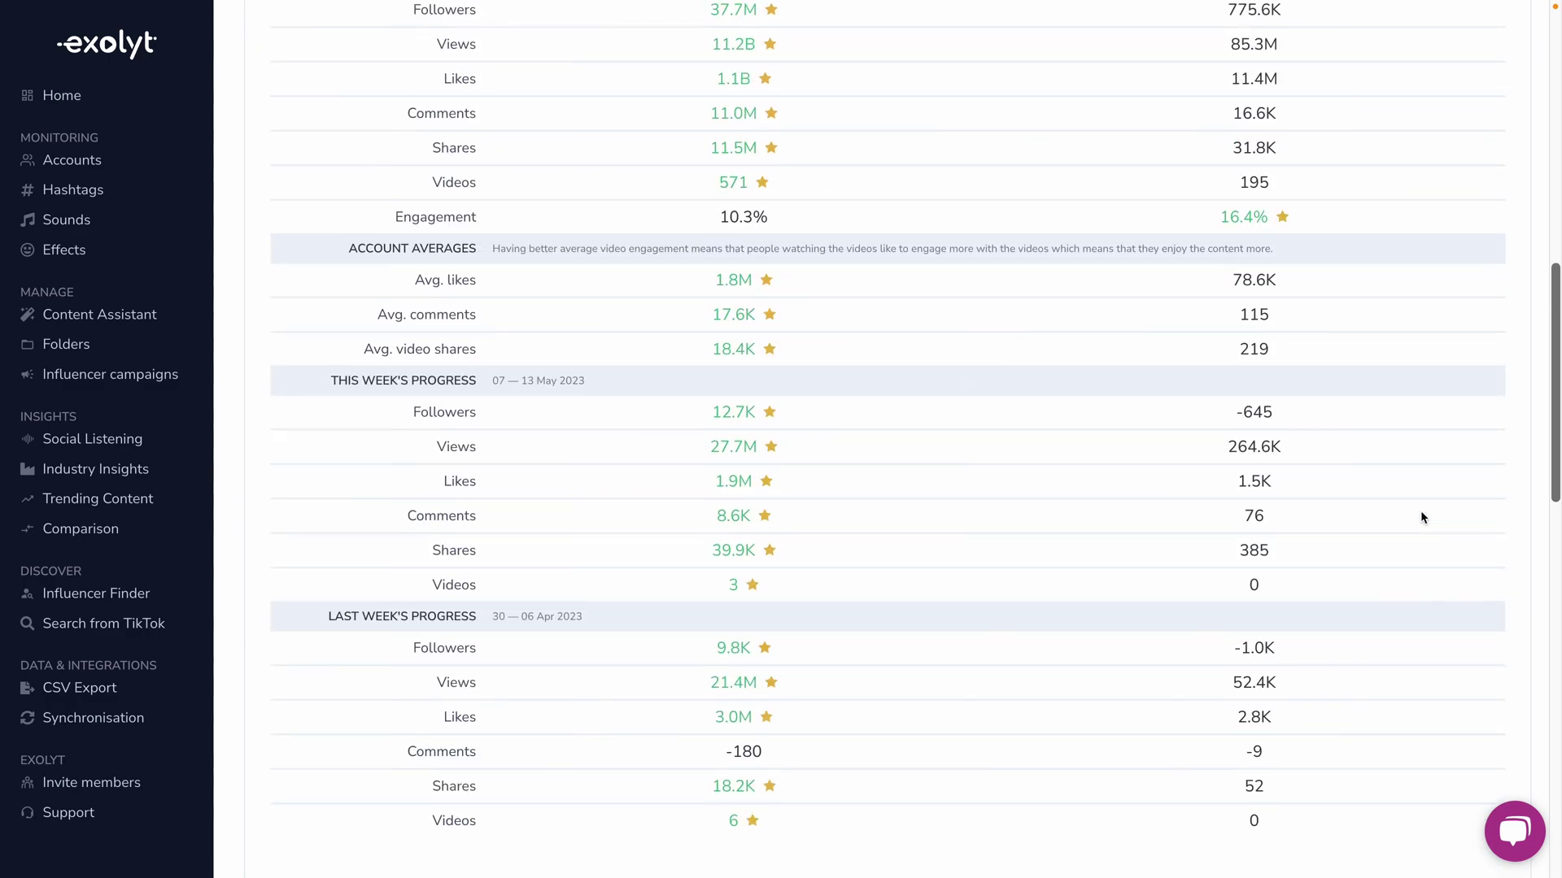
{"action": "scroll", "coordinate": [1412, 499], "scroll_direction": "up", "scroll_amount": 3}
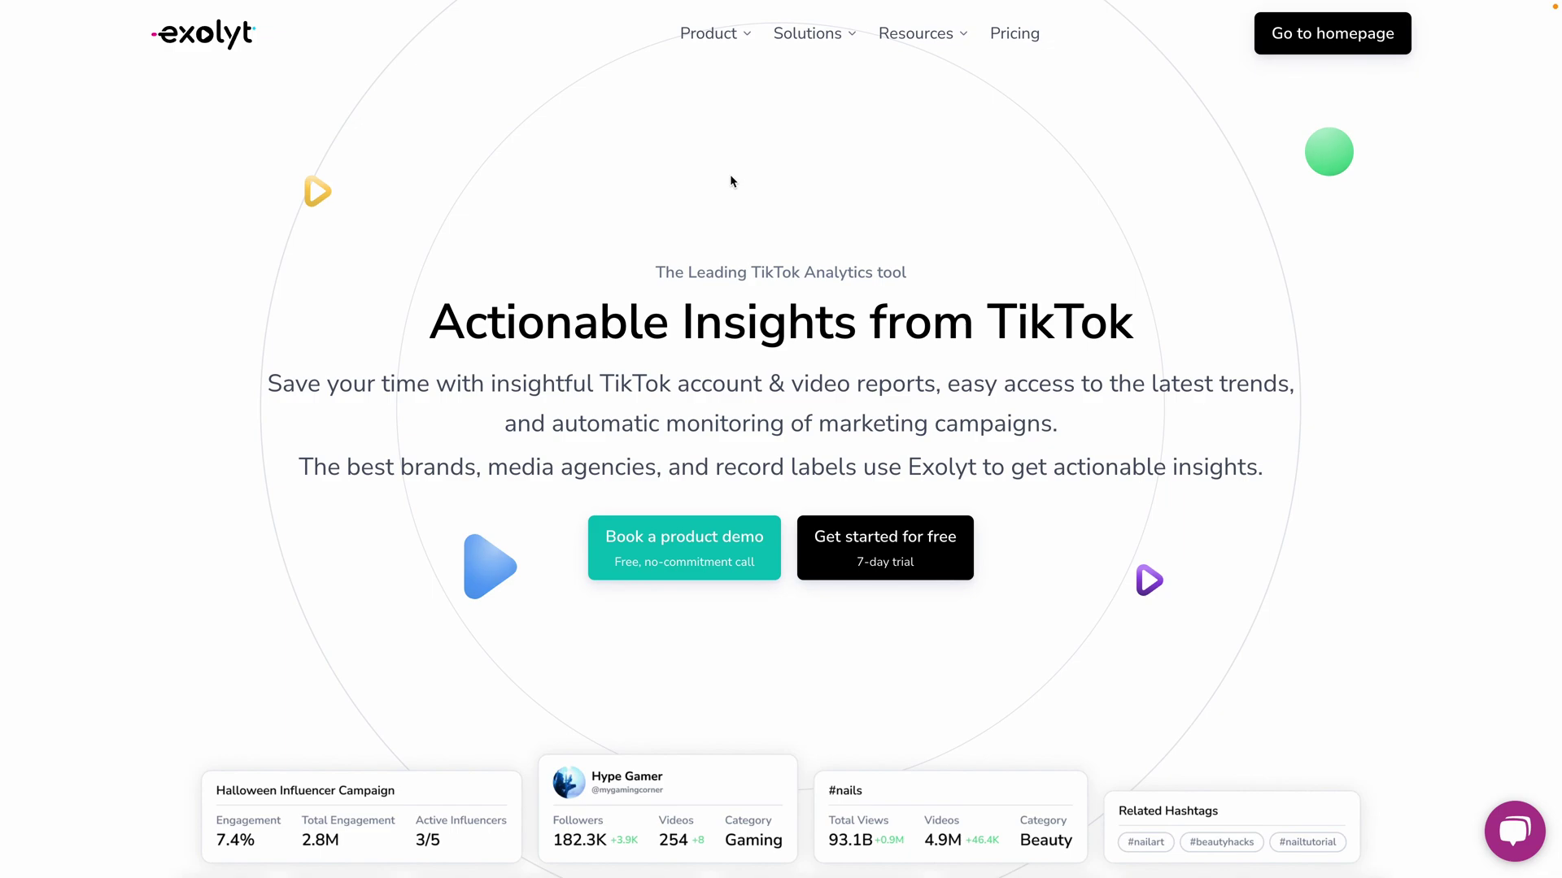
Show the website's overview of Exolyt solutions by business type and use case
{"action": "left_click", "coordinate": [819, 47]}
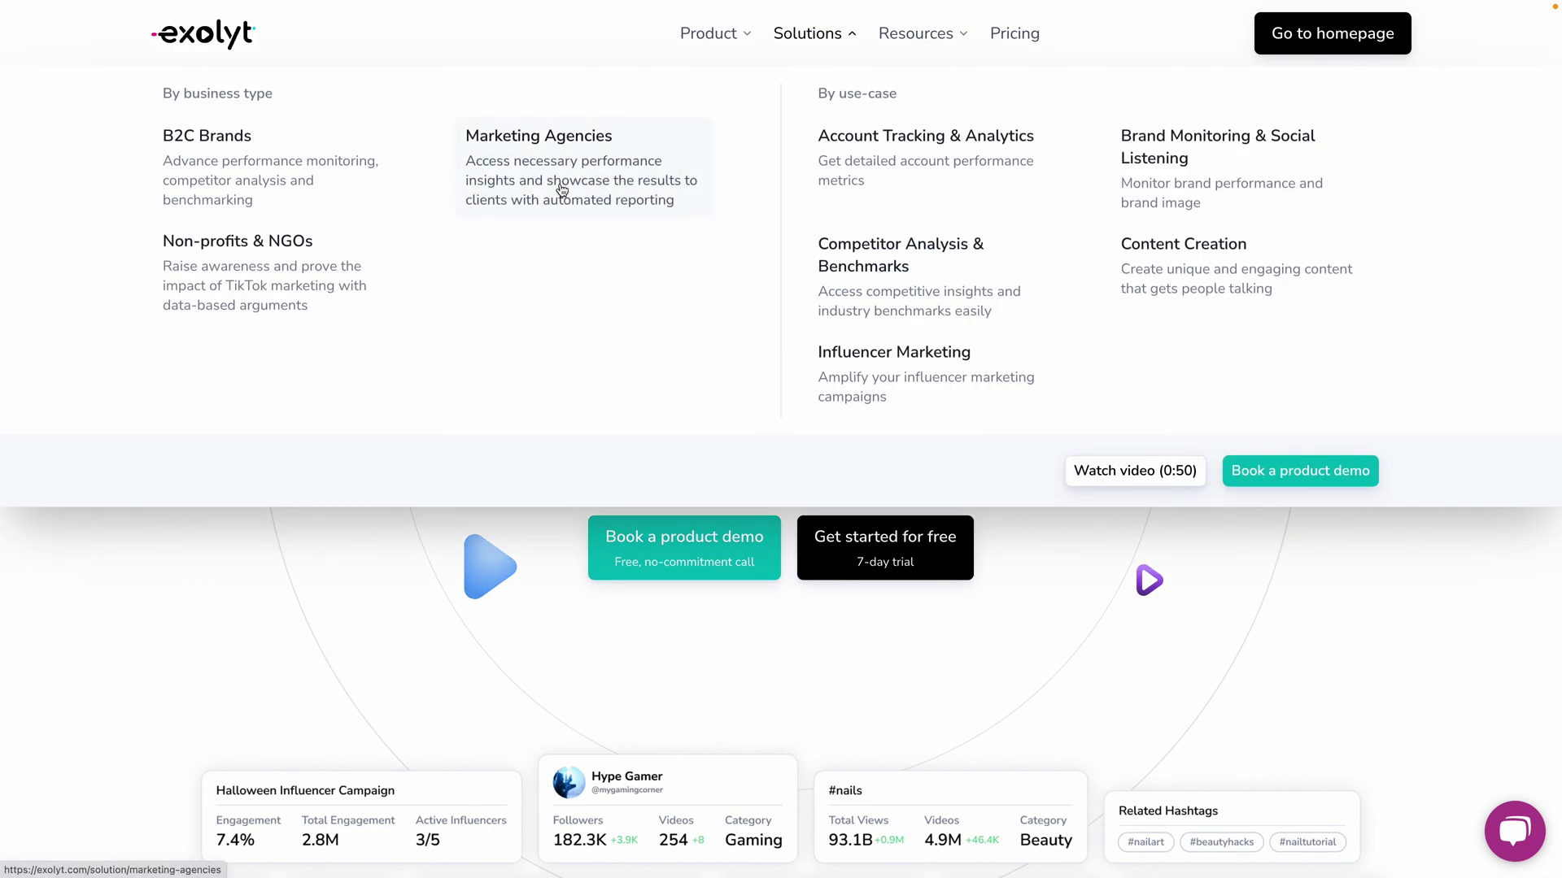